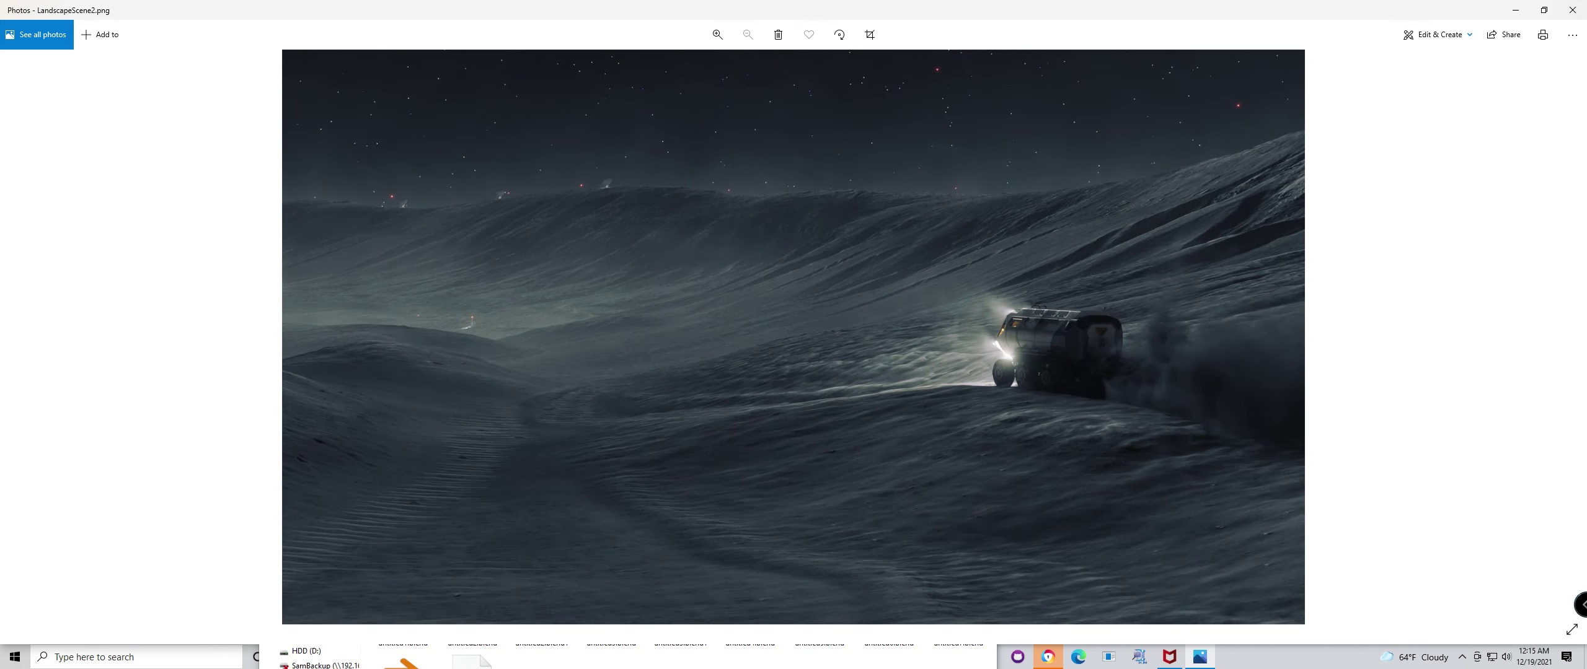
# Examine the rover and its surroundings up close in the LandscapeScene2.png render, ending on the full image
pyautogui.scroll(1, 794, 337)
pyautogui.scroll(-1, 794, 337)
pyautogui.scroll(8, 1142, 326)
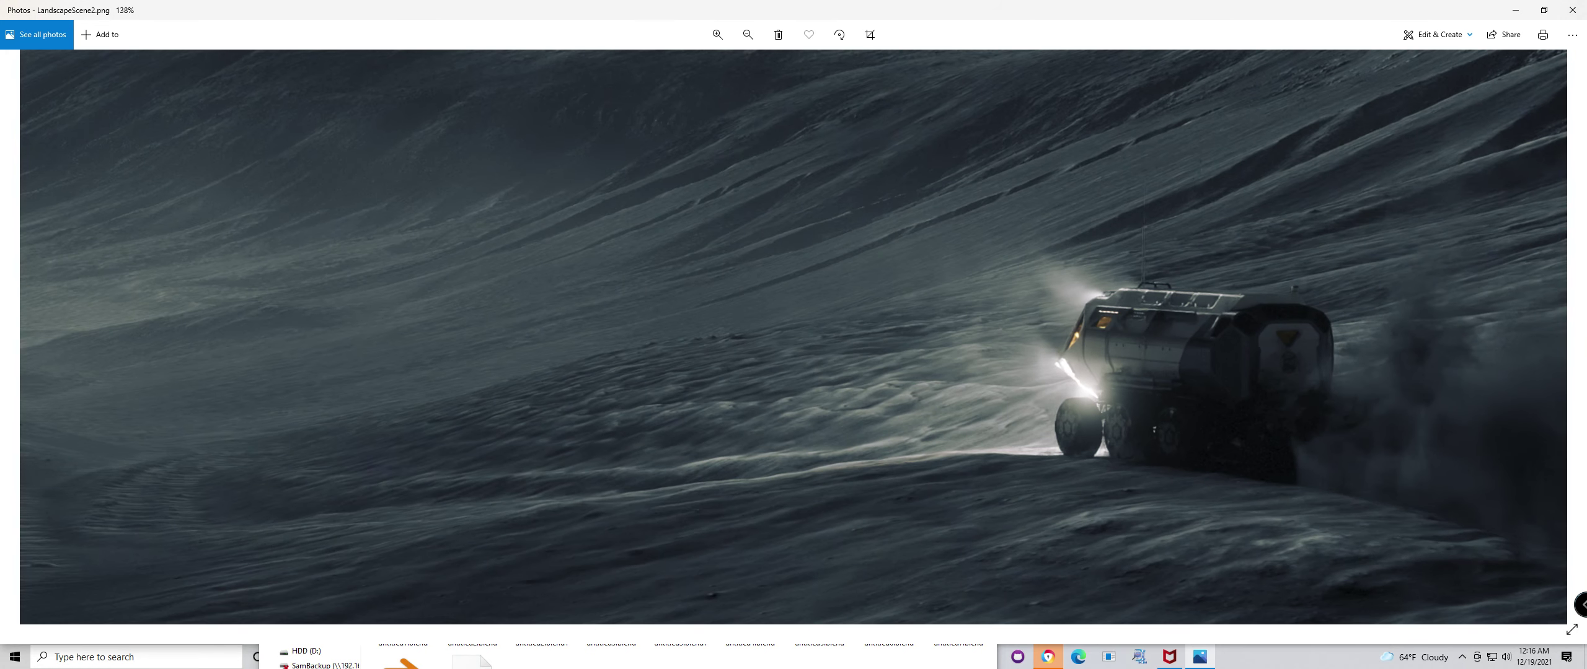
pyautogui.scroll(3, 1143, 325)
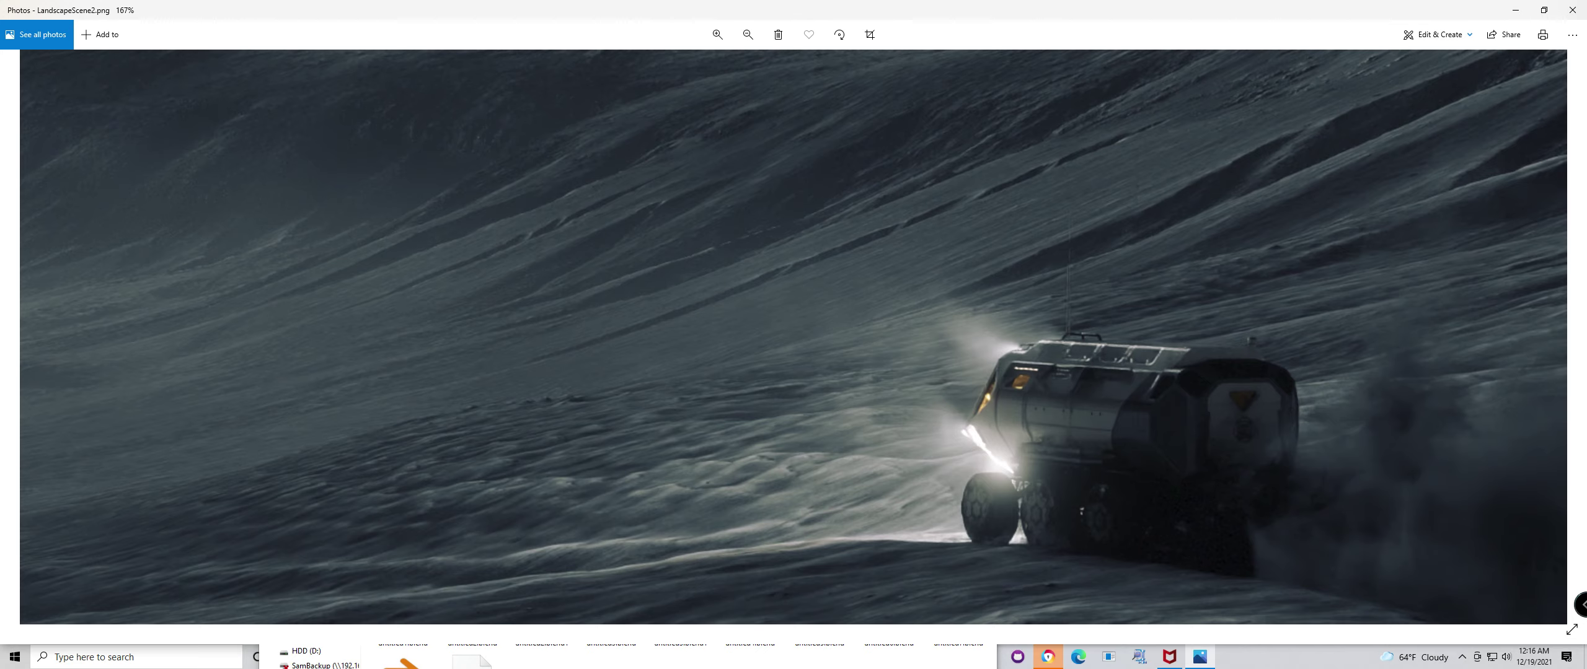
pyautogui.scroll(-6, 1143, 326)
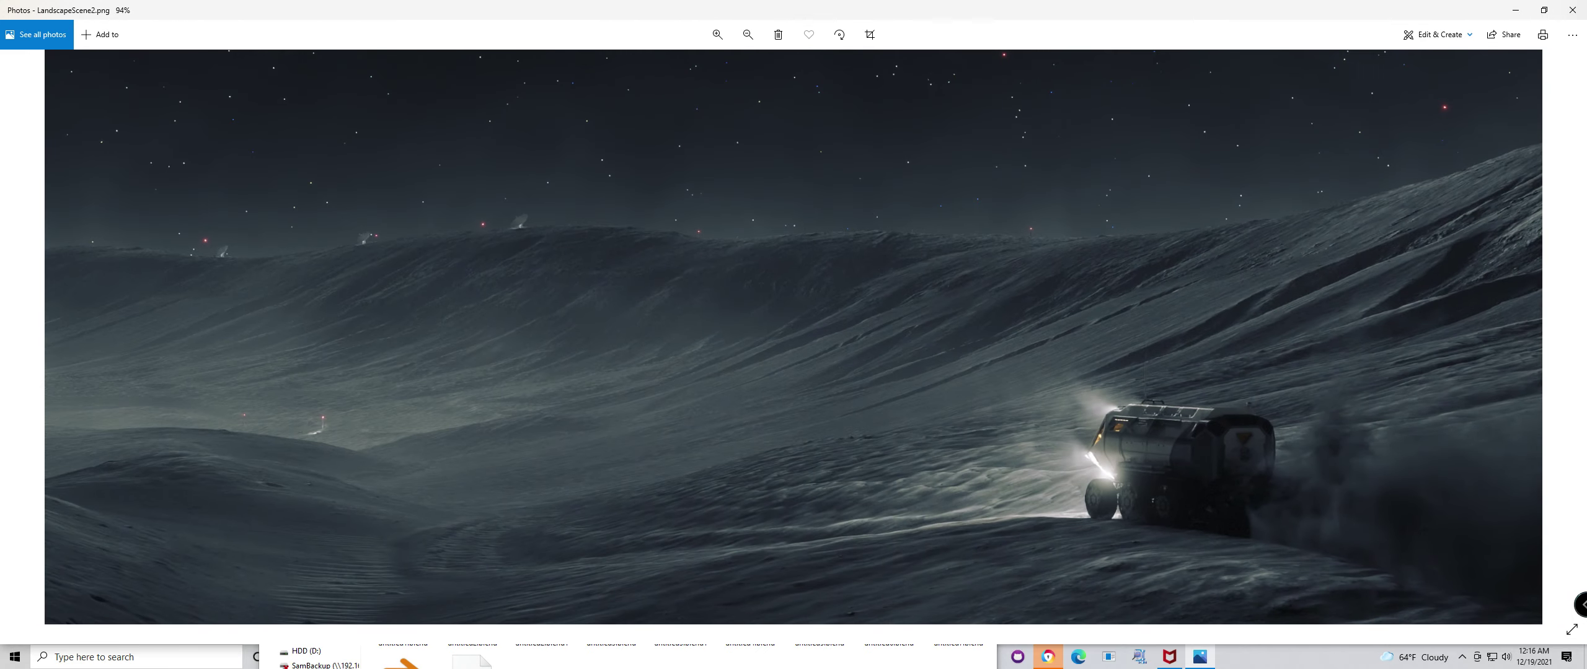
pyautogui.scroll(-3, 1143, 326)
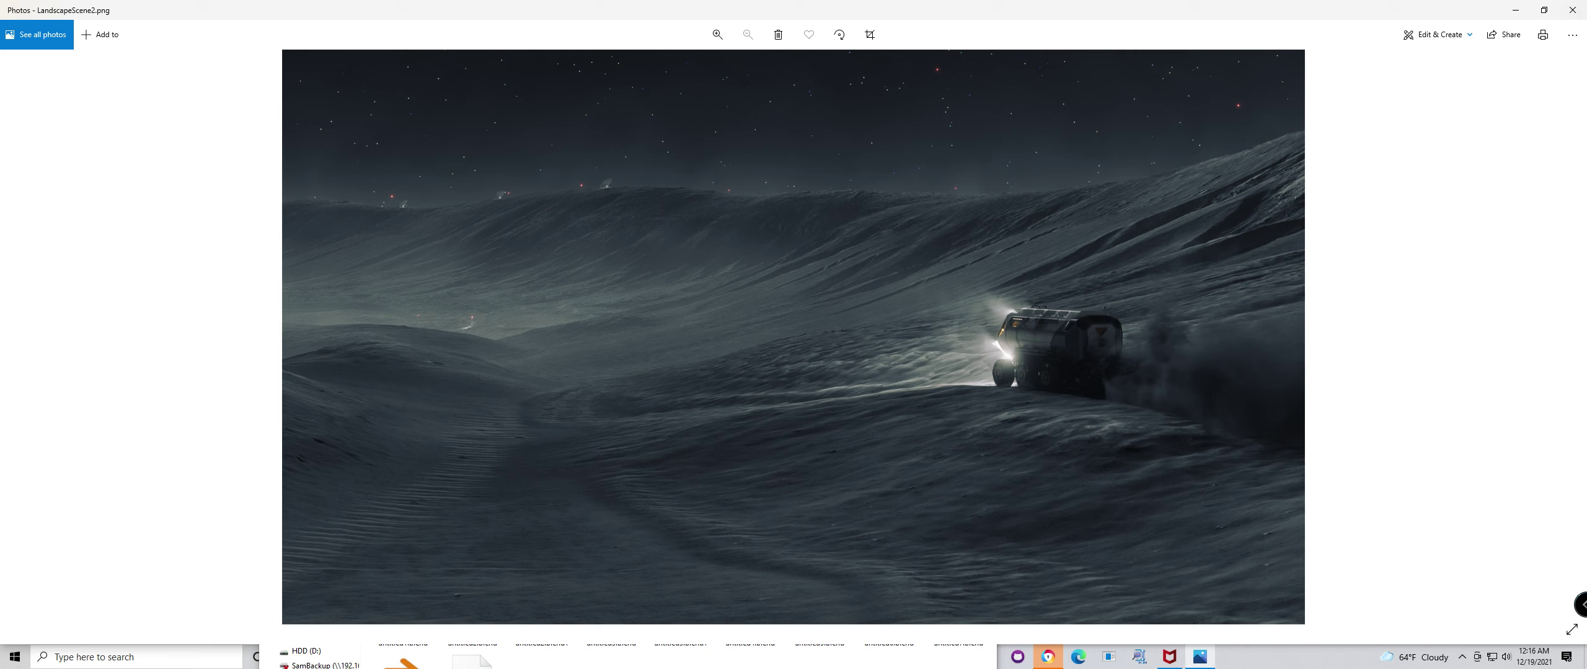
# Switch to the roverscene.blend project in Blender and set the node editor's shader type to Object
pyautogui.click(1265, 658)
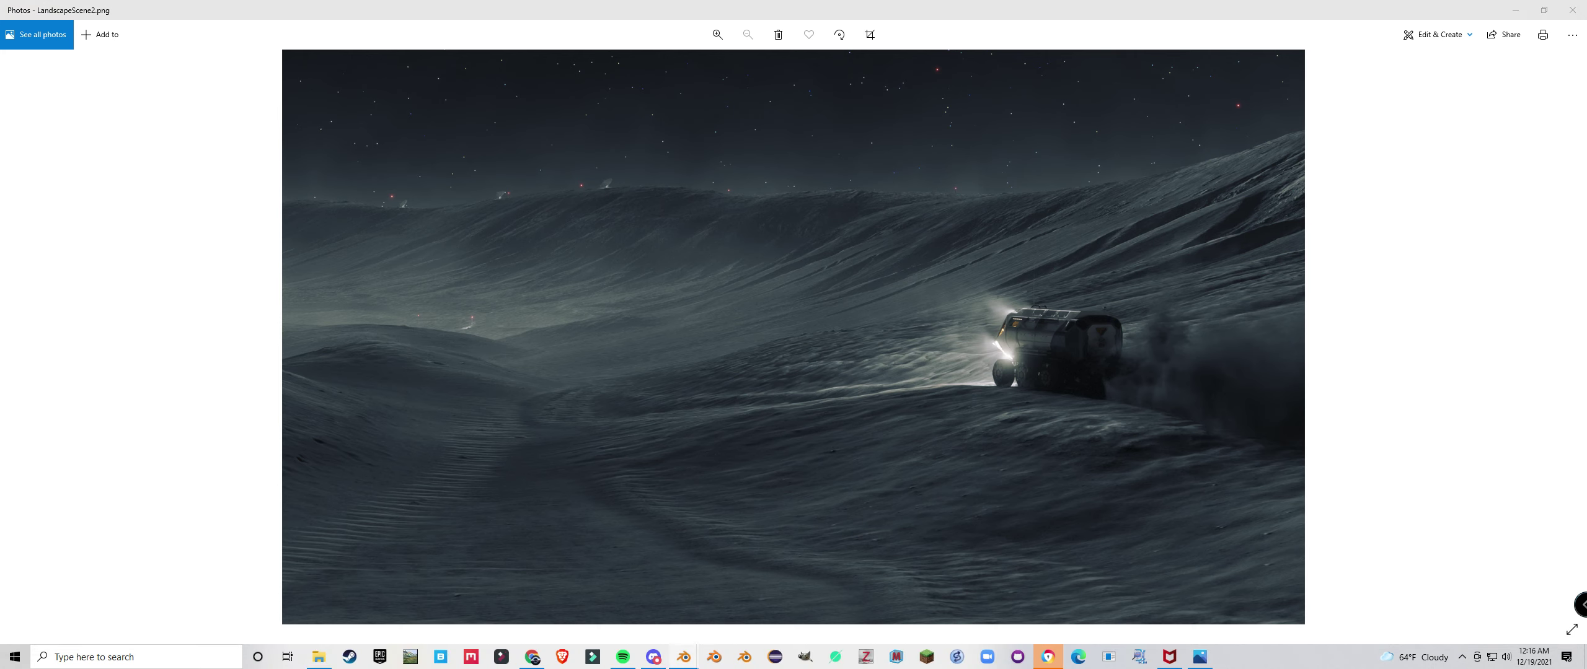
pyautogui.moveTo(683, 657)
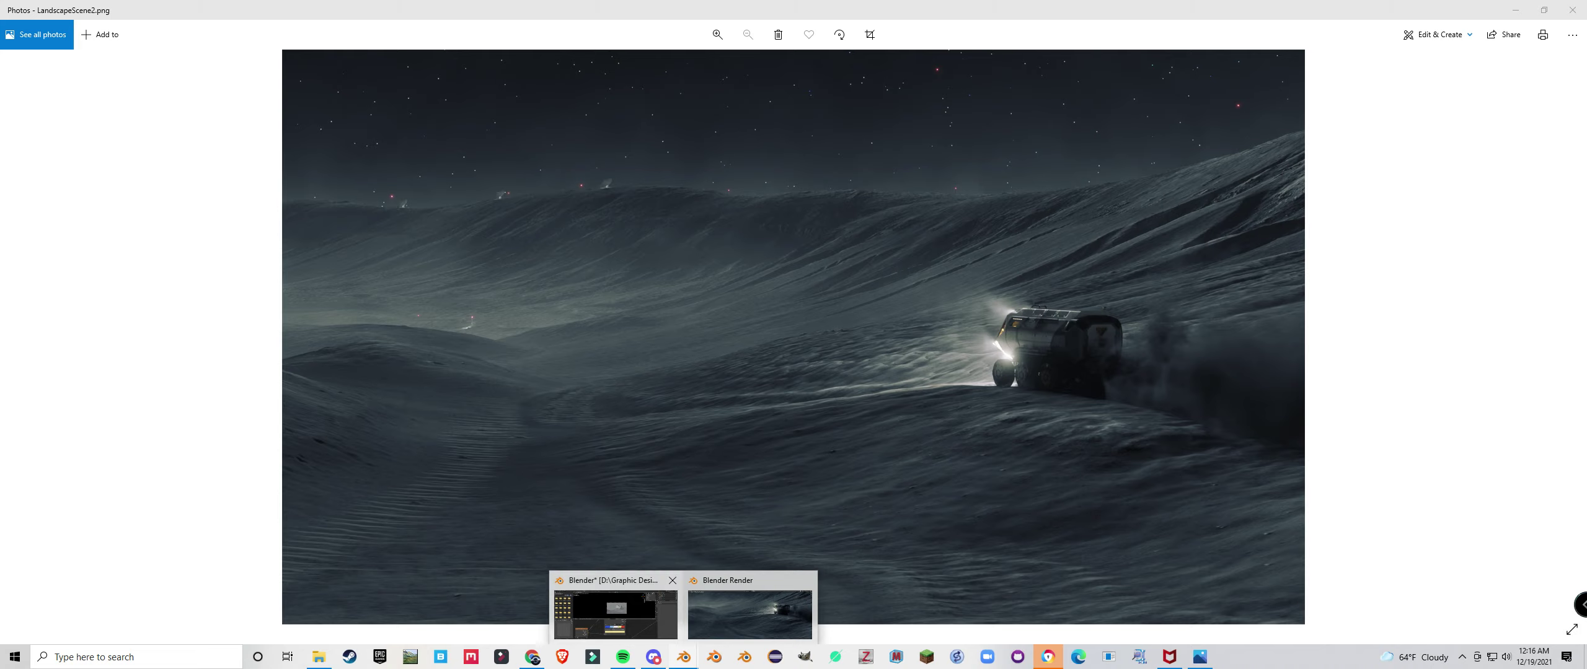
pyautogui.click(615, 614)
pyautogui.scroll(-10, 777, 210)
pyautogui.moveTo(777, 211); pyautogui.dragTo(757, 231, button='middle')
pyautogui.rightClick(757, 232)
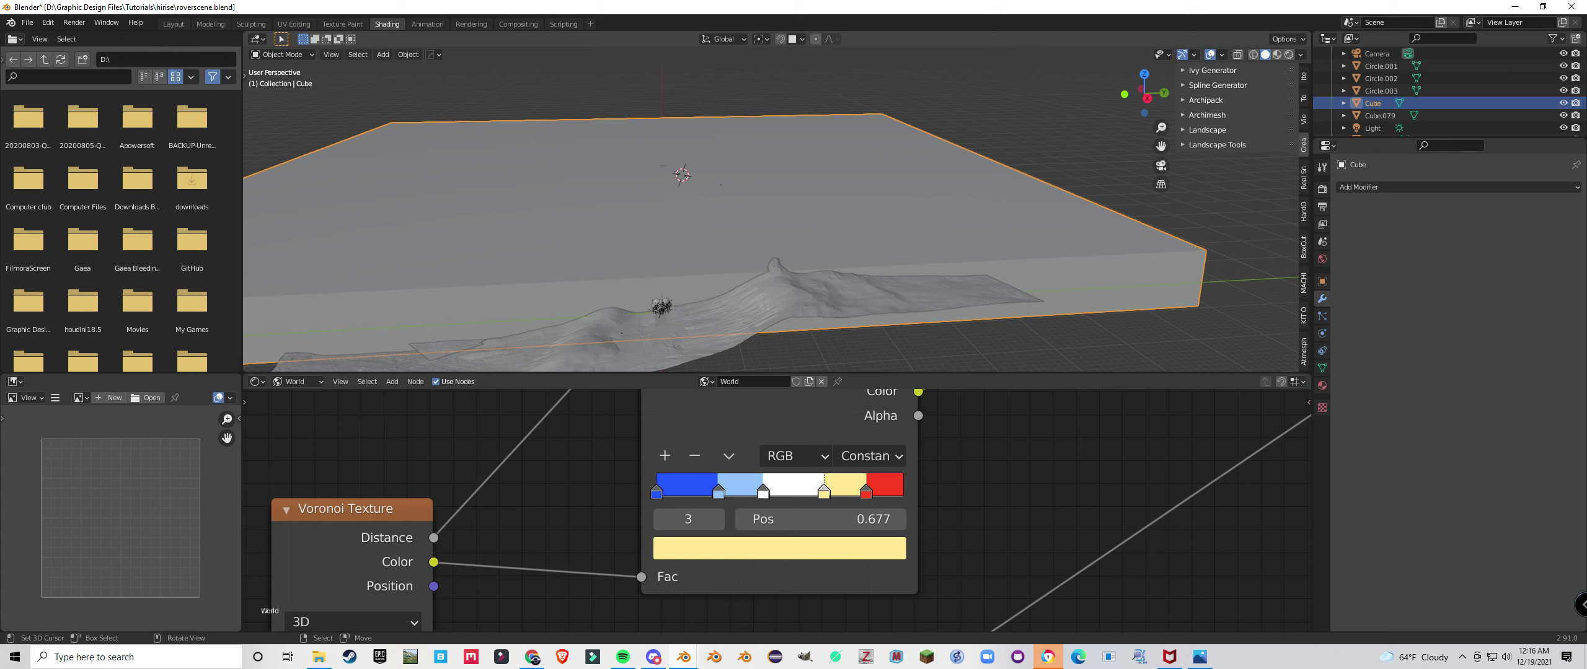
pyautogui.click(300, 383)
pyautogui.click(301, 396)
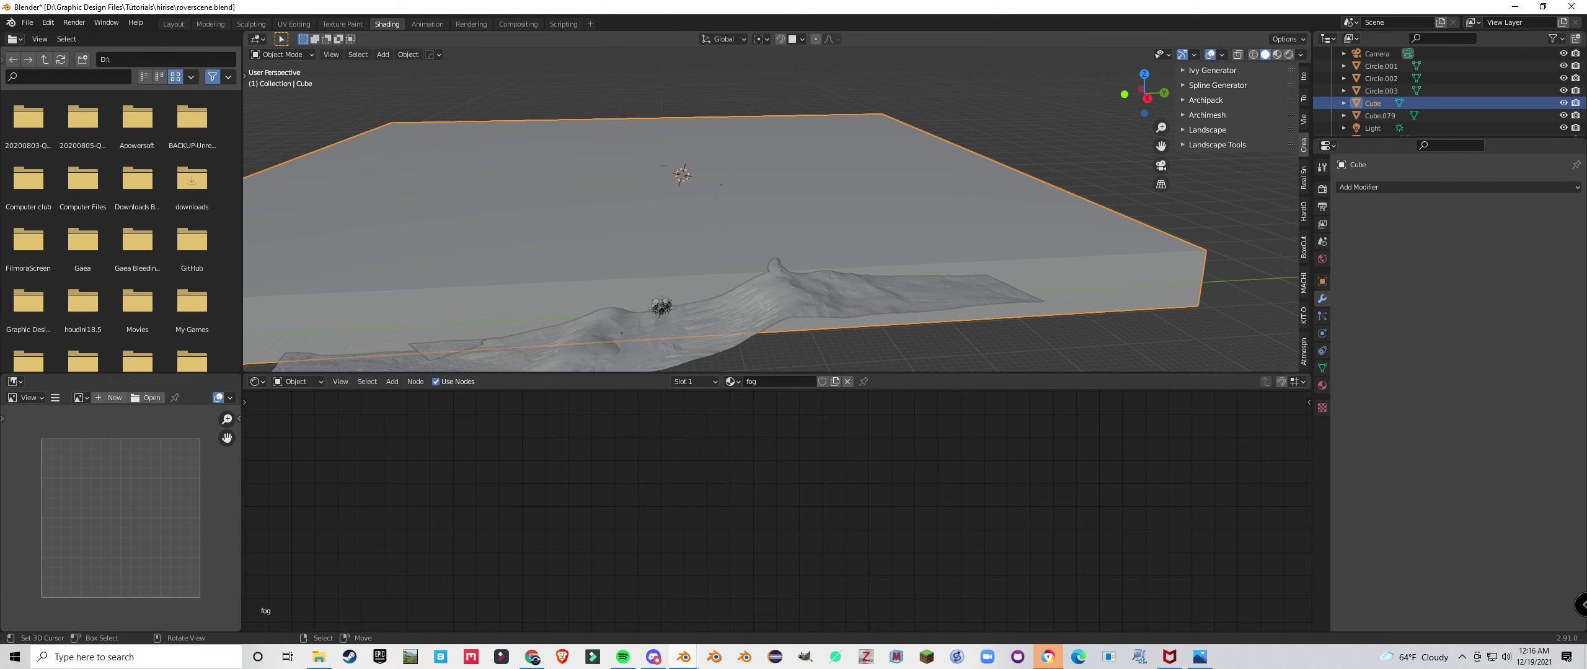
# Hide the large fog cube that covers the terrain in the 3D viewport
pyautogui.press('h')
pyautogui.scroll(4, 725, 236)
pyautogui.moveTo(725, 235)
pyautogui.mouseDown(button='middle')
pyautogui.moveTo(766, 265)
pyautogui.moveTo(805, 264)
pyautogui.moveTo(786, 245)
pyautogui.moveTo(663, 226)
pyautogui.moveTo(751, 245)
pyautogui.mouseUp(button='middle')
pyautogui.scroll(6, 787, 245)
pyautogui.scroll(-6, 787, 245)
pyautogui.scroll(4, 750, 244)
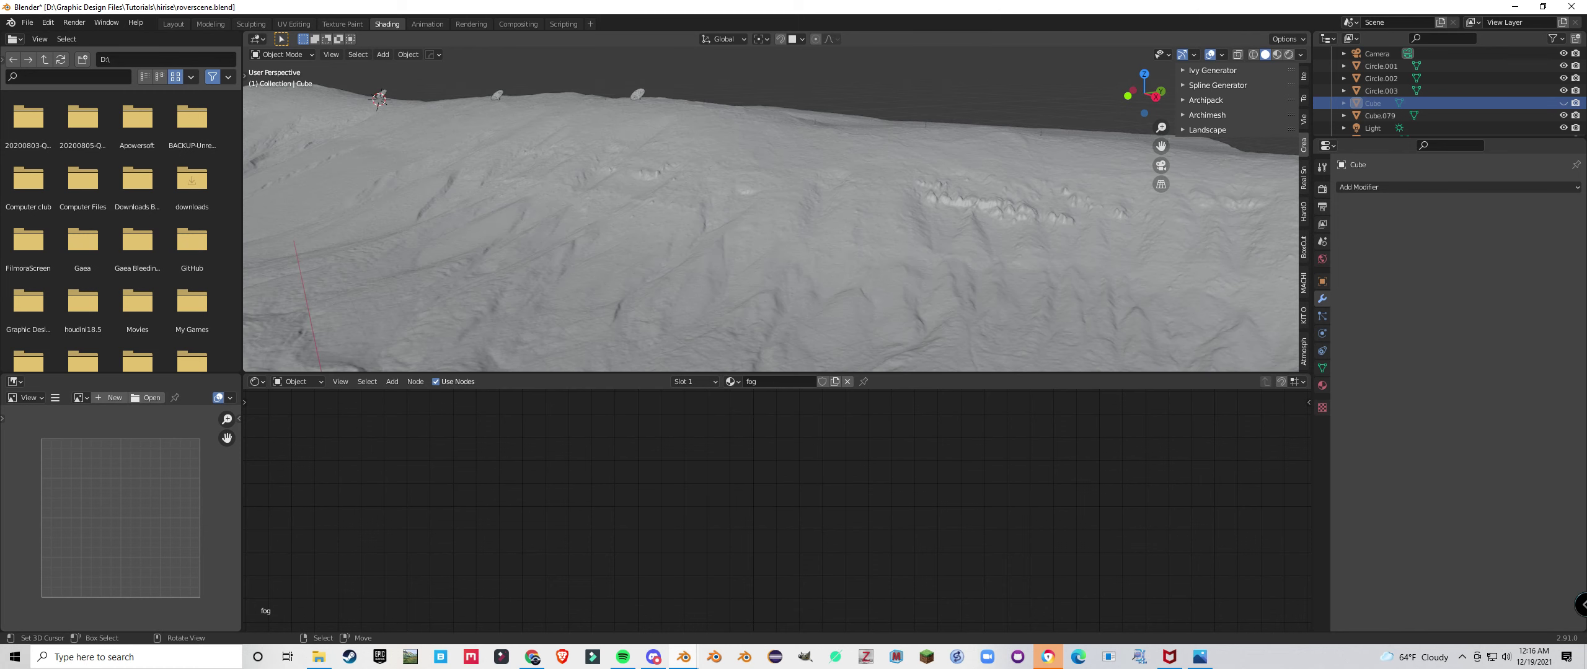
# Examine the shape and surface detail of the terrain ridge from several angles and distances
pyautogui.scroll(-5, 751, 244)
pyautogui.moveTo(750, 244); pyautogui.dragTo(627, 243, button='middle')
pyautogui.scroll(5, 760, 247)
pyautogui.scroll(-5, 776, 260)
pyautogui.scroll(5, 746, 258)
pyautogui.scroll(-8, 743, 251)
pyautogui.scroll(-2, 651, 325)
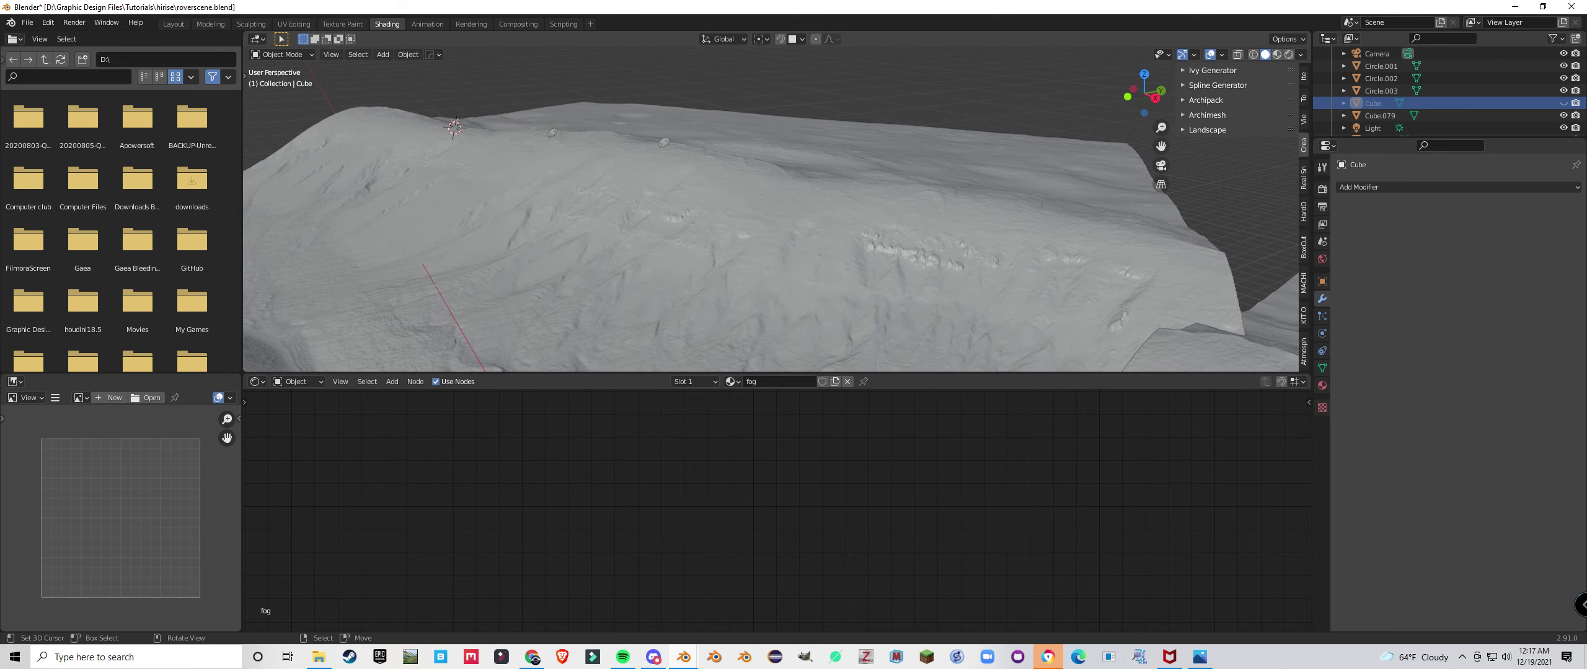
pyautogui.scroll(-1, 771, 217)
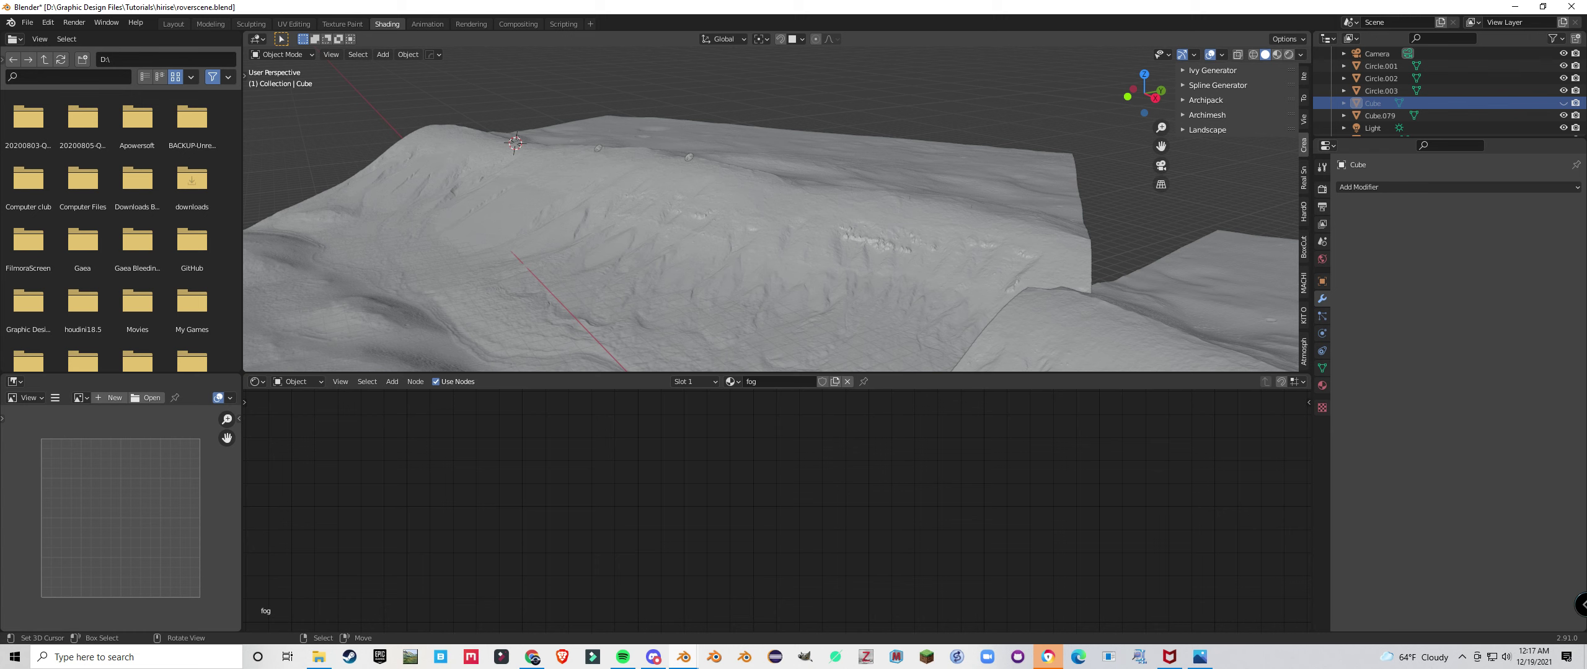
pyautogui.moveTo(771, 213)
pyautogui.mouseDown(button='middle')
pyautogui.moveTo(737, 253)
pyautogui.moveTo(792, 230)
pyautogui.moveTo(775, 232)
pyautogui.mouseUp(button='middle')
pyautogui.scroll(-3, 738, 253)
pyautogui.scroll(-1, 737, 253)
pyautogui.scroll(2, 761, 251)
pyautogui.scroll(1, 792, 229)
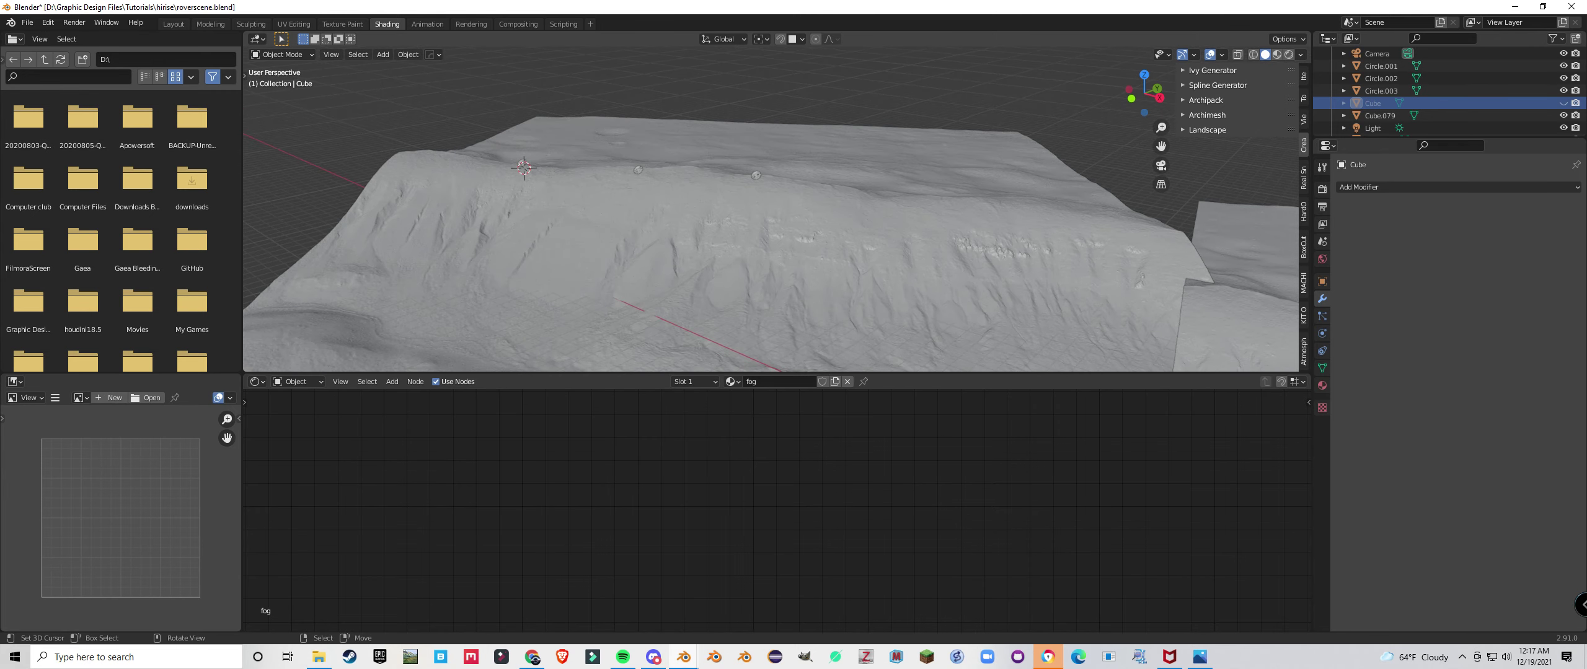
pyautogui.moveTo(775, 232); pyautogui.dragTo(728, 217, button='middle')
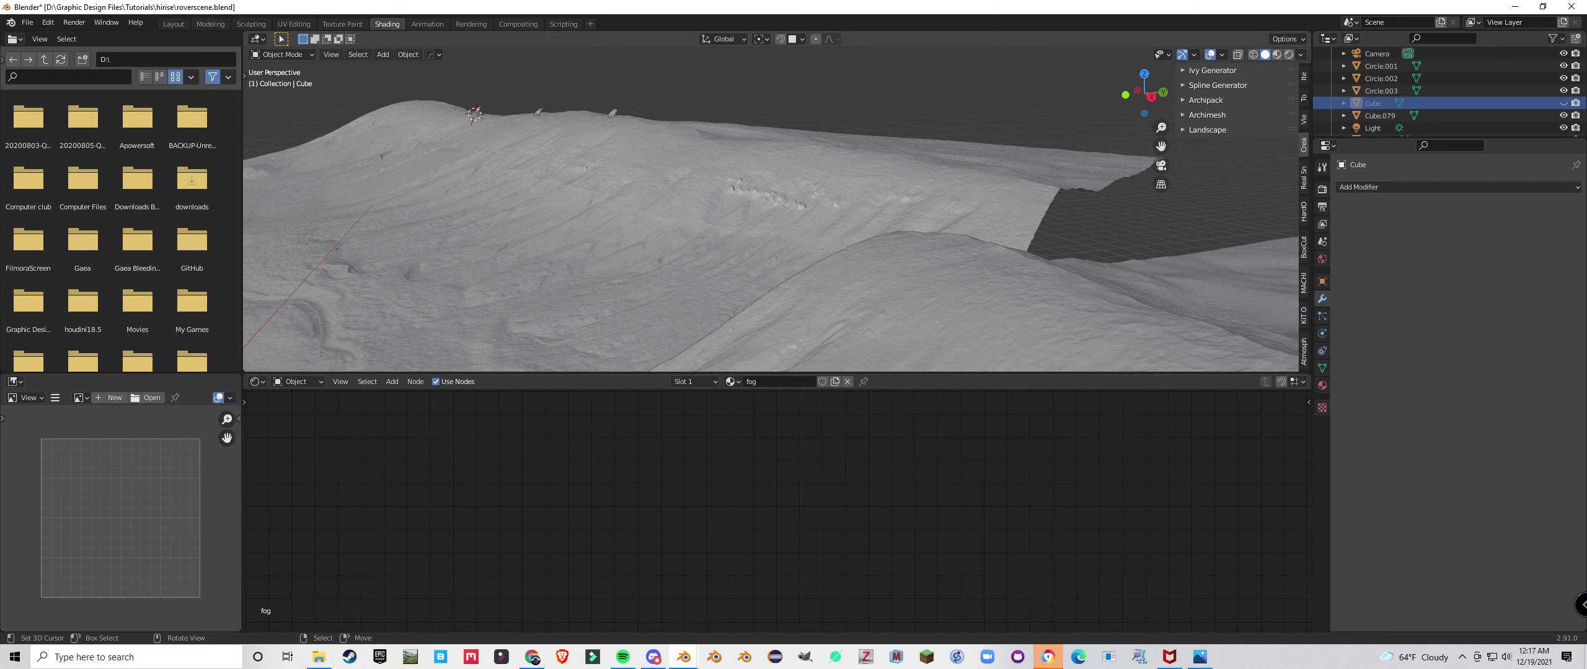
# Switch to Chrome and show the beginning of the HiRISE Digital Terrain Models page at uahirise.org/dtm
pyautogui.moveTo(532, 657)
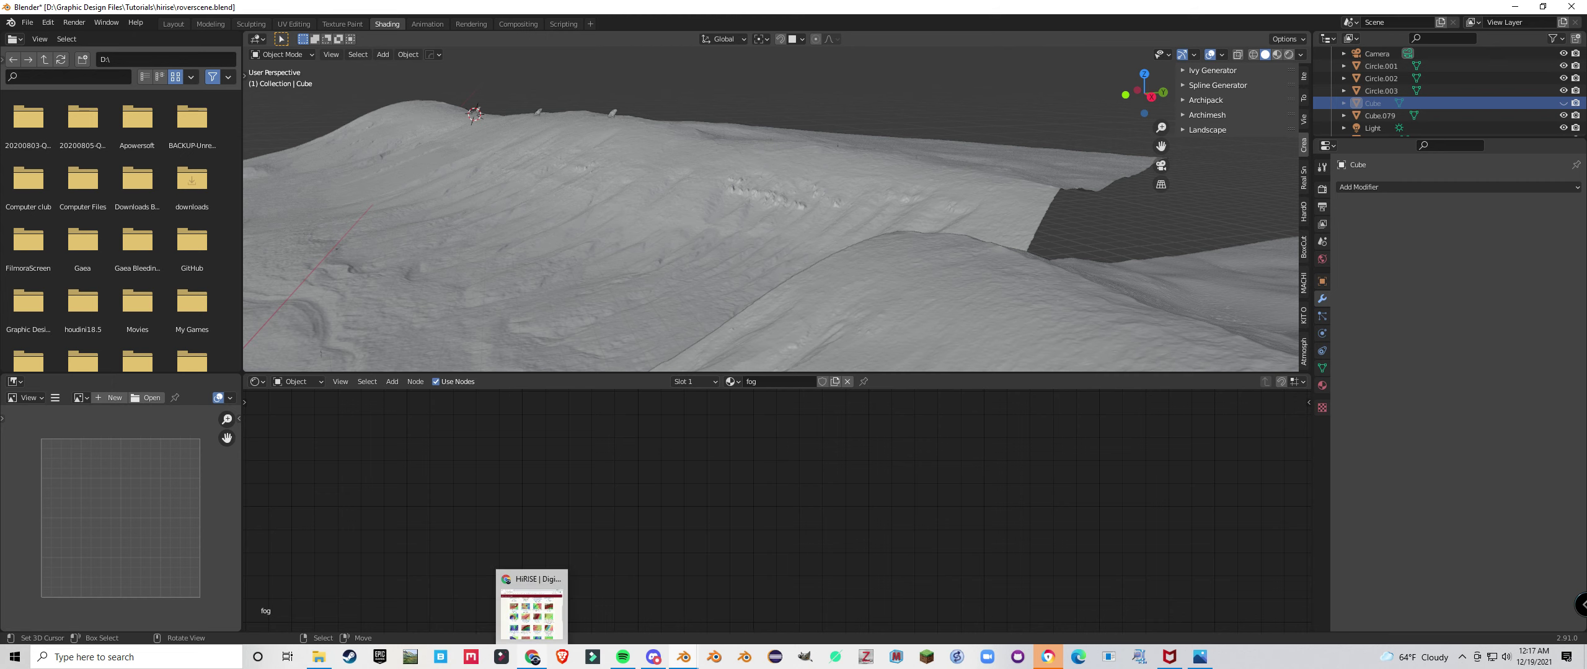
pyautogui.click(531, 613)
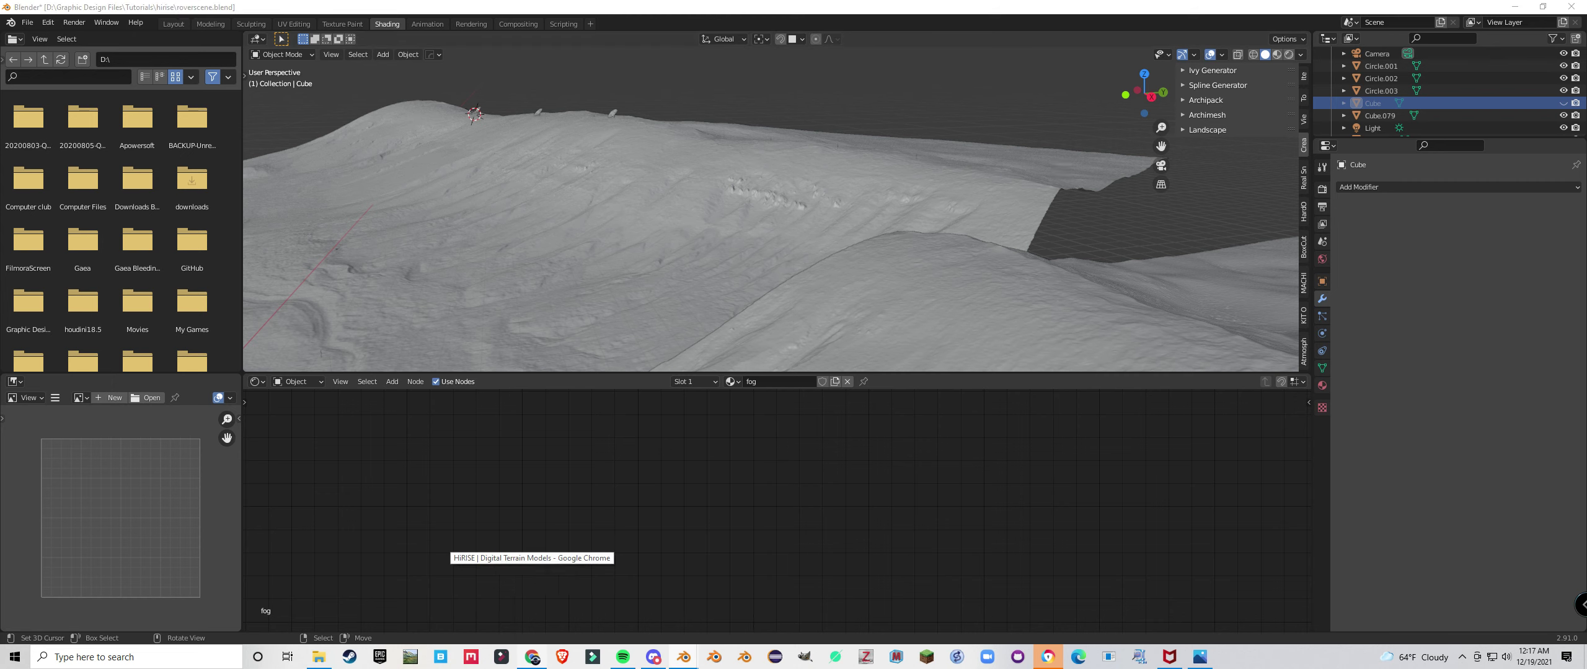
pyautogui.click(186, 38)
pyautogui.scroll(6, 392, 357)
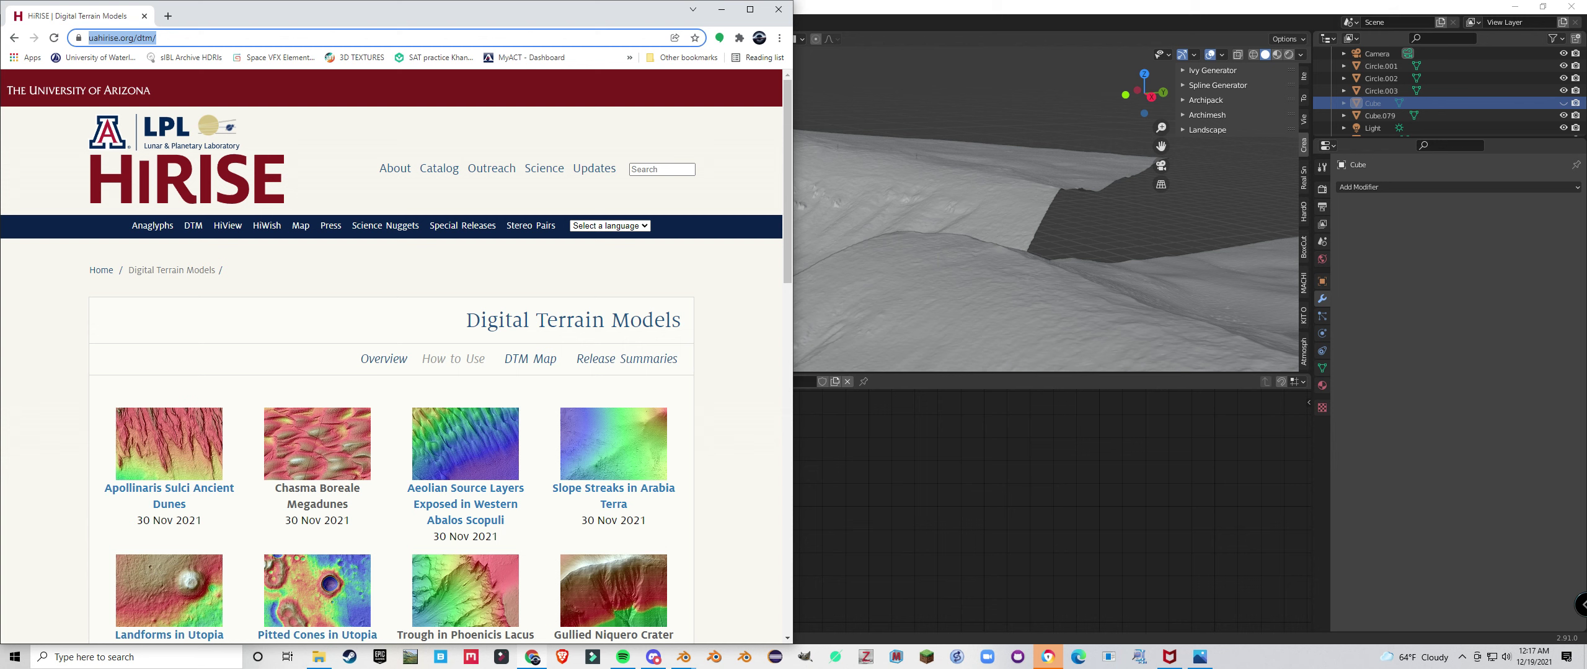
pyautogui.press('Escape')
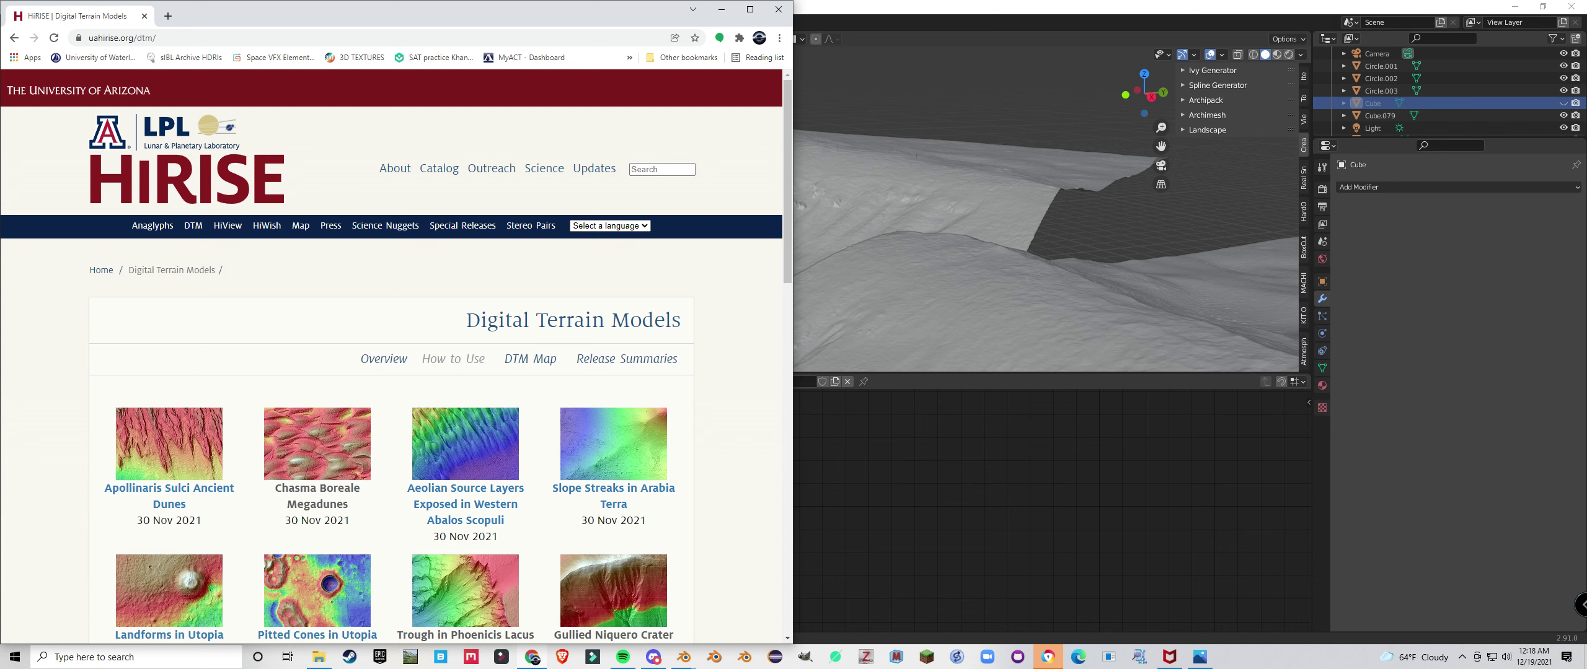
# Read the introduction on the HiRISE About page and return to the Digital Terrain Models page
pyautogui.click(394, 169)
pyautogui.scroll(-4, 392, 376)
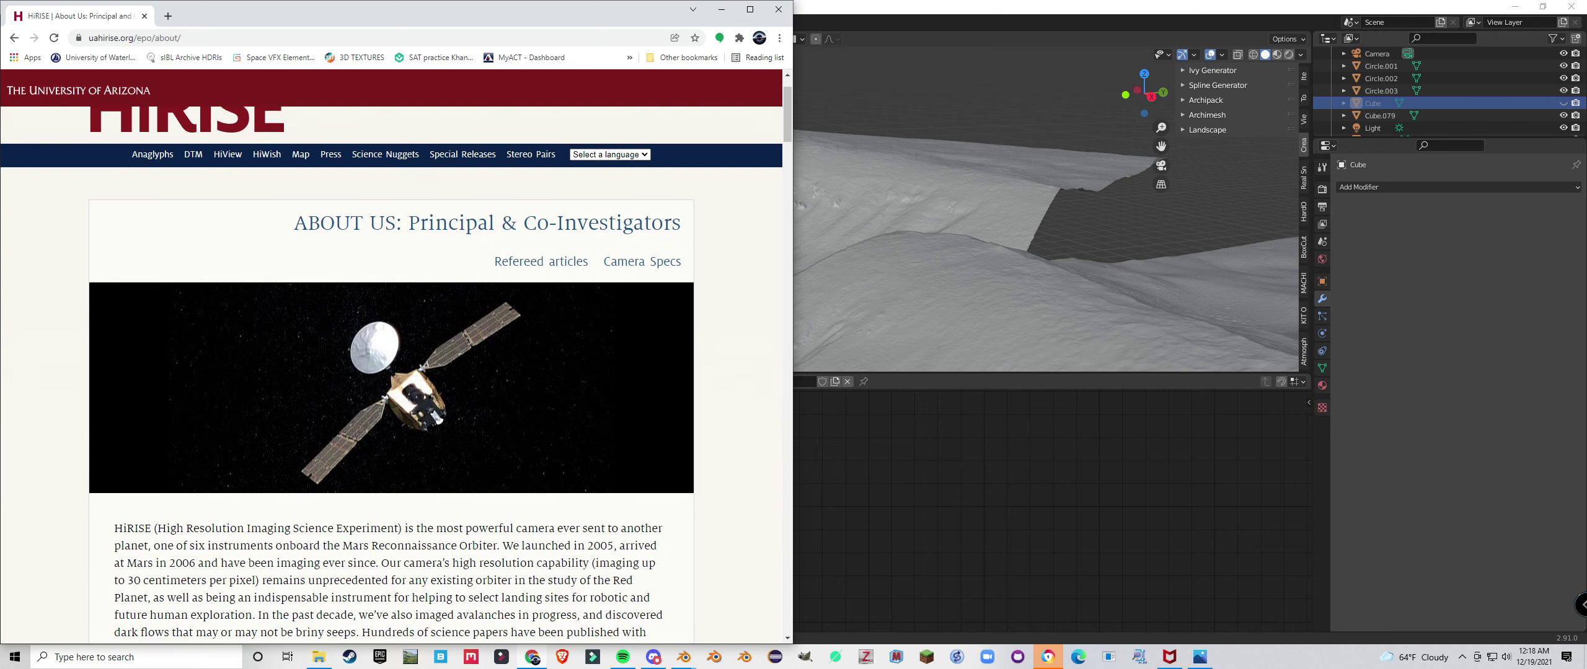
pyautogui.scroll(-2, 391, 376)
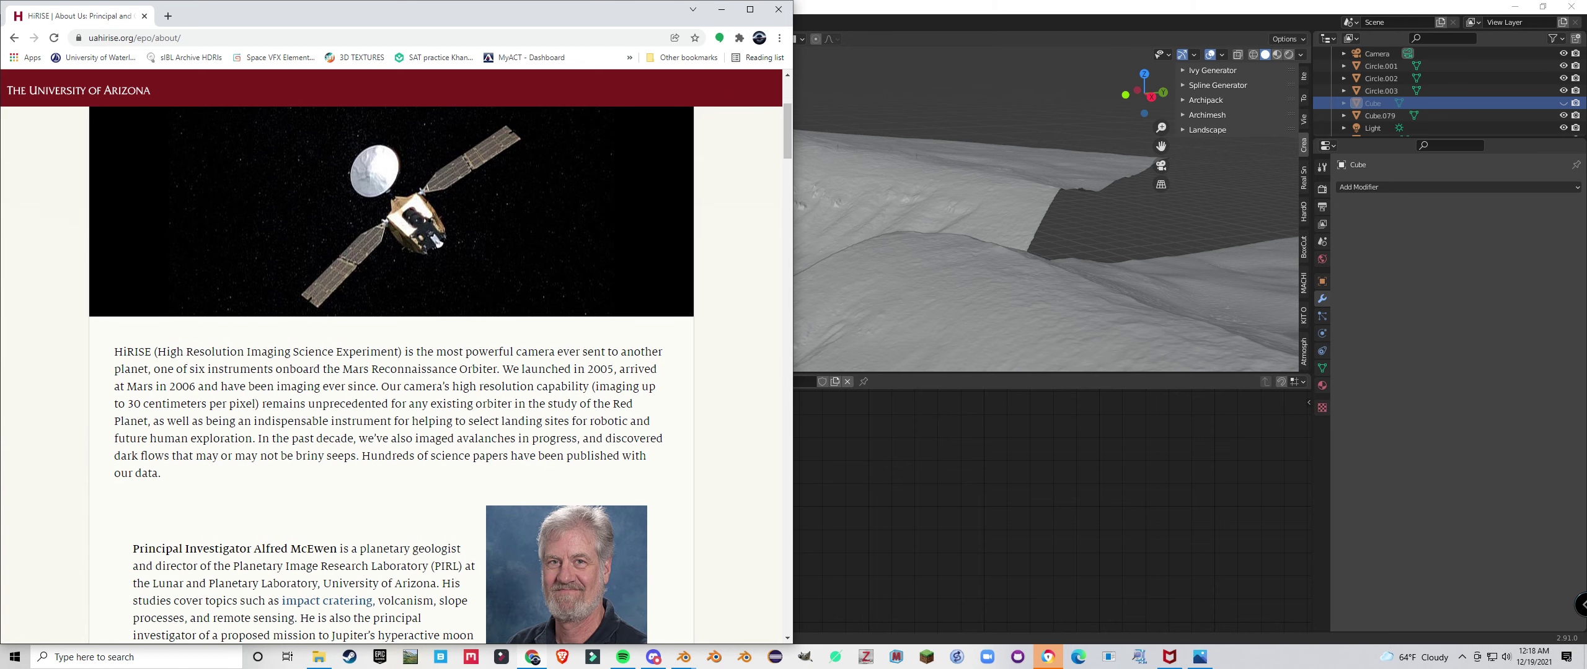
pyautogui.click(14, 38)
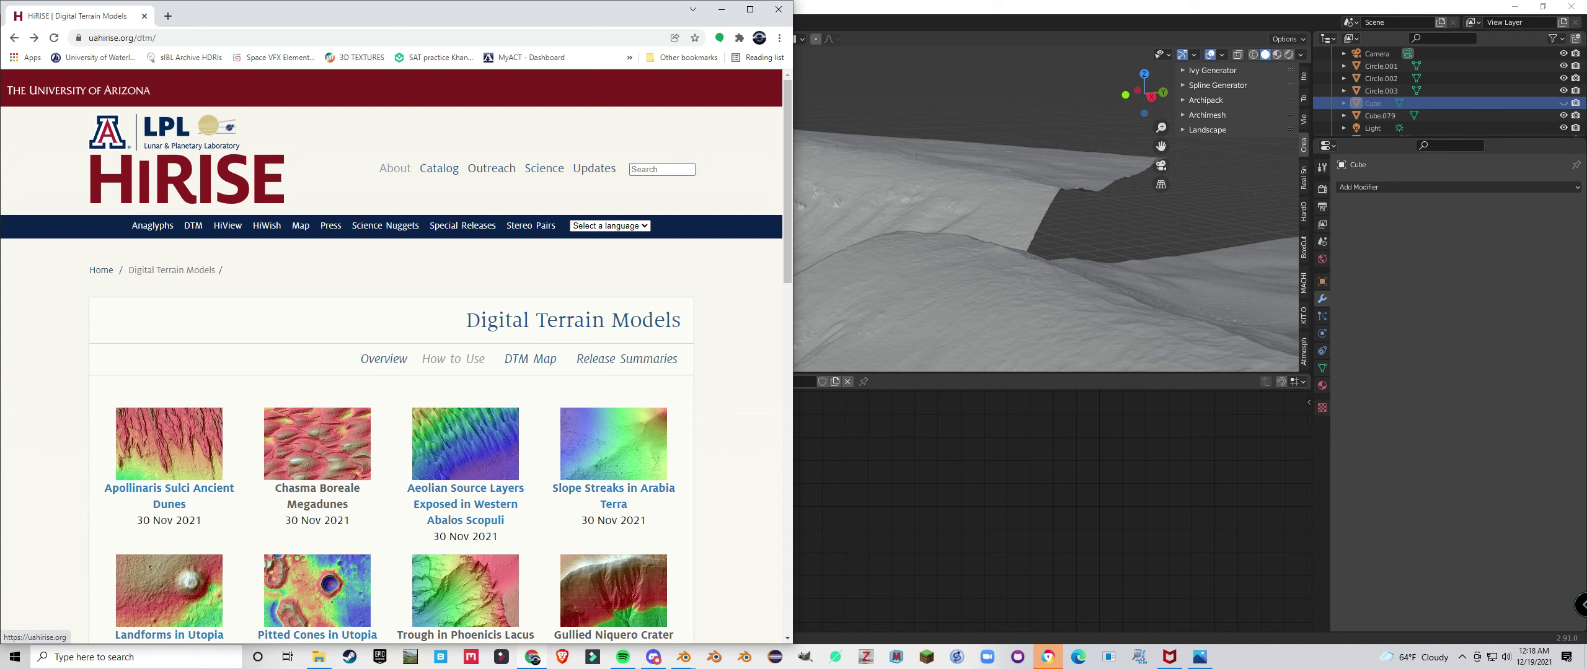
pyautogui.click(122, 38)
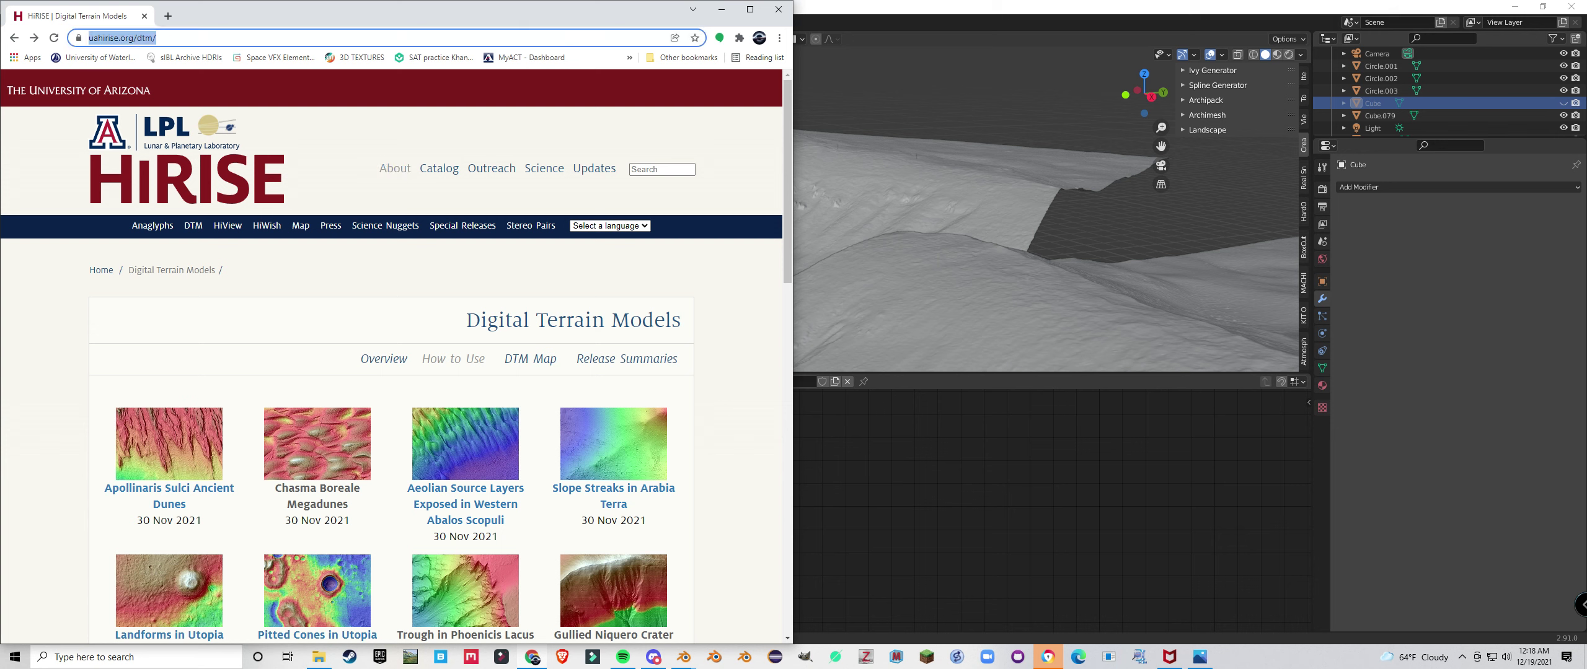
pyautogui.click(201, 251)
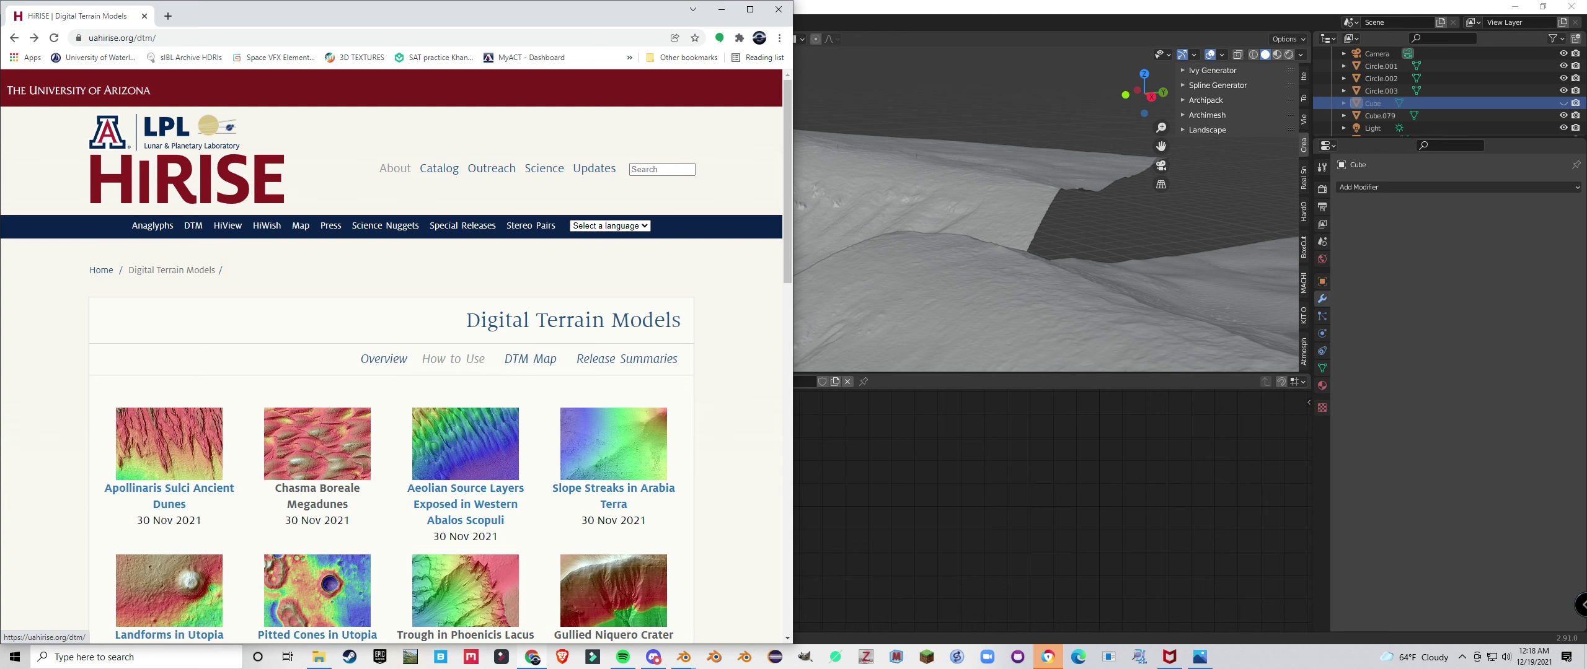
# Browse the terrain models on the first page of the HiRISE listing
pyautogui.scroll(-18, 397, 372)
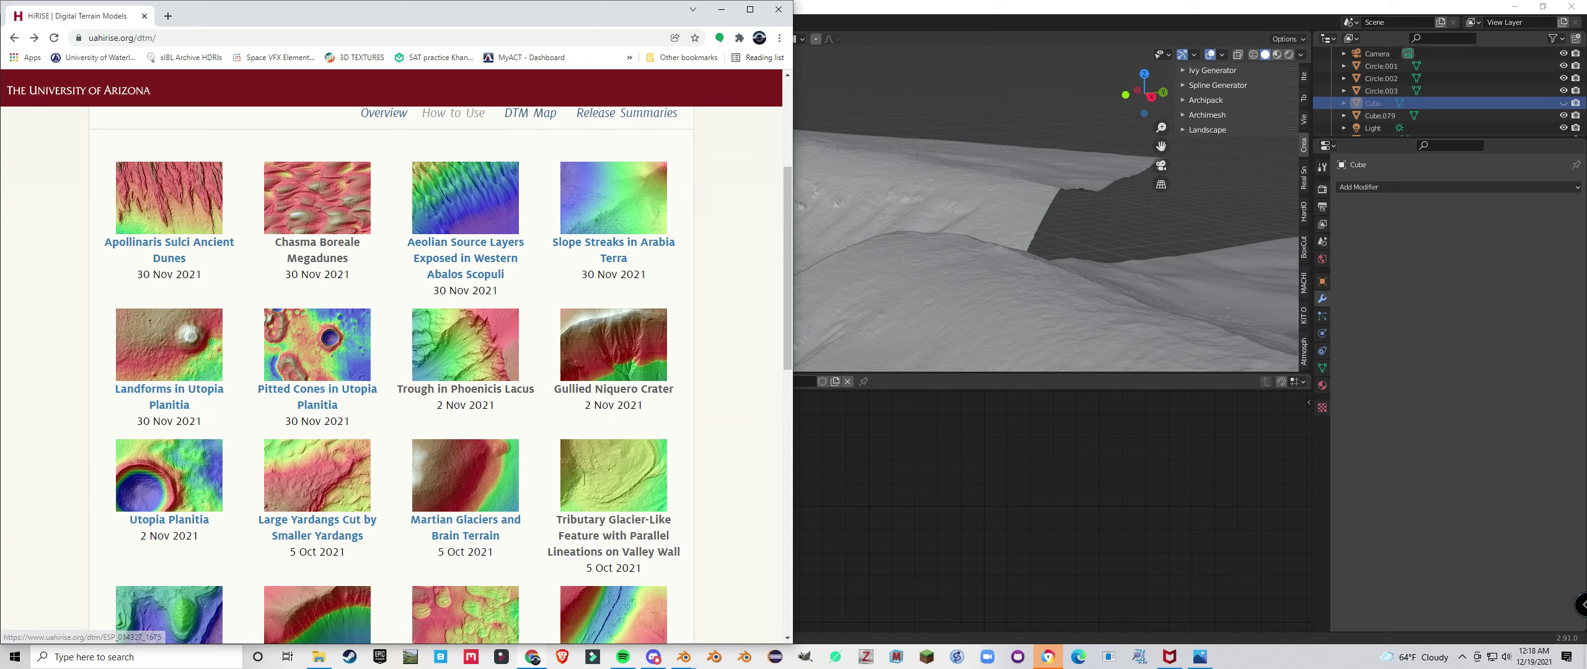
pyautogui.scroll(3, 397, 372)
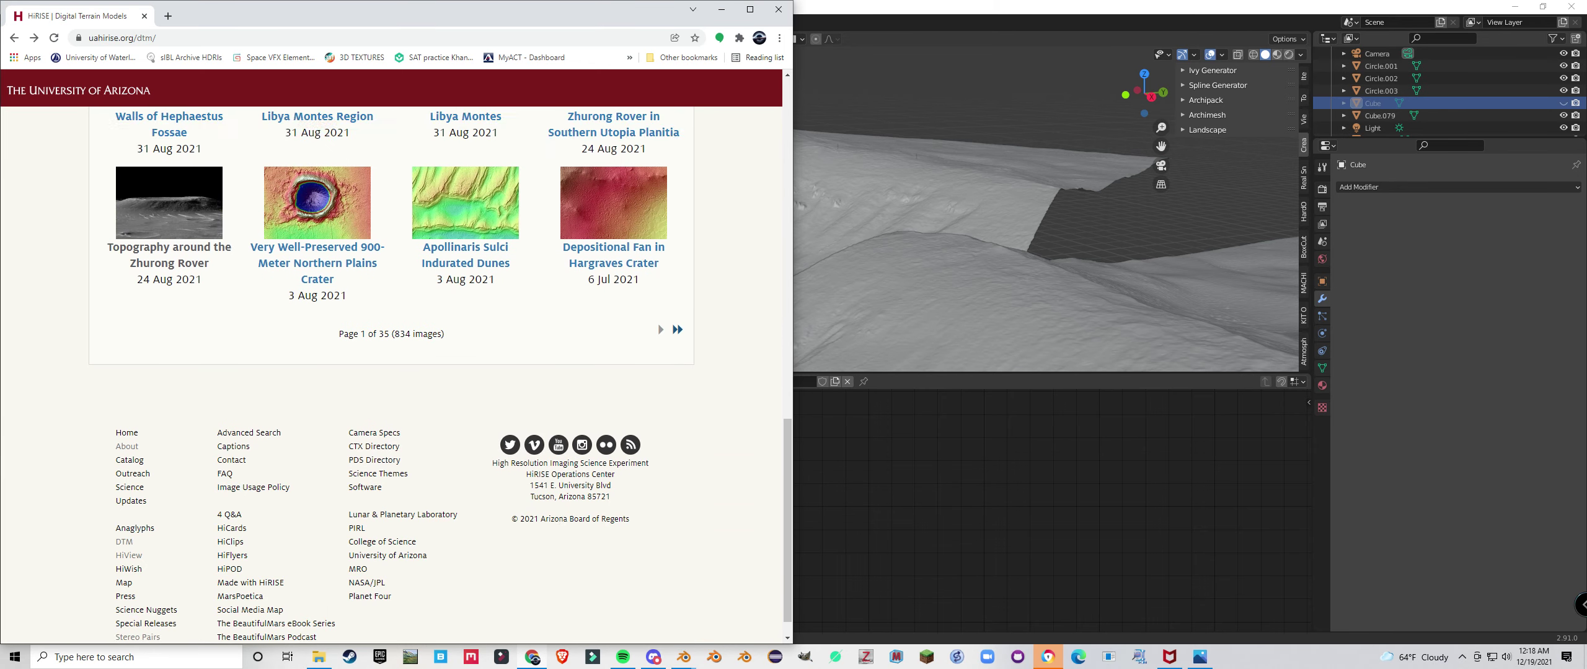
pyautogui.scroll(3, 318, 447)
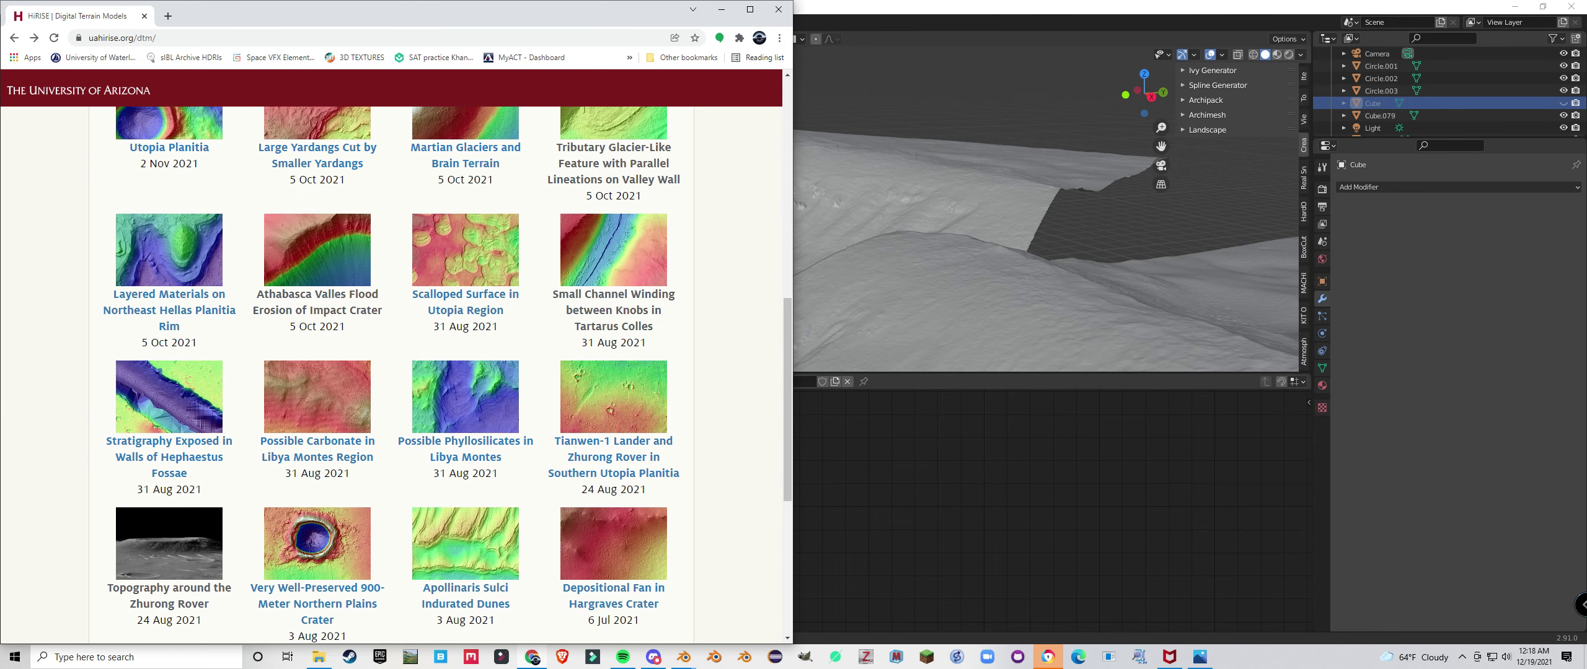
pyautogui.scroll(8, 318, 449)
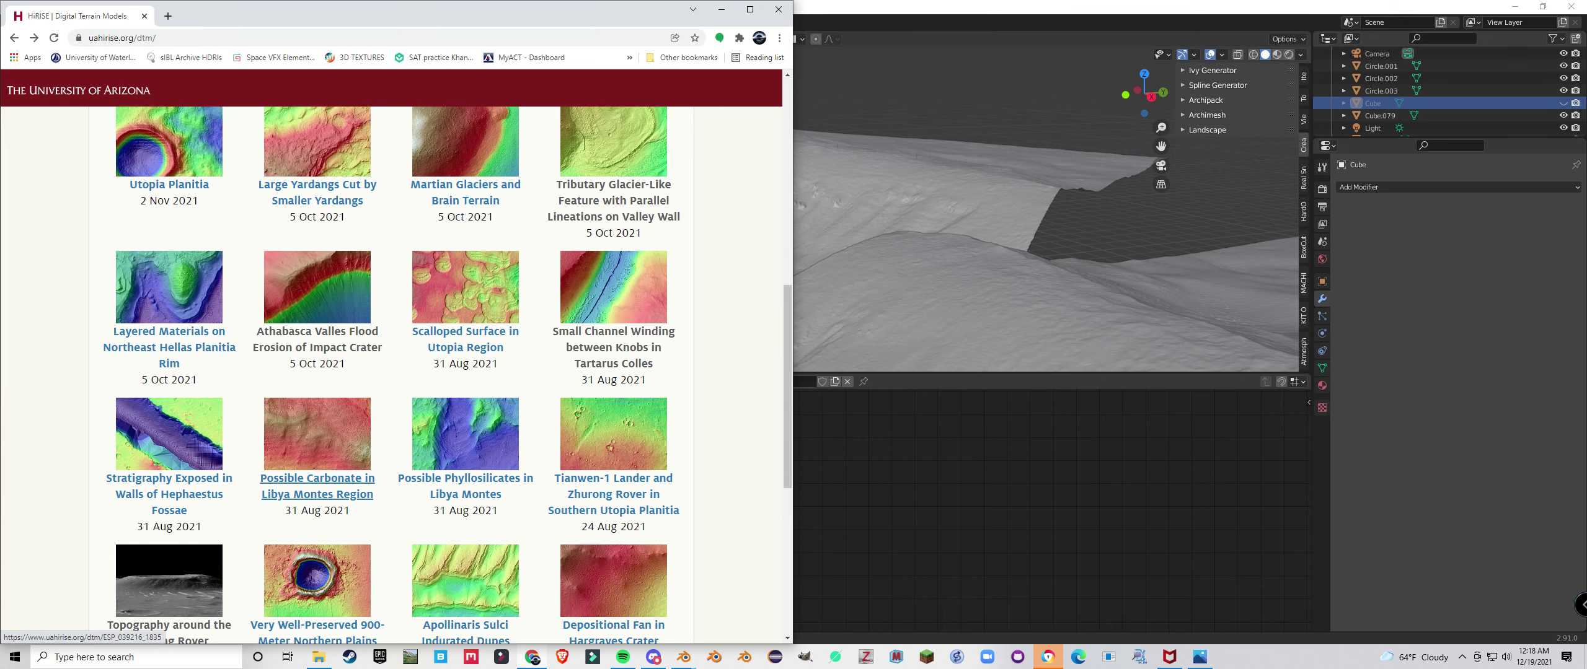
pyautogui.scroll(2, 317, 449)
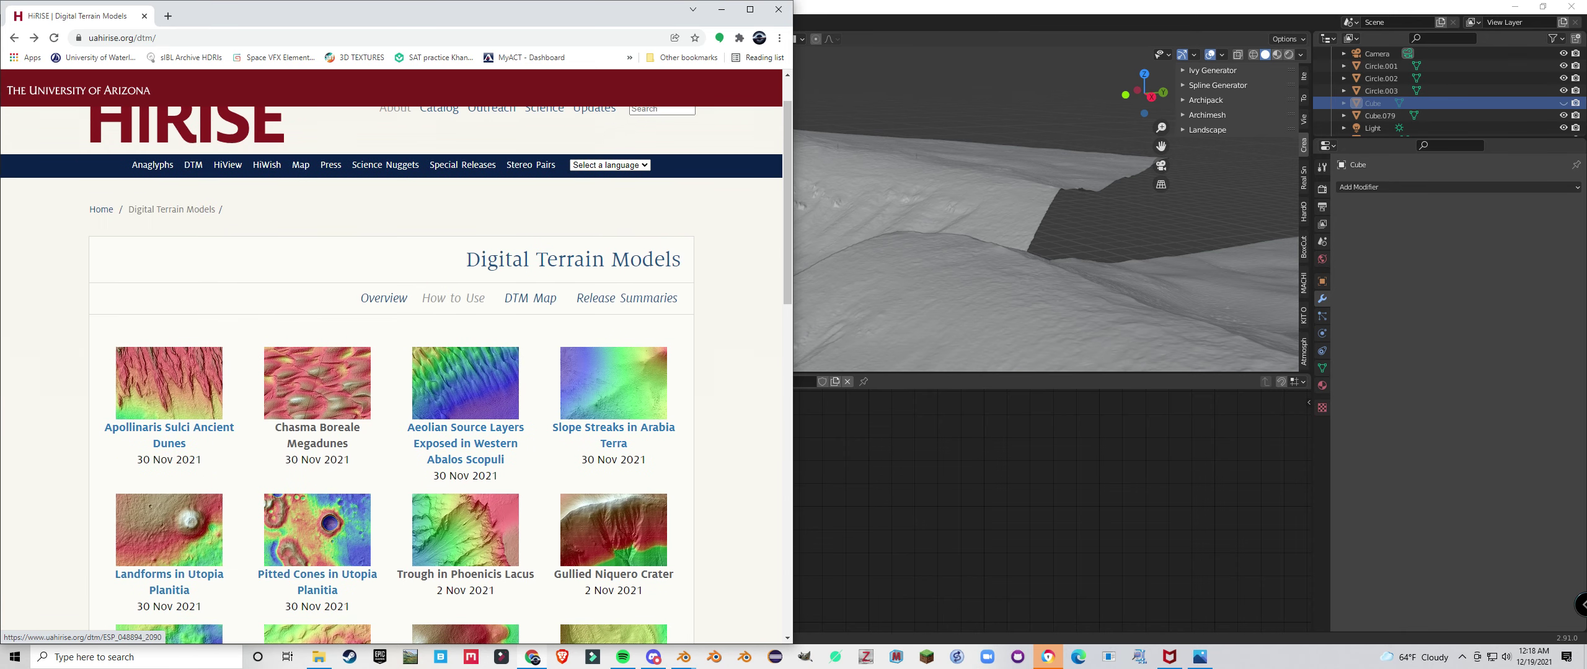
pyautogui.scroll(-5, 317, 449)
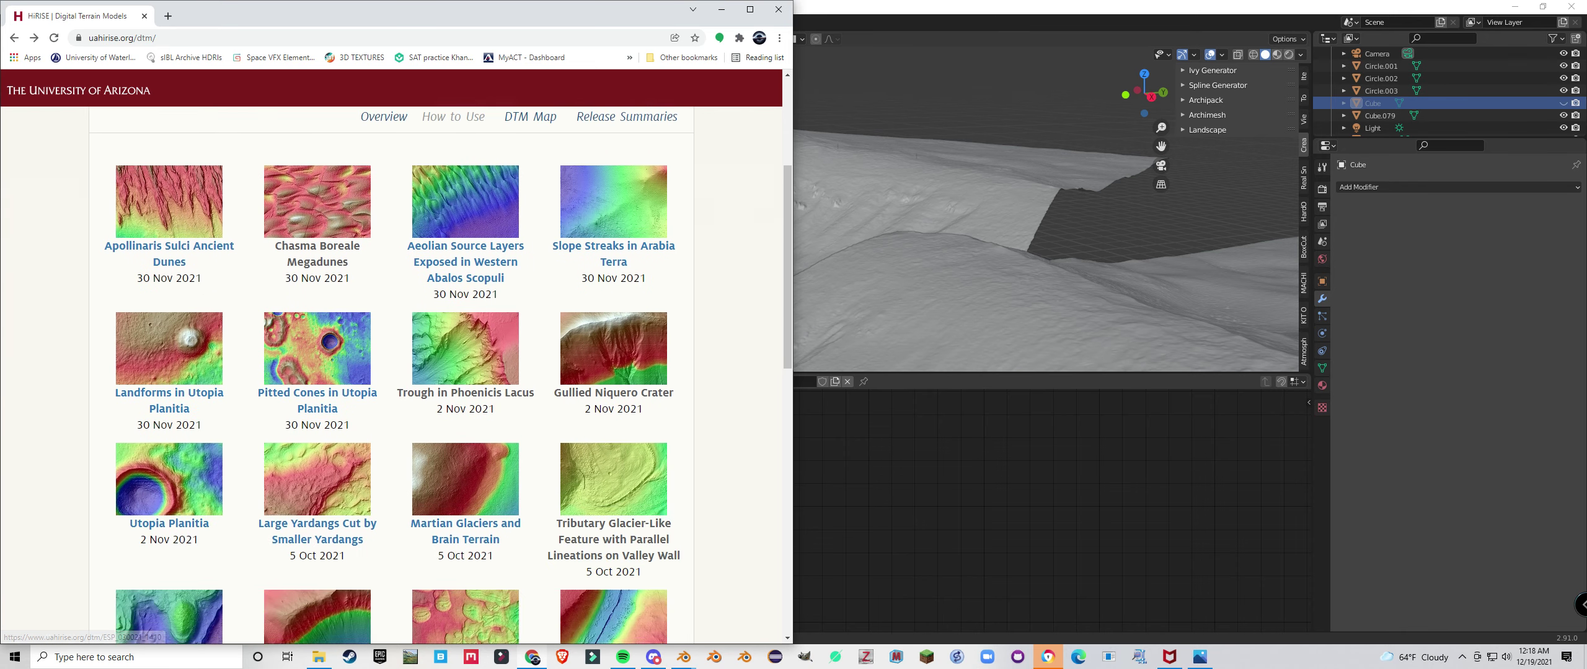
pyautogui.scroll(-7, 318, 449)
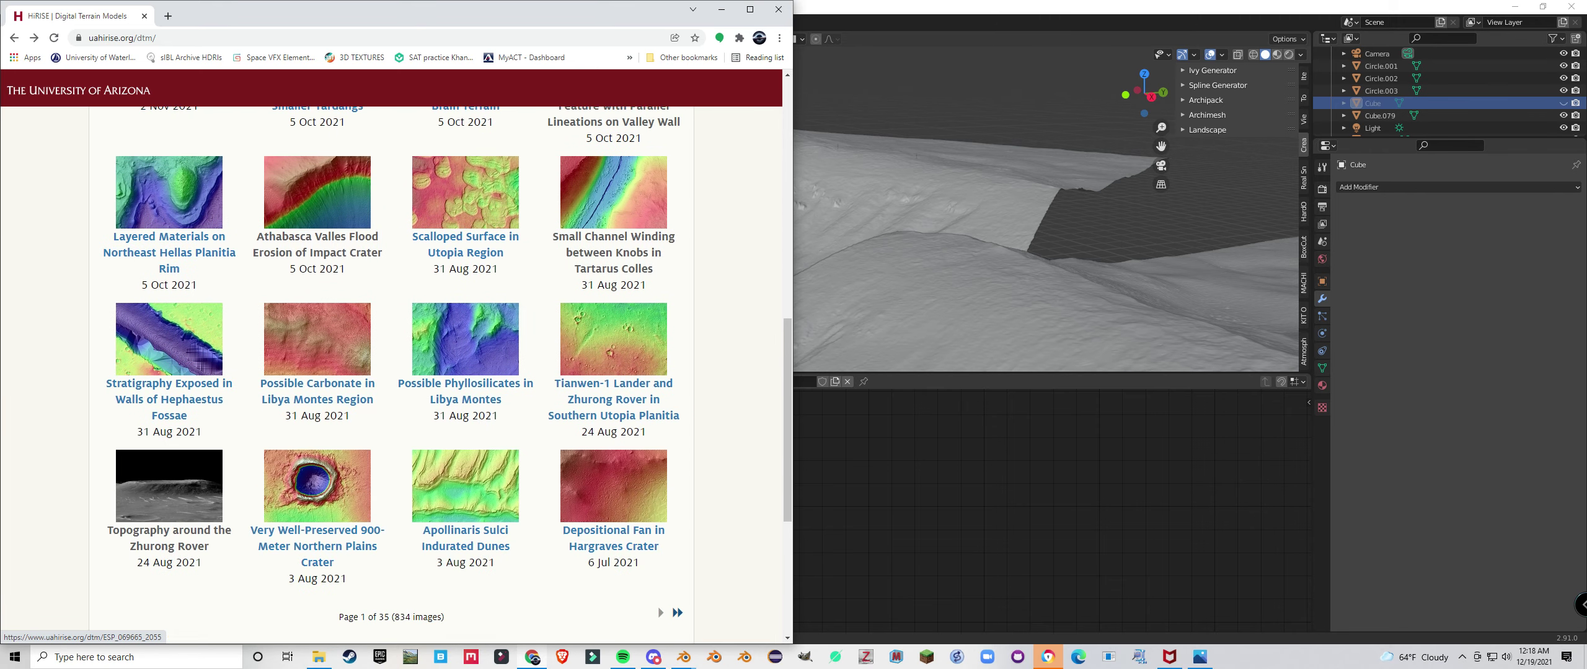
# Open page 2 of the Digital Terrain Models listing and look through its terrains
pyautogui.click(660, 546)
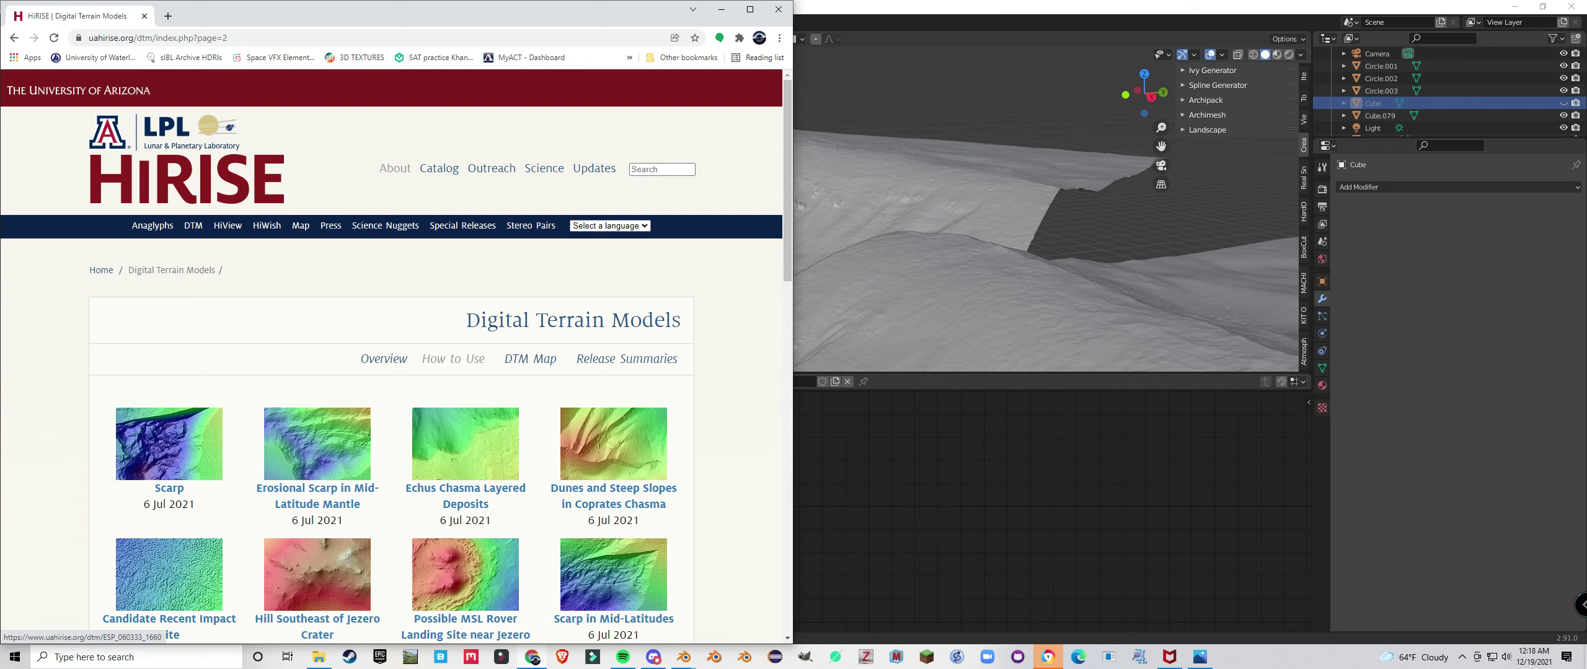
pyautogui.scroll(-3, 169, 576)
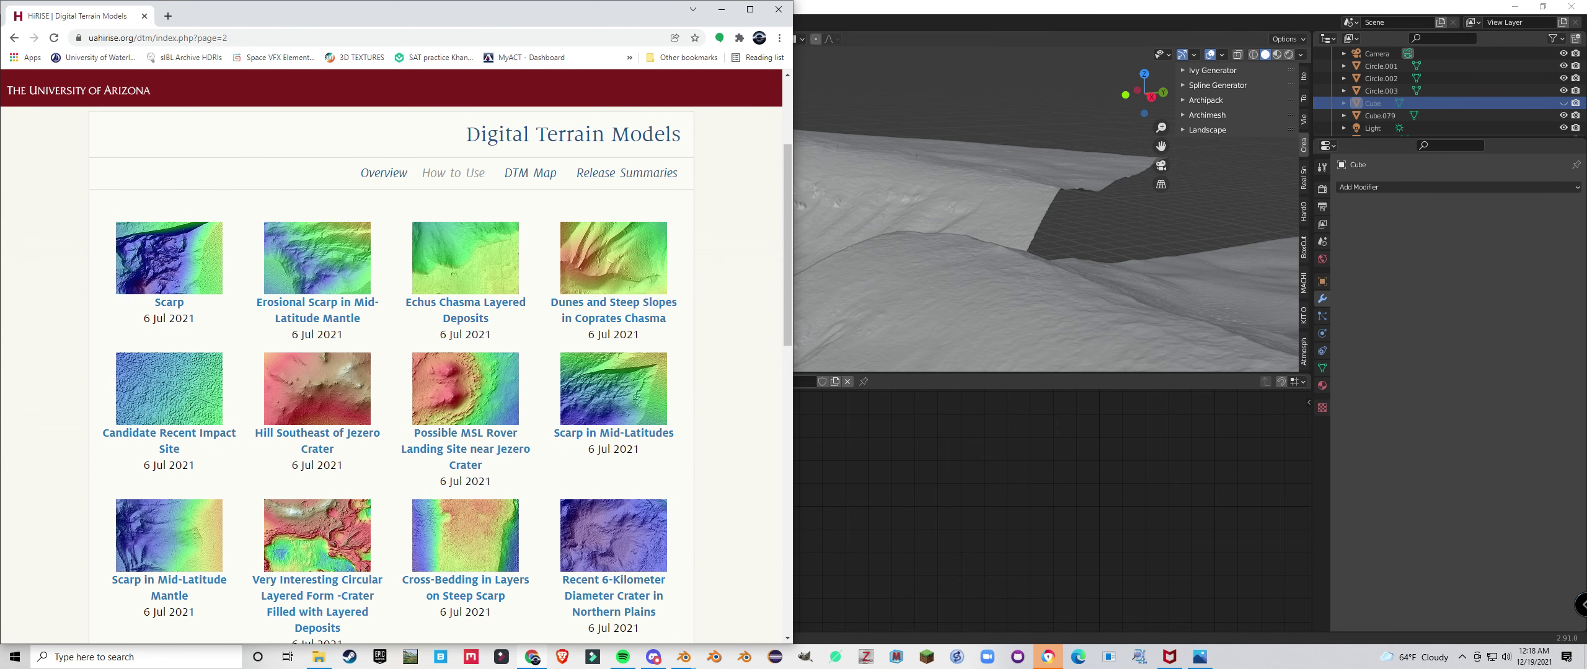
pyautogui.scroll(-2, 465, 446)
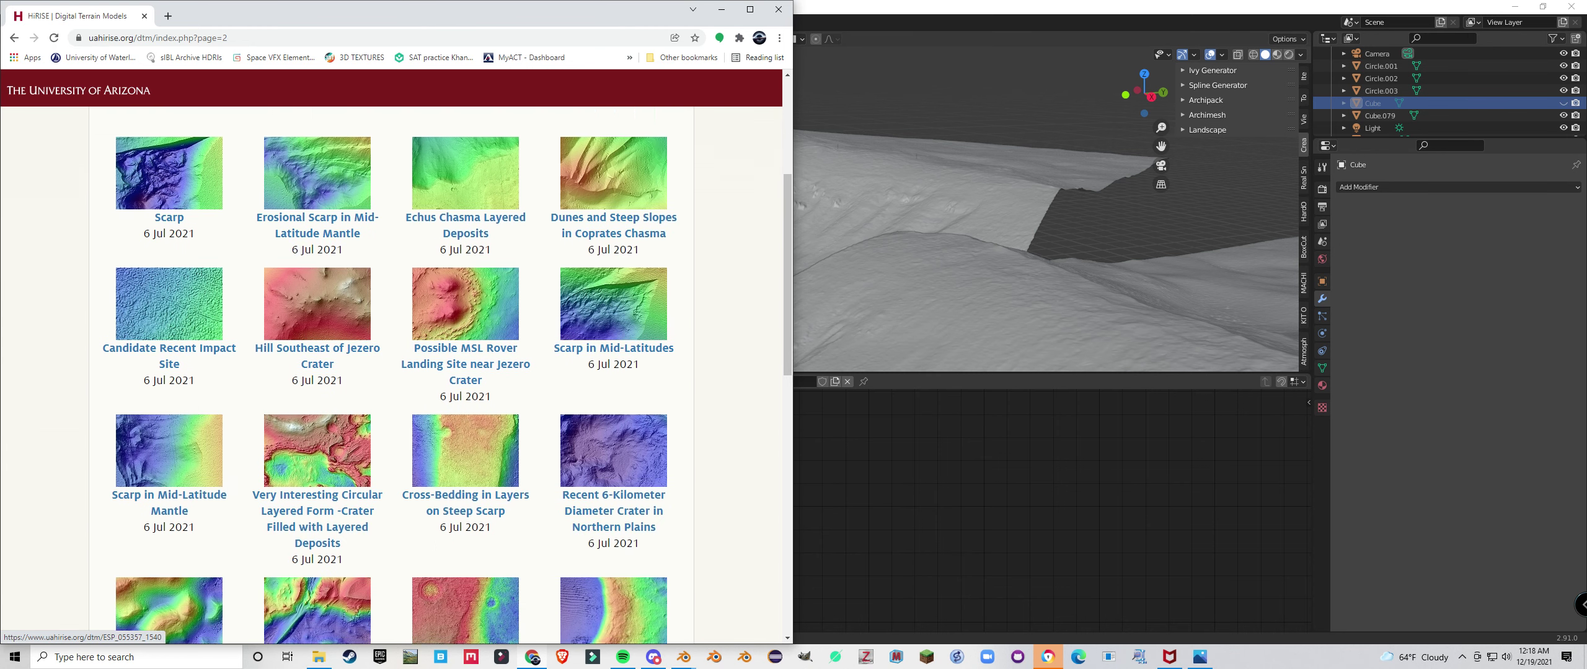
pyautogui.scroll(-3, 397, 372)
pyautogui.scroll(-2, 397, 372)
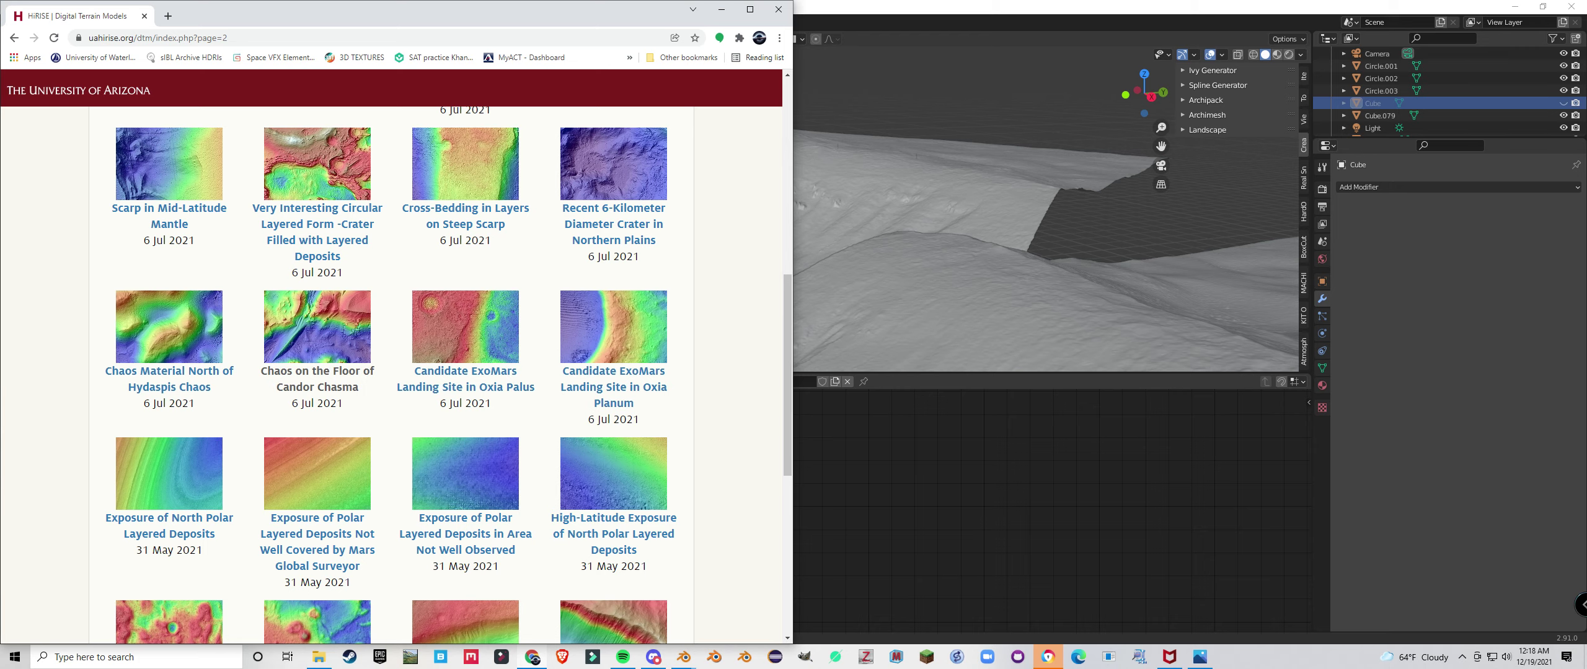
pyautogui.scroll(-4, 657, 496)
# Open page 3 of the Digital Terrain Models listing and look through its terrains to the end
pyautogui.click(659, 499)
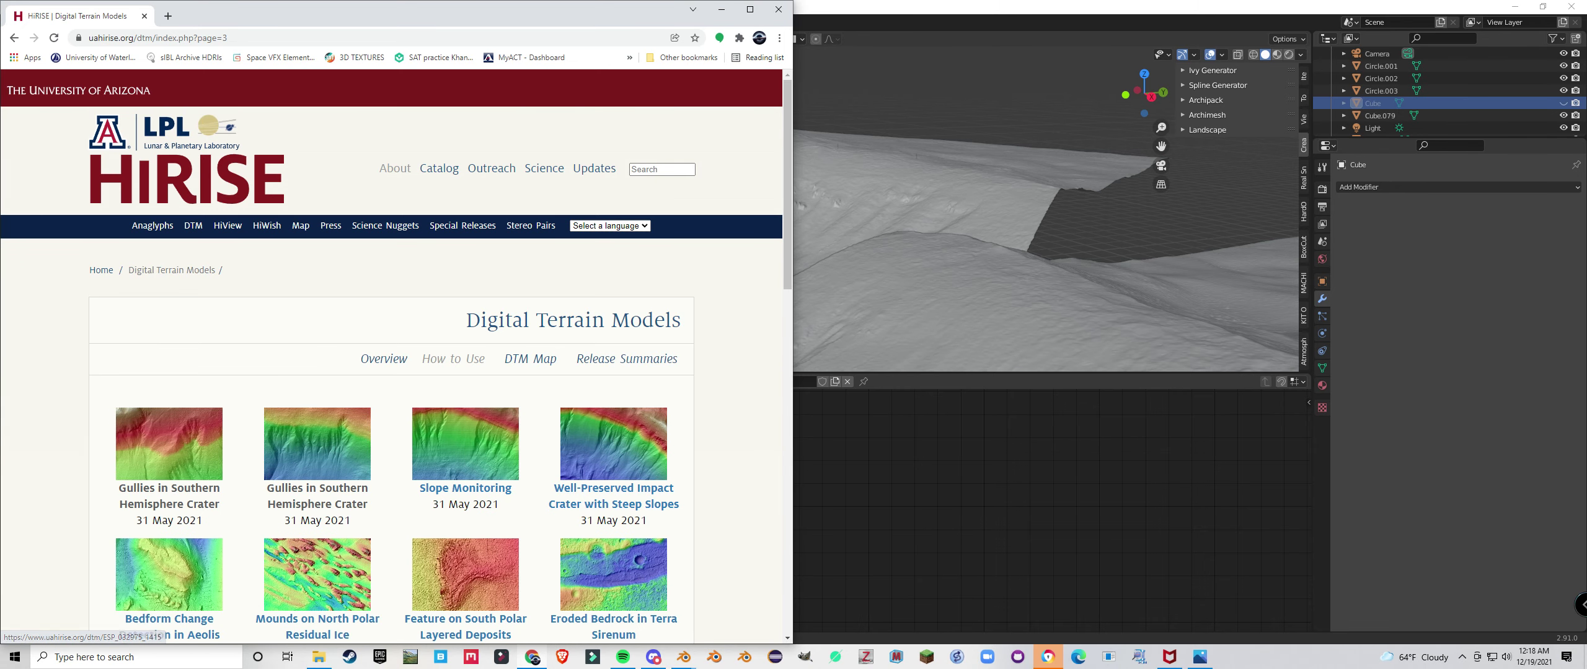
pyautogui.scroll(-1, 397, 372)
pyautogui.scroll(-8, 397, 371)
pyautogui.scroll(-3, 397, 372)
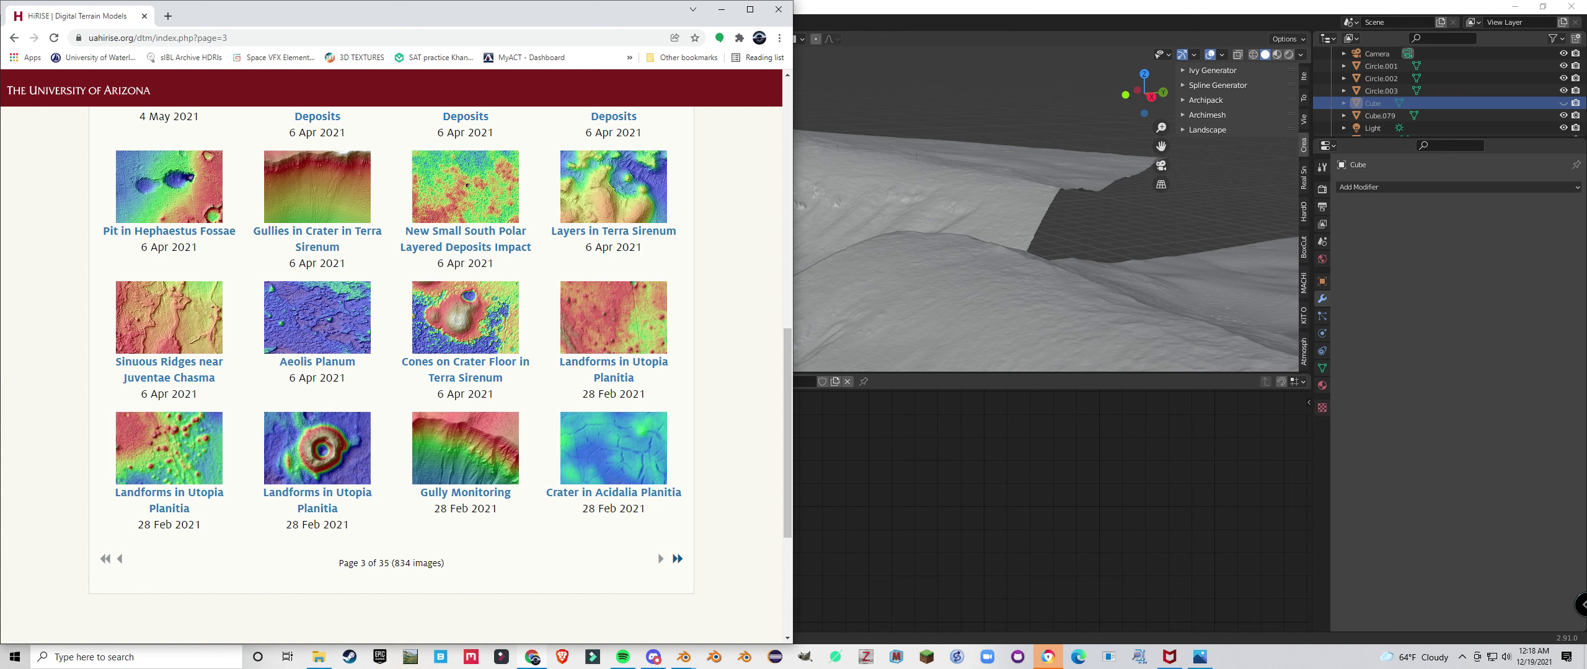
# Open page 4 of the Digital Terrain Models listing and open the "Multiple Levels of Gullies Seen in MOC Image R11-02000" terrain and its colour altimetry image
pyautogui.click(660, 559)
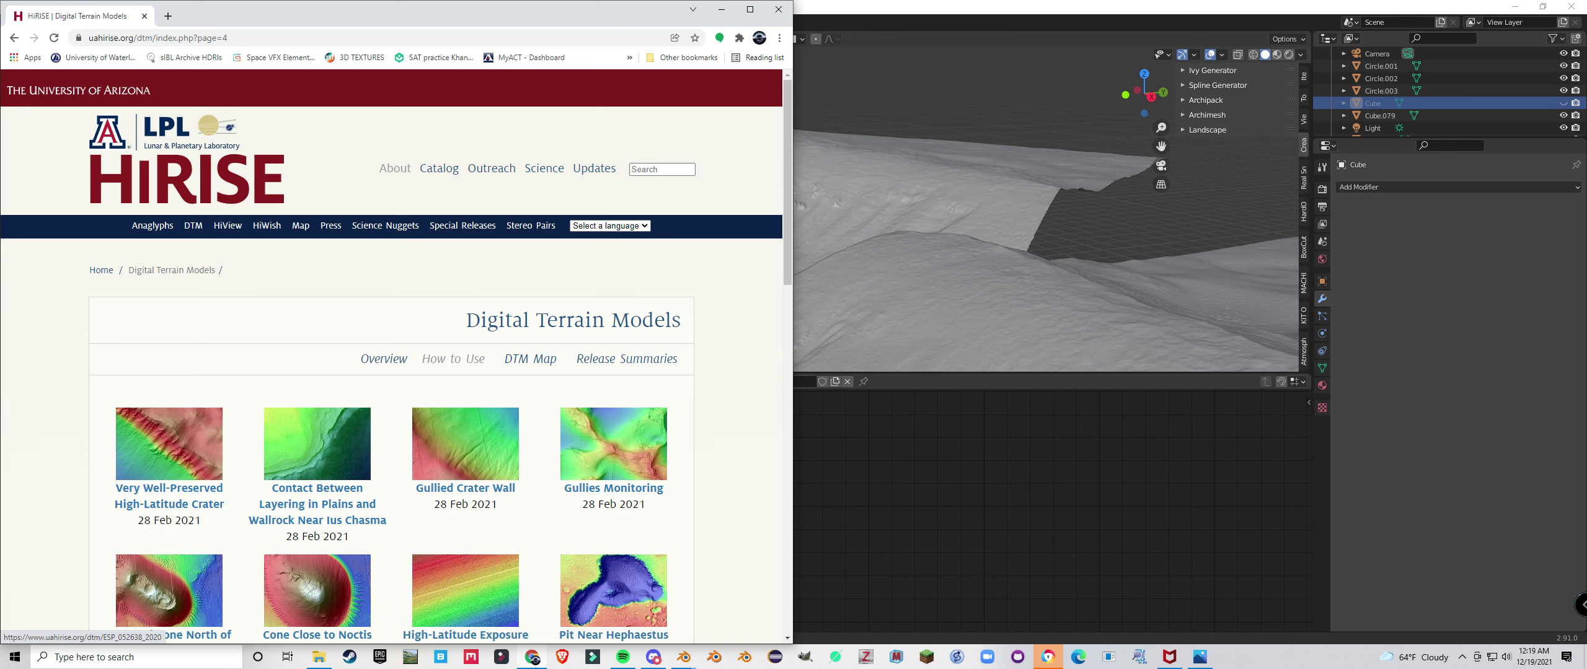
pyautogui.scroll(-3, 397, 371)
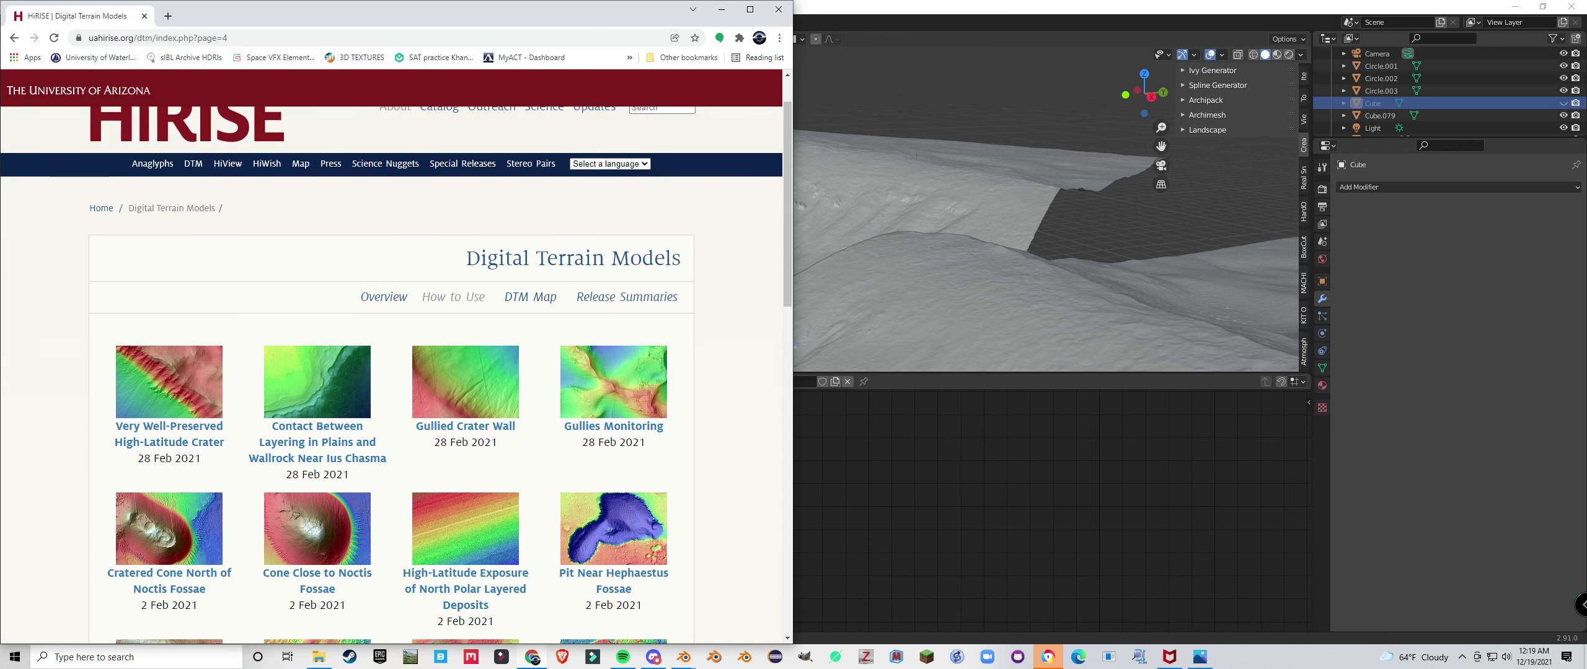
pyautogui.scroll(-3, 397, 372)
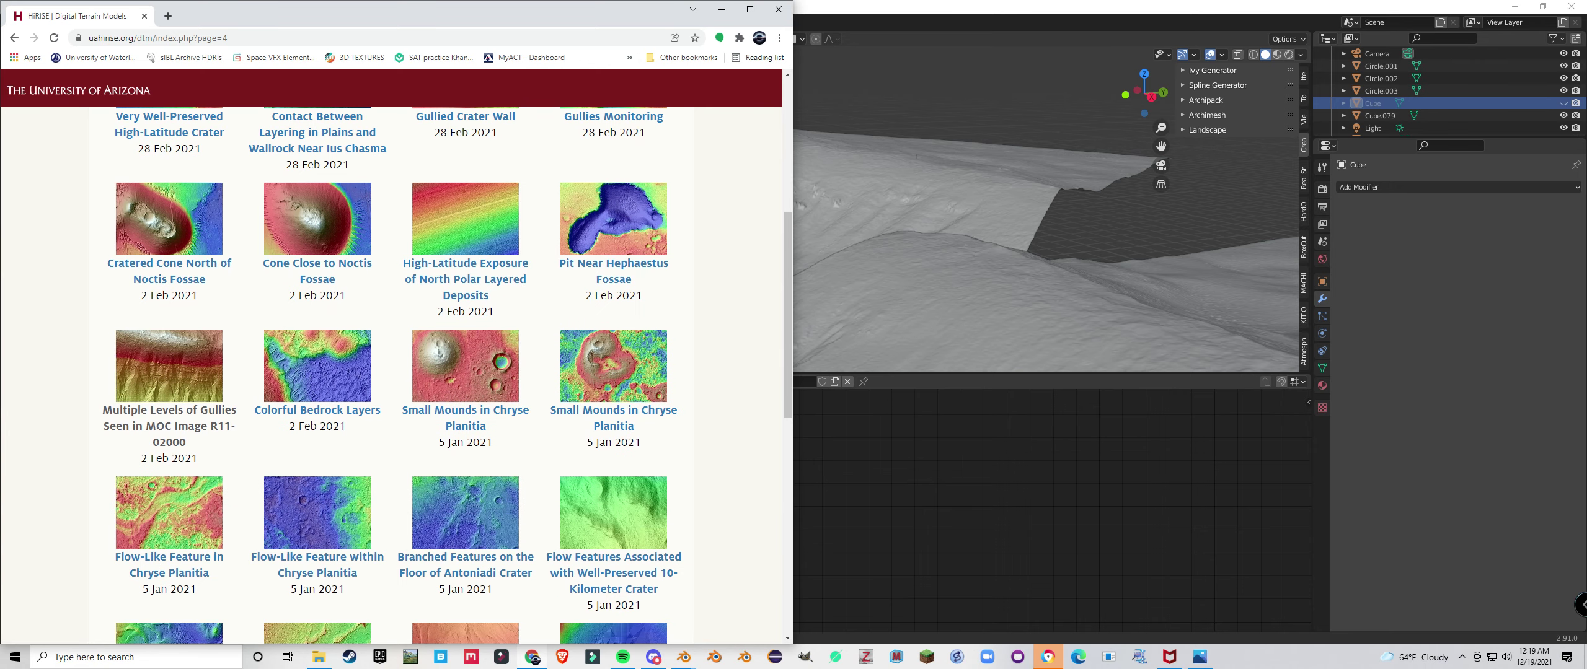
pyautogui.click(168, 411)
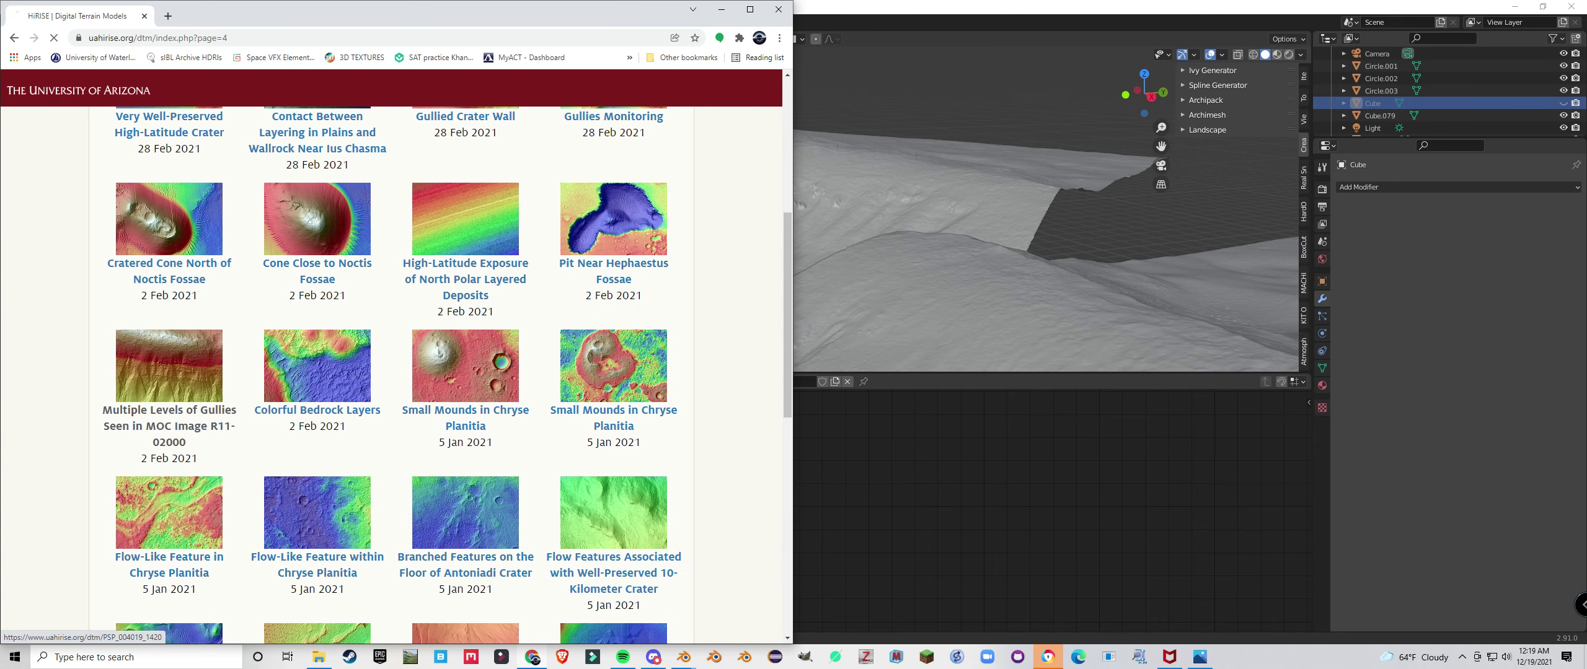
pyautogui.click(169, 410)
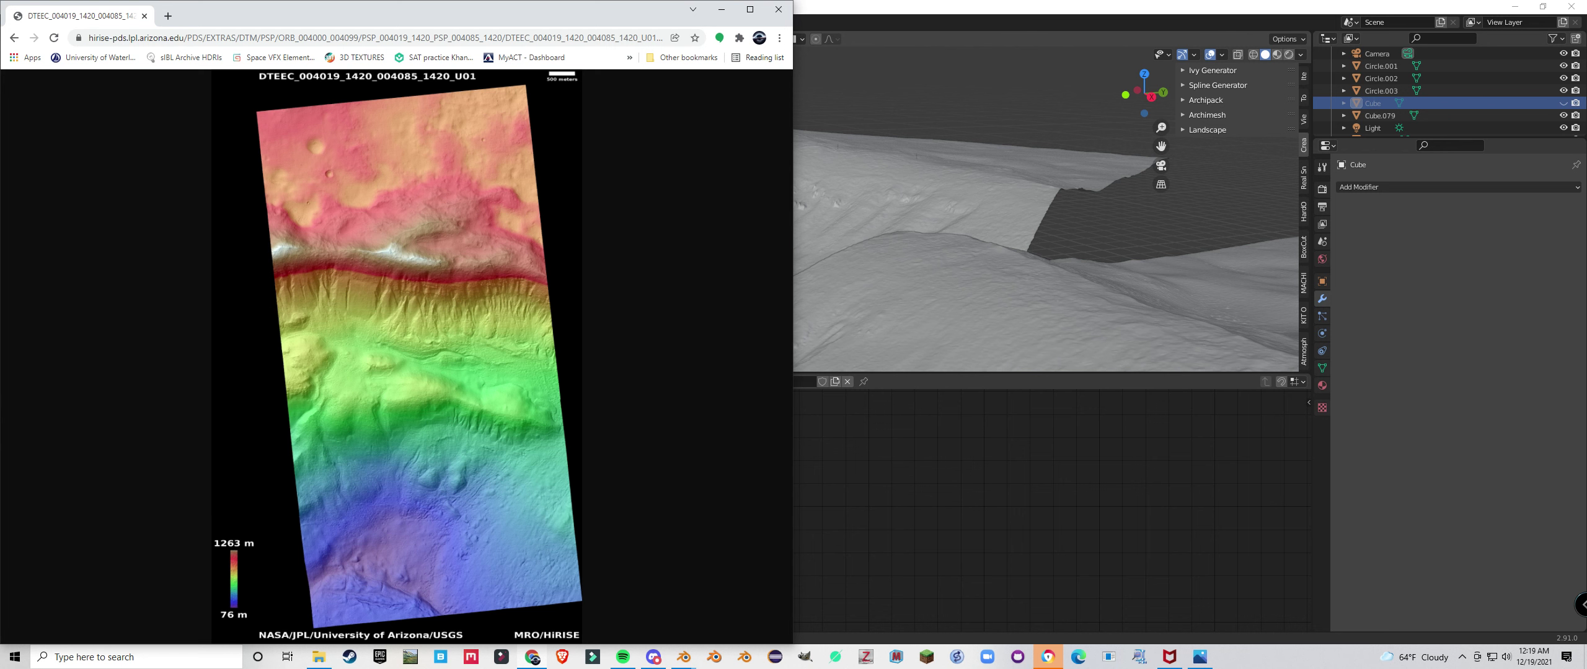
# Examine the enlarged colour altimetry image across the upper plain, ridge, gullies and lower slopes, and fit it back to the window
pyautogui.click(429, 333)
pyautogui.scroll(7, 428, 332)
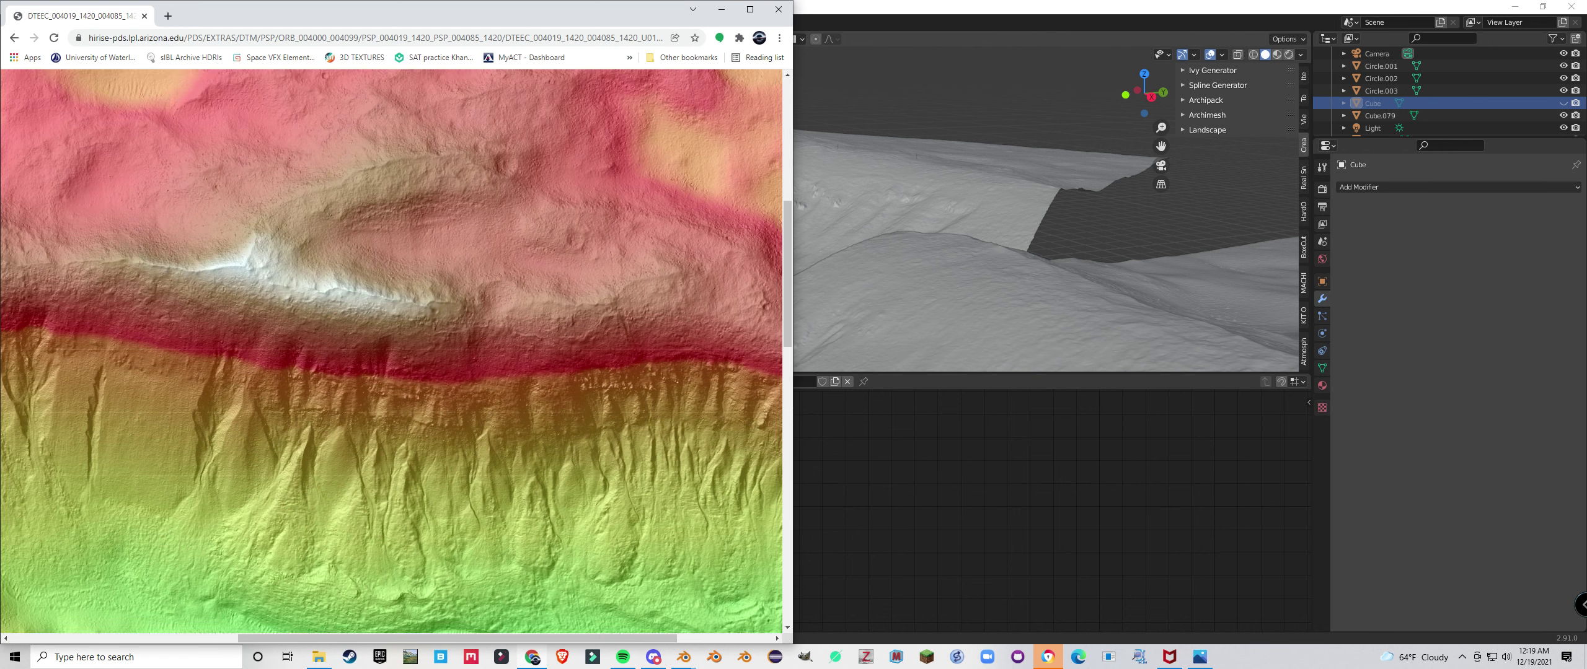
pyautogui.scroll(4, 397, 351)
pyautogui.hscroll(-3, 396, 351)
pyautogui.scroll(-10, 396, 351)
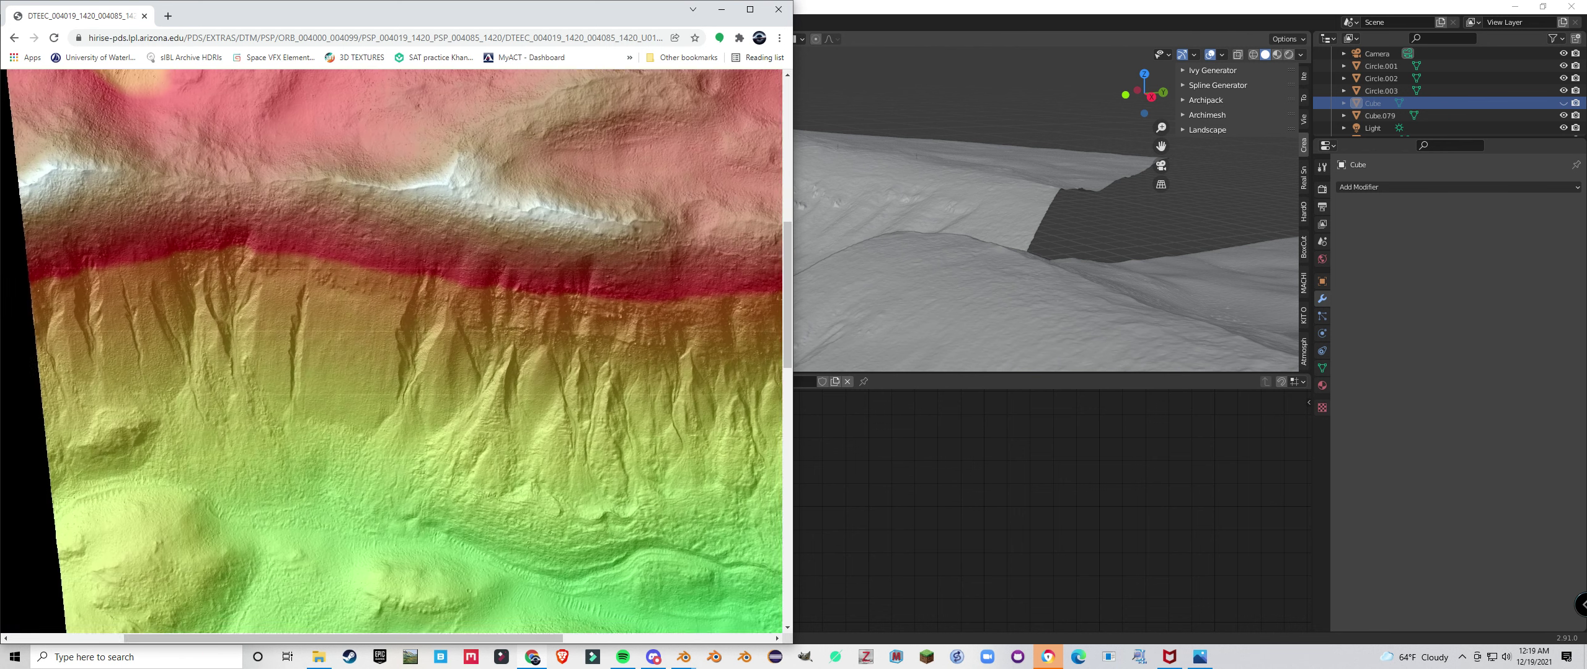
pyautogui.scroll(-5, 397, 351)
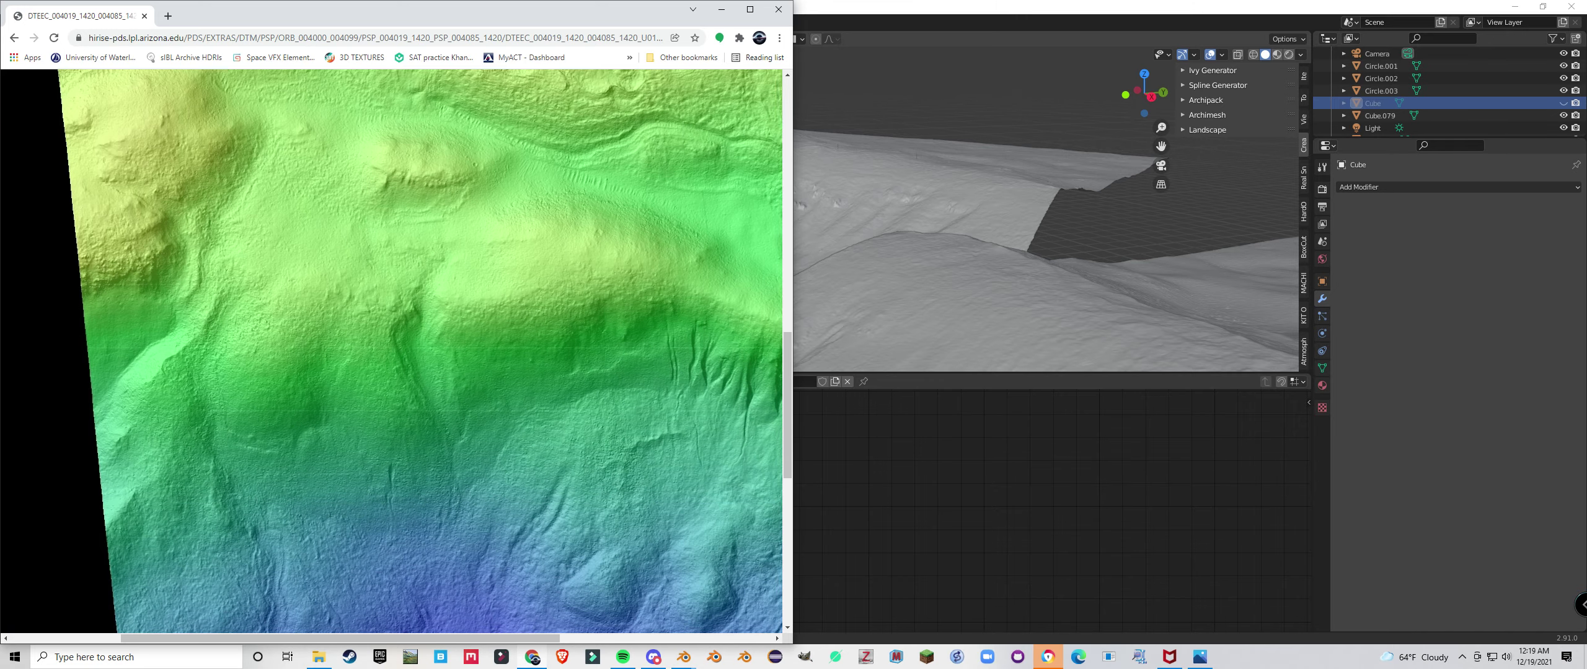
pyautogui.hscroll(2, 397, 351)
pyautogui.scroll(-5, 396, 350)
pyautogui.hscroll(2, 396, 351)
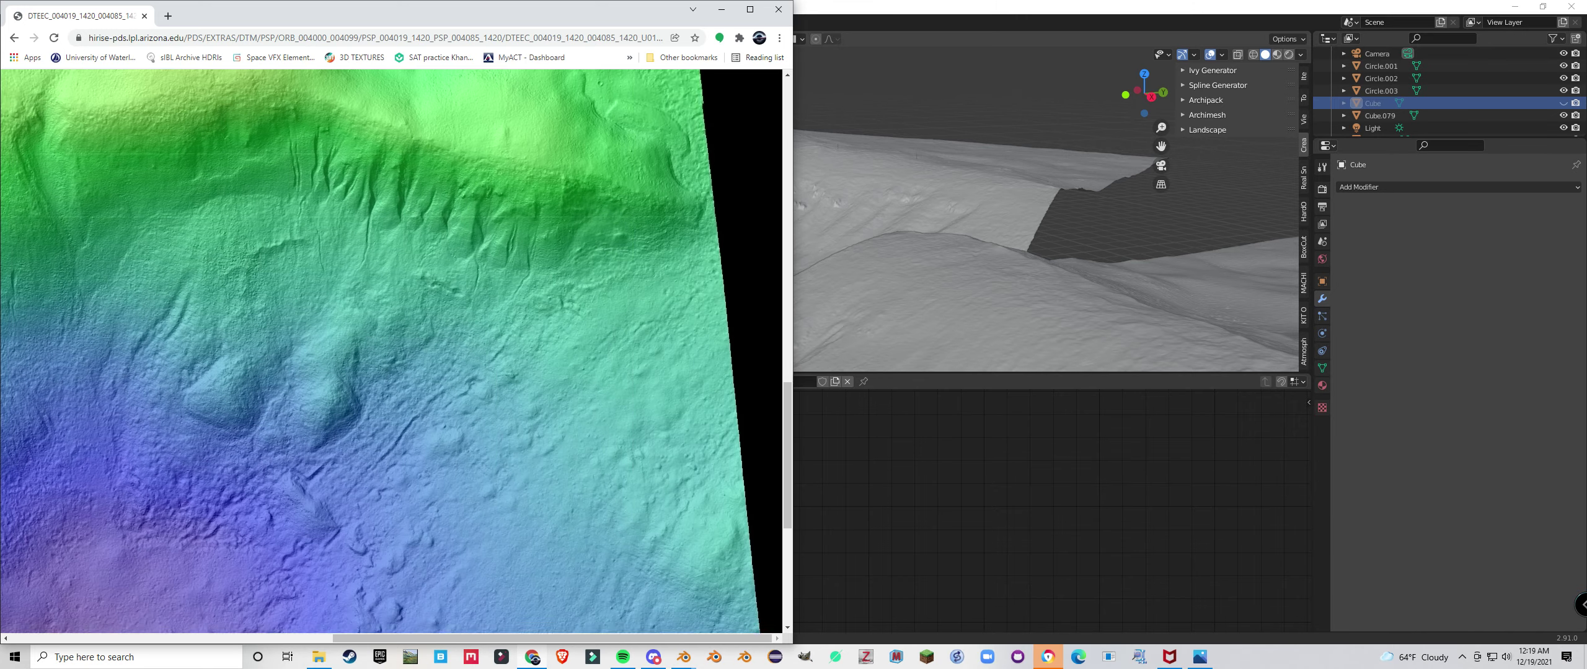
pyautogui.hscroll(-4, 397, 351)
pyautogui.scroll(20, 397, 351)
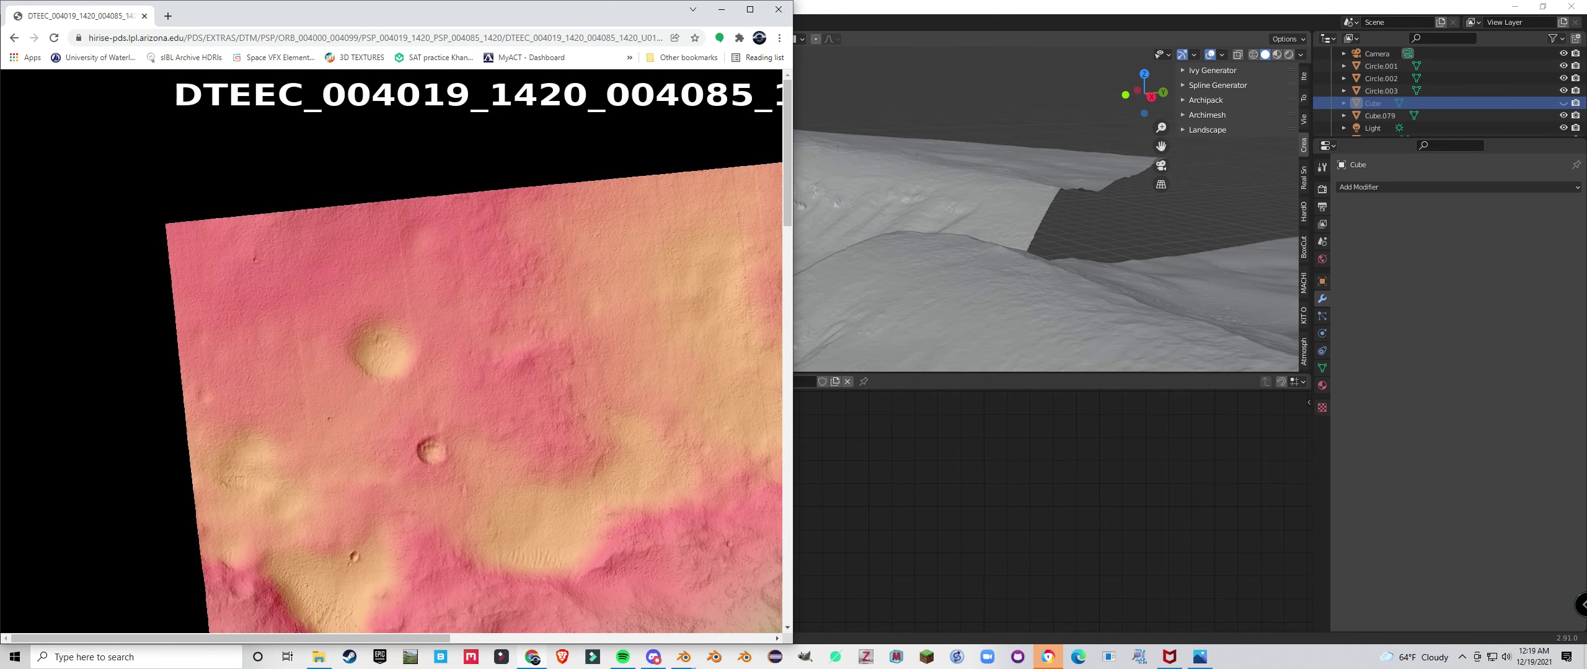
pyautogui.hscroll(3, 396, 351)
pyautogui.scroll(-6, 397, 350)
pyautogui.hscroll(2, 396, 351)
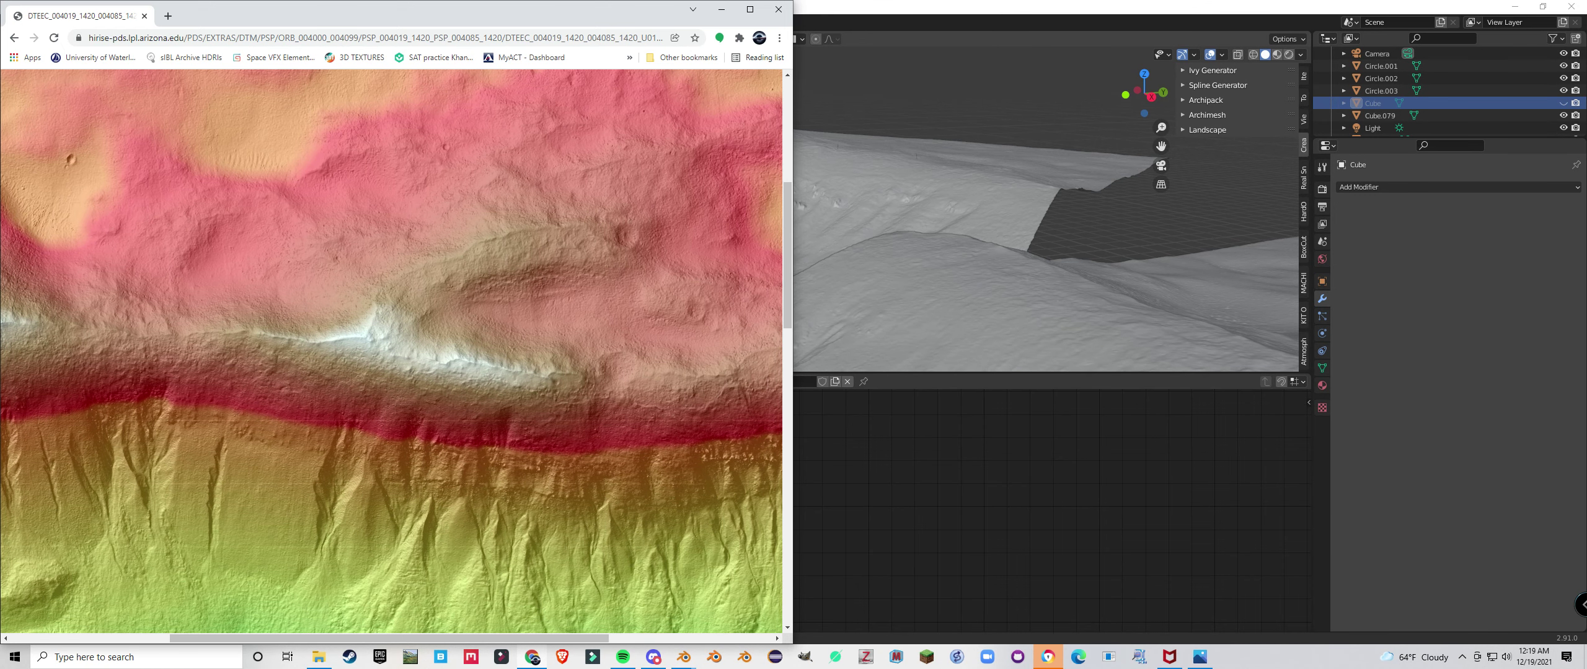
pyautogui.click(397, 351)
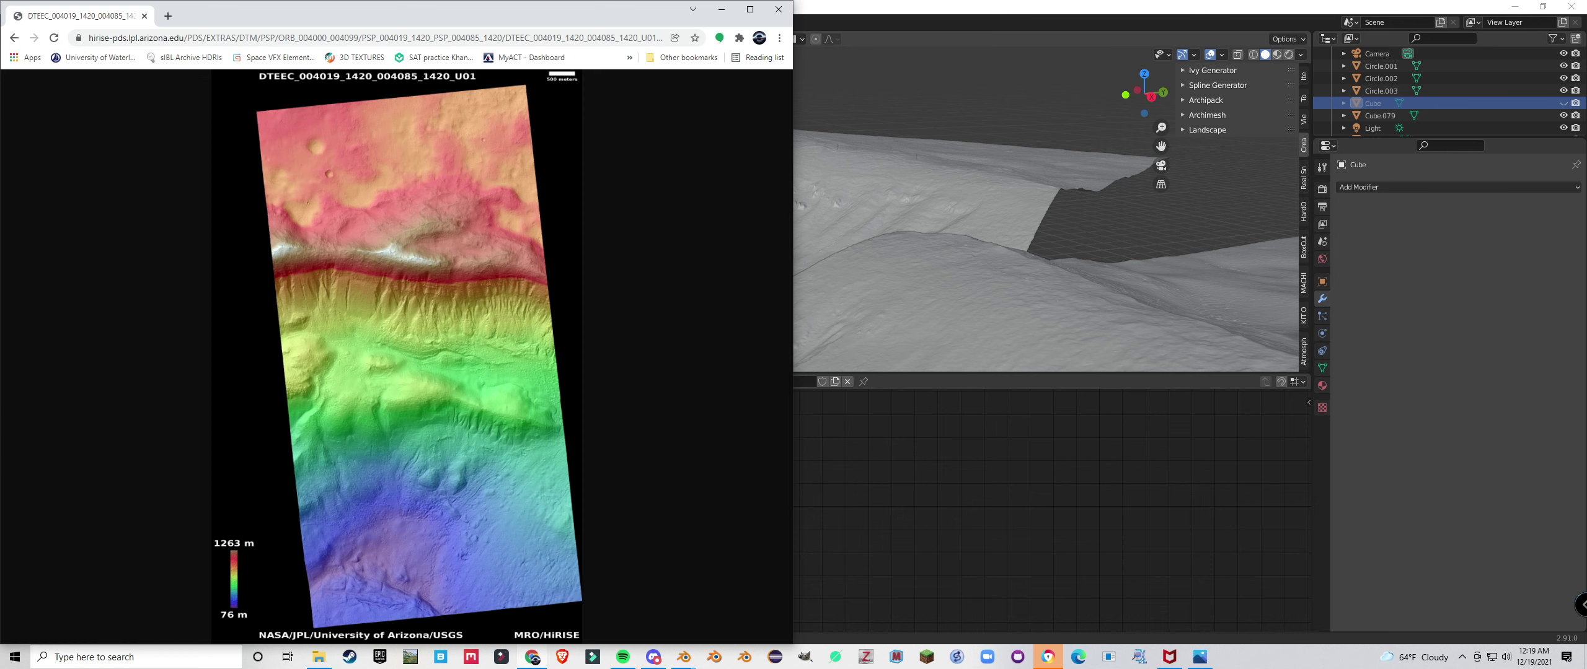
# Return to the terrain's page, review its file lists and open the annotated browse image of DTEEC_004019_1420_004085_1420_U01
pyautogui.click(13, 38)
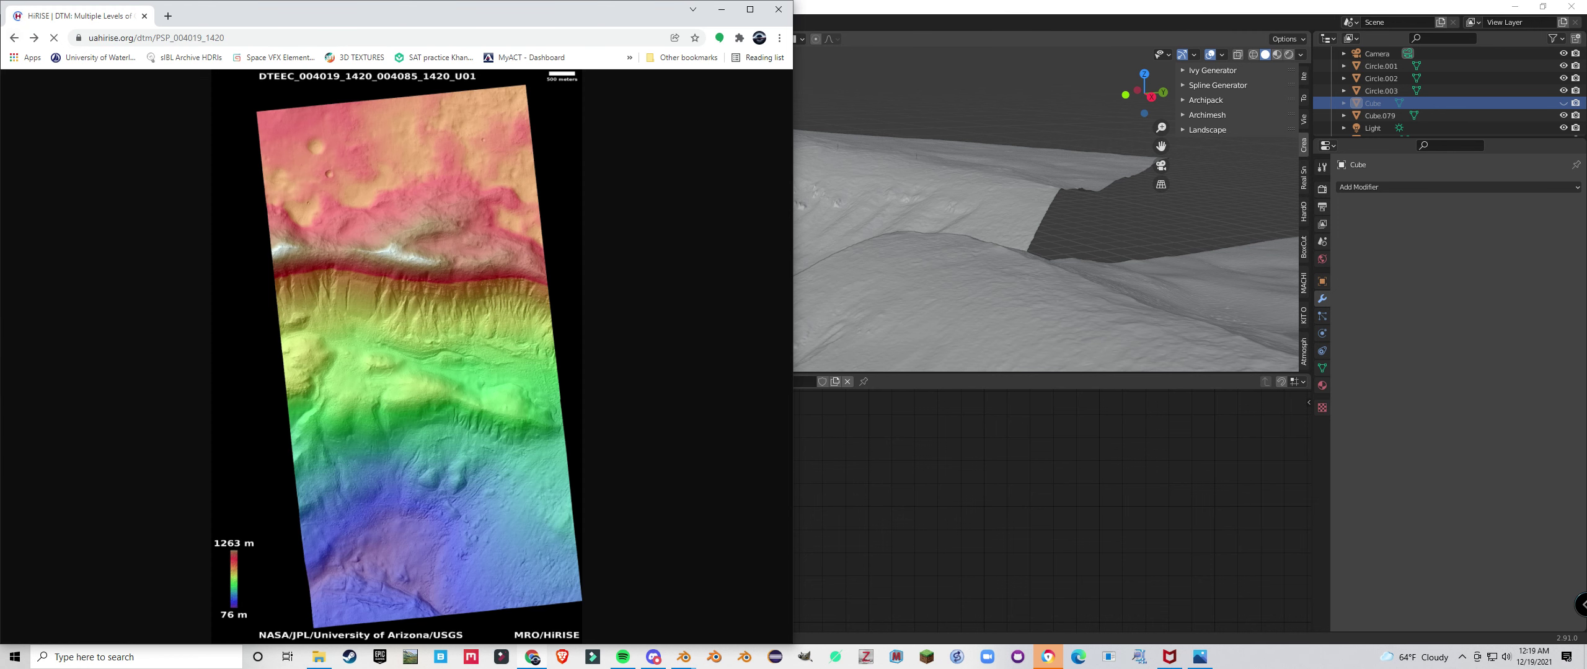
pyautogui.scroll(-4, 446, 610)
pyautogui.scroll(-1, 447, 611)
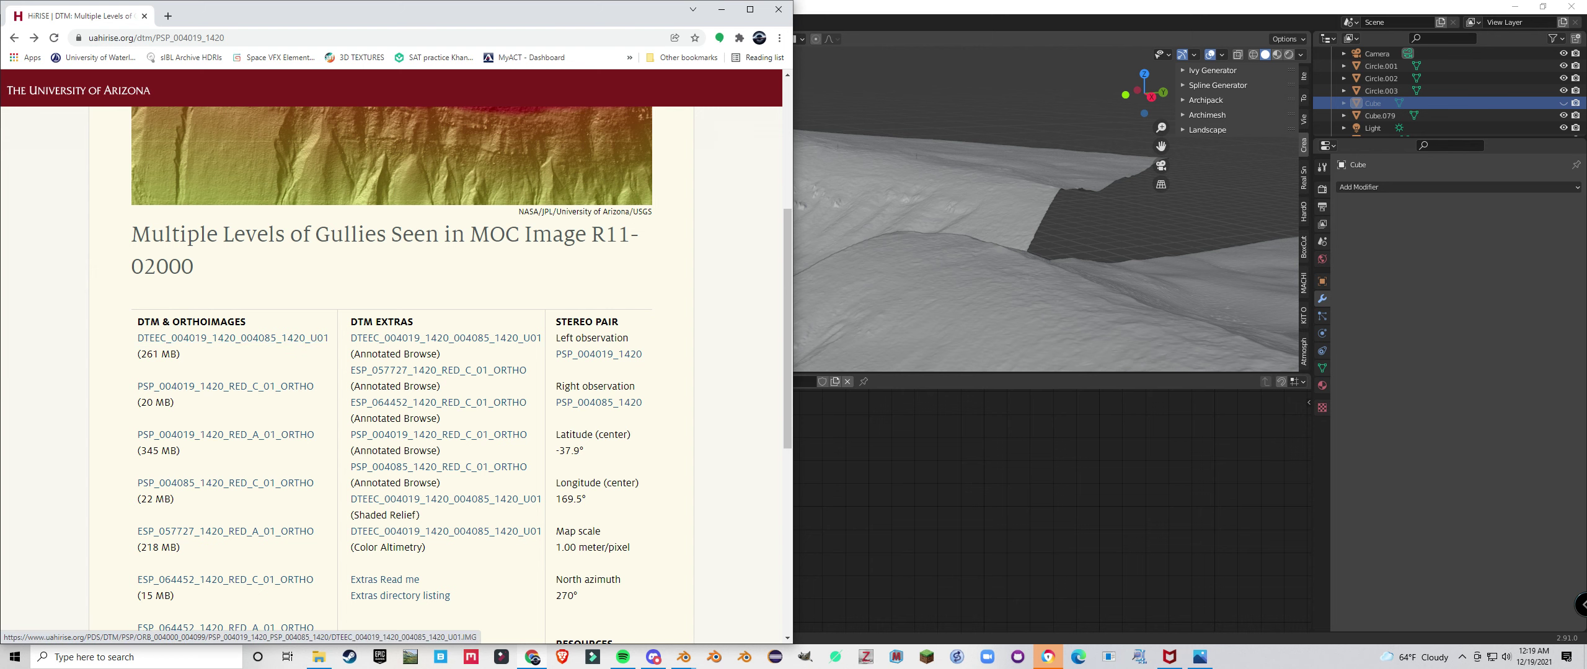
pyautogui.scroll(-2, 438, 272)
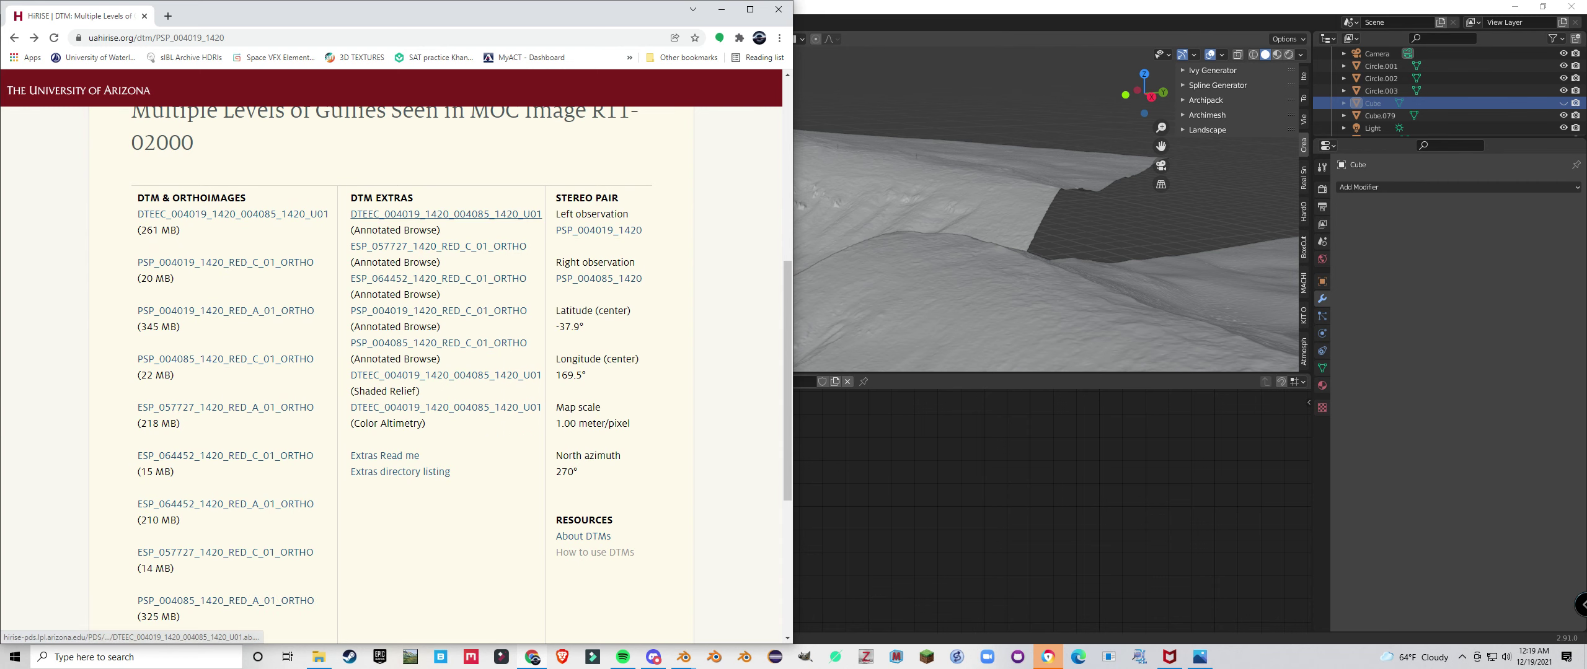
pyautogui.click(447, 214)
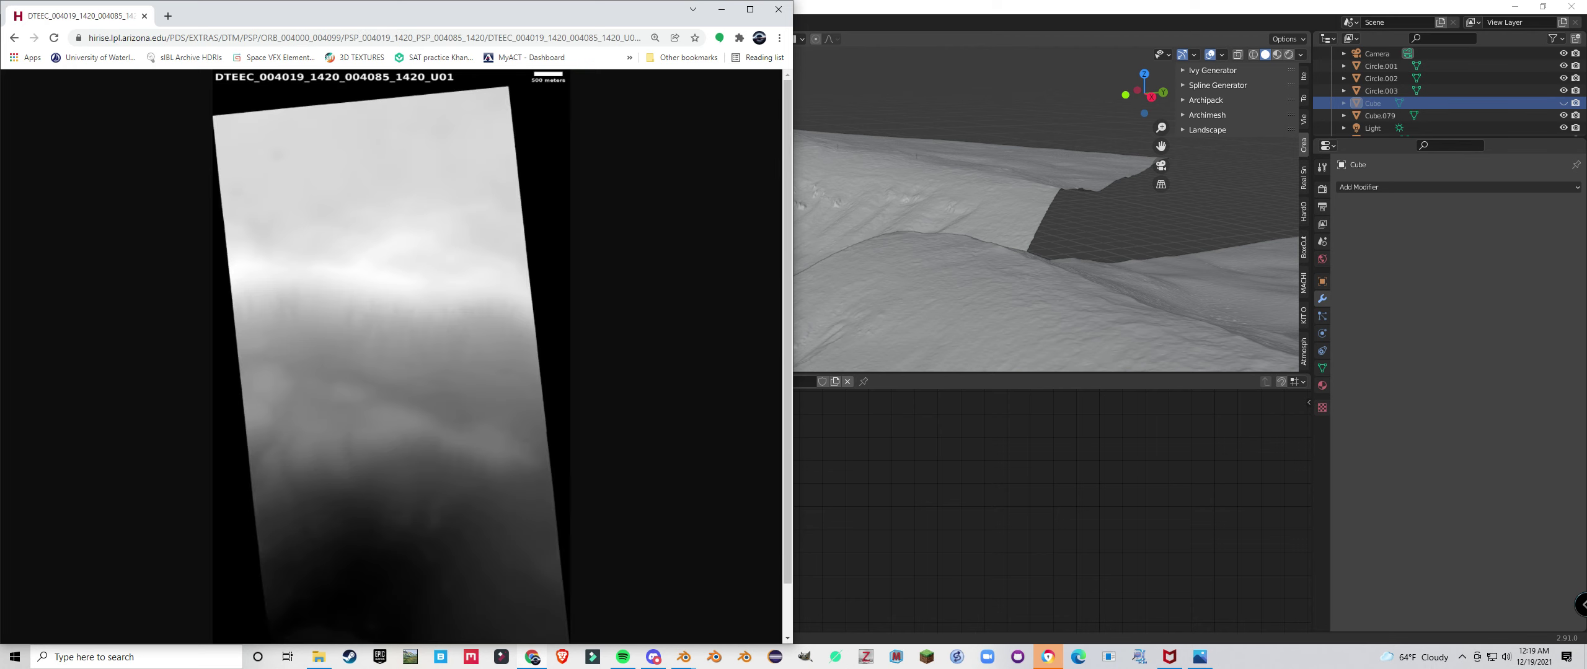
# Examine the greyscale height map at full size across its bright and dark areas, and return to the terrain's page
pyautogui.click(347, 351)
pyautogui.scroll(-4, 347, 350)
pyautogui.scroll(4, 347, 350)
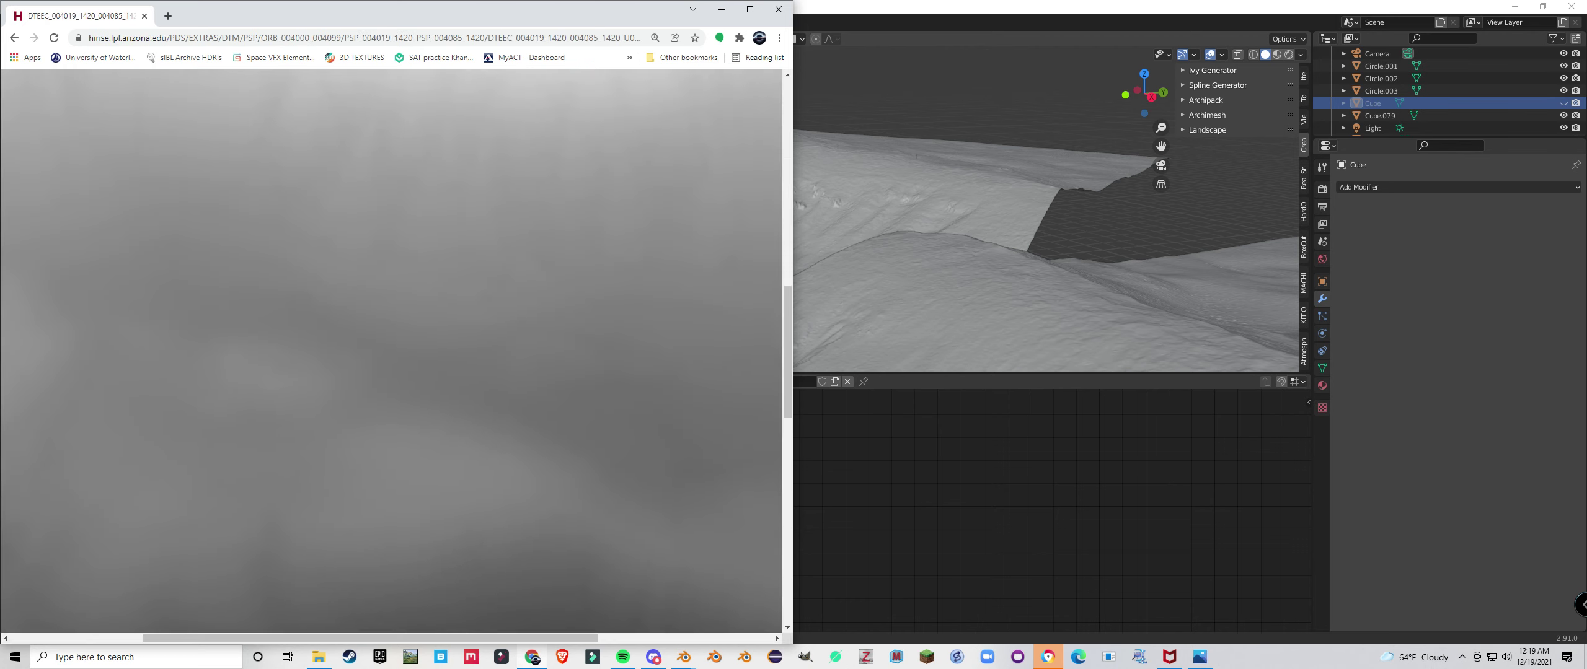
pyautogui.click(347, 351)
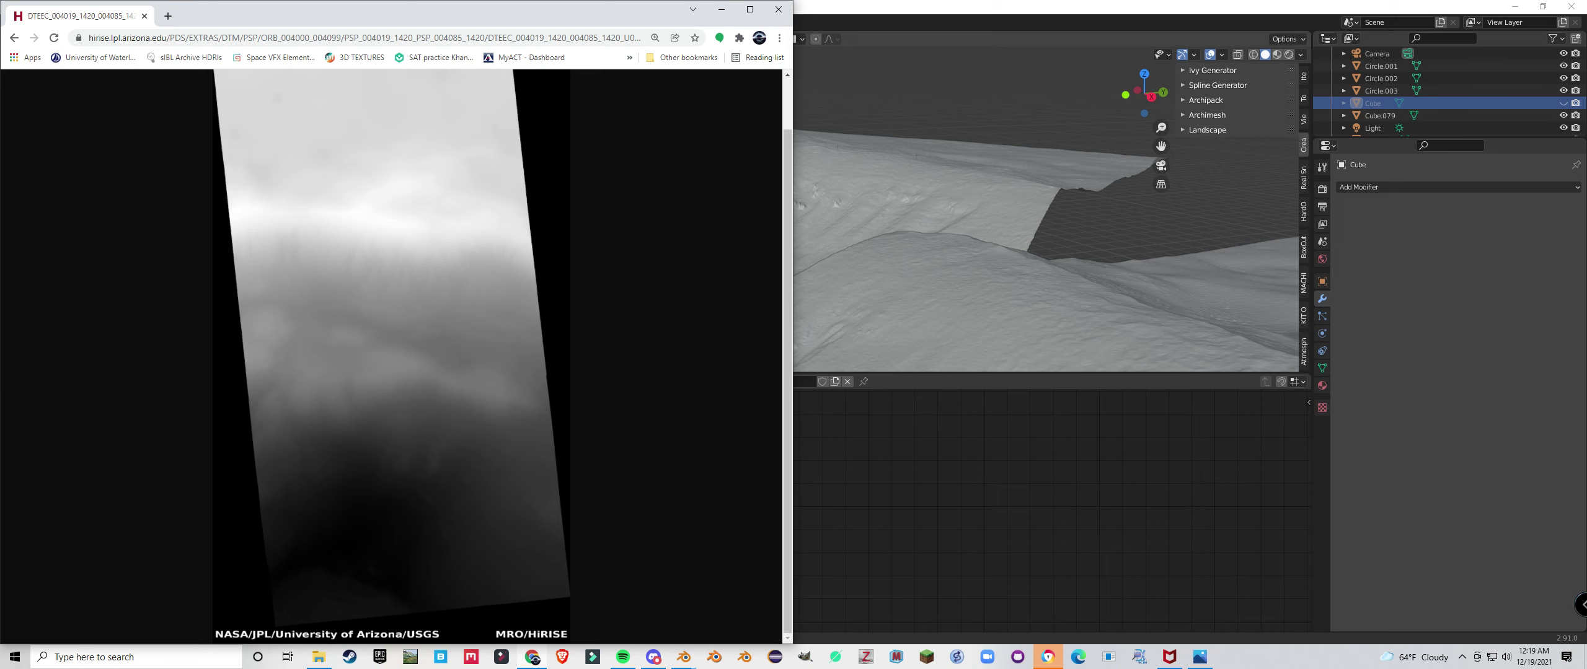
pyautogui.scroll(1, 392, 356)
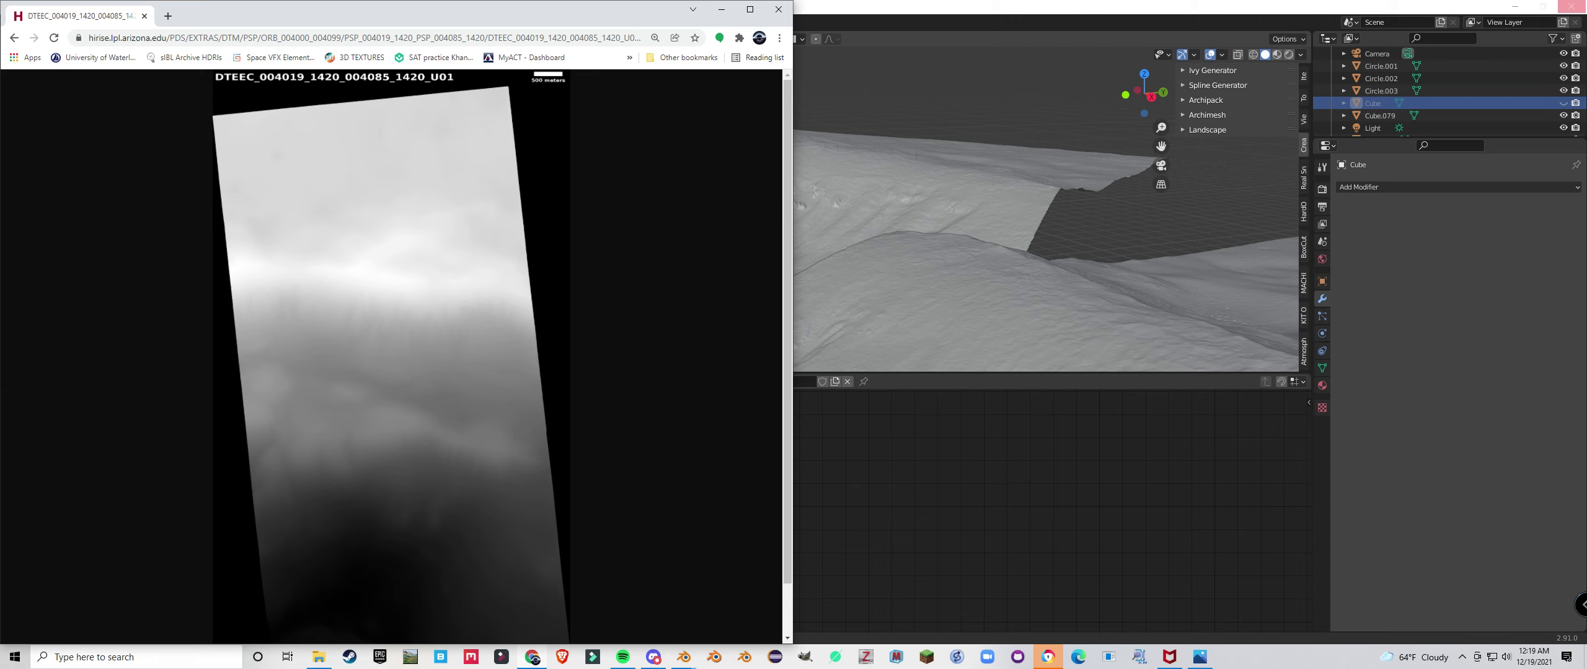
pyautogui.click(303, 228)
pyautogui.scroll(-13, 303, 228)
pyautogui.hscroll(1, 303, 229)
pyautogui.hscroll(5, 391, 357)
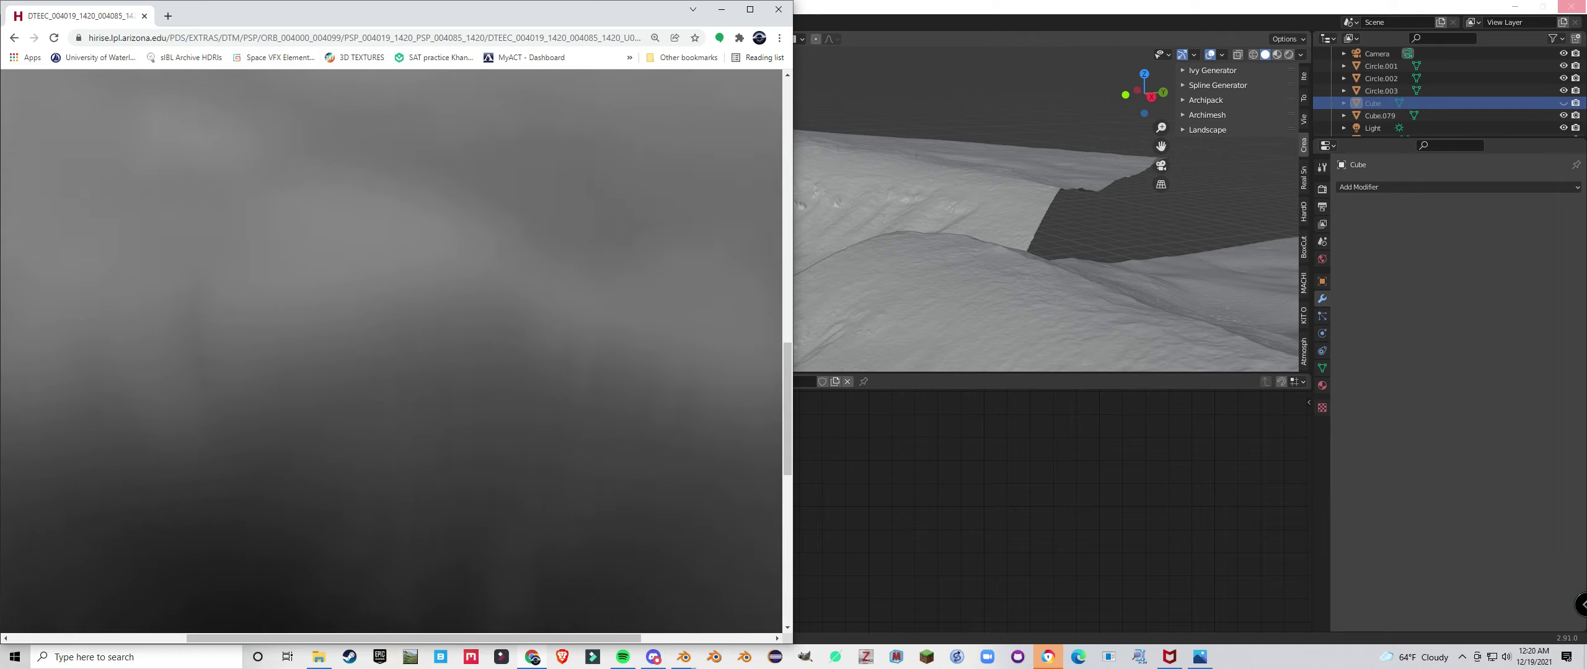
pyautogui.scroll(3, 391, 357)
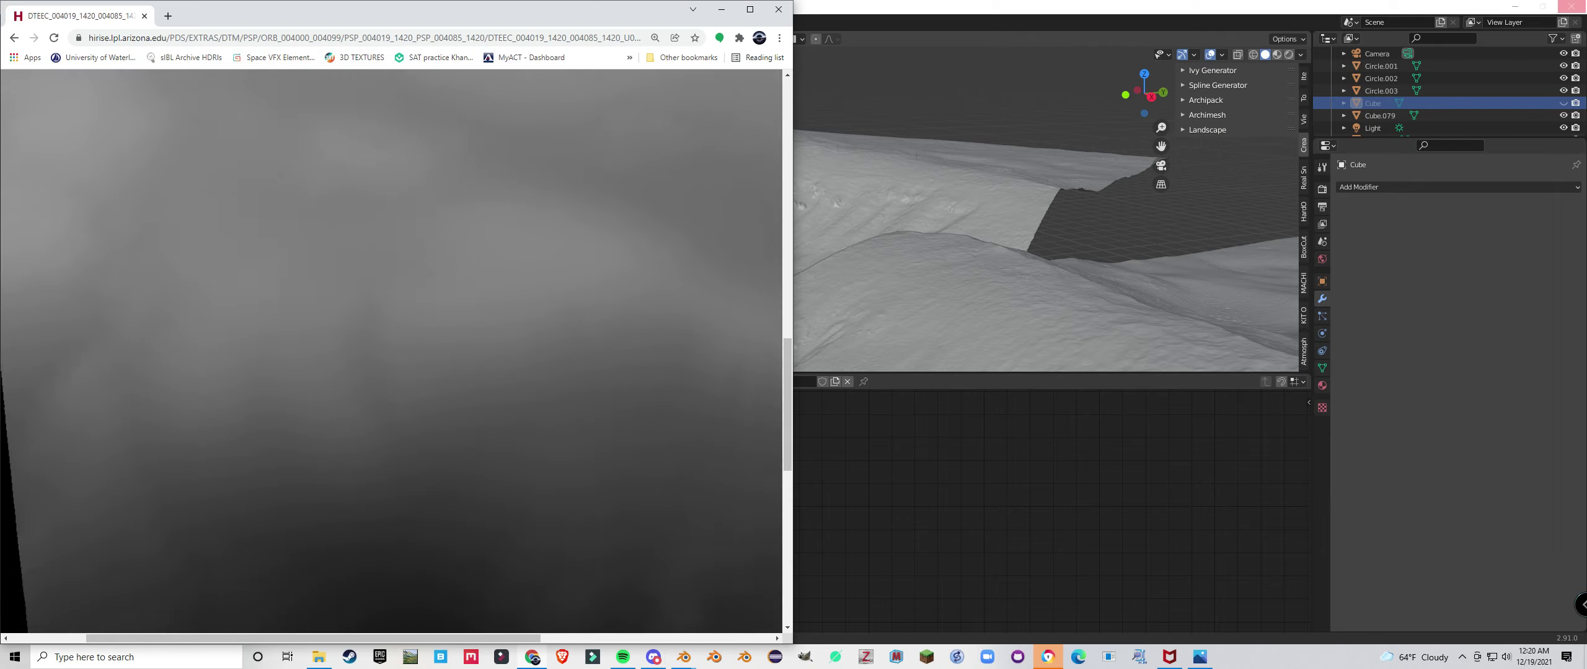
pyautogui.hscroll(-5, 391, 356)
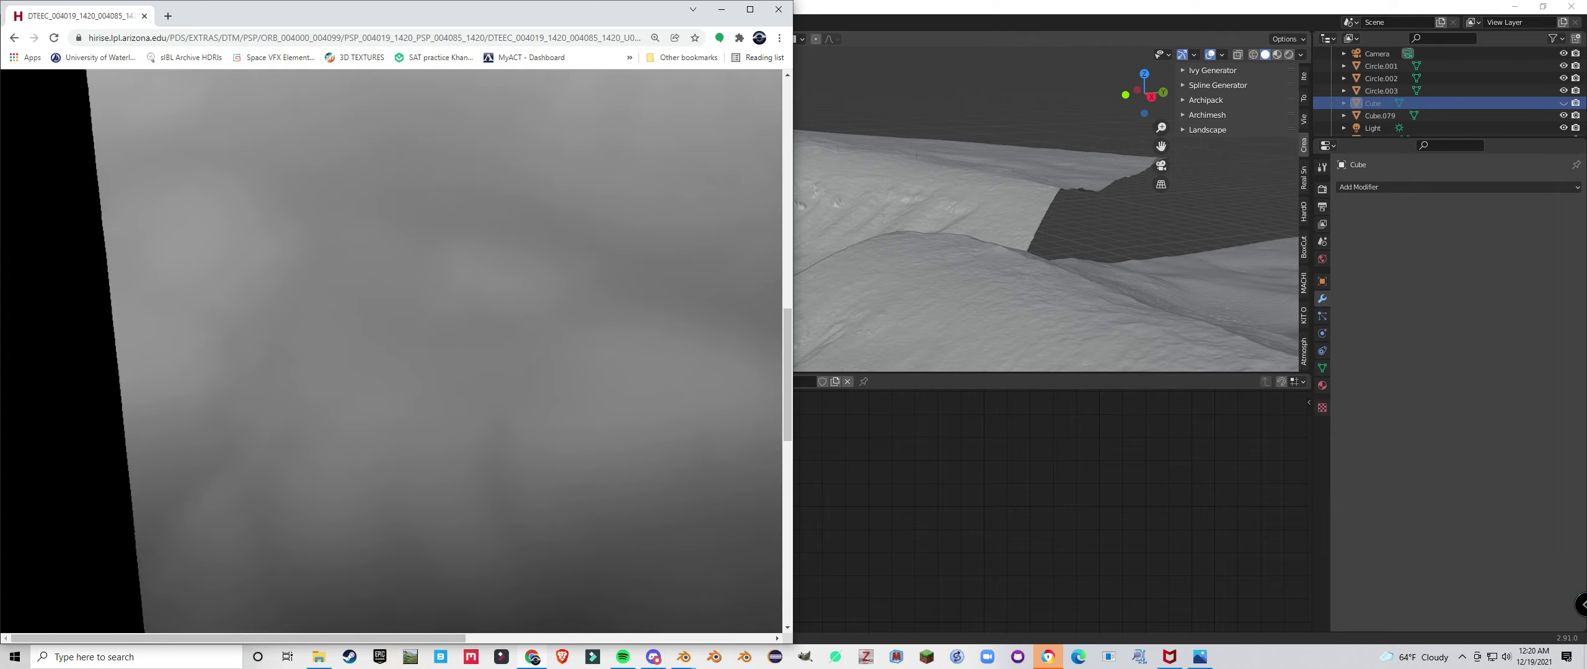
pyautogui.scroll(5, 391, 357)
pyautogui.hscroll(2, 391, 357)
pyautogui.hotkey('alt', 'Left')
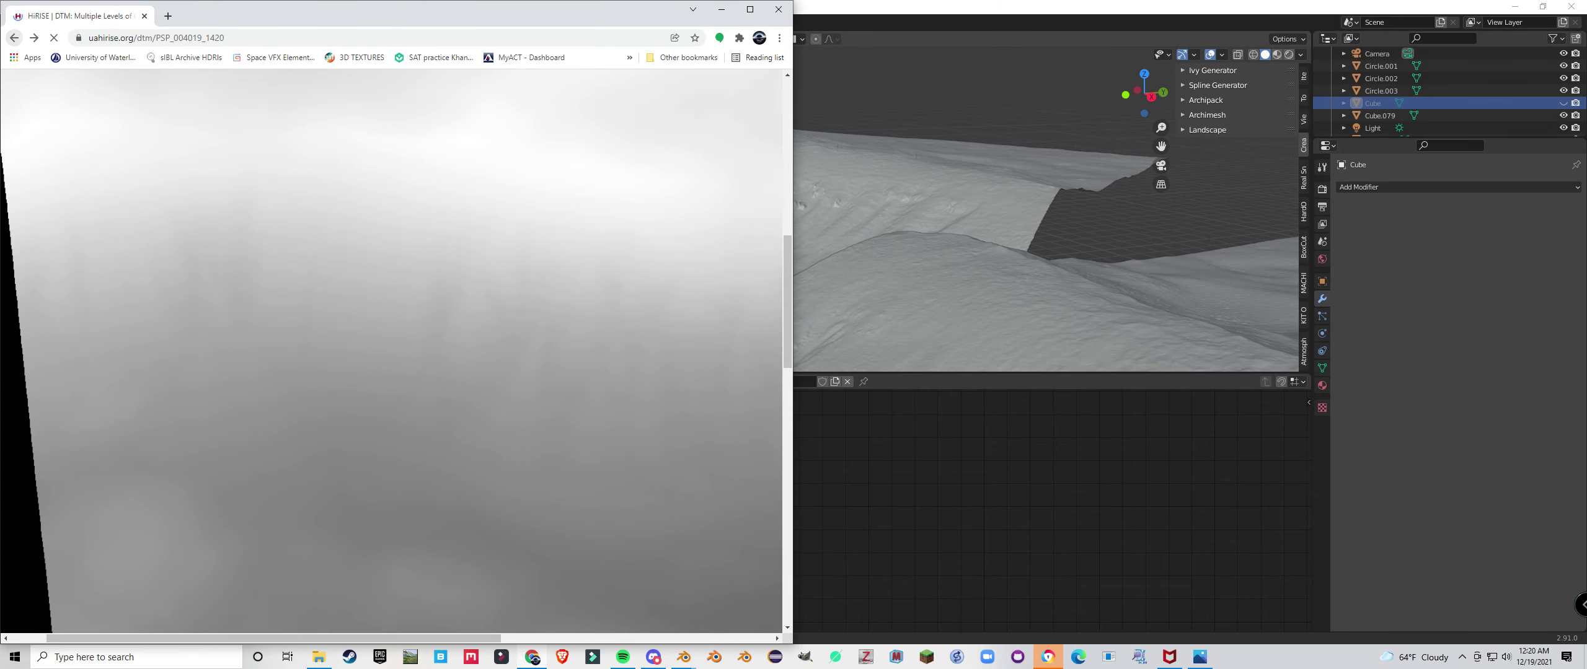
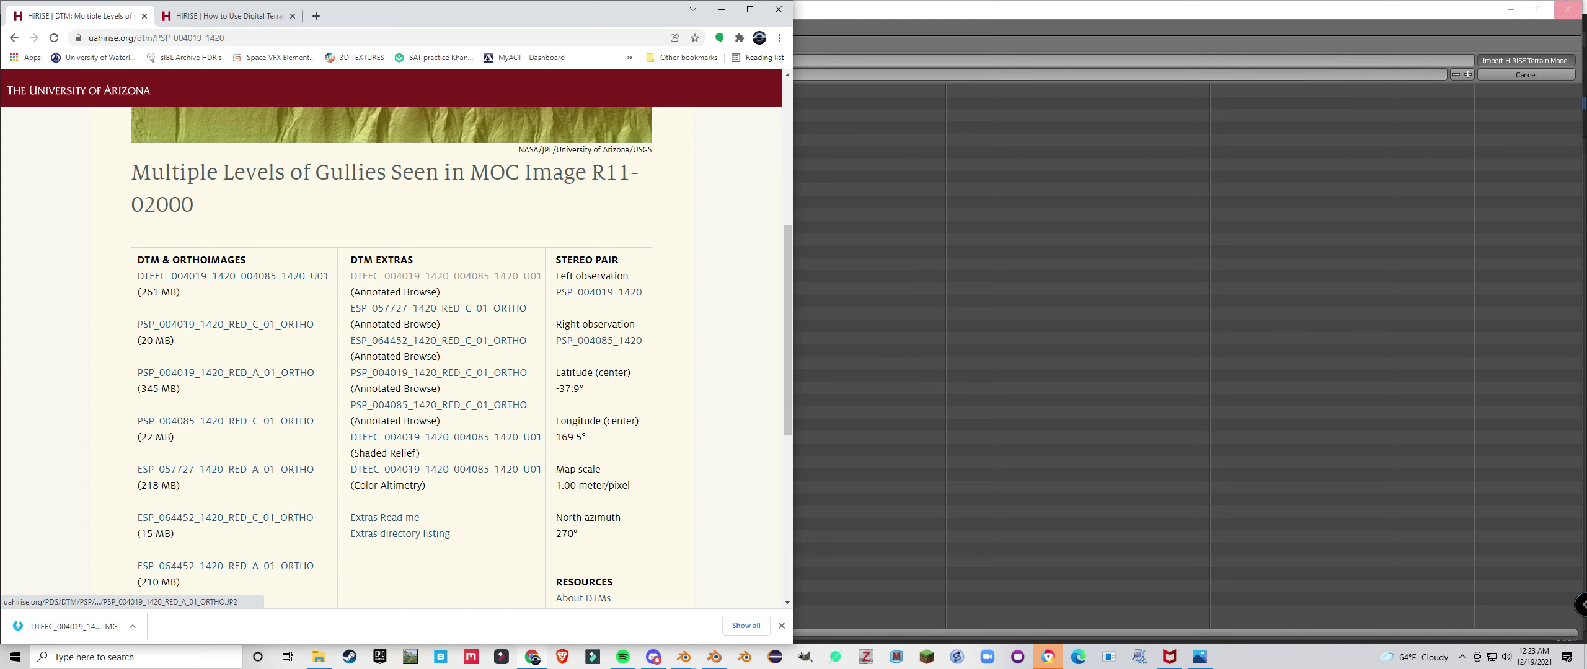
# Review the DTM and orthoimage files offered on the Multiple Levels of Gullies page and their file sizes
pyautogui.scroll(3, 224, 456)
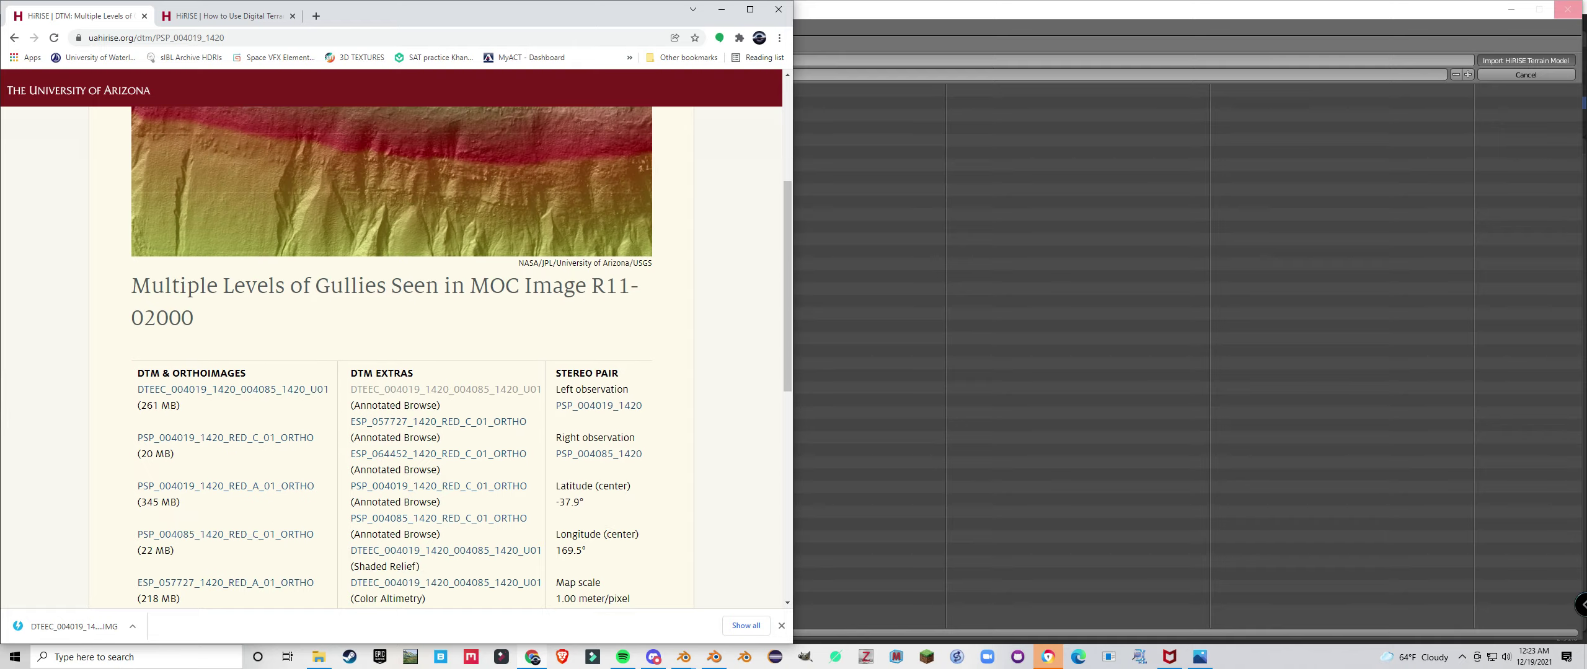
pyautogui.scroll(-4, 223, 455)
pyautogui.scroll(-1, 223, 450)
pyautogui.scroll(3, 223, 446)
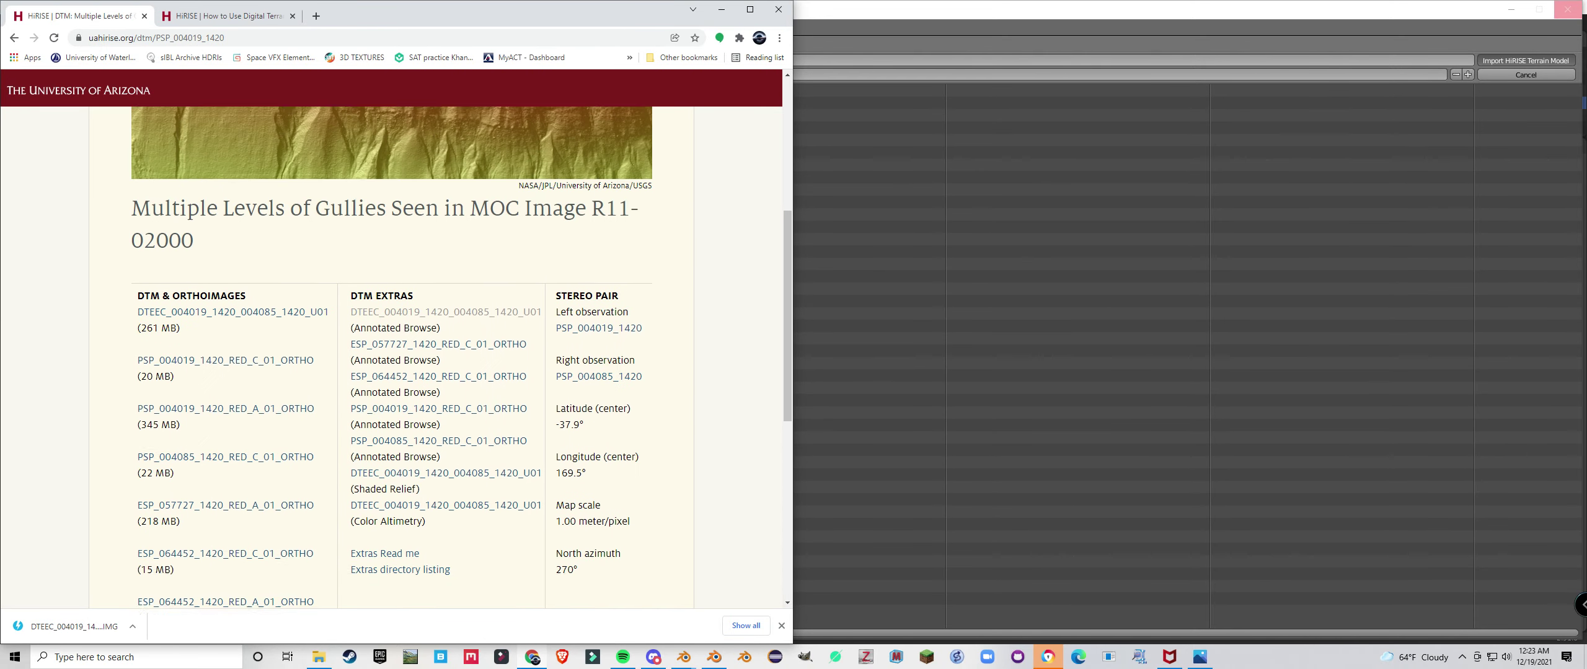
pyautogui.scroll(-2, 223, 447)
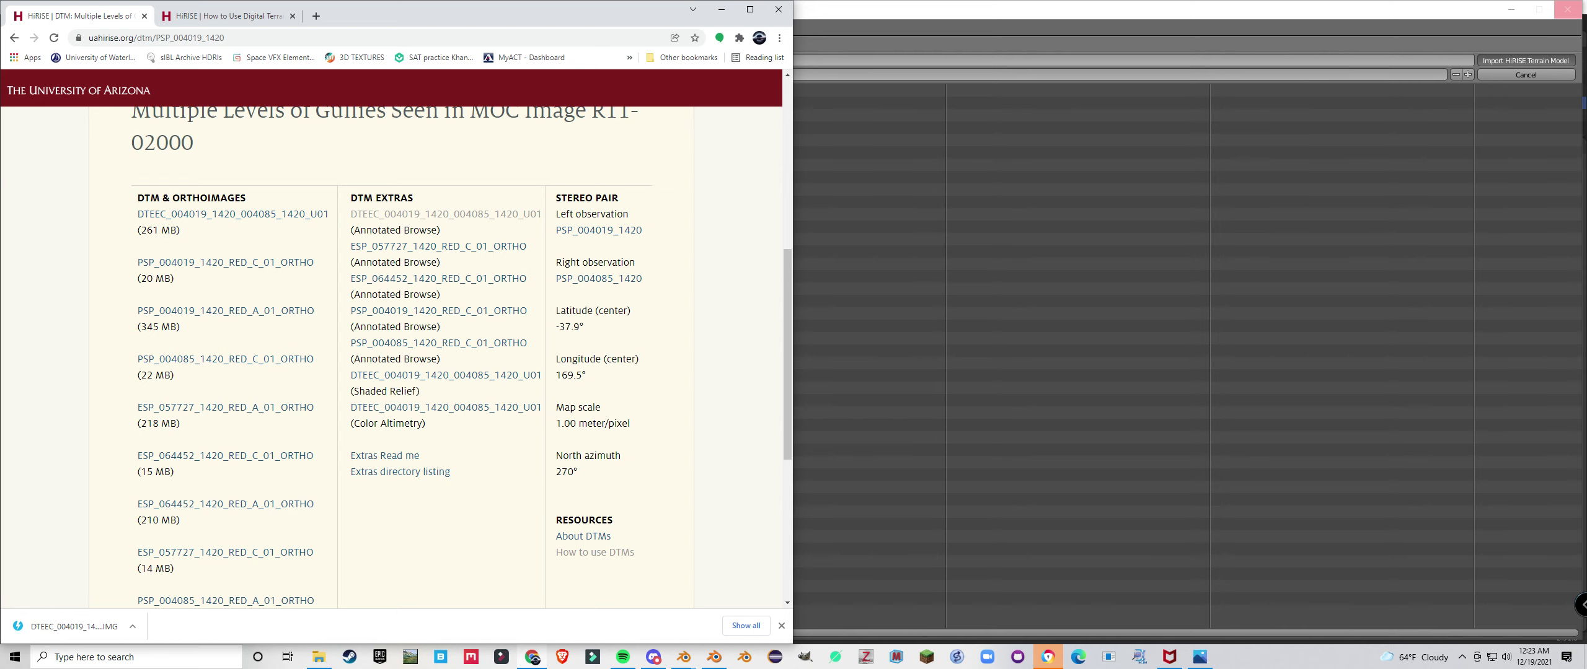
pyautogui.scroll(1, 223, 421)
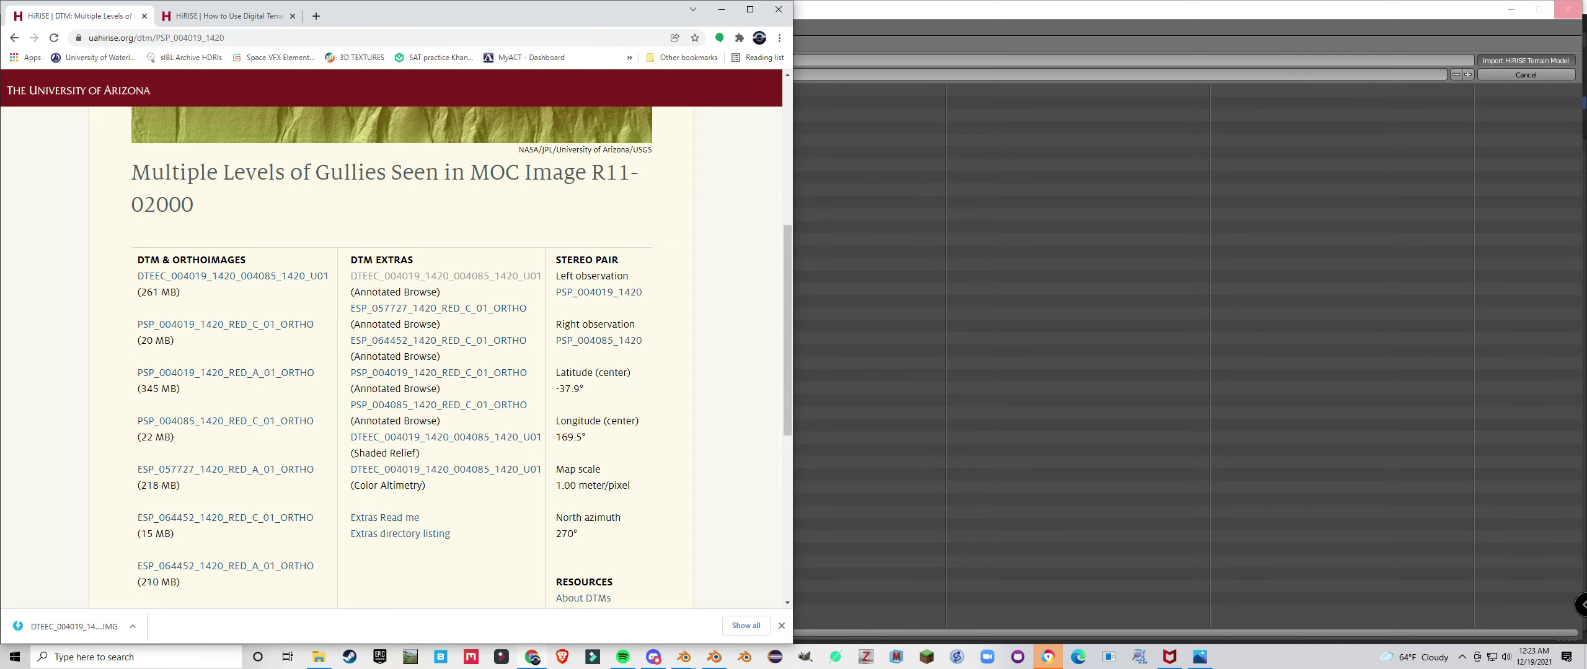
pyautogui.scroll(2, 397, 359)
pyautogui.scroll(-2, 397, 360)
pyautogui.scroll(2, 225, 378)
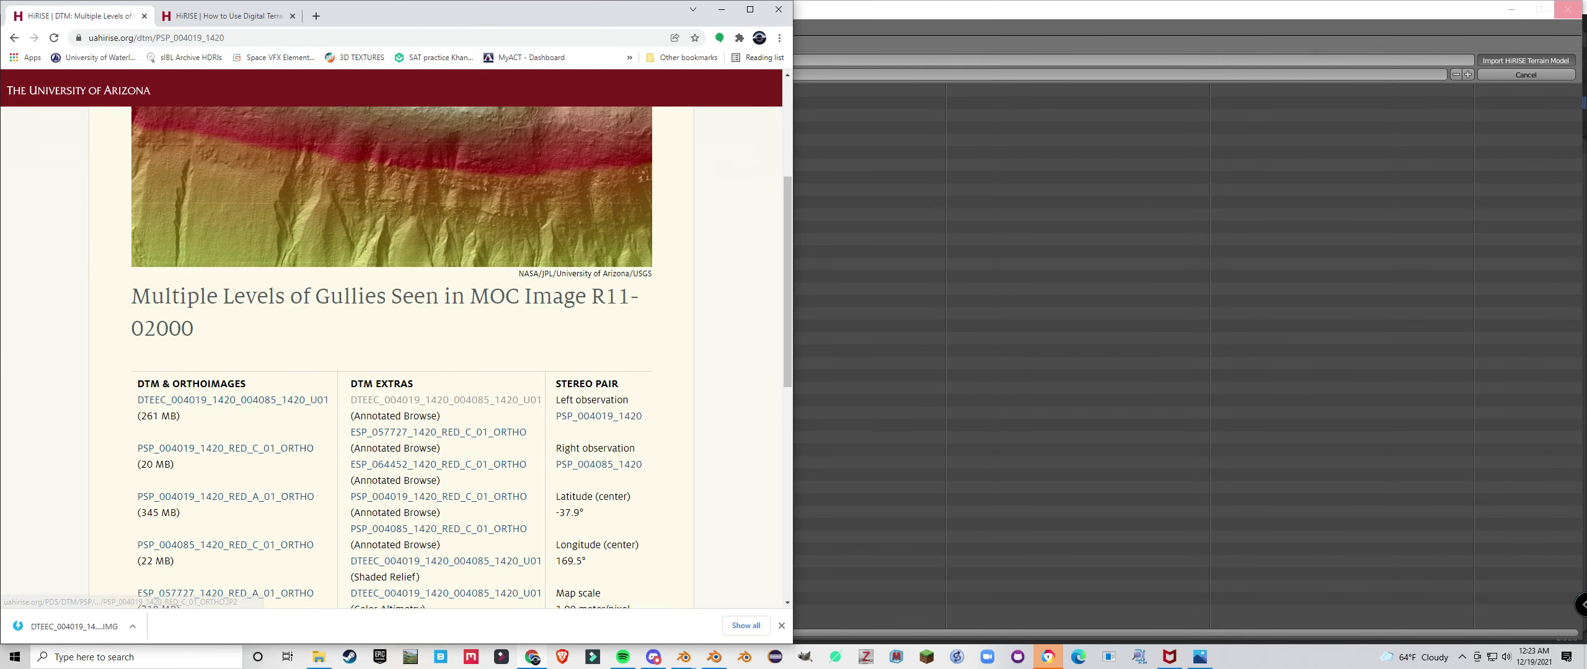
pyautogui.scroll(-2, 433, 372)
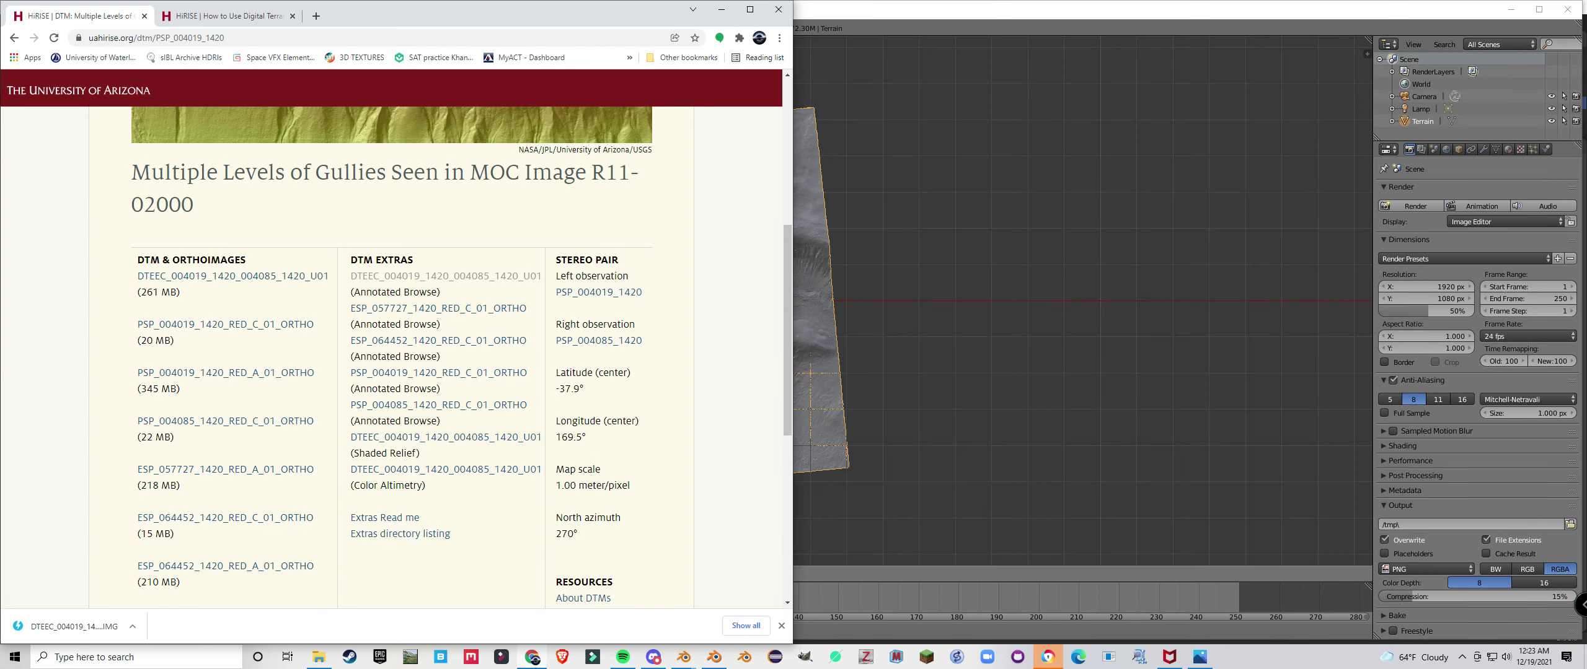
# Switch to Blender, inspect the imported terrain mesh up close and delete it from the scene
pyautogui.click(721, 9)
pyautogui.scroll(1, 830, 248)
pyautogui.moveTo(830, 248); pyautogui.dragTo(787, 229, button='middle')
pyautogui.scroll(4, 840, 180)
pyautogui.moveTo(787, 310); pyautogui.dragTo(661, 220, button='middle')
pyautogui.press('x')
pyautogui.click(740, 302)
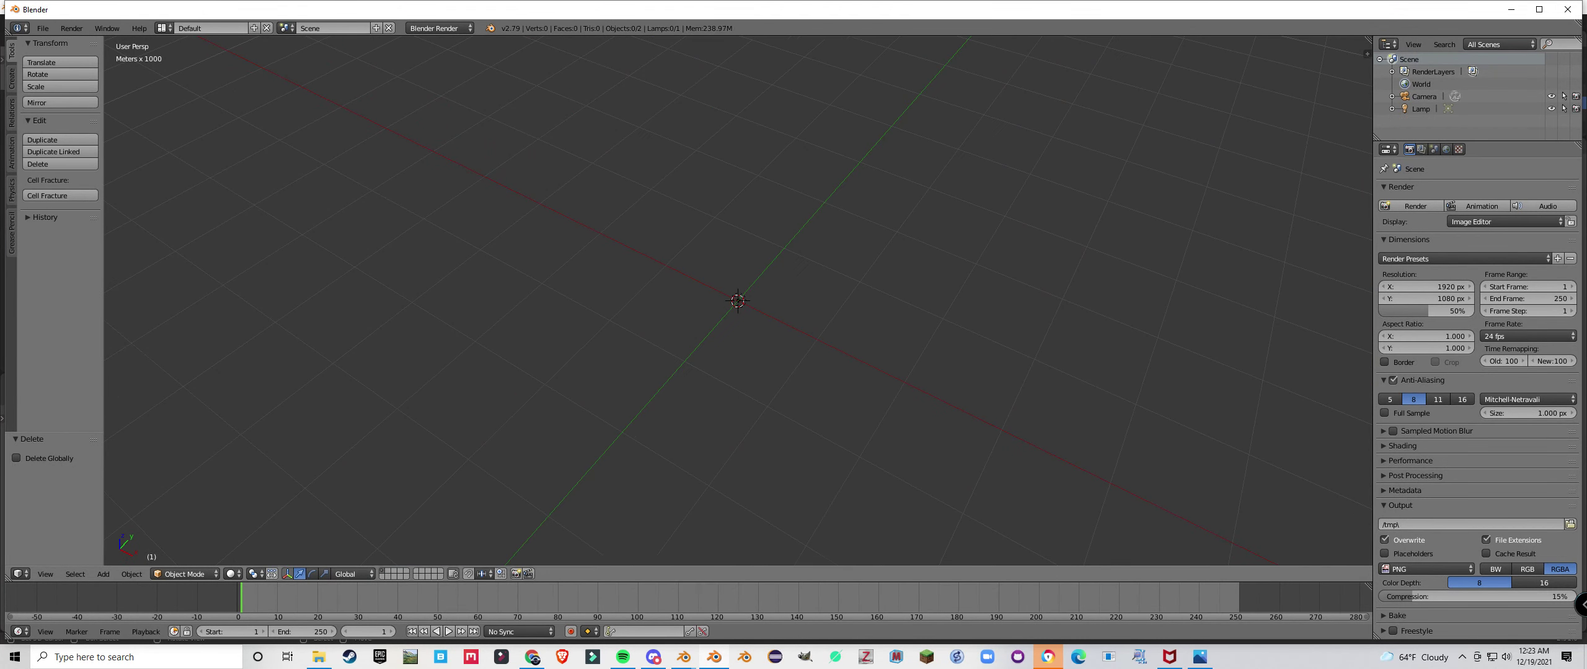
# Import the HiRISE terrain file DTEEC_004019_1420_004085_1420_U01 (1).IMG with the terrain model resolution set to 40%
pyautogui.click(42, 28)
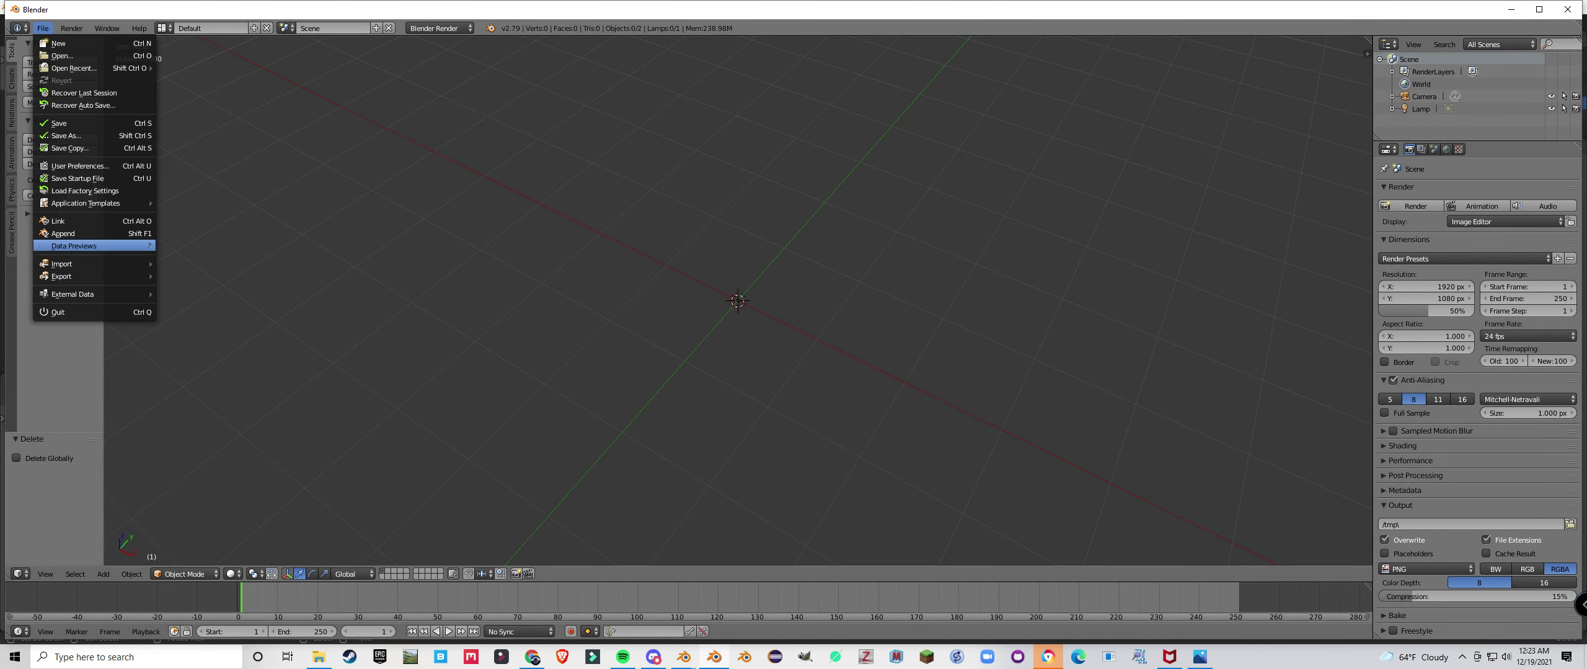
pyautogui.moveTo(93, 264)
pyautogui.click(218, 399)
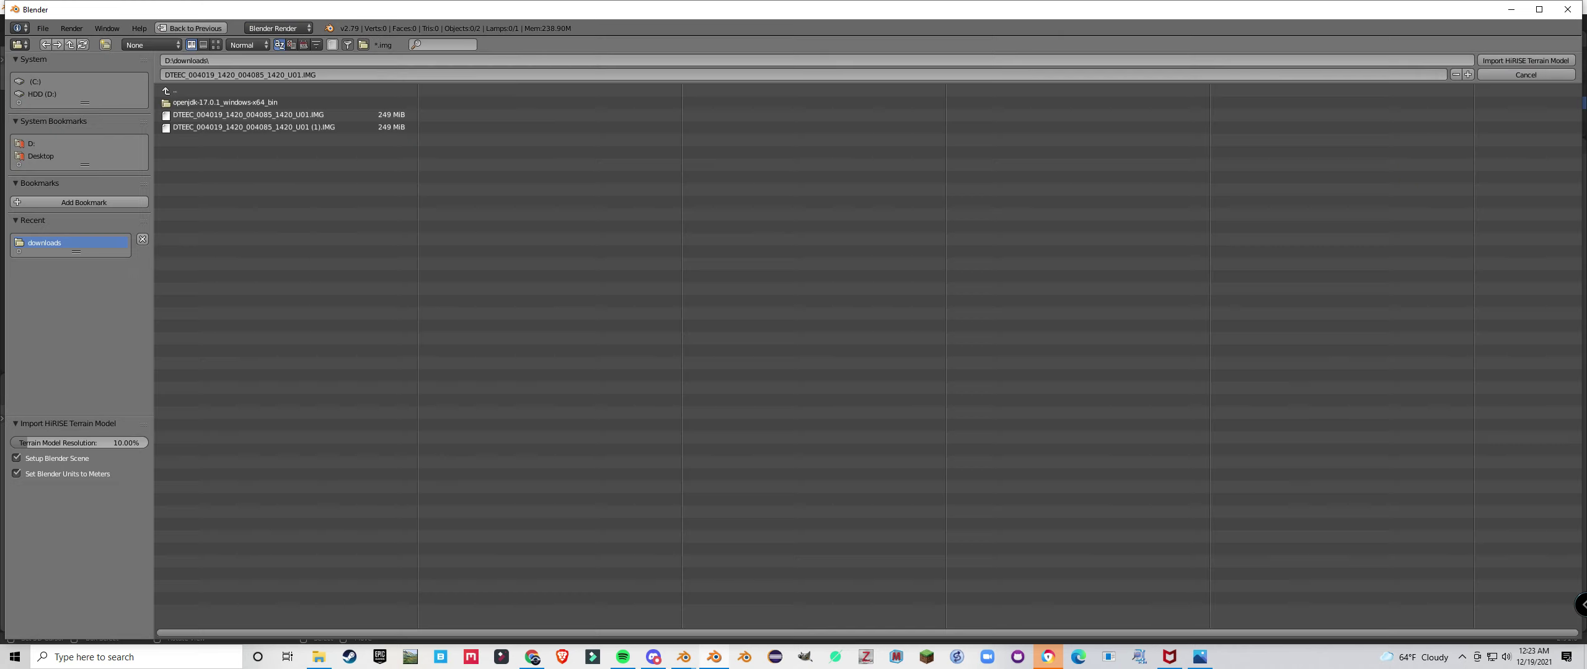
pyautogui.click(255, 127)
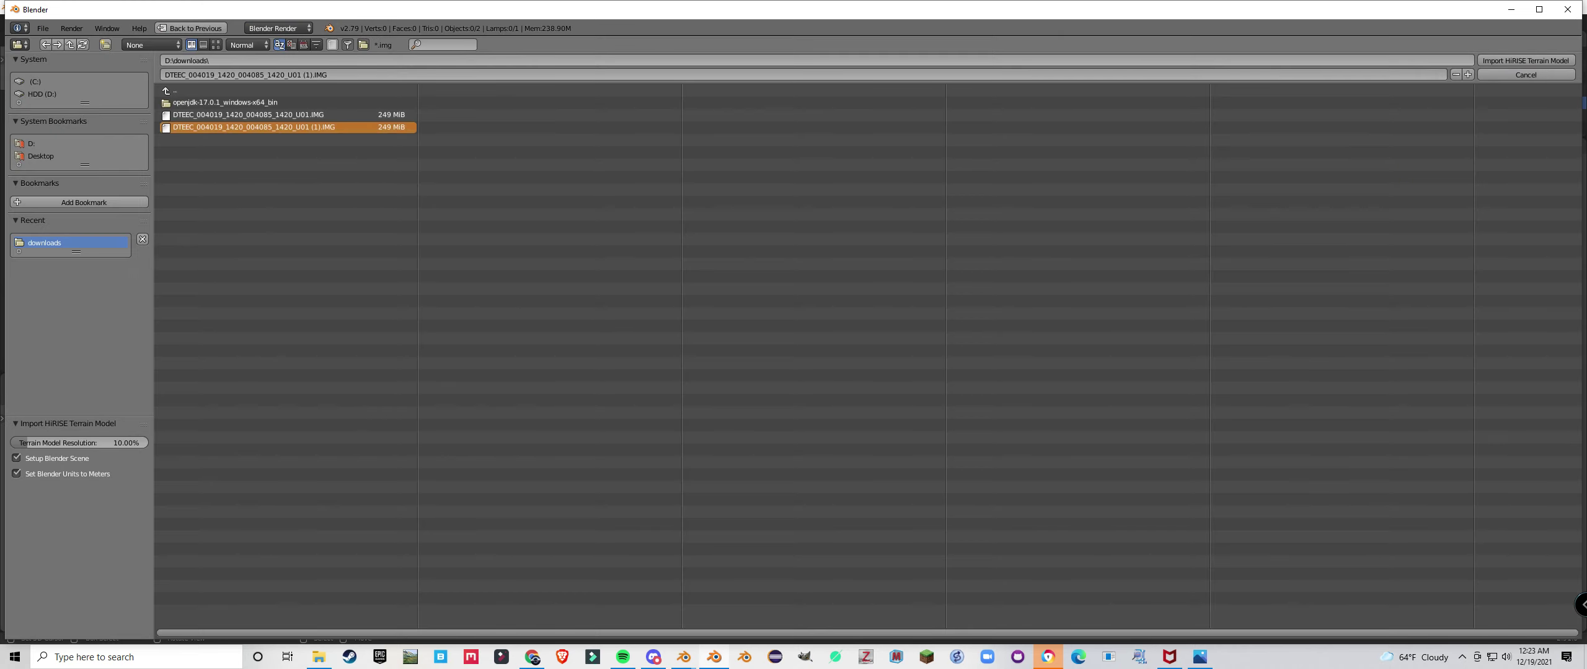
pyautogui.click(80, 443)
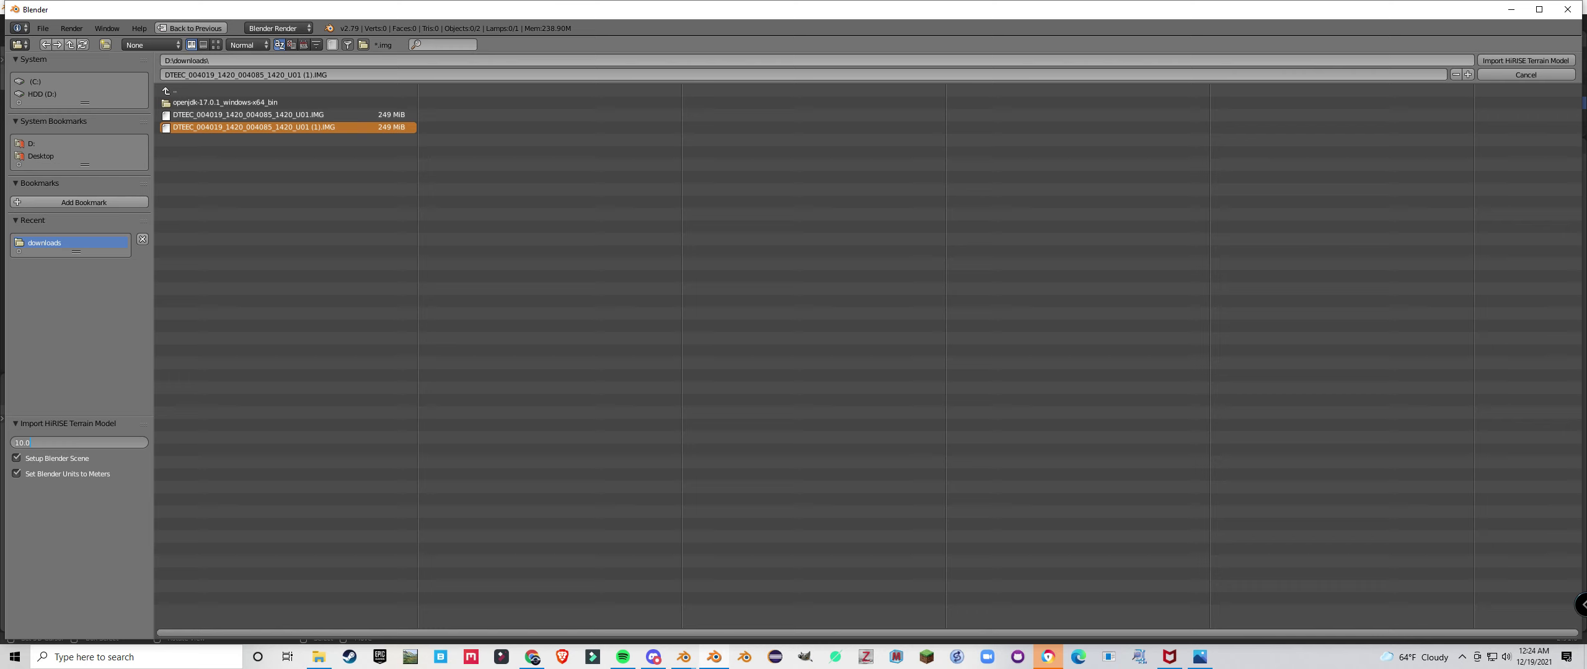
pyautogui.write('40')
pyautogui.press('Return')
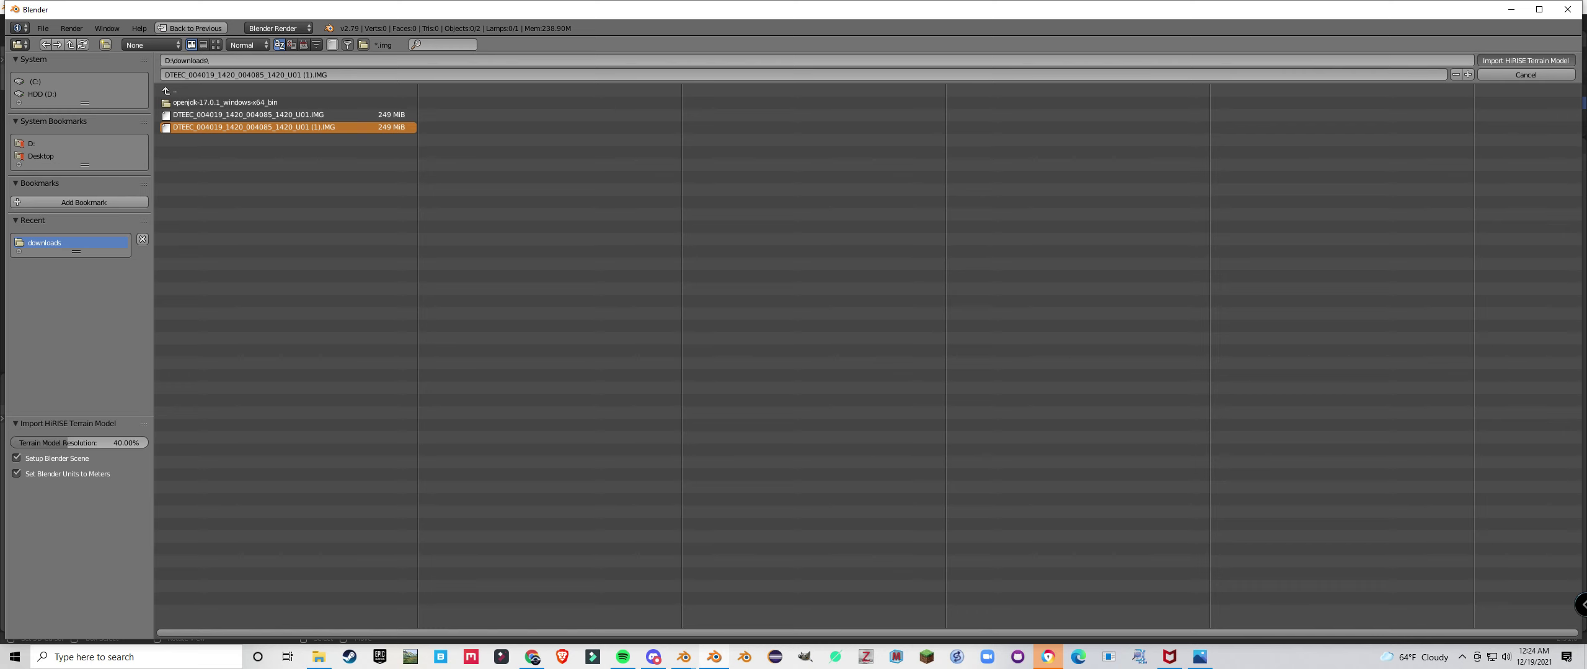
# Switch to the browser, open the Downloads folder on drive D in File Explorer and move its window clear of the page
pyautogui.hotkey('alt', 'Tab')
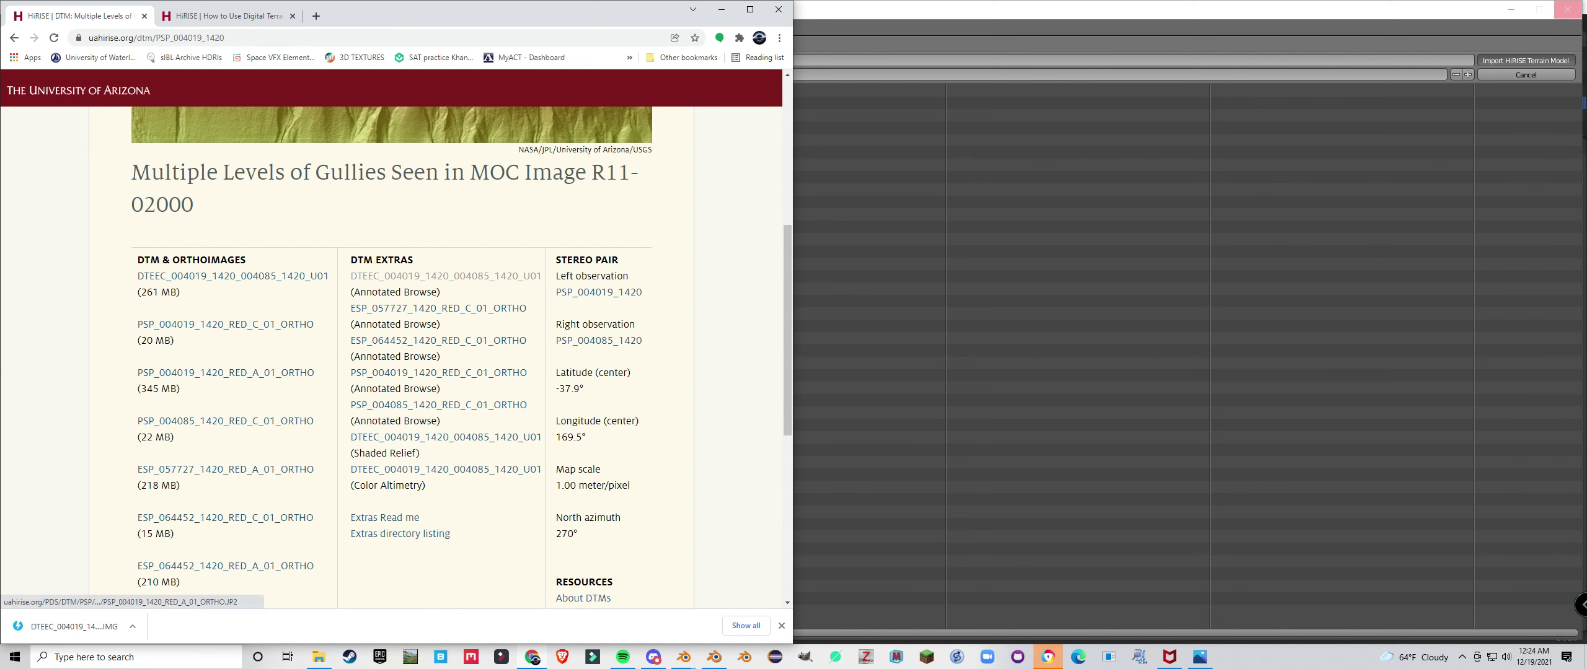
pyautogui.click(319, 660)
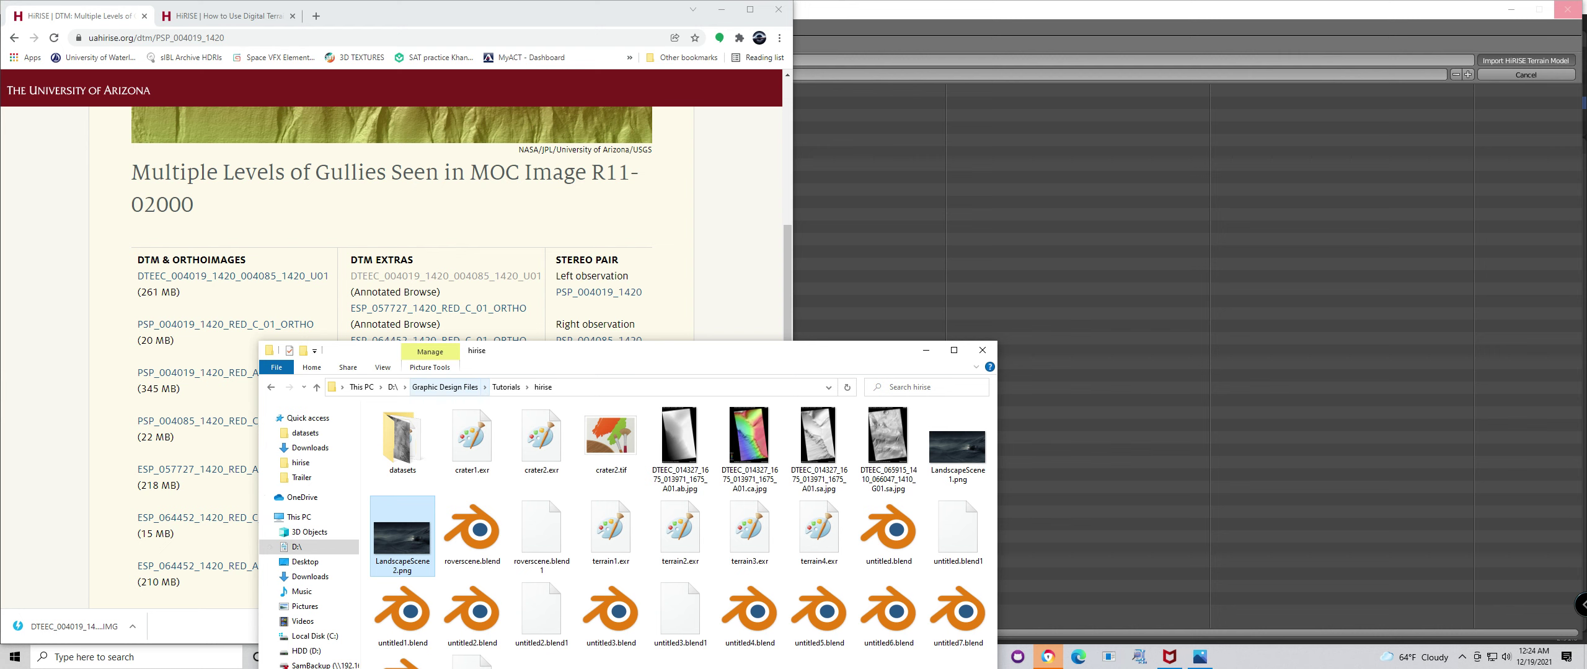
pyautogui.click(445, 388)
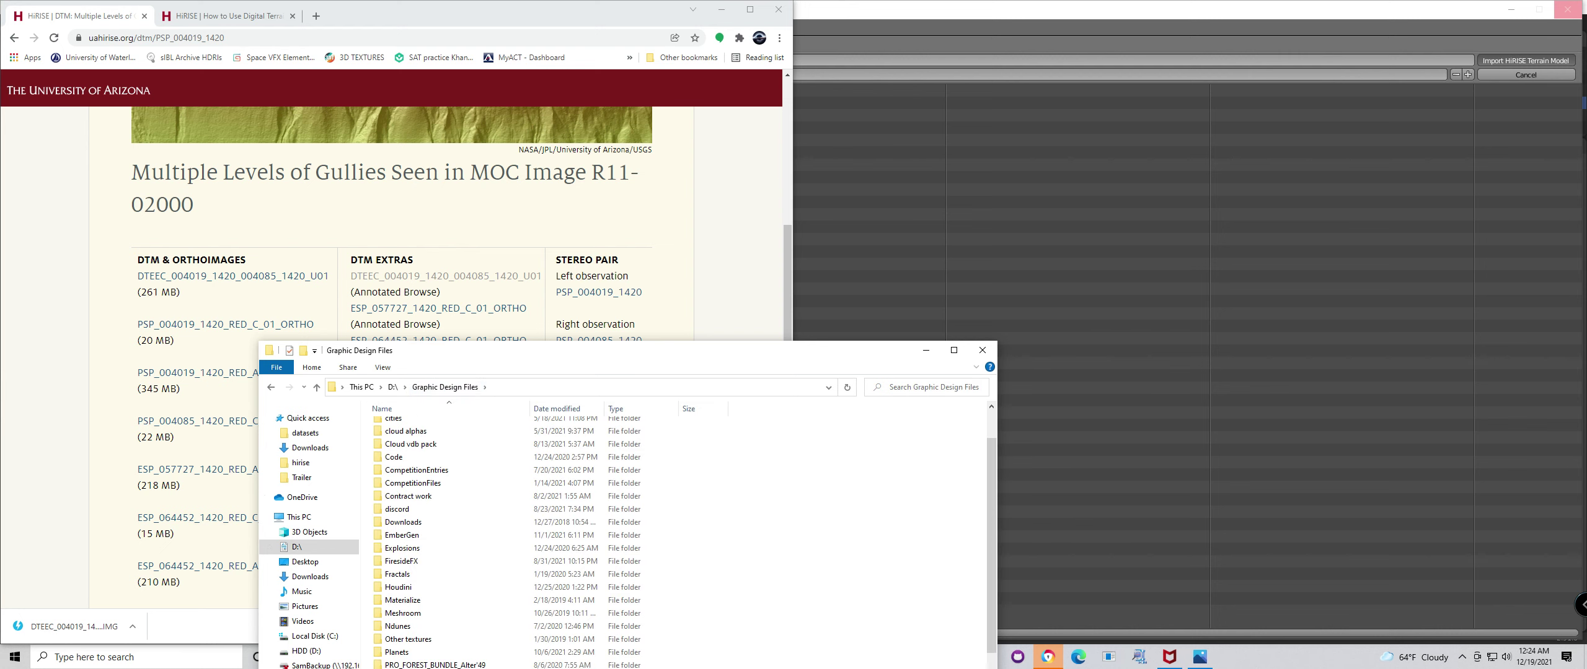
pyautogui.click(392, 388)
pyautogui.click(403, 444)
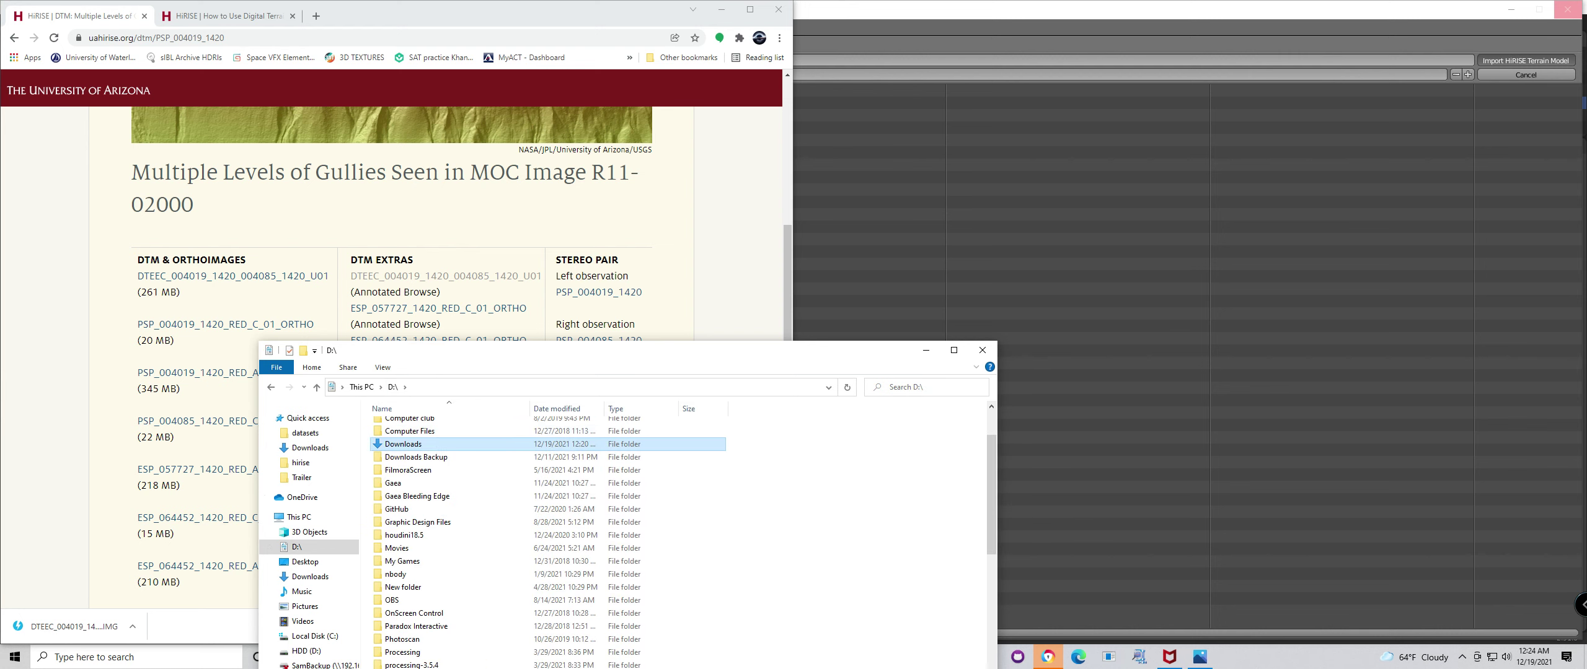
pyautogui.doubleClick(403, 443)
pyautogui.moveTo(504, 356); pyautogui.dragTo(538, 231)
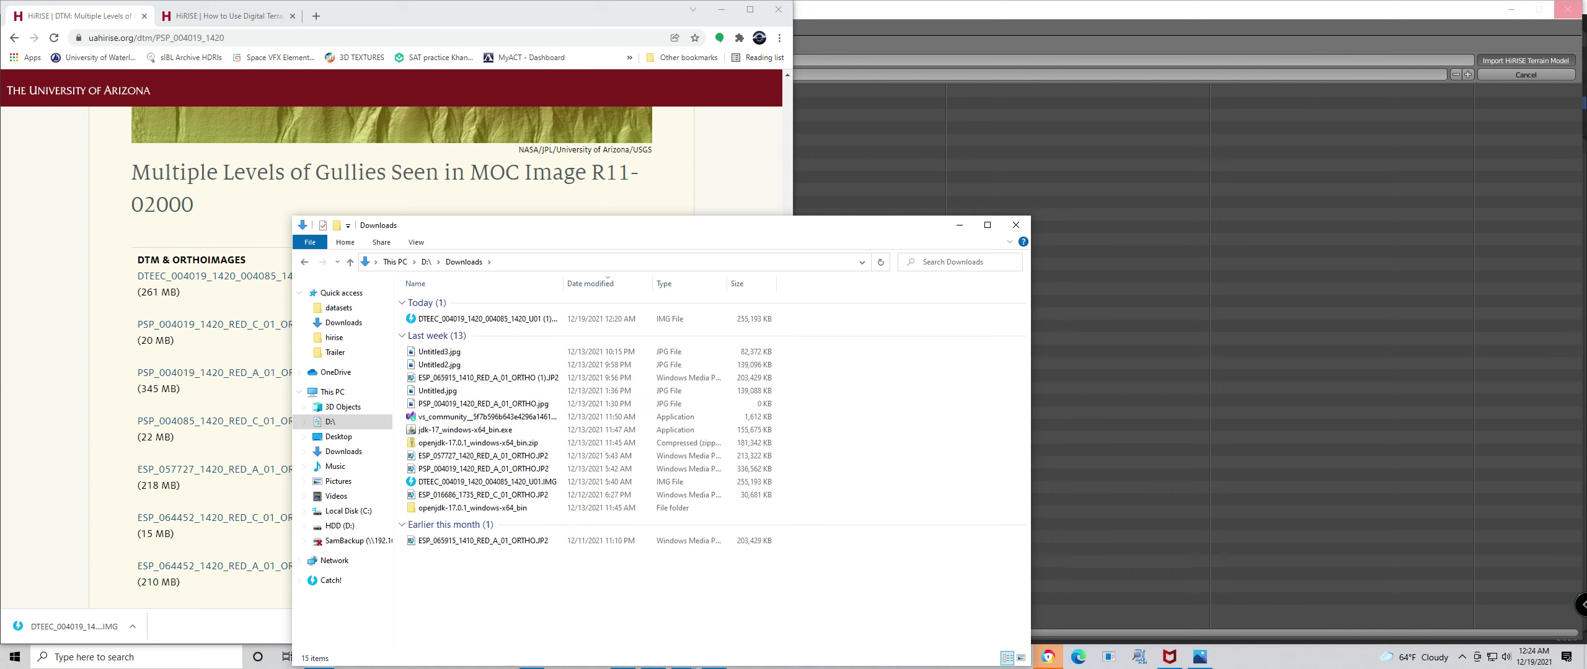
# Download the orthoimage PSP_004019_1420_RED_A_01_ORTHO (345 MB) and place the Downloads folder window beside the browser
pyautogui.click(211, 373)
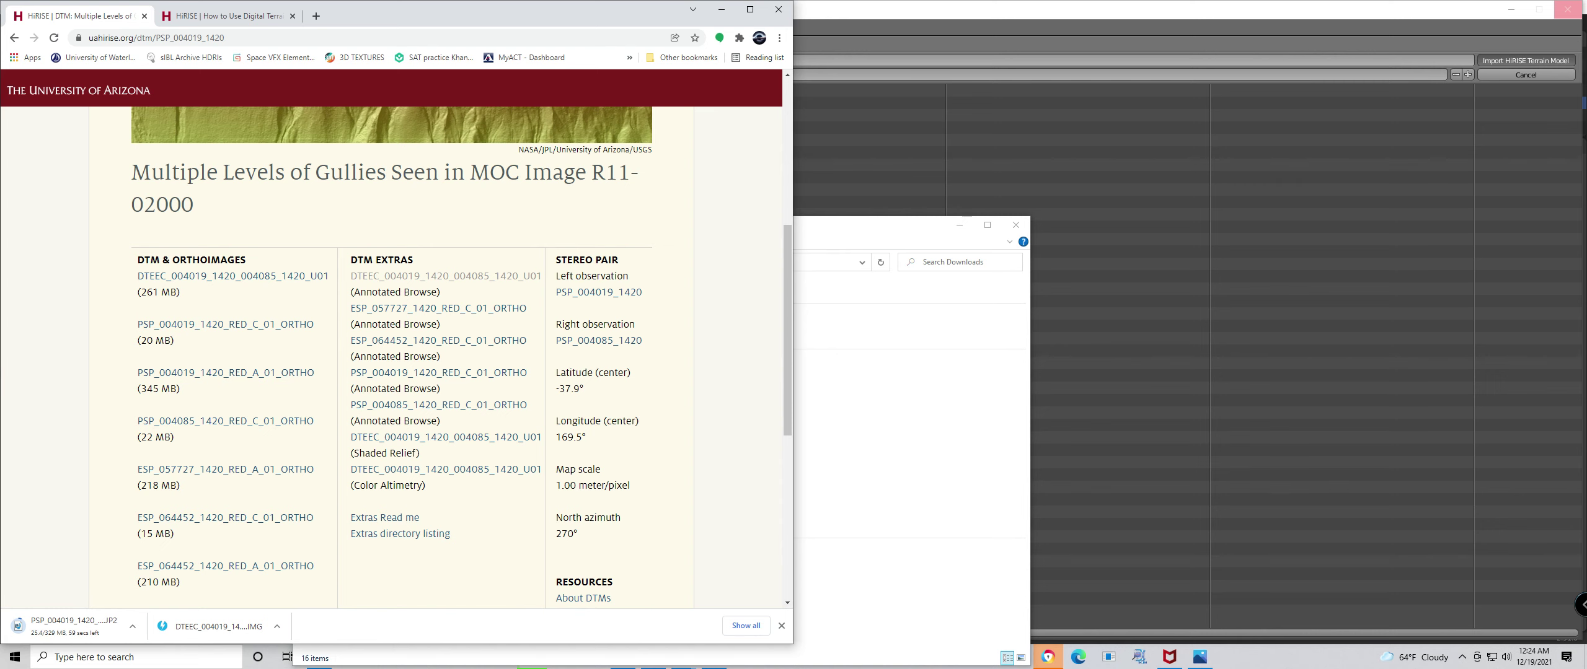
pyautogui.click(899, 403)
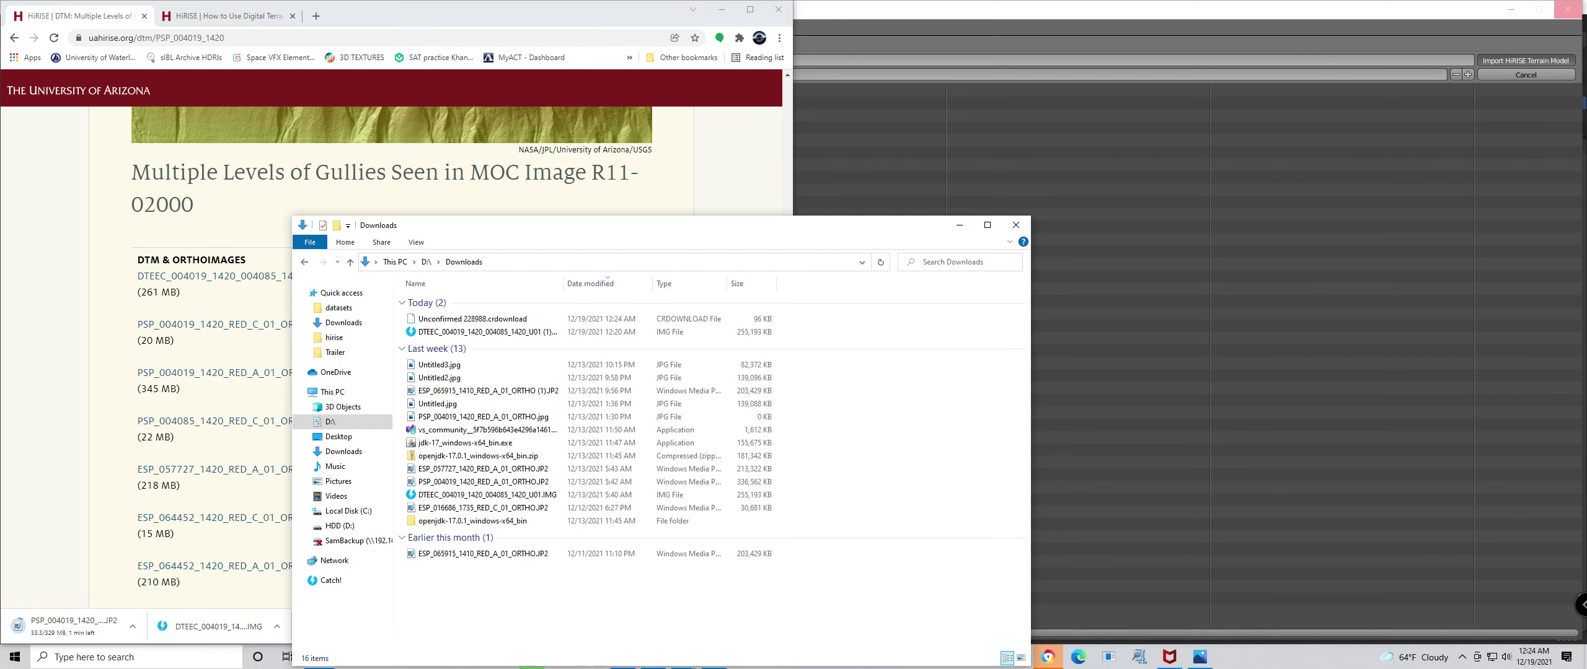
pyautogui.click(987, 225)
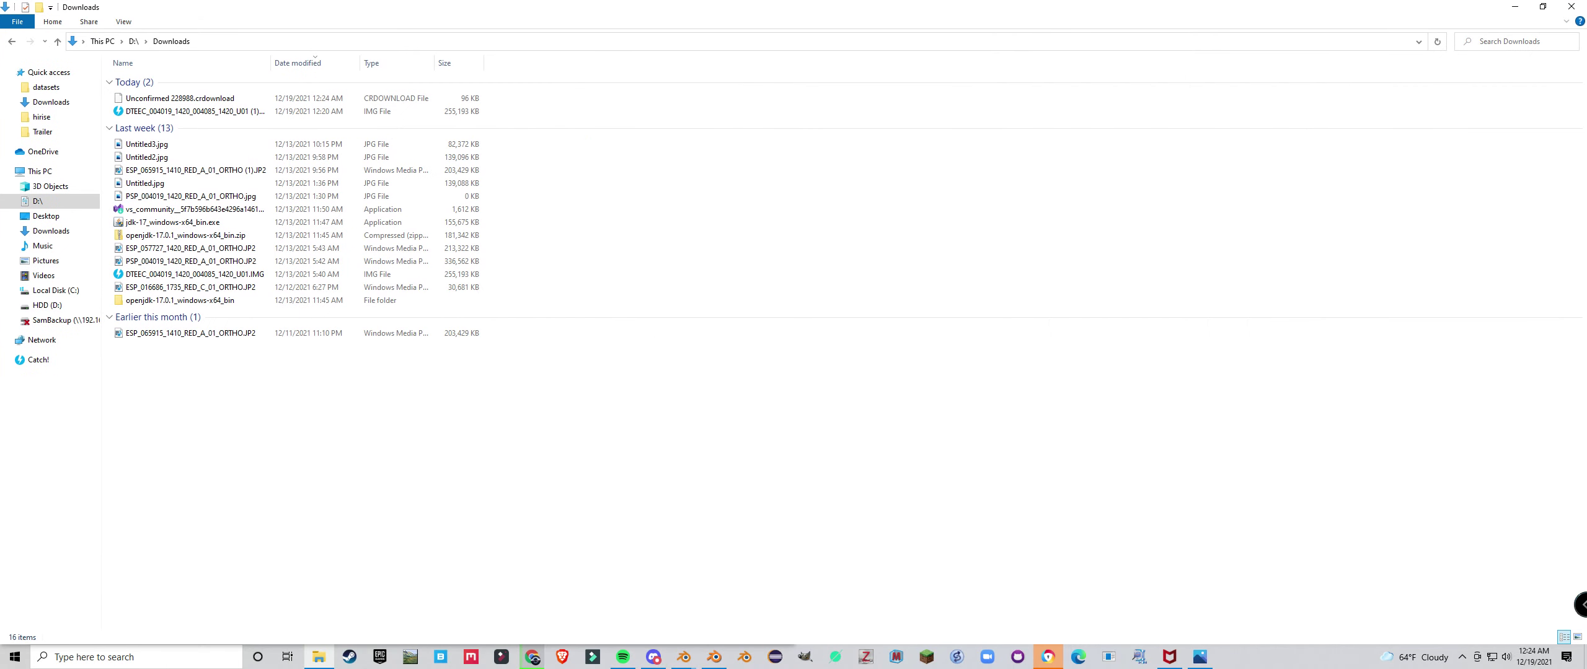
pyautogui.click(1543, 6)
pyautogui.moveTo(799, 229); pyautogui.dragTo(1586, 288)
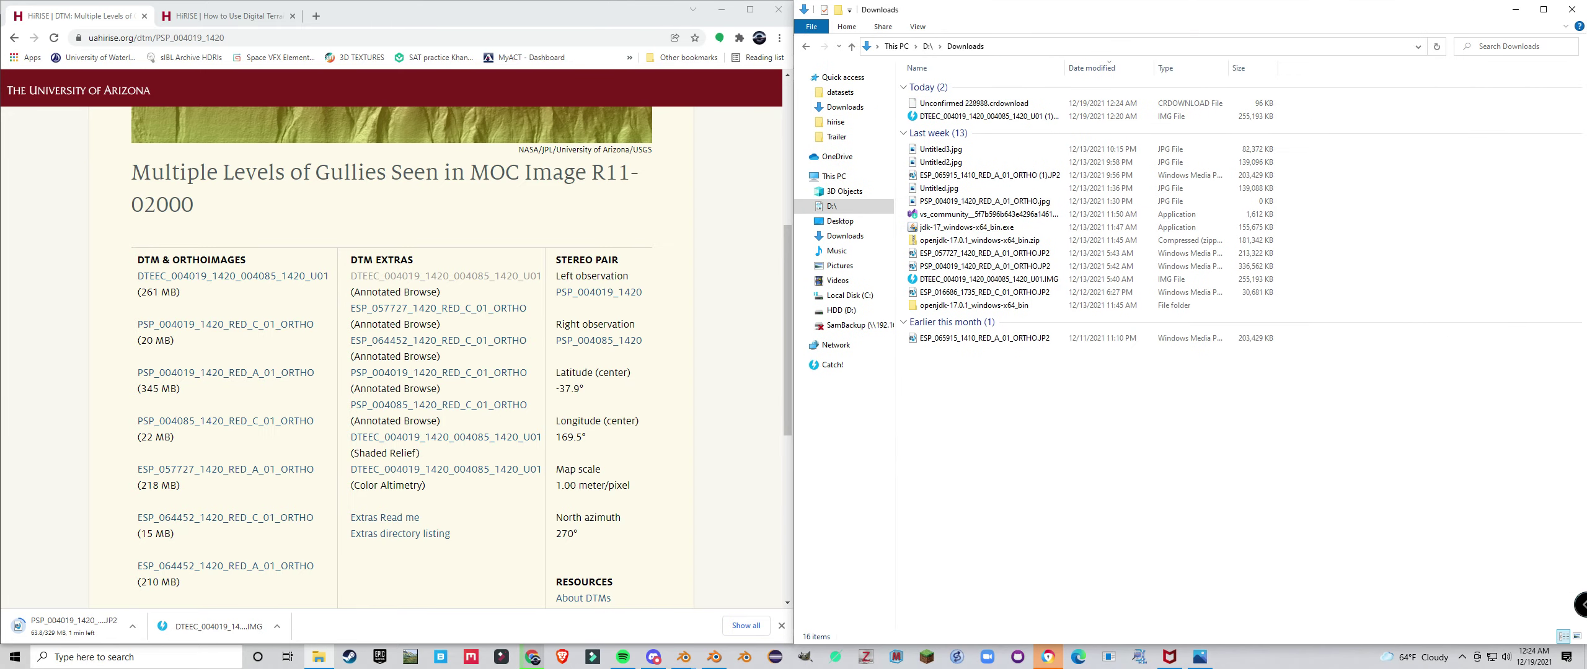
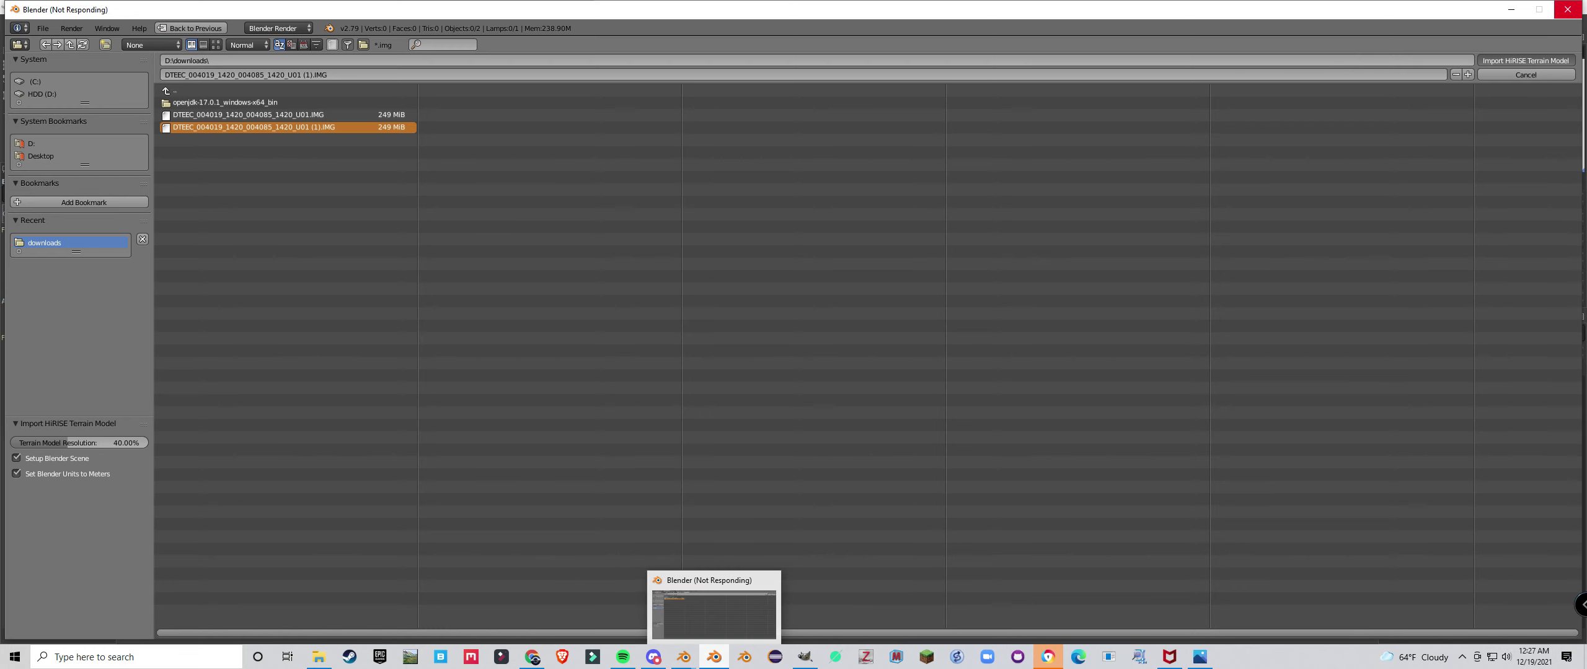
# Check GIMP's Open Image dialog, return to the browser and review the Multiple Levels of Gullies page
pyautogui.click(804, 656)
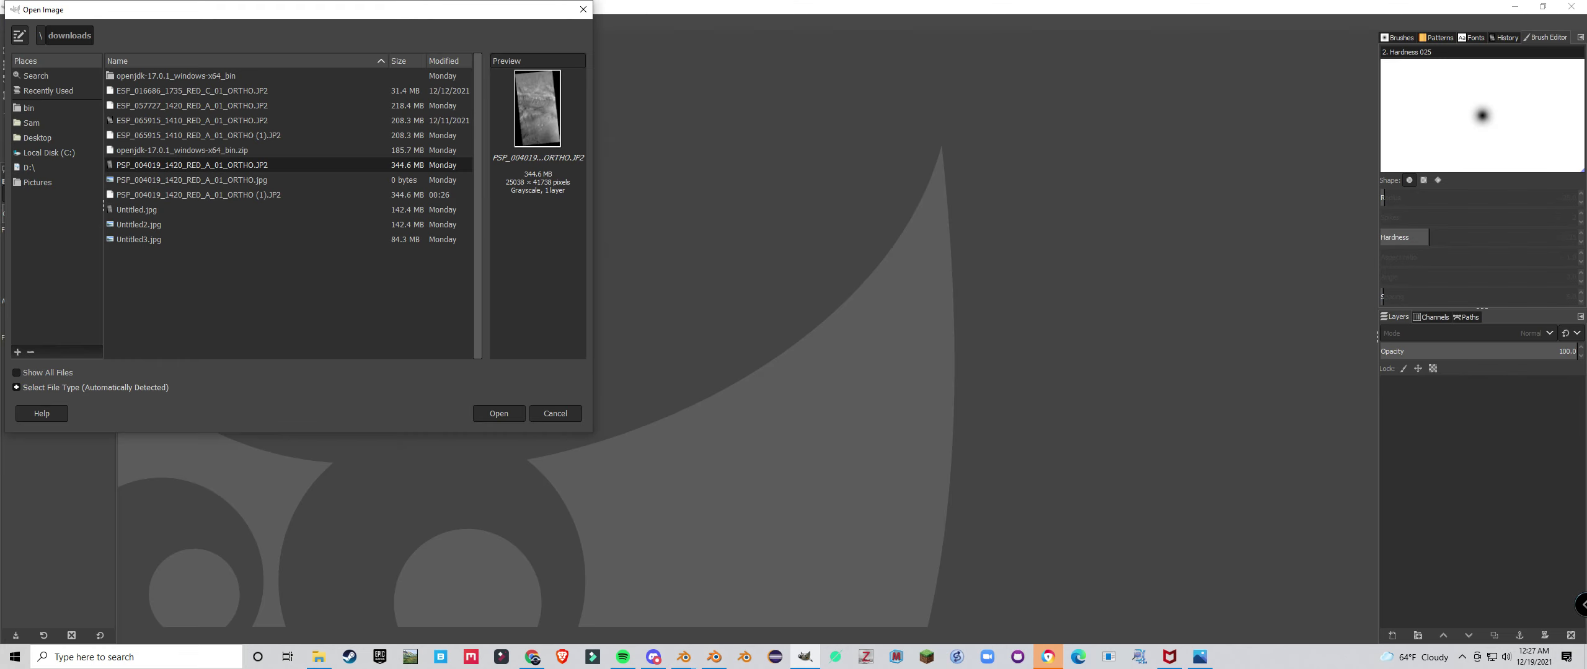
pyautogui.click(532, 656)
pyautogui.scroll(5, 434, 368)
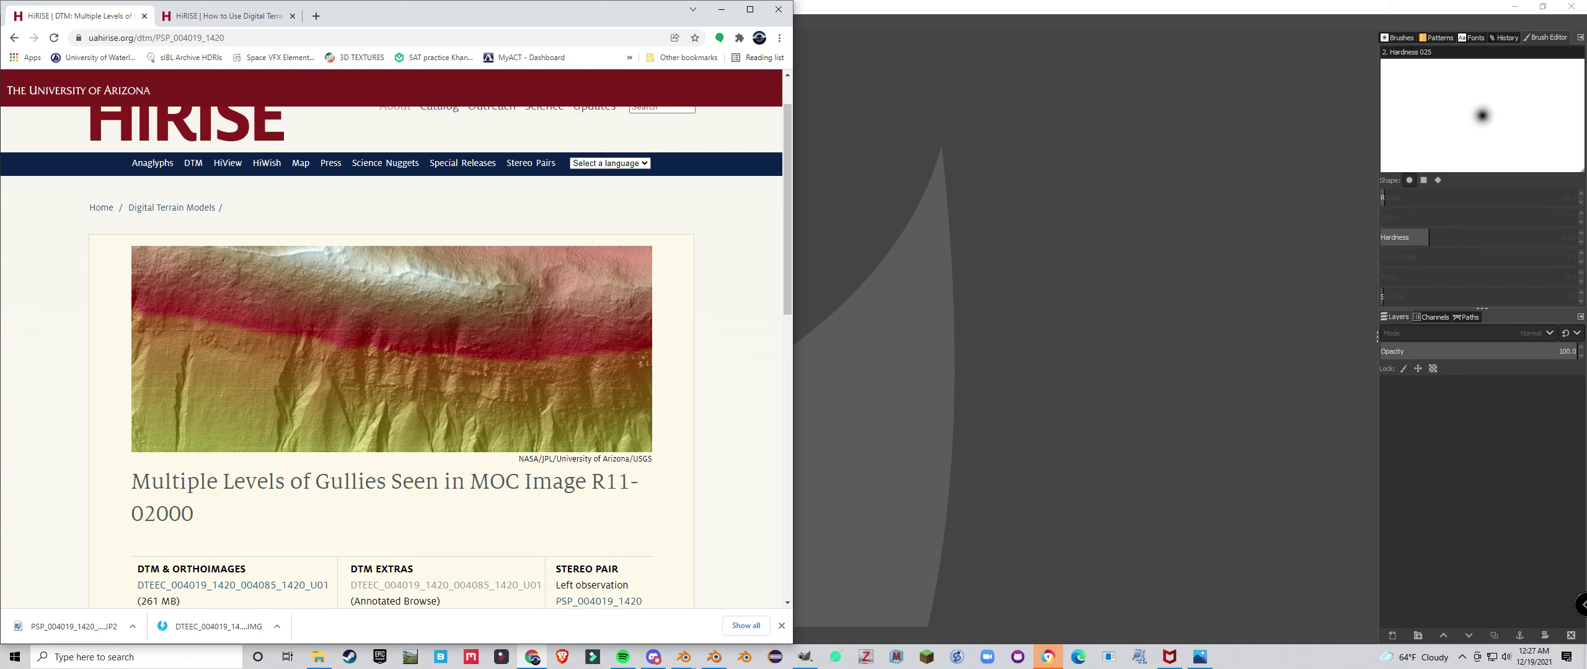
pyautogui.scroll(-4, 434, 368)
pyautogui.scroll(-1, 433, 360)
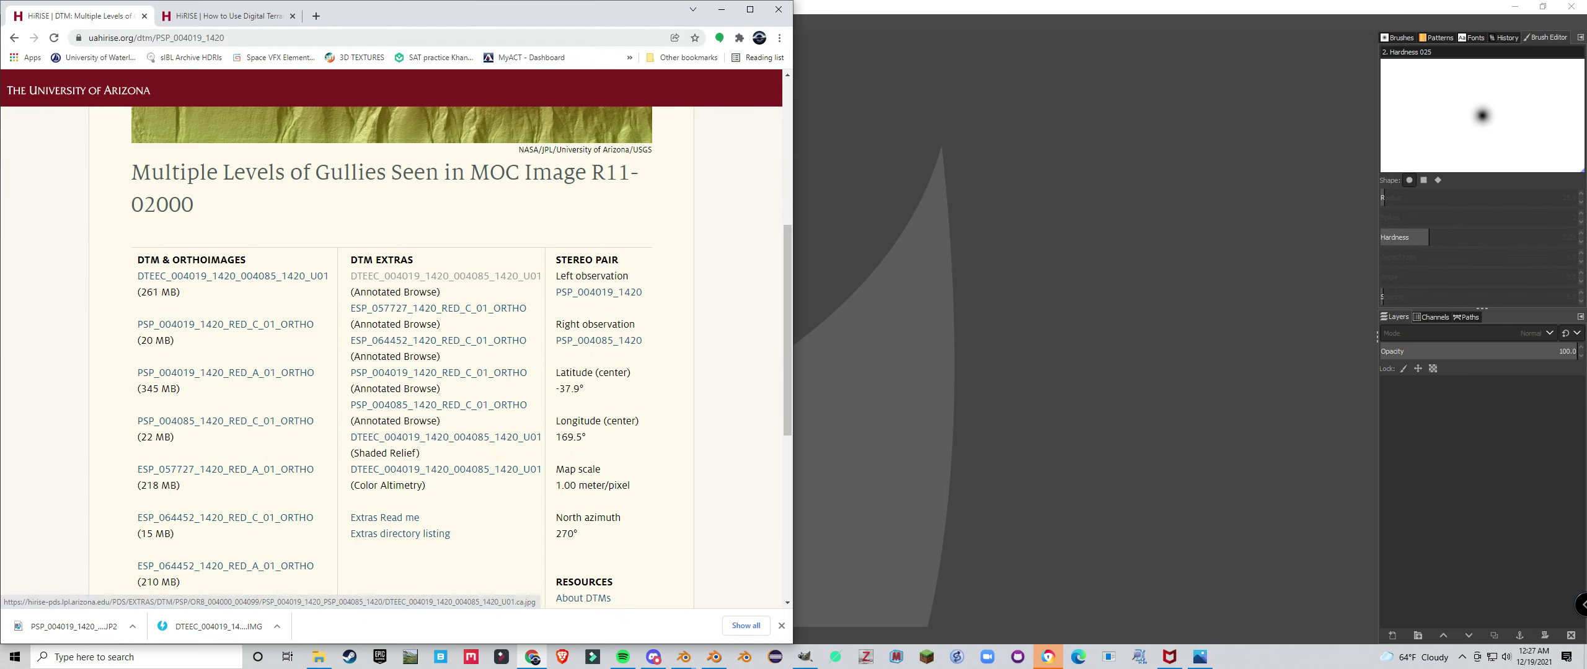
# Search the web for "aerobrowser hirise" in a new tab and open AreoBrowser's Mars terrain explorer
pyautogui.hotkey('ctrl', 't')
pyautogui.write('ae')
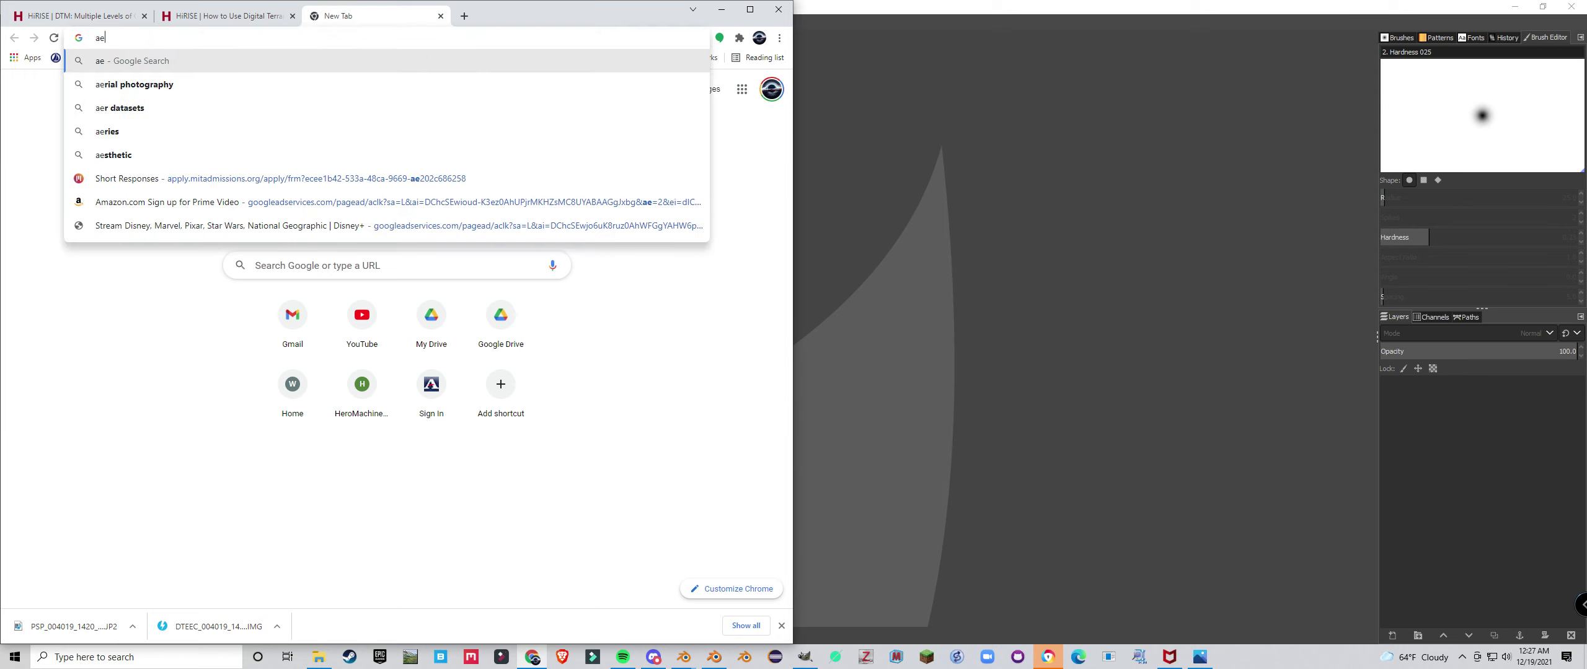
pyautogui.write('robr')
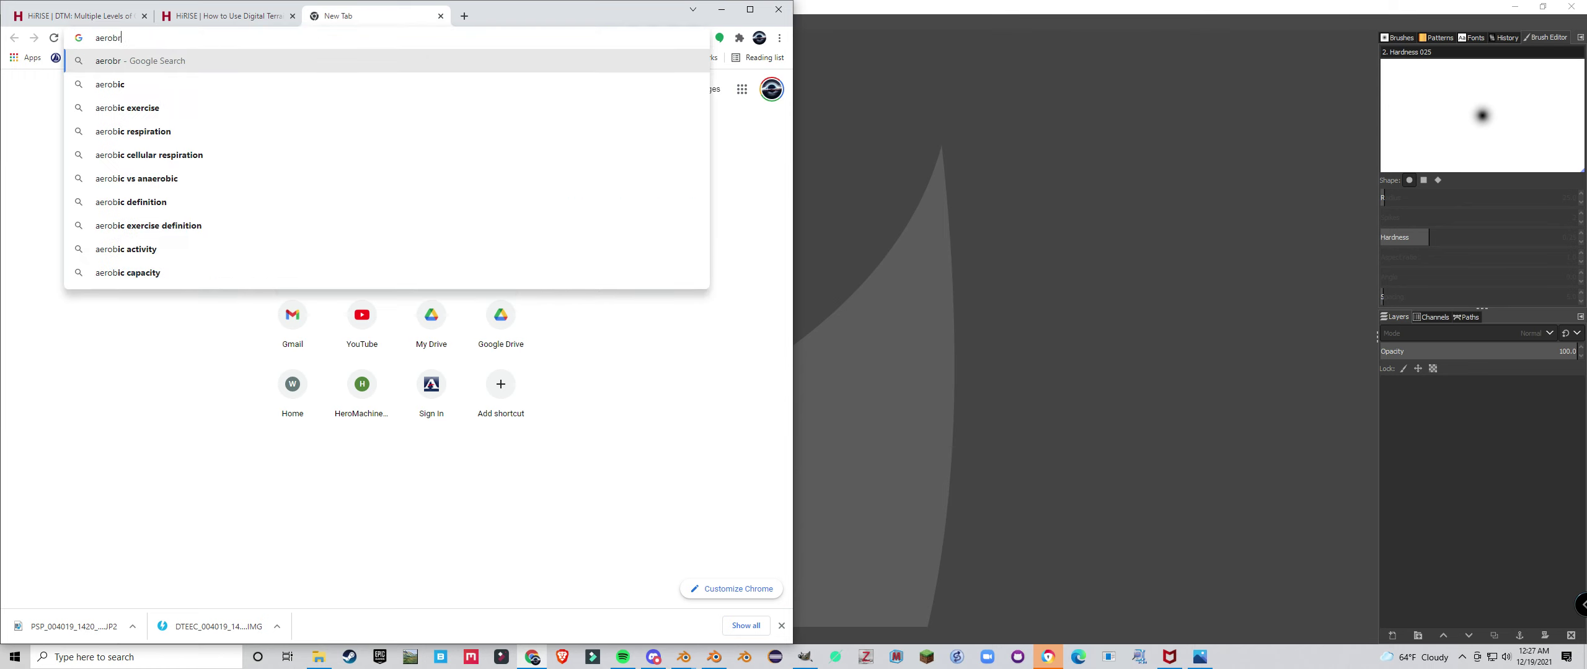
pyautogui.write('own')
pyautogui.press('BackSpace')
pyautogui.write('ser')
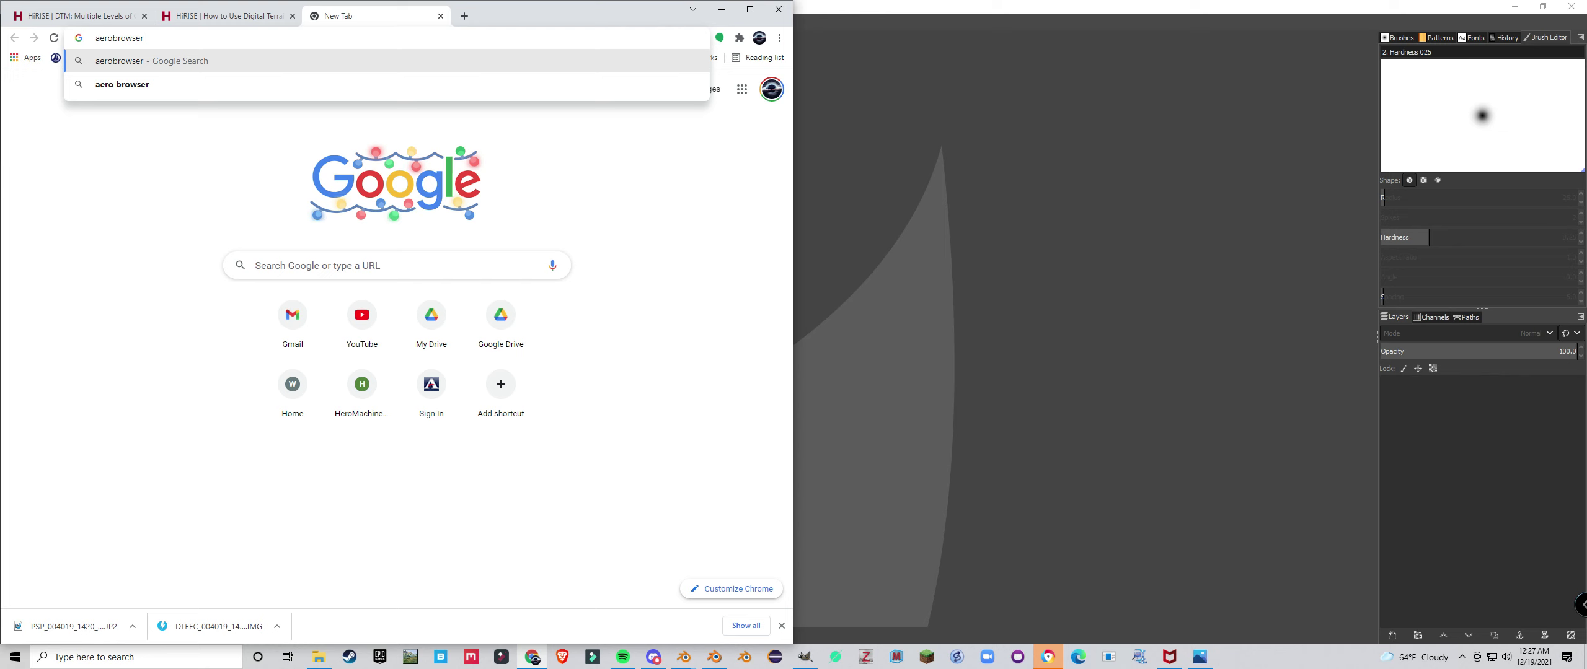
pyautogui.write(' hirise')
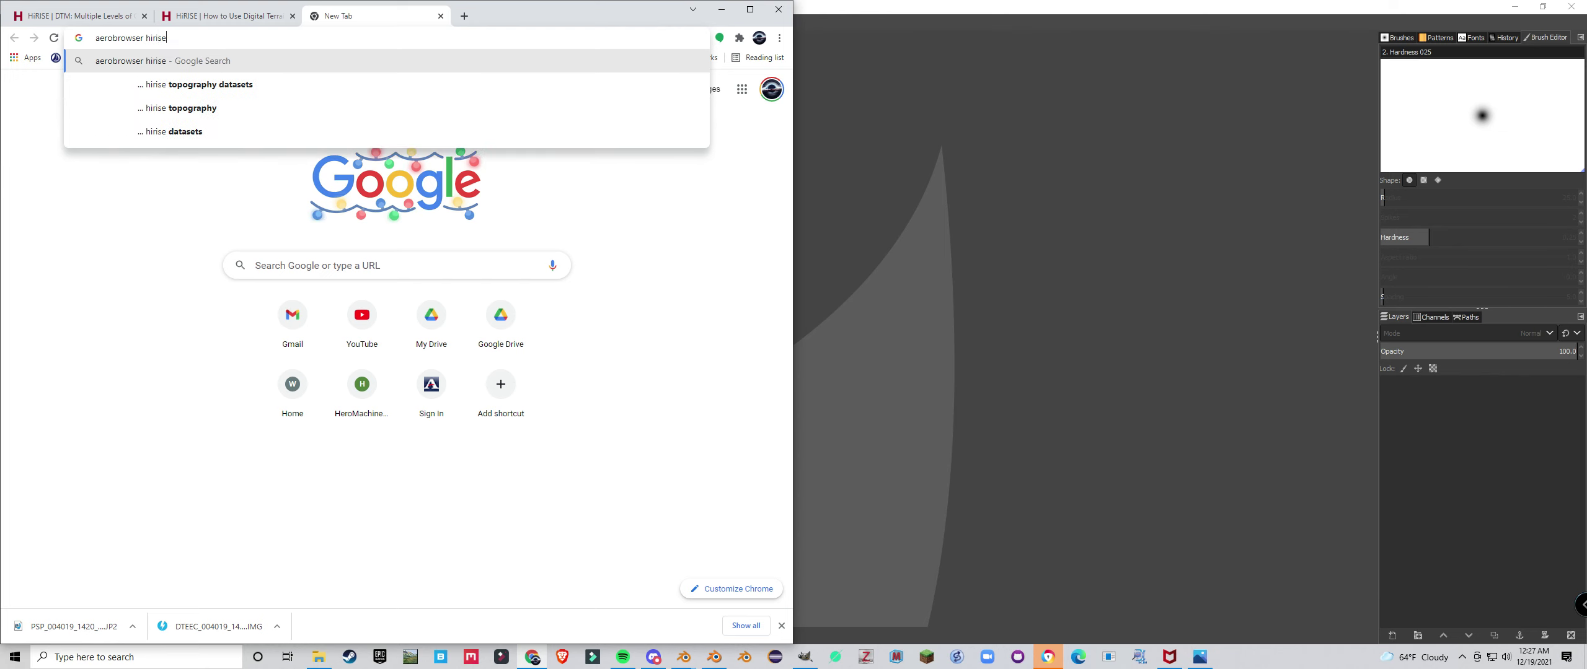
pyautogui.press('Return')
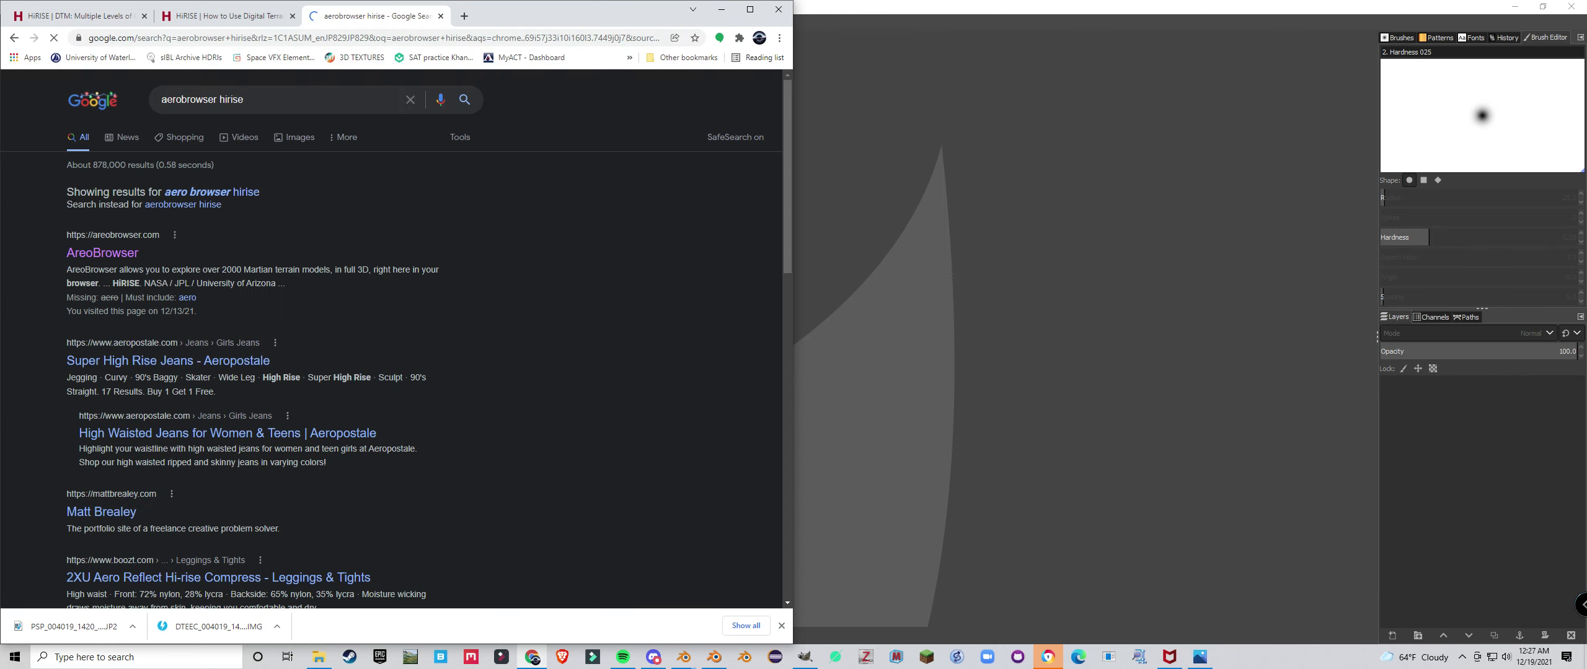
pyautogui.click(102, 252)
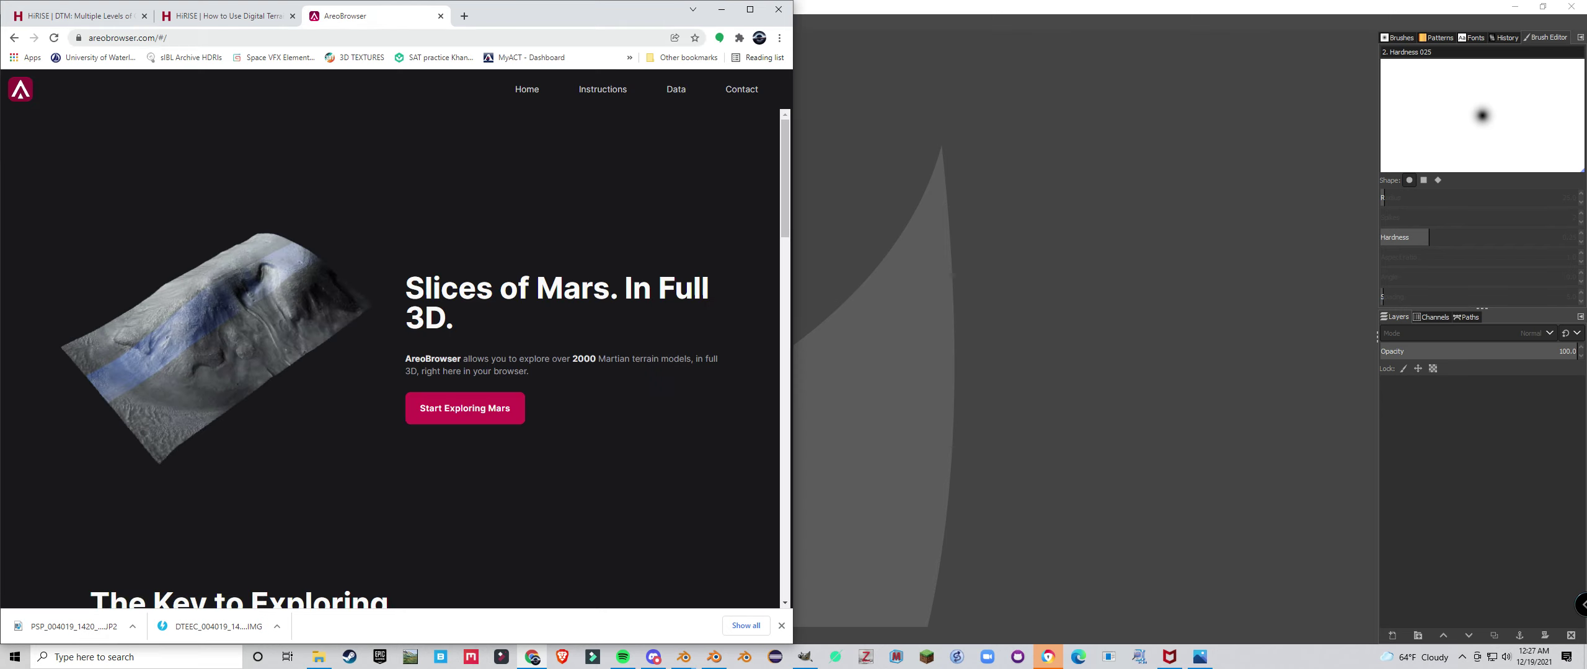
pyautogui.click(465, 408)
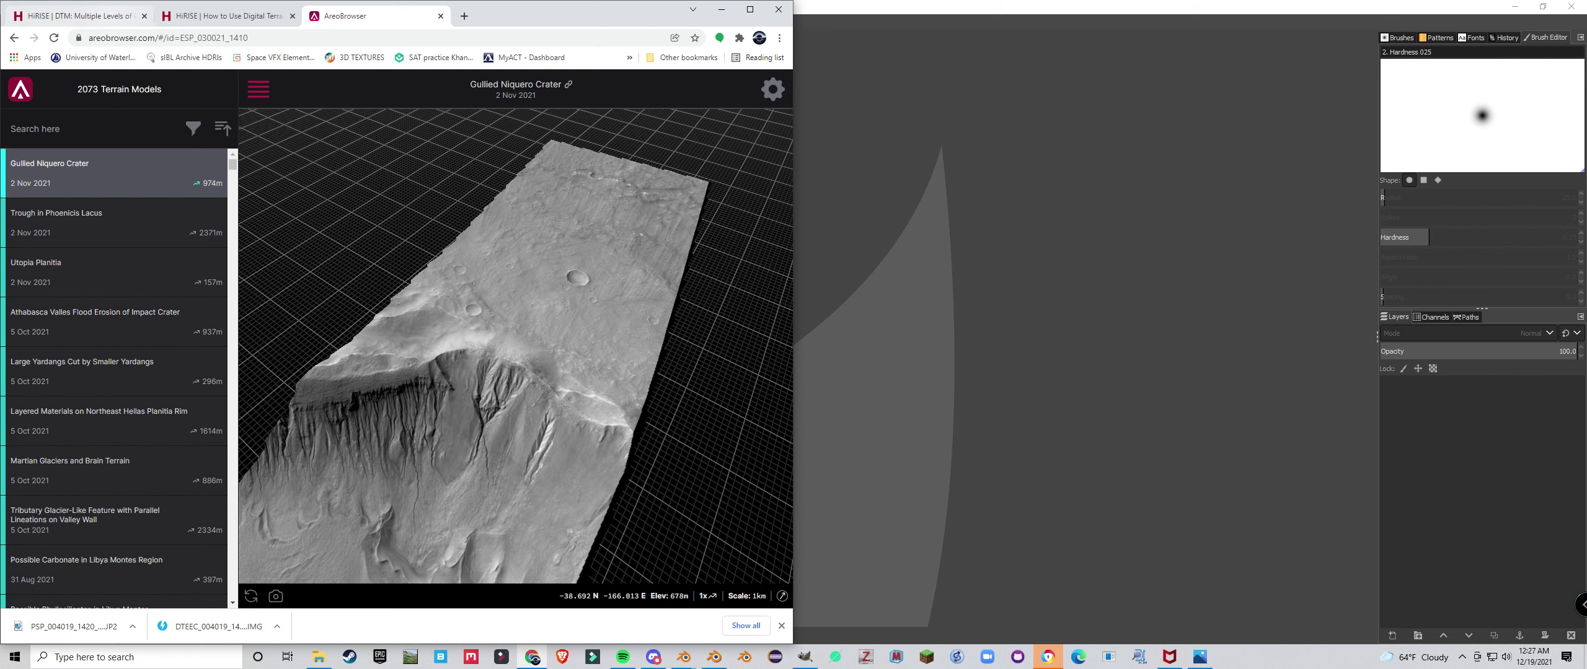
# Find Multiple Levels of Gullies Seen in MOC Image R11-02000 in the terrain model list and load it in 3D
pyautogui.scroll(-2, 112, 546)
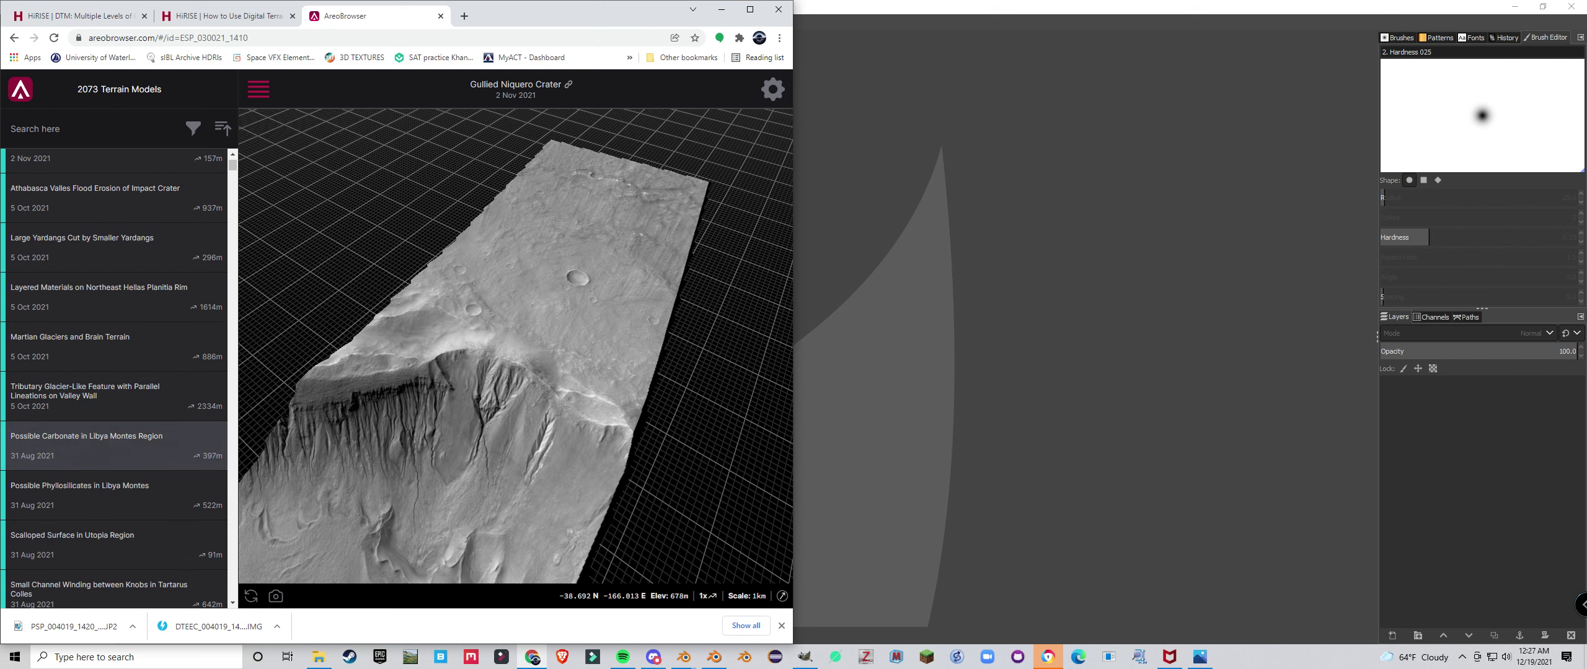
pyautogui.scroll(2, 112, 477)
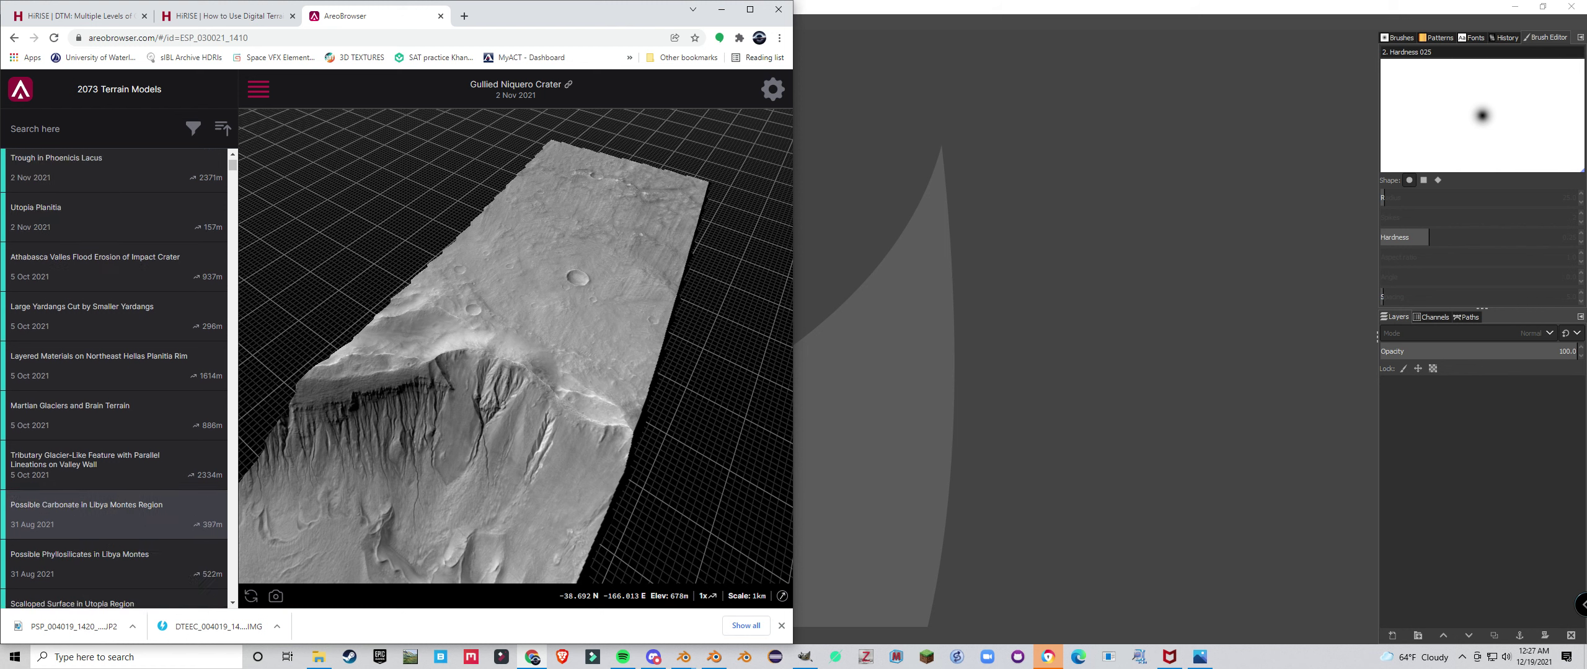
pyautogui.scroll(-10, 111, 434)
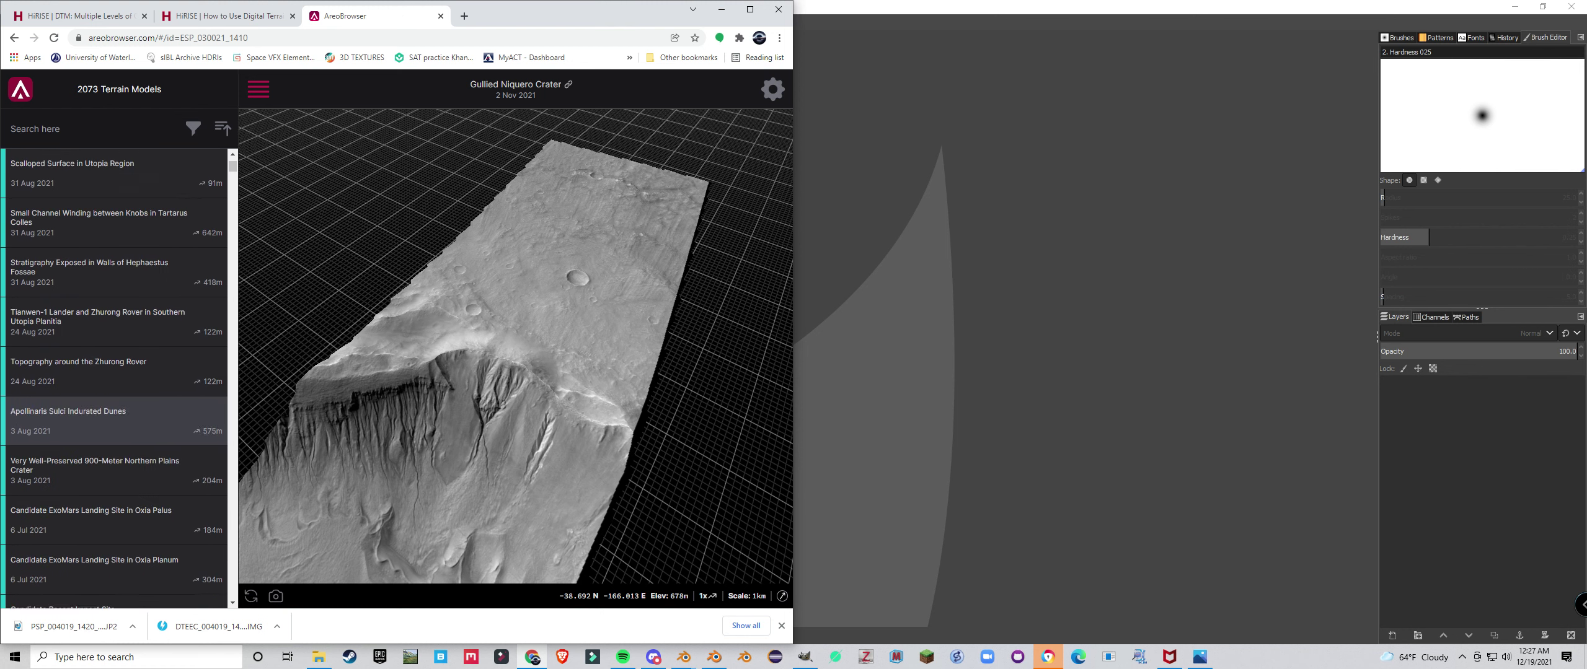
pyautogui.scroll(-6, 112, 422)
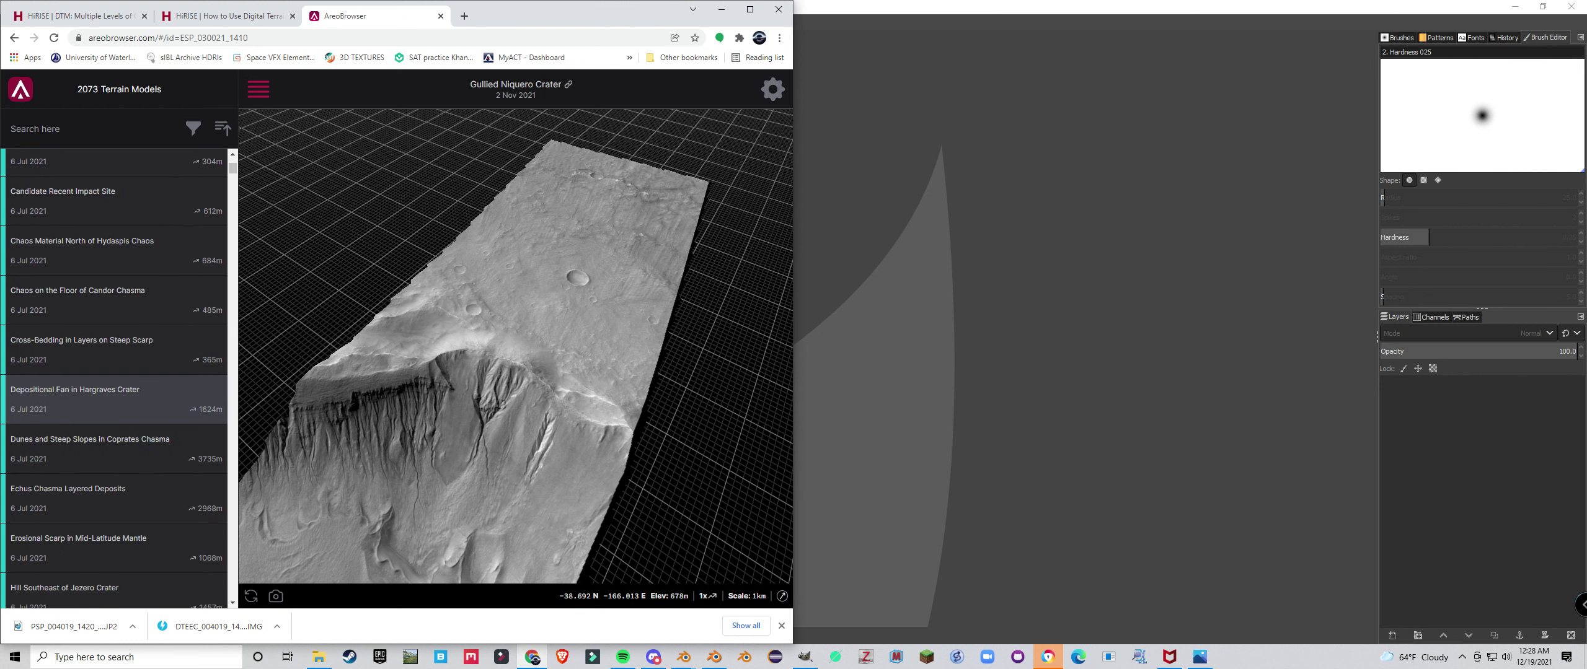
pyautogui.scroll(-2, 111, 434)
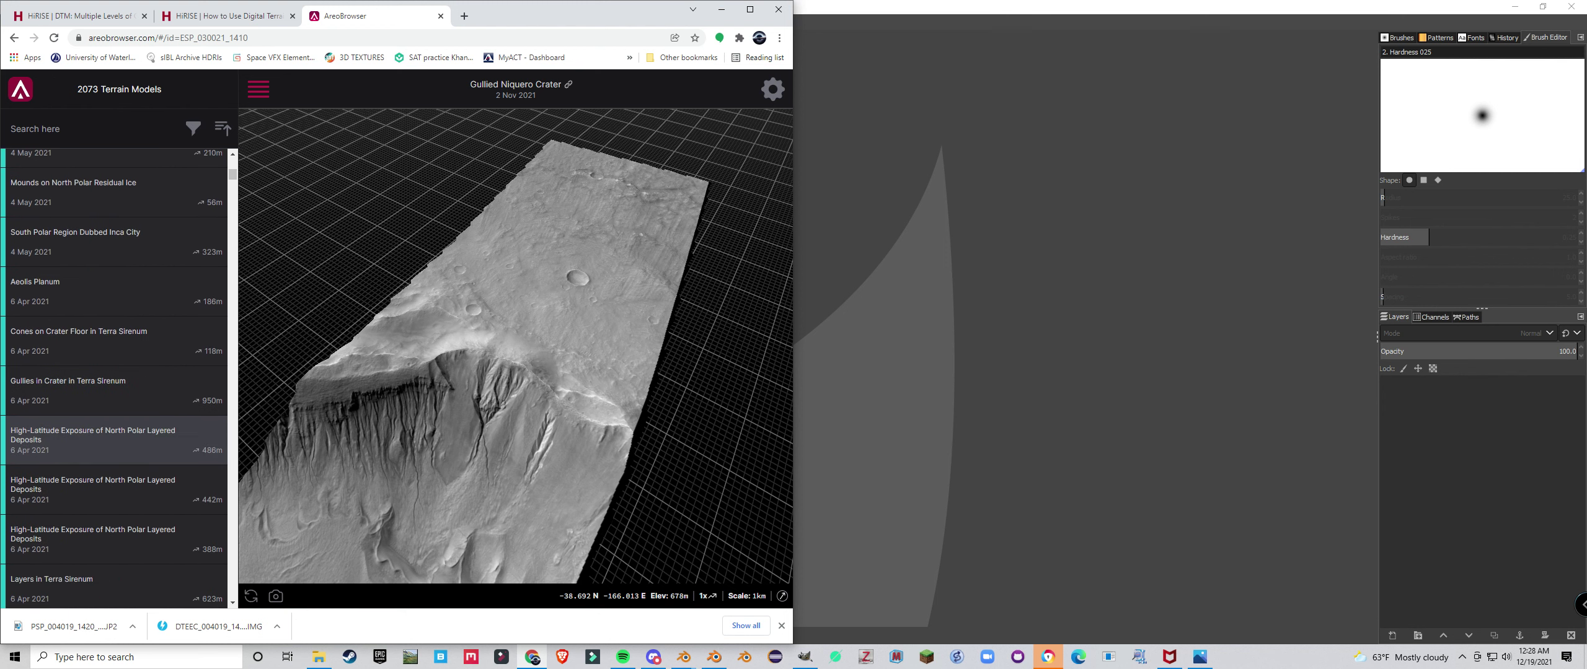
pyautogui.scroll(-4, 115, 459)
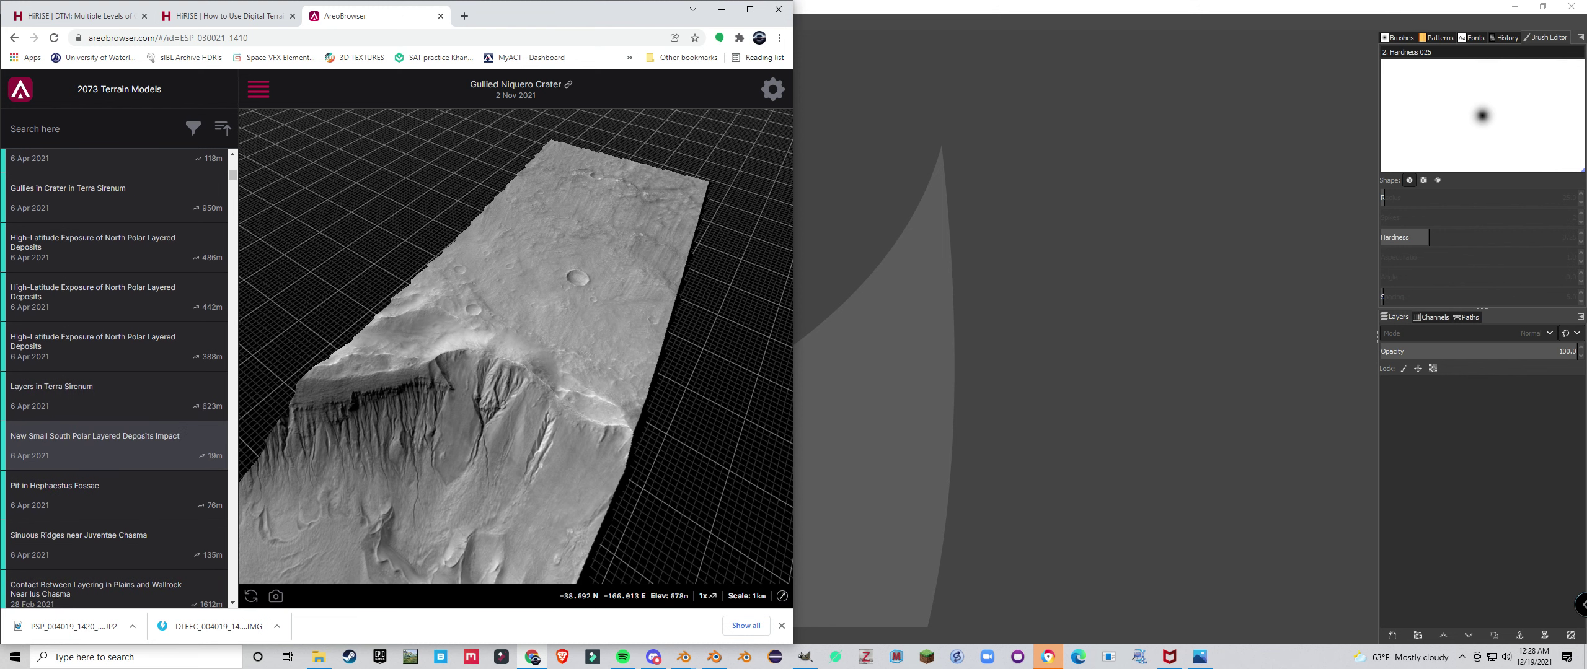
pyautogui.scroll(-3, 115, 433)
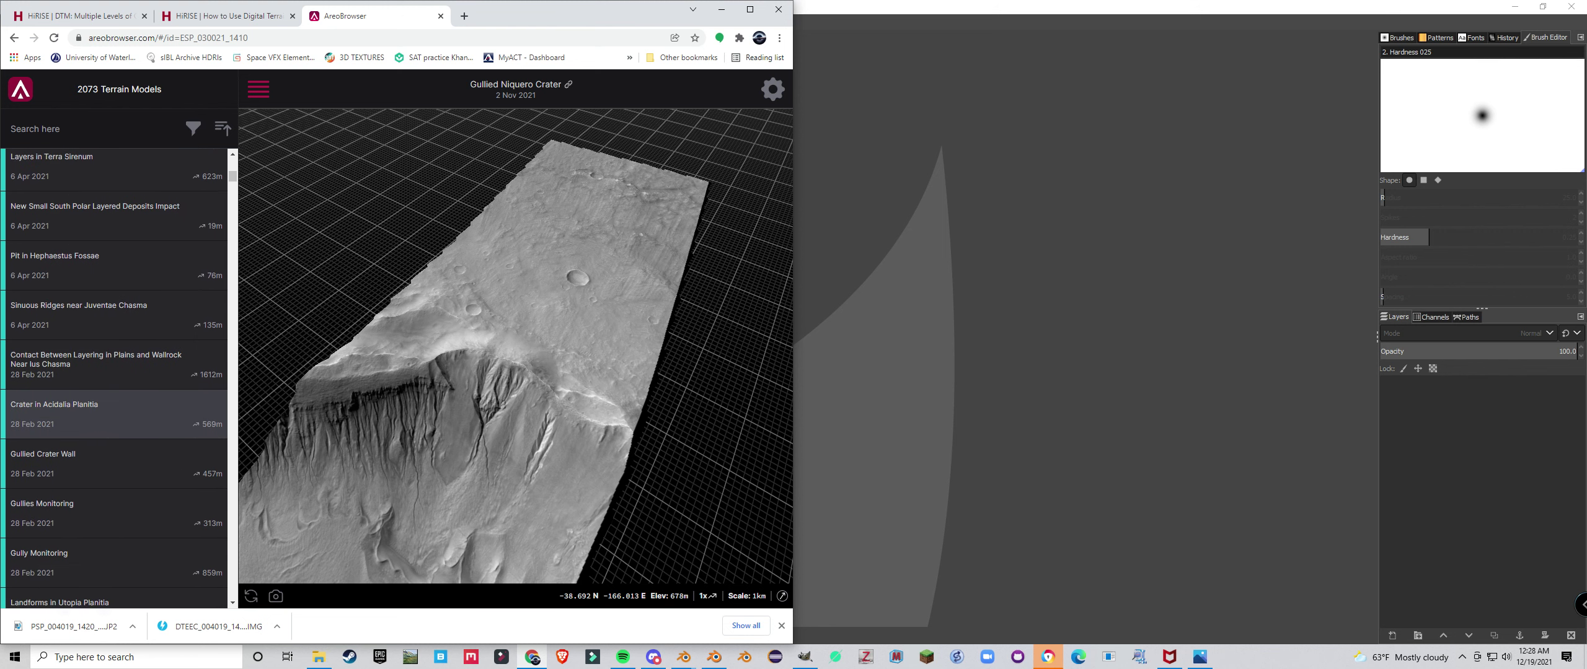
pyautogui.scroll(-5, 115, 425)
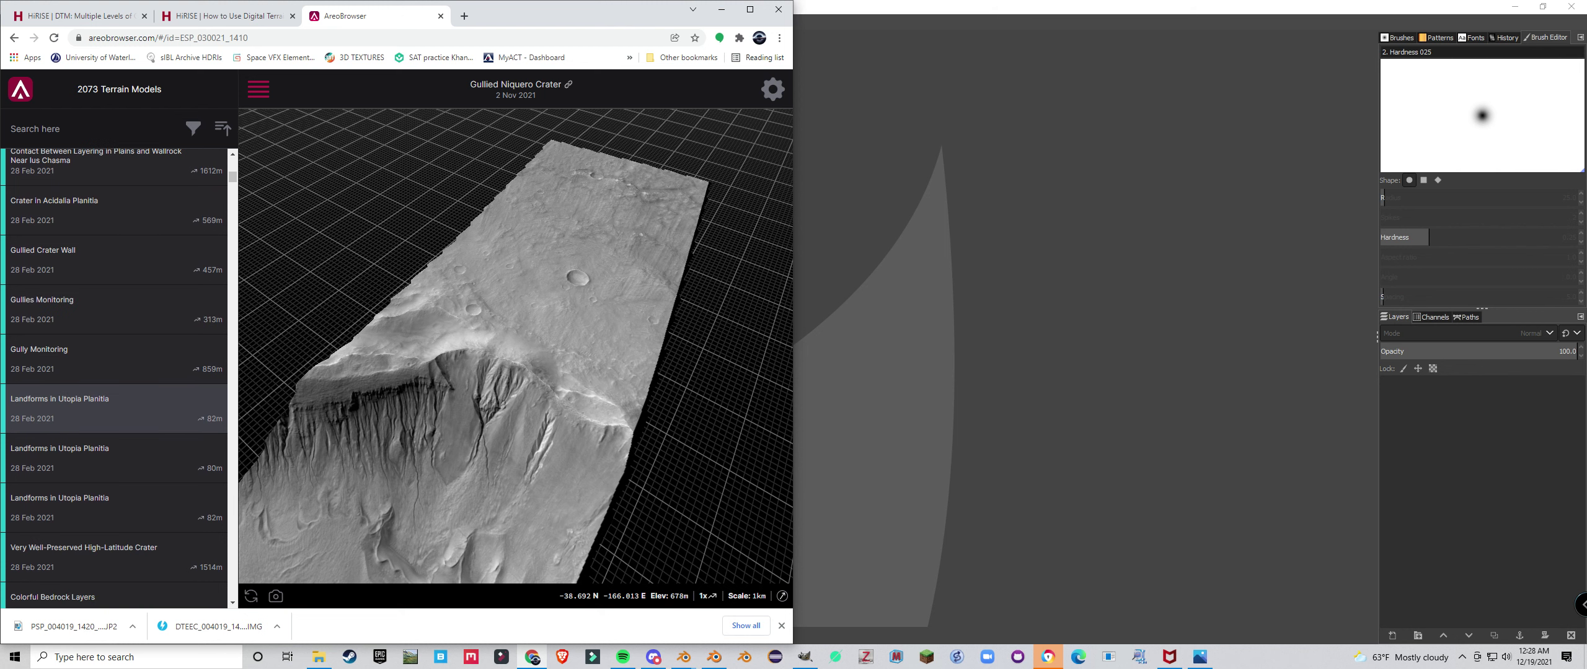
pyautogui.scroll(-4, 115, 396)
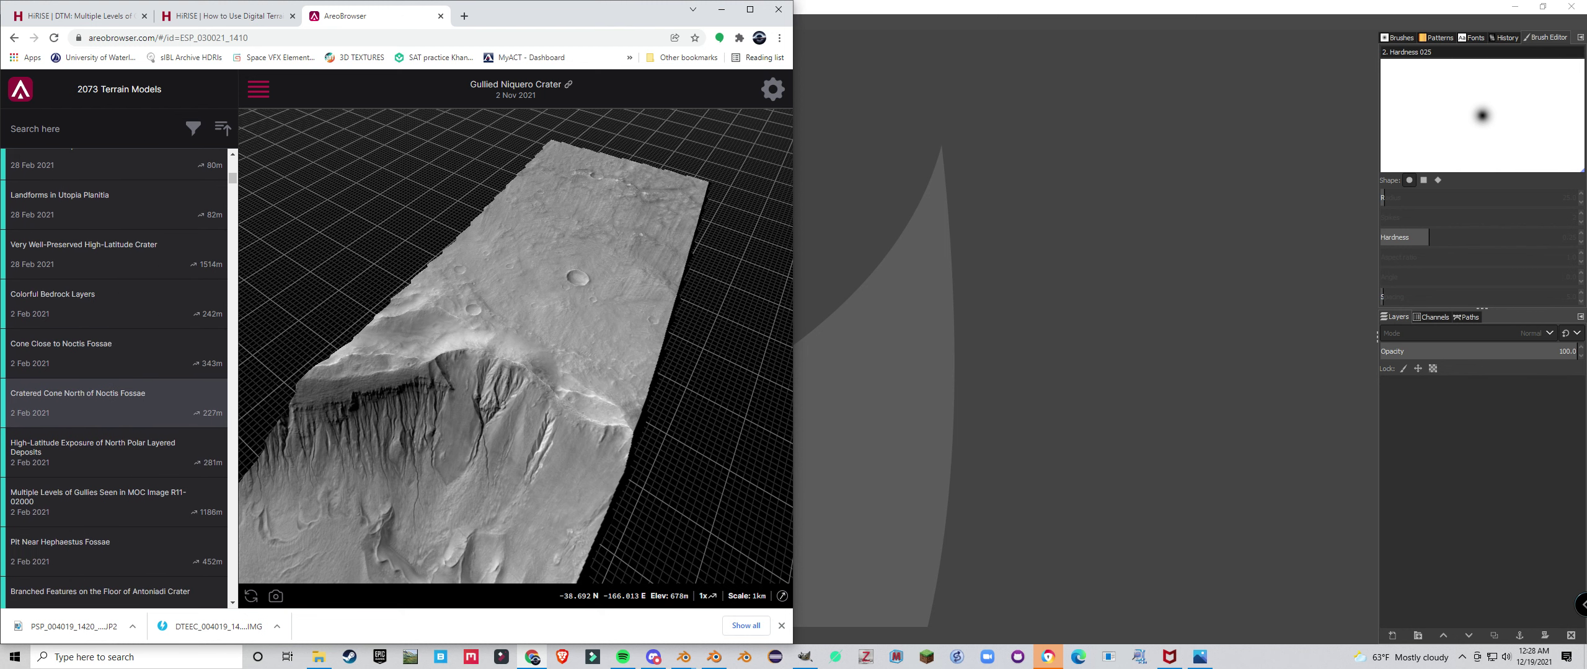
pyautogui.click(115, 378)
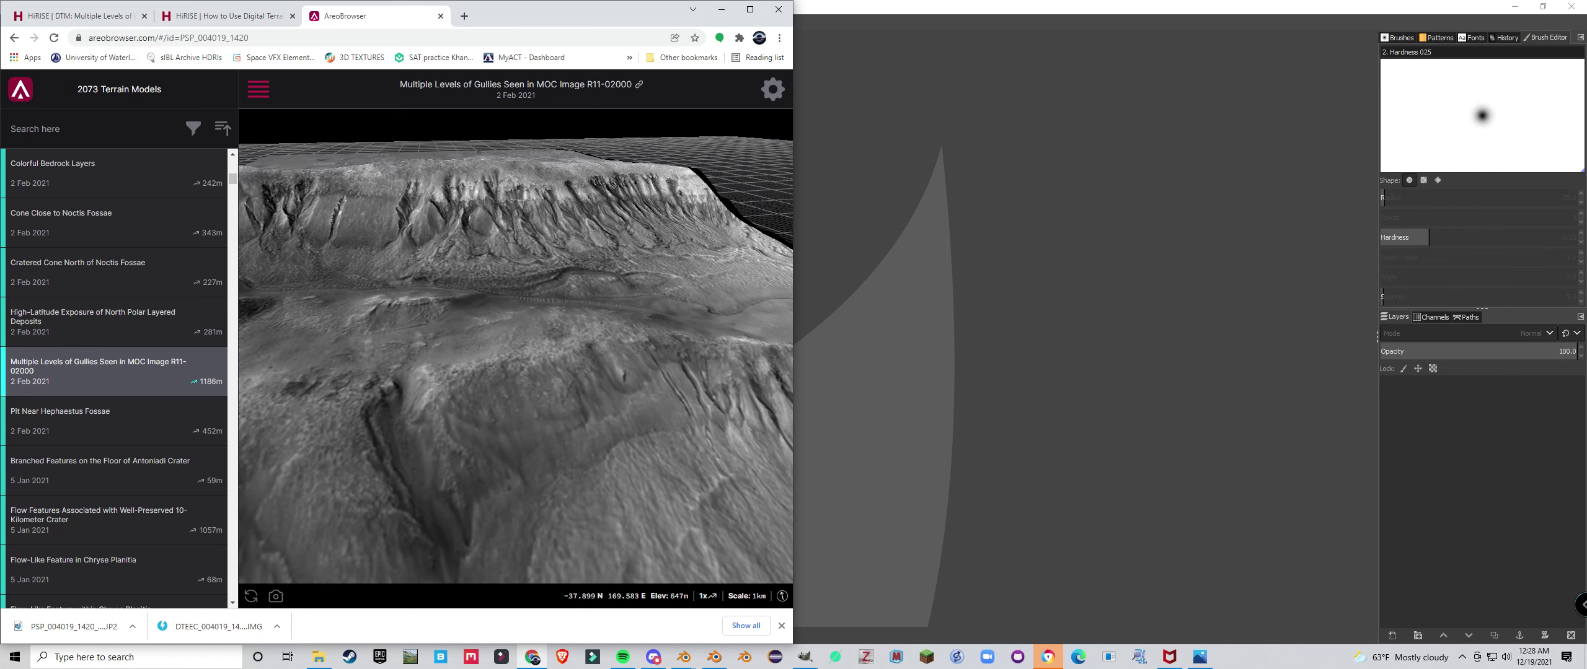
# Open the viewer settings, set the mesh's Model Quality to high and maximize the browser window
pyautogui.click(772, 89)
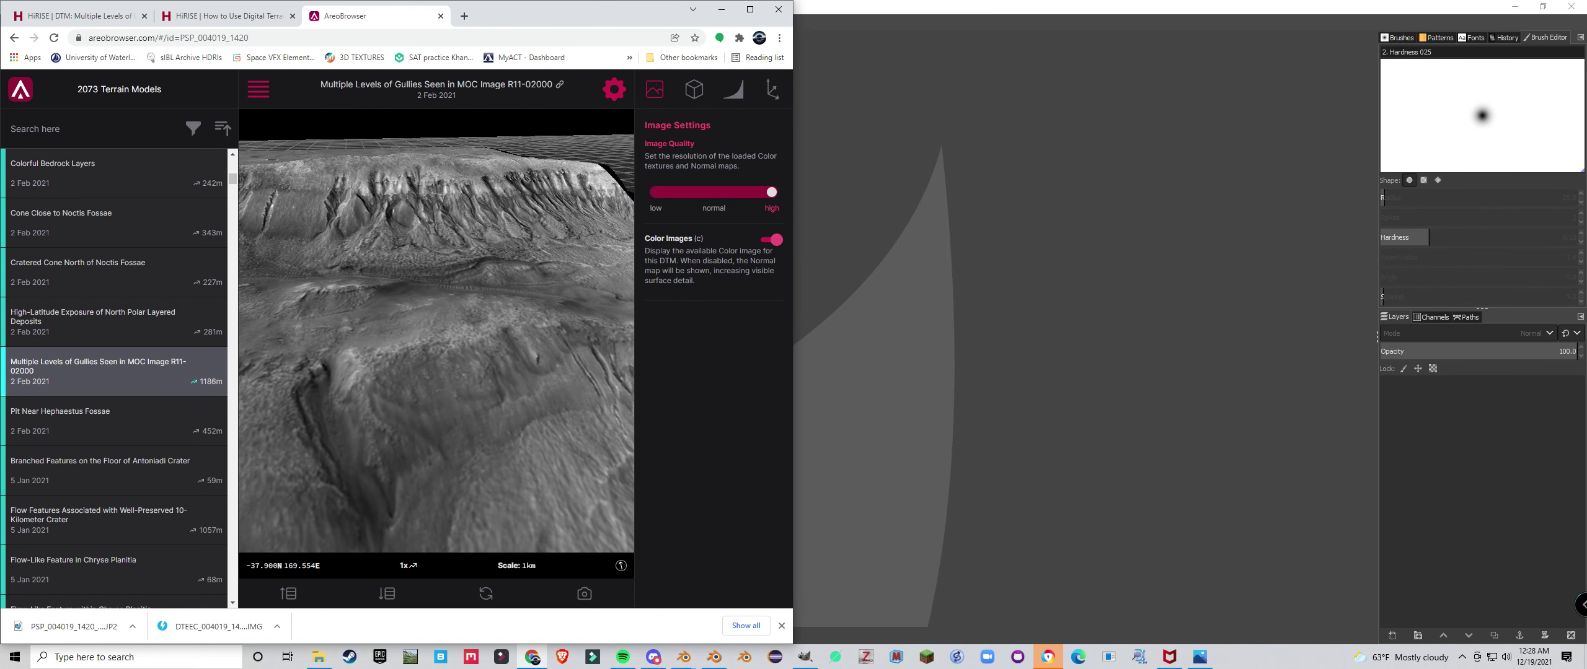
pyautogui.scroll(5, 436, 331)
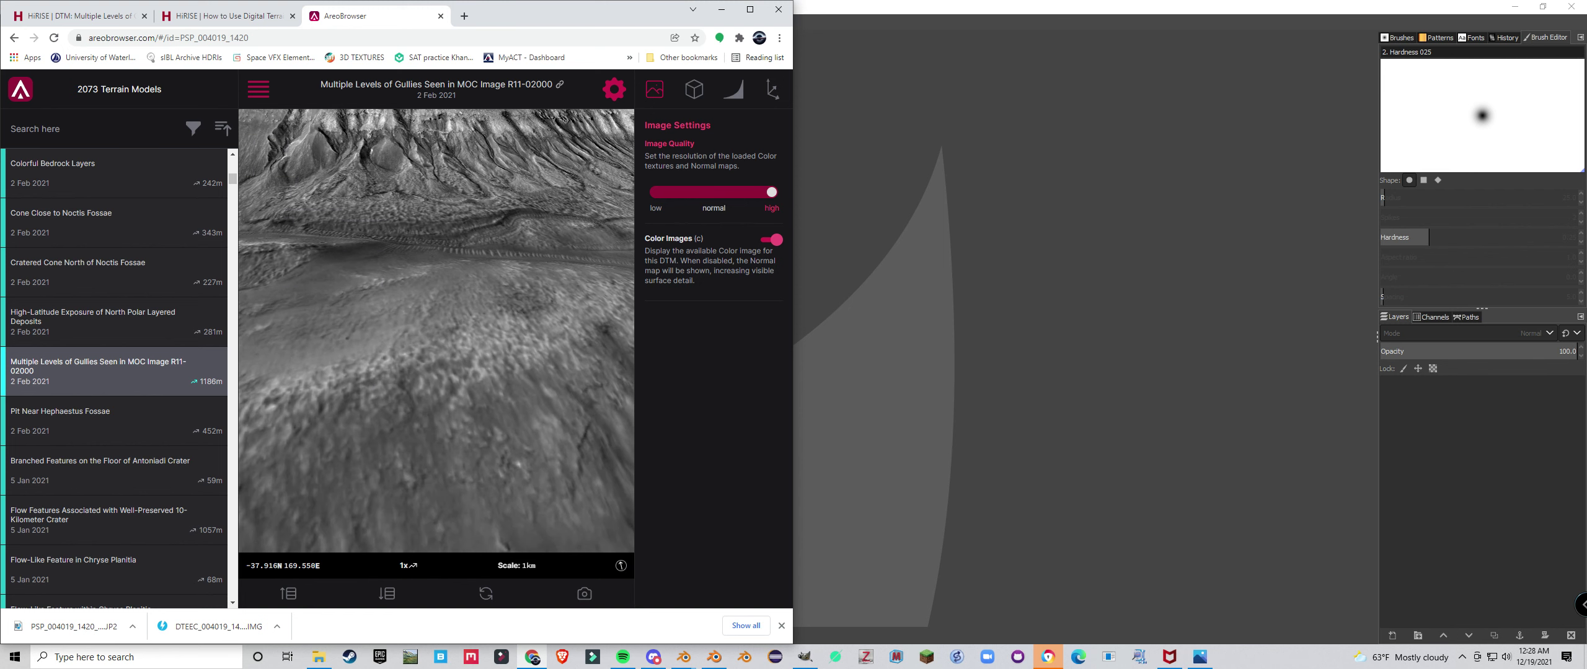
pyautogui.click(694, 89)
pyautogui.moveTo(714, 192); pyautogui.dragTo(772, 192)
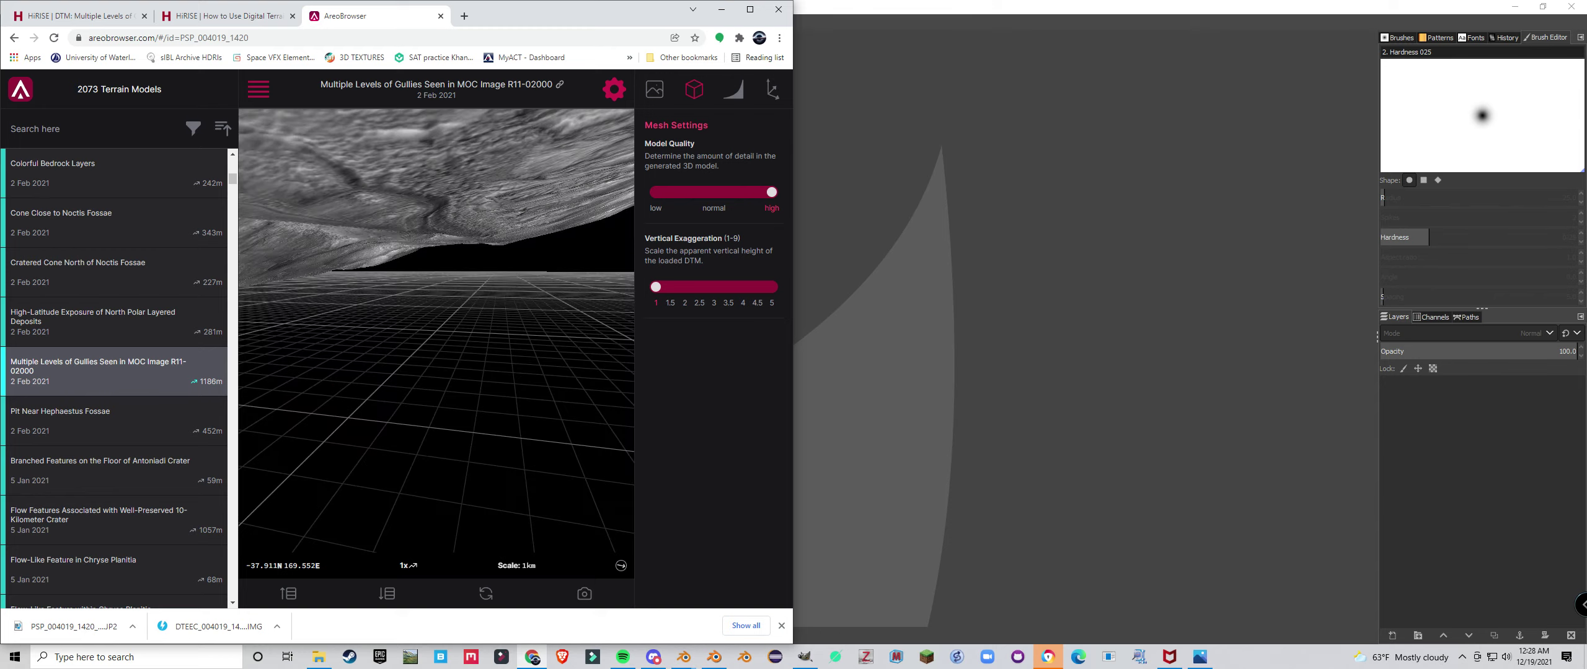
pyautogui.click(750, 9)
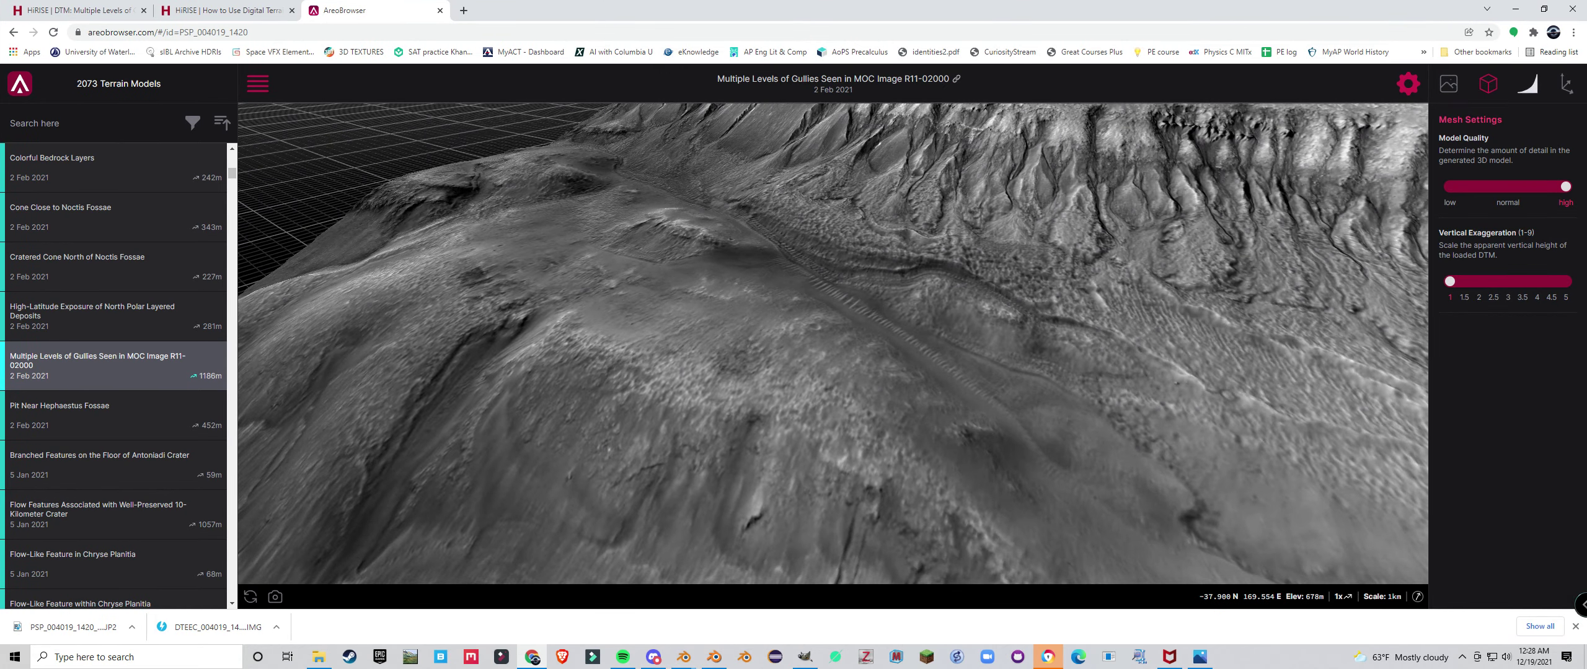
# Review the altimetry, image and mesh settings, and turn off the grid and artificial objects in the scene settings
pyautogui.click(1528, 84)
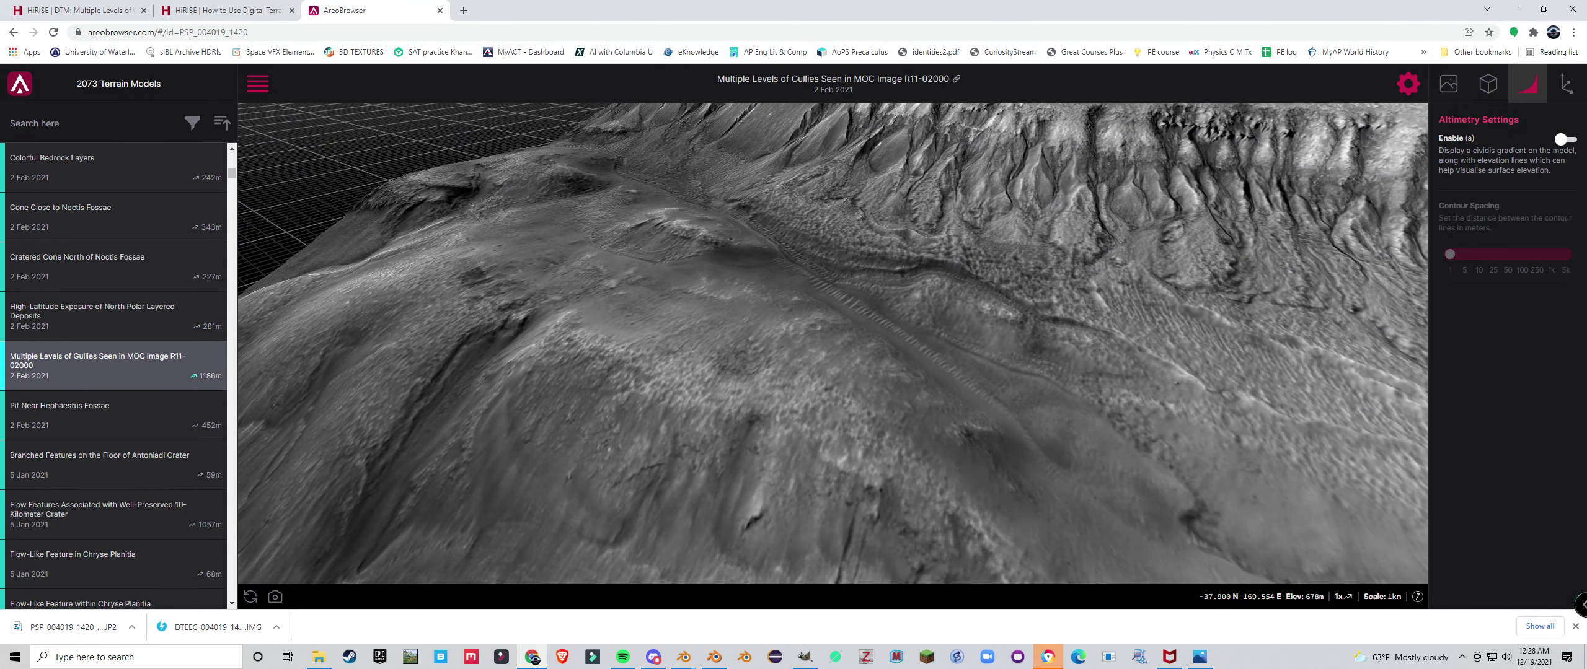
pyautogui.click(1449, 84)
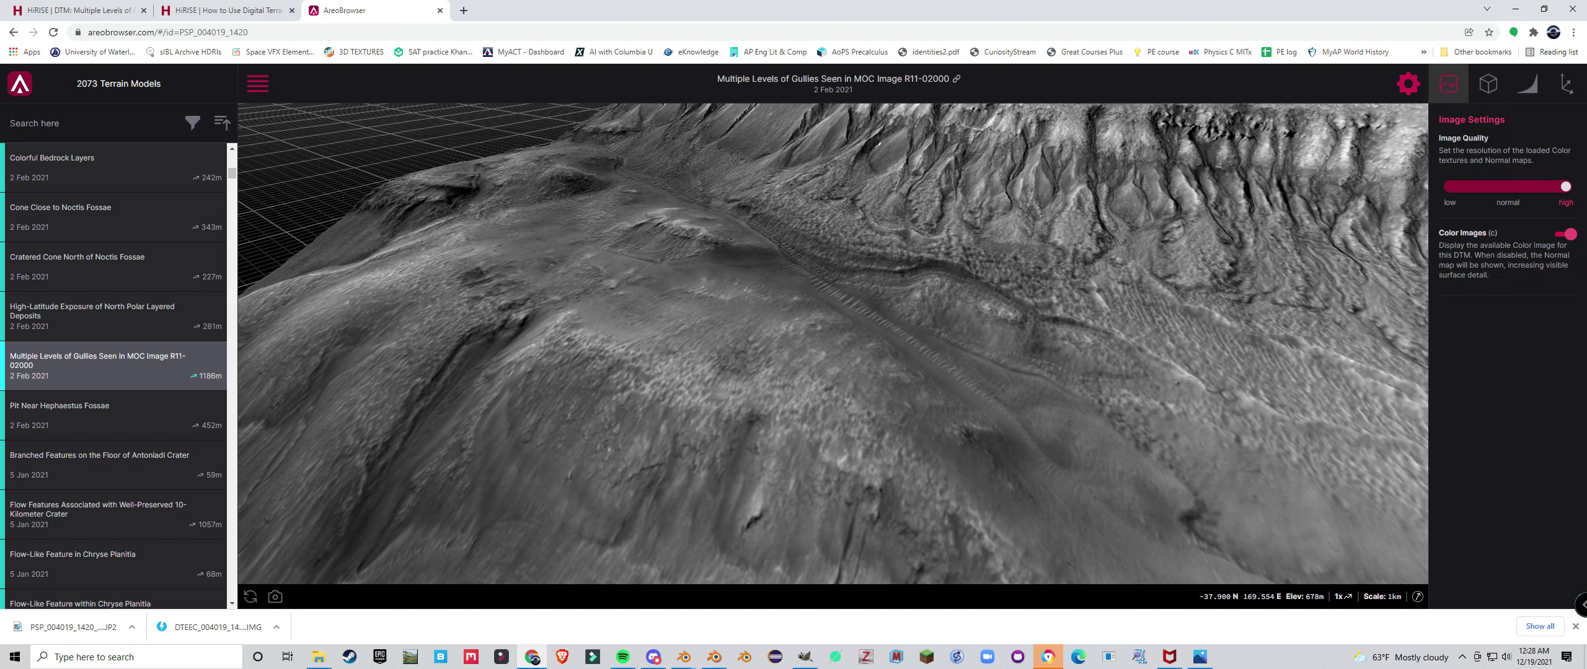
pyautogui.click(1488, 83)
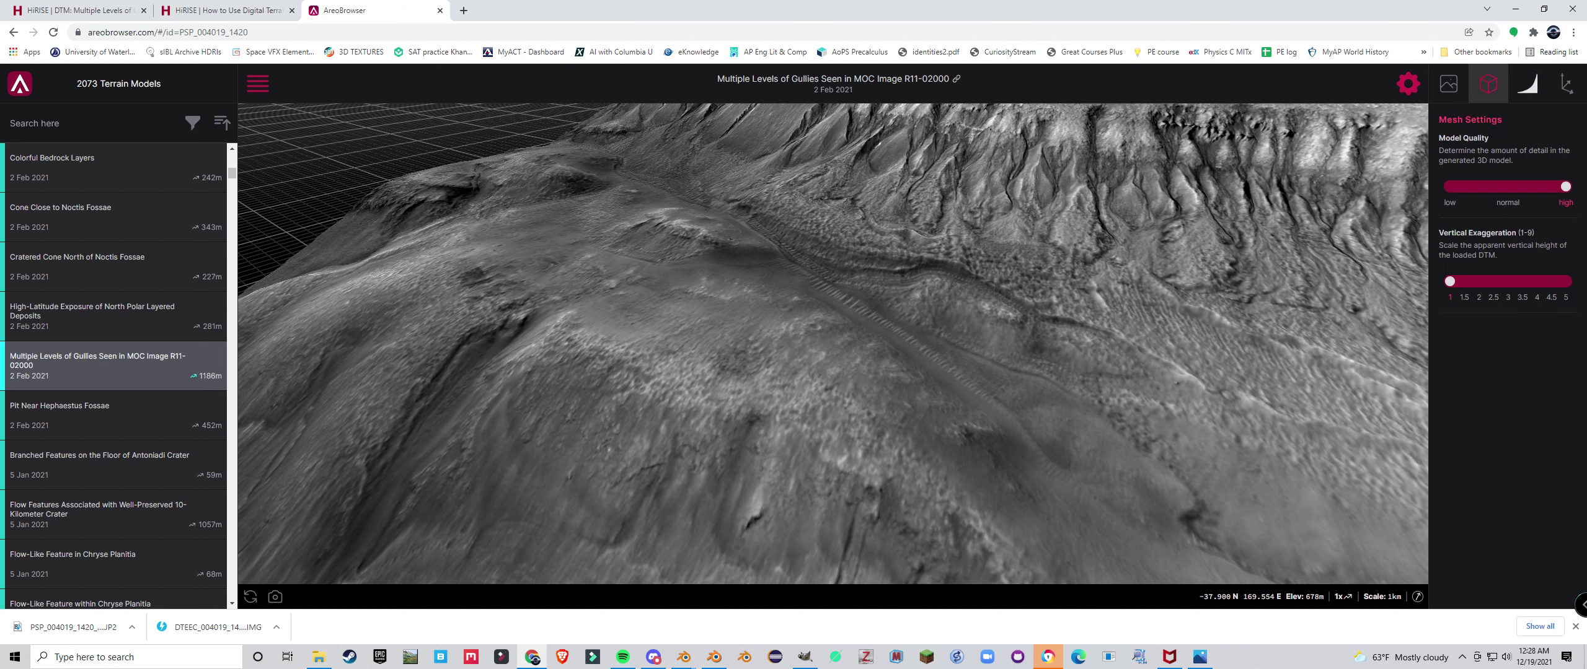
pyautogui.click(1567, 84)
pyautogui.click(1566, 139)
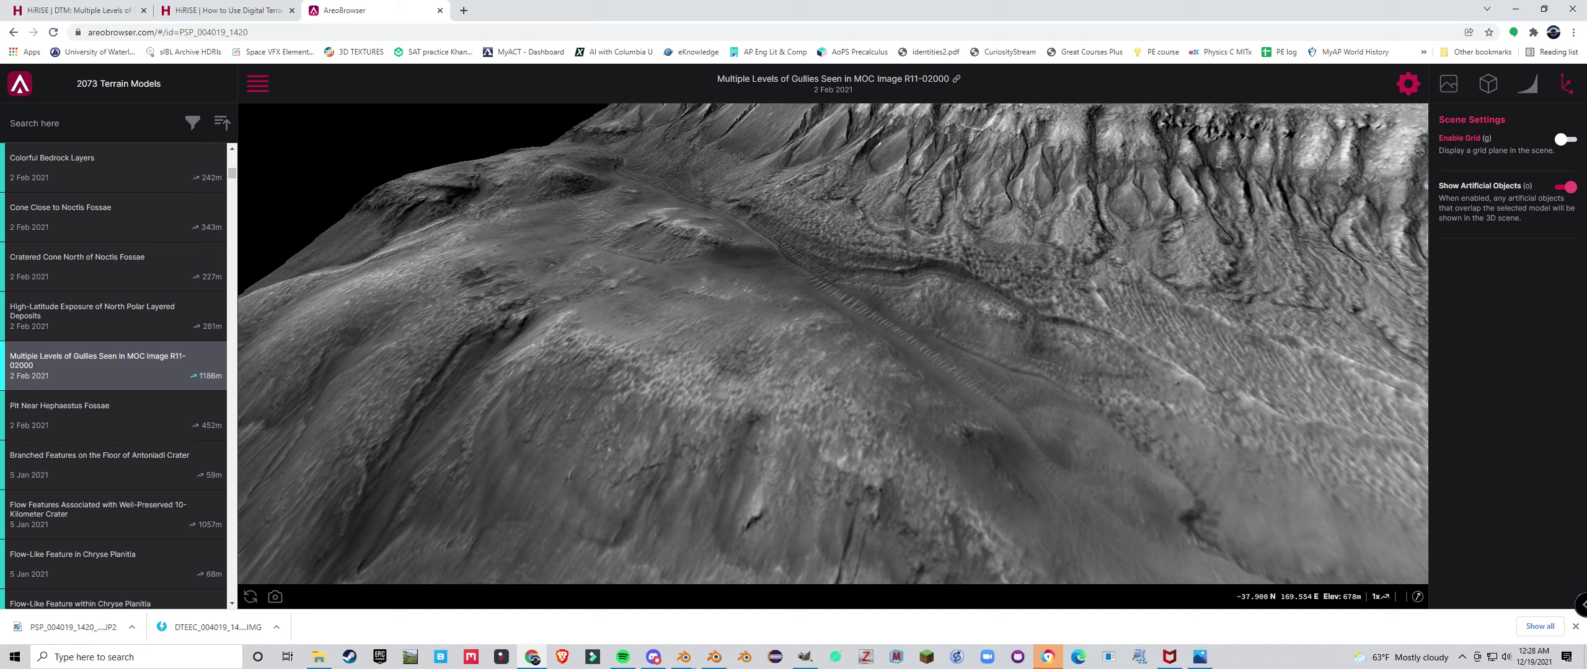
# Examine the Multiple Levels of Gullies terrain from above, including its full extent
pyautogui.scroll(-3, 833, 344)
pyautogui.moveTo(899, 360); pyautogui.dragTo(848, 396)
pyautogui.scroll(-5, 833, 344)
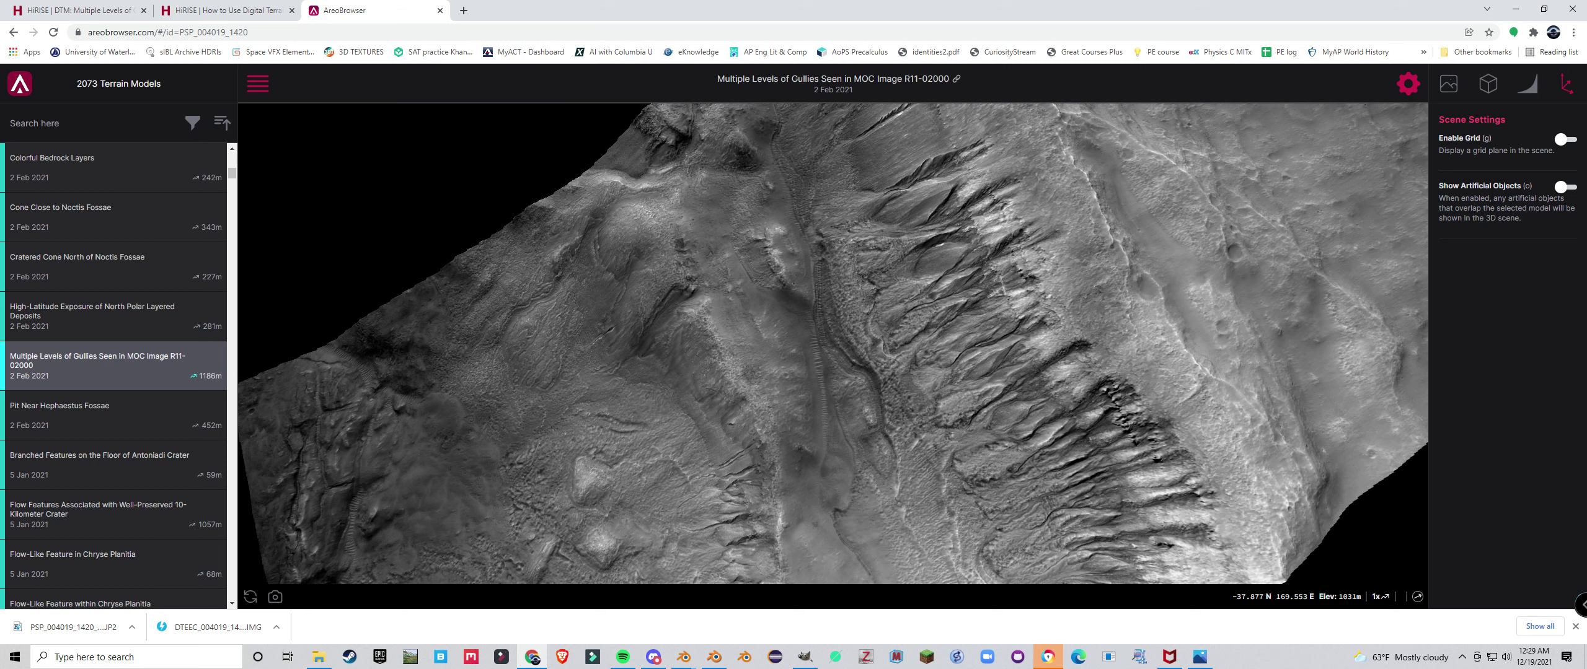
pyautogui.scroll(-5, 833, 344)
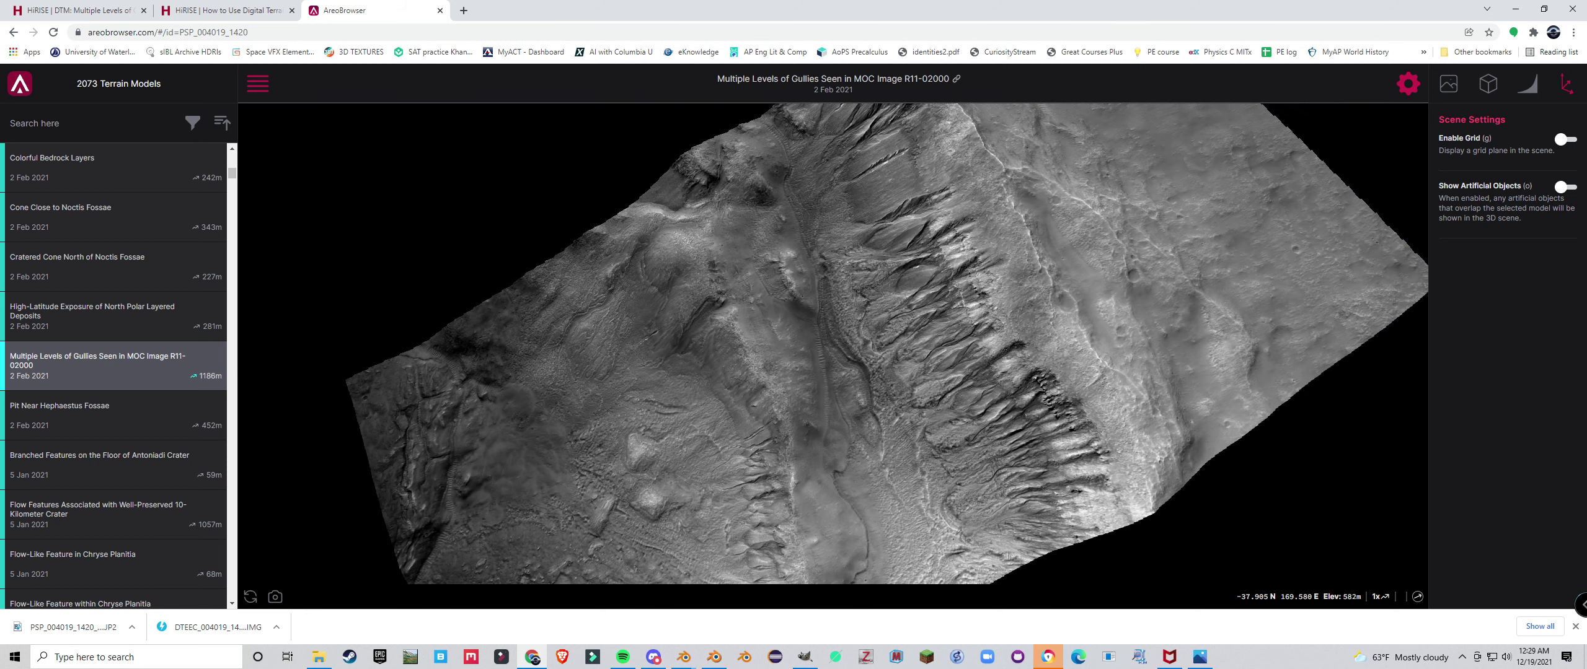
pyautogui.moveTo(812, 396); pyautogui.dragTo(839, 335)
# Find Gullied Crater Wall (28 Feb 2021) in the terrain model list, load it and inspect it in 3D
pyautogui.scroll(8, 879, 334)
pyautogui.scroll(6, 180, 310)
pyautogui.scroll(6, 173, 266)
pyautogui.scroll(-2, 168, 322)
pyautogui.click(148, 440)
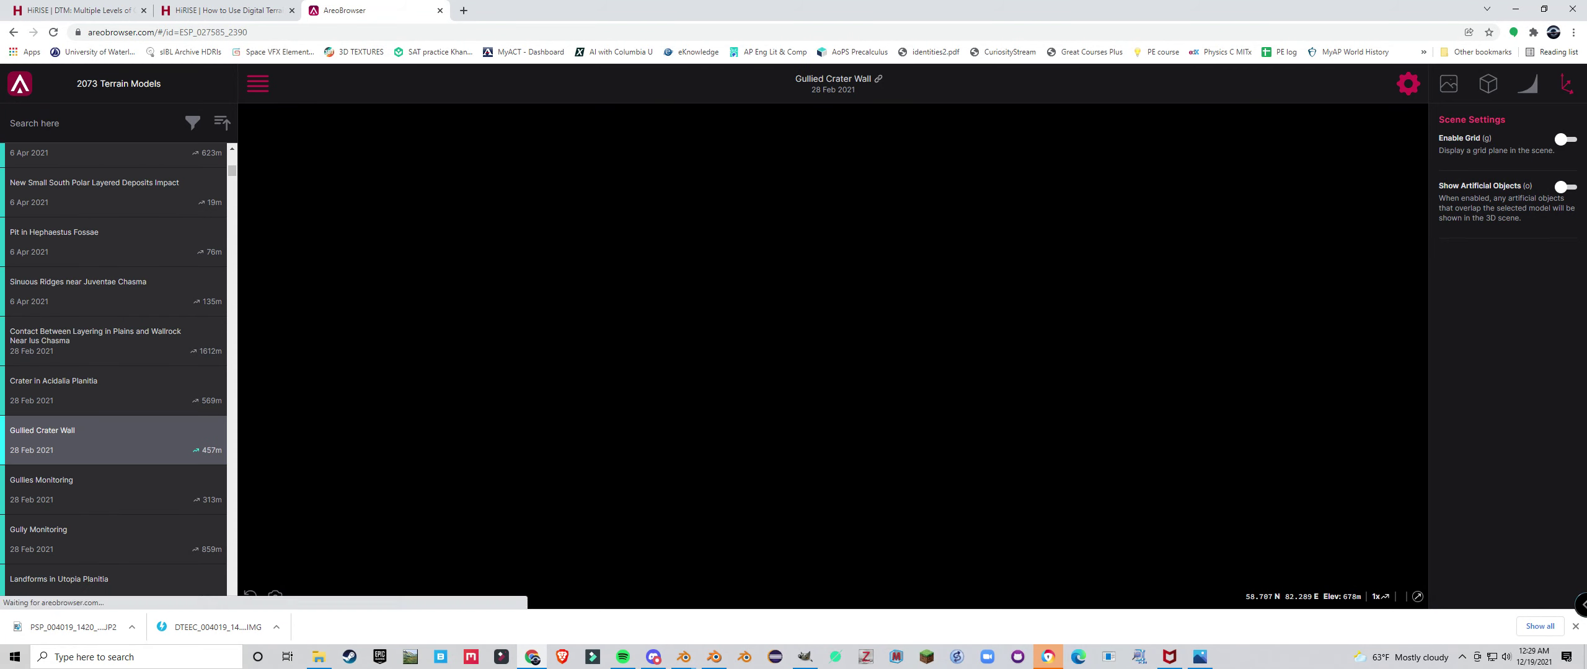
pyautogui.moveTo(917, 372); pyautogui.dragTo(731, 372)
# Load the Slope Monitoring terrain model dated 31 May 2021 from the list
pyautogui.scroll(6, 174, 250)
pyautogui.scroll(5, 118, 247)
pyautogui.click(118, 241)
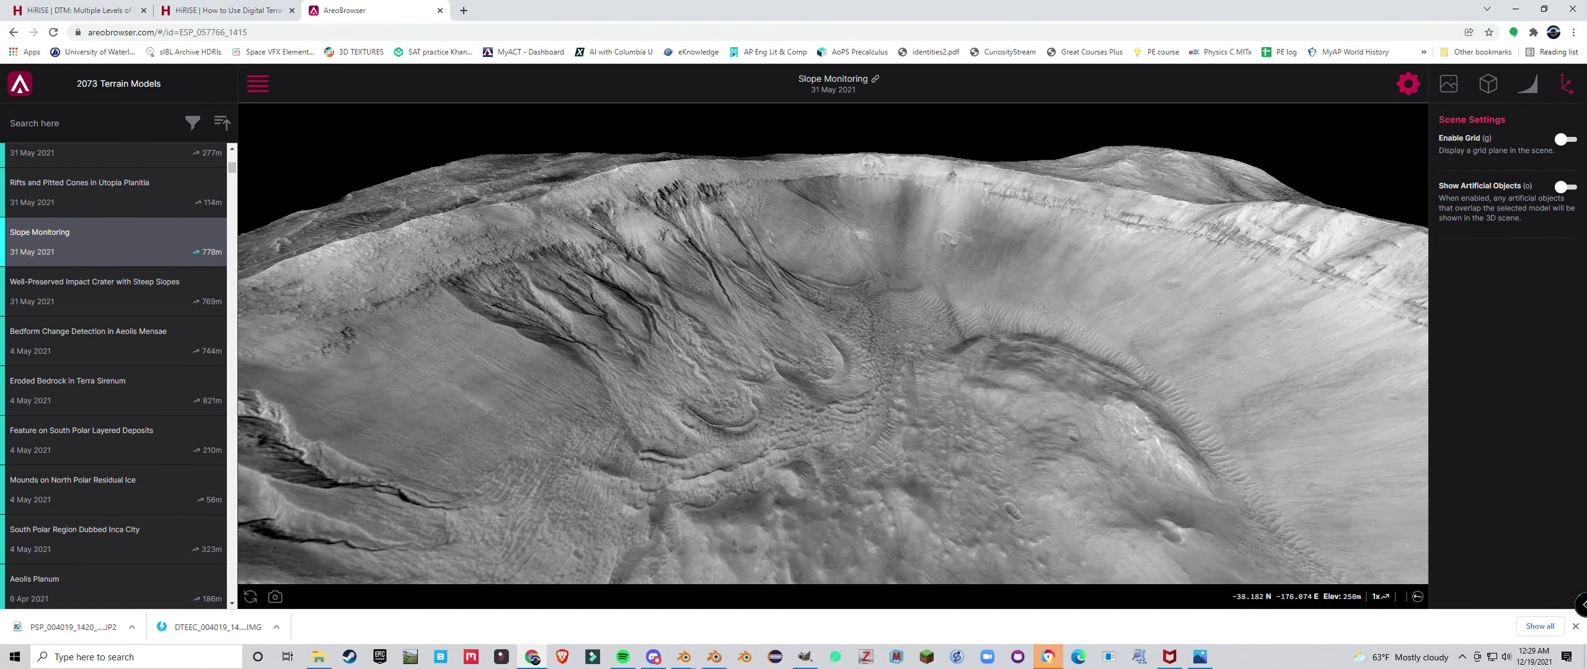
# Browse the newer terrain models and load Candidate Recent Impact Site (6 Jul 2021)
pyautogui.scroll(4, 118, 242)
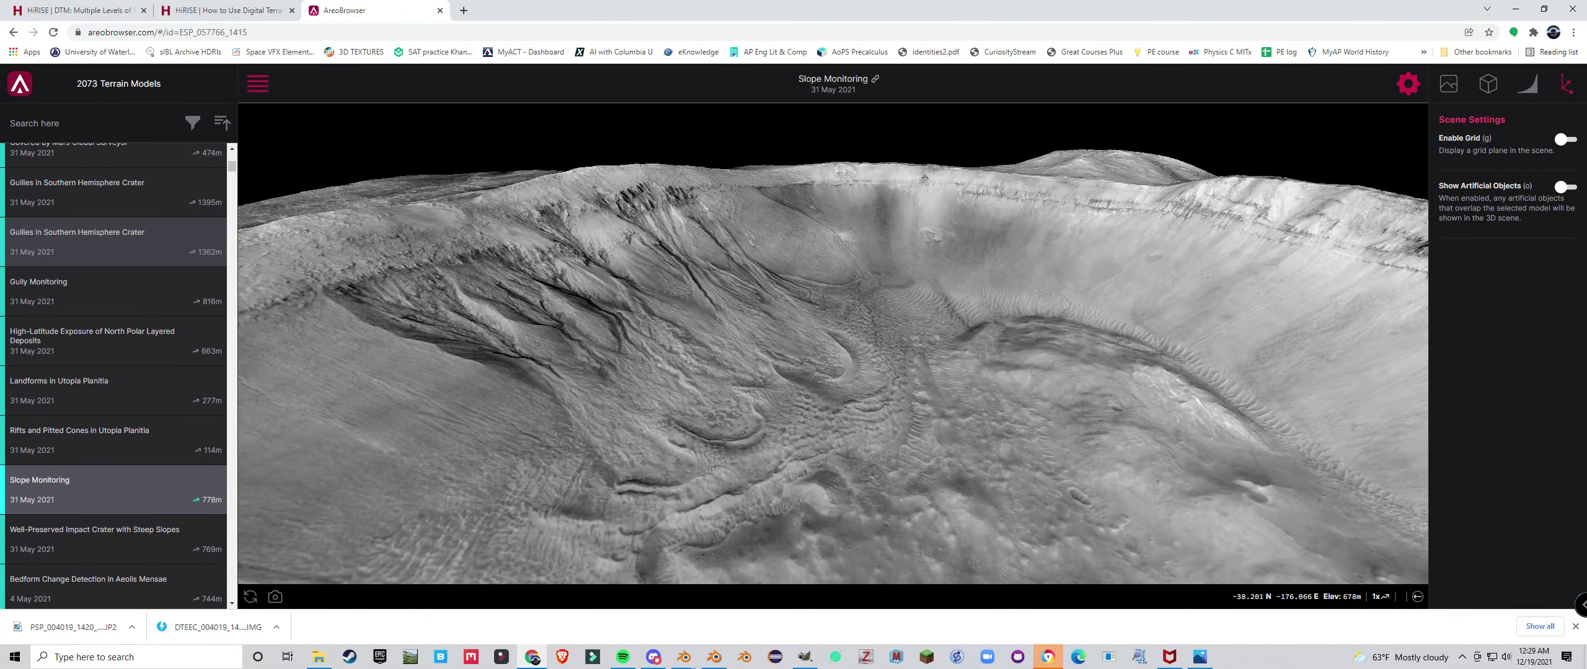
pyautogui.scroll(10, 118, 279)
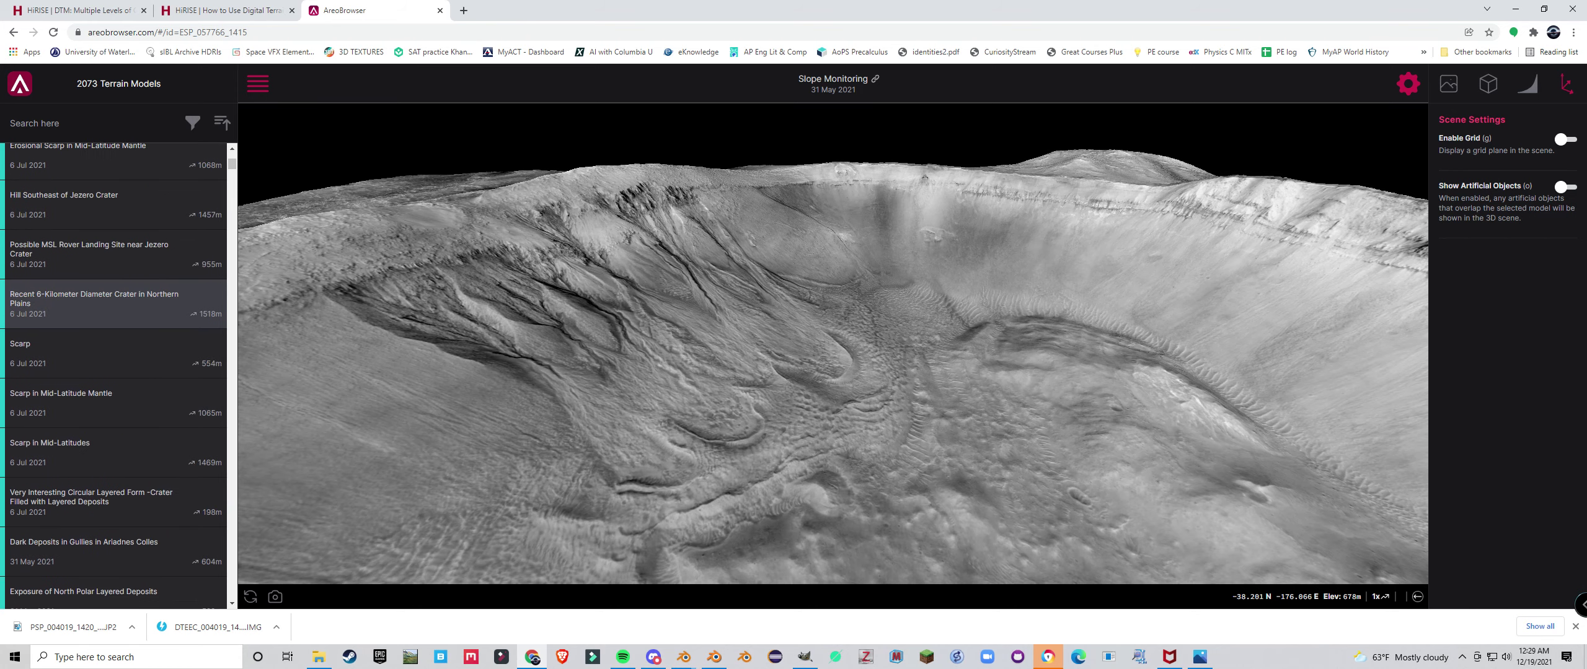
pyautogui.scroll(5, 114, 372)
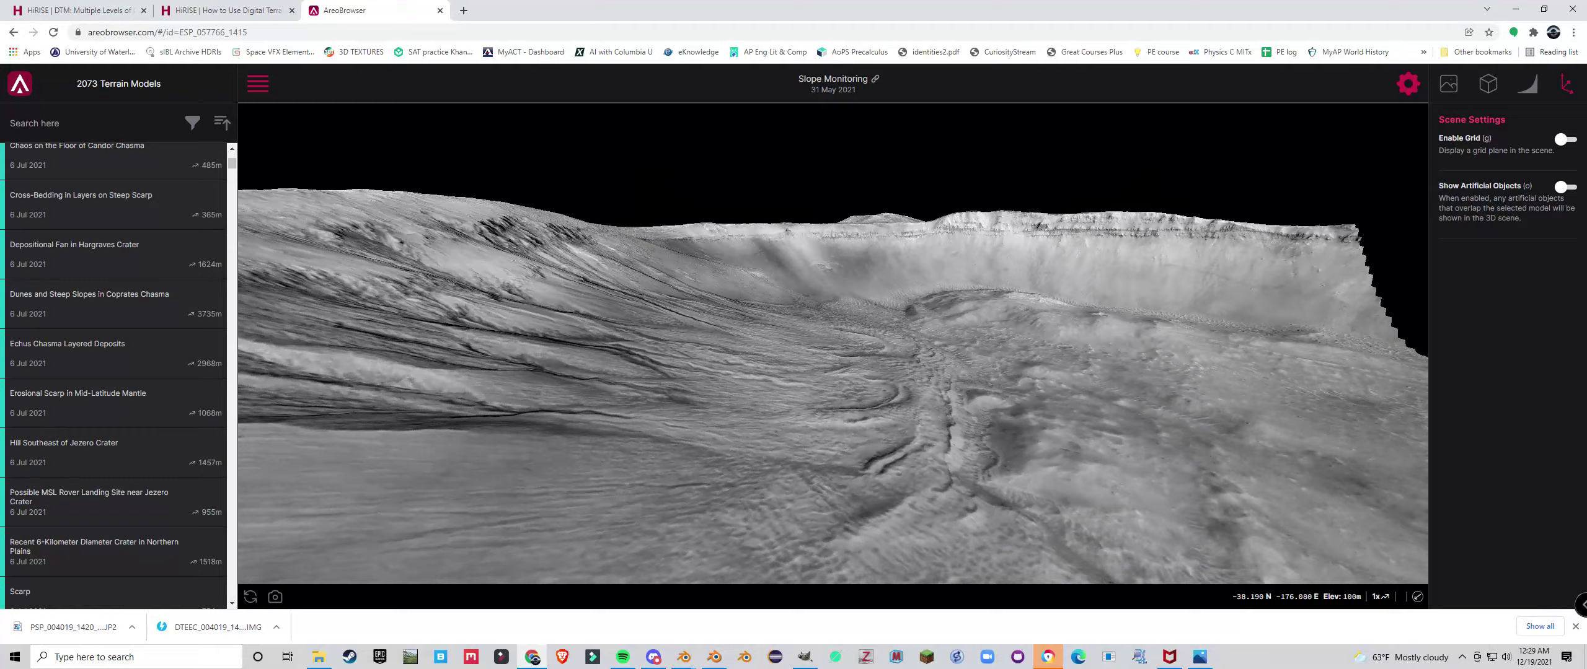
pyautogui.scroll(2, 114, 241)
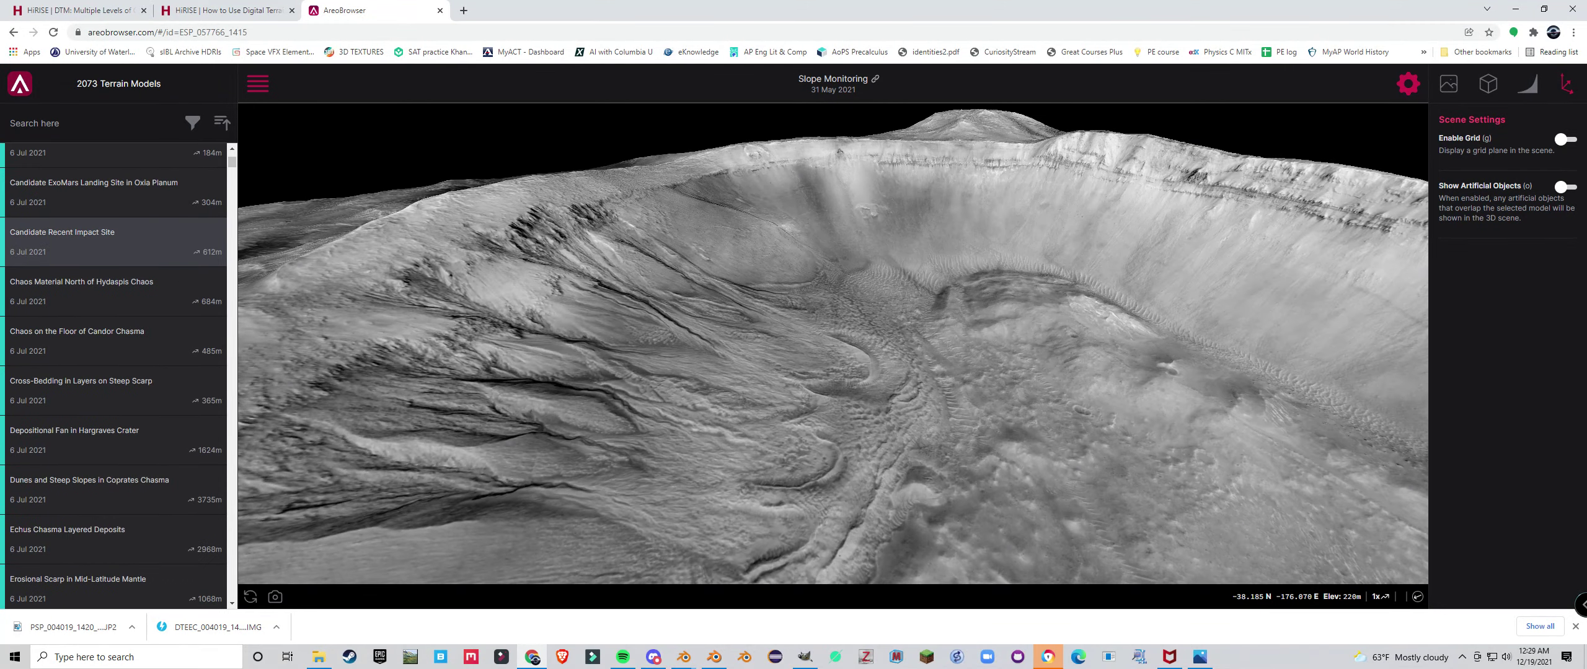
pyautogui.click(114, 241)
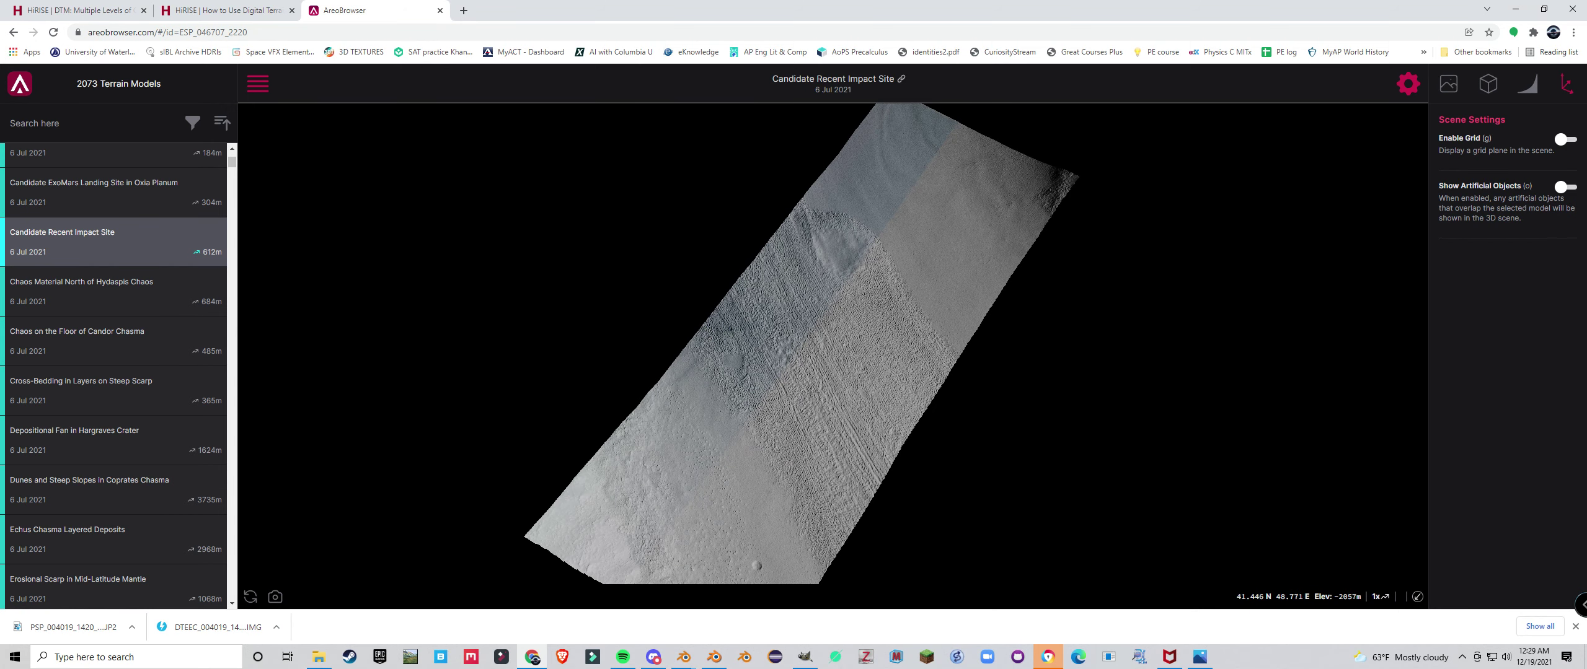
# View Scalloped Surface in Utopia Region and load Possible Carbonate in Libya Montes Region, both dated 31 Aug 2021
pyautogui.scroll(7, 124, 278)
pyautogui.click(124, 237)
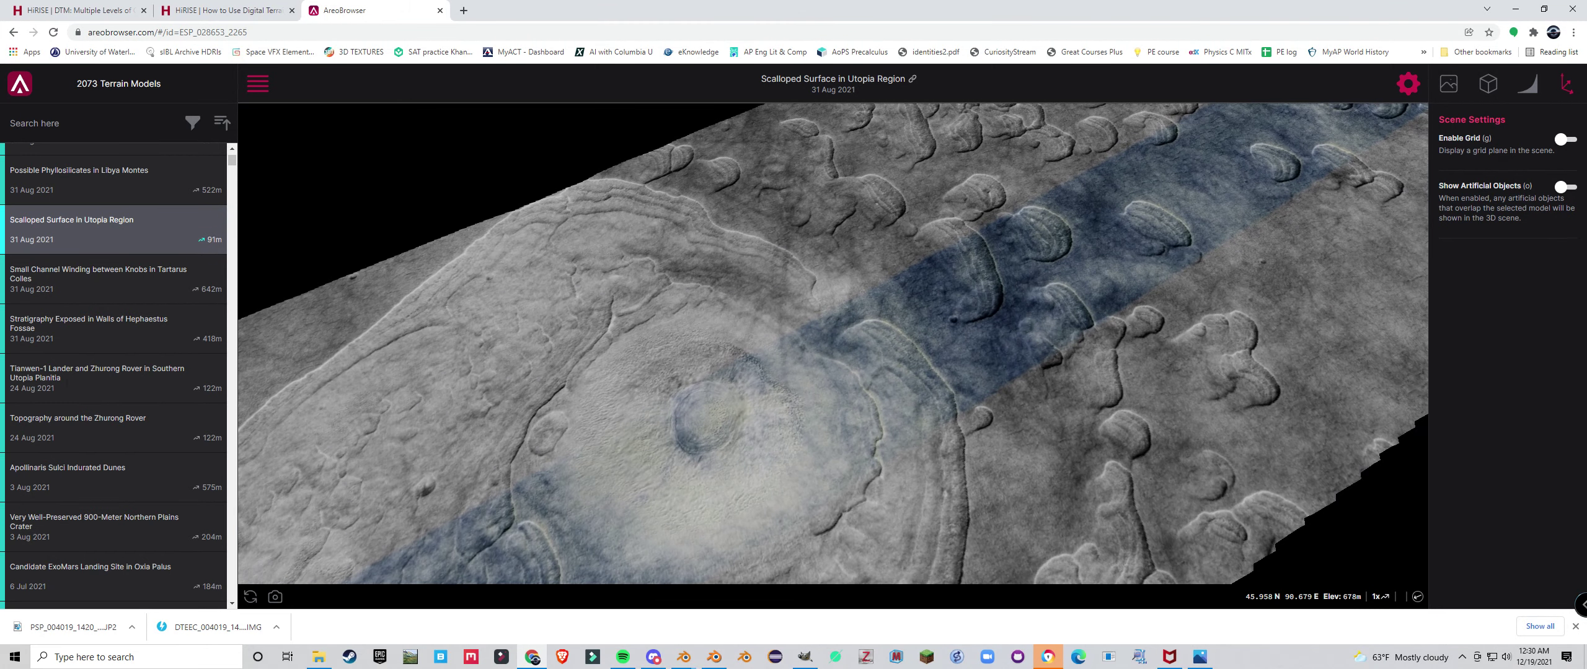
pyautogui.scroll(2, 113, 254)
pyautogui.click(113, 254)
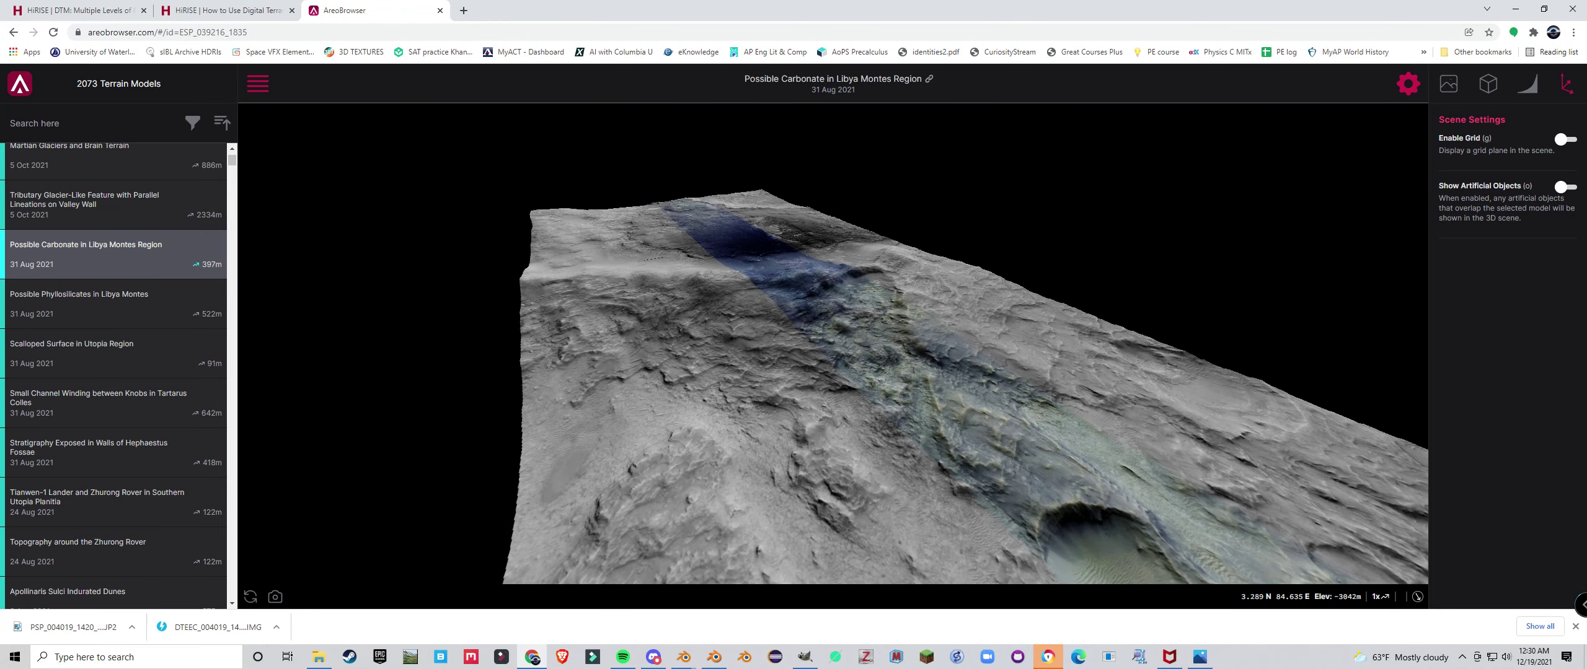
# Examine the Libya Montes terrain and its coloured strip from several angles and distances
pyautogui.moveTo(806, 347); pyautogui.dragTo(563, 348)
pyautogui.scroll(5, 833, 344)
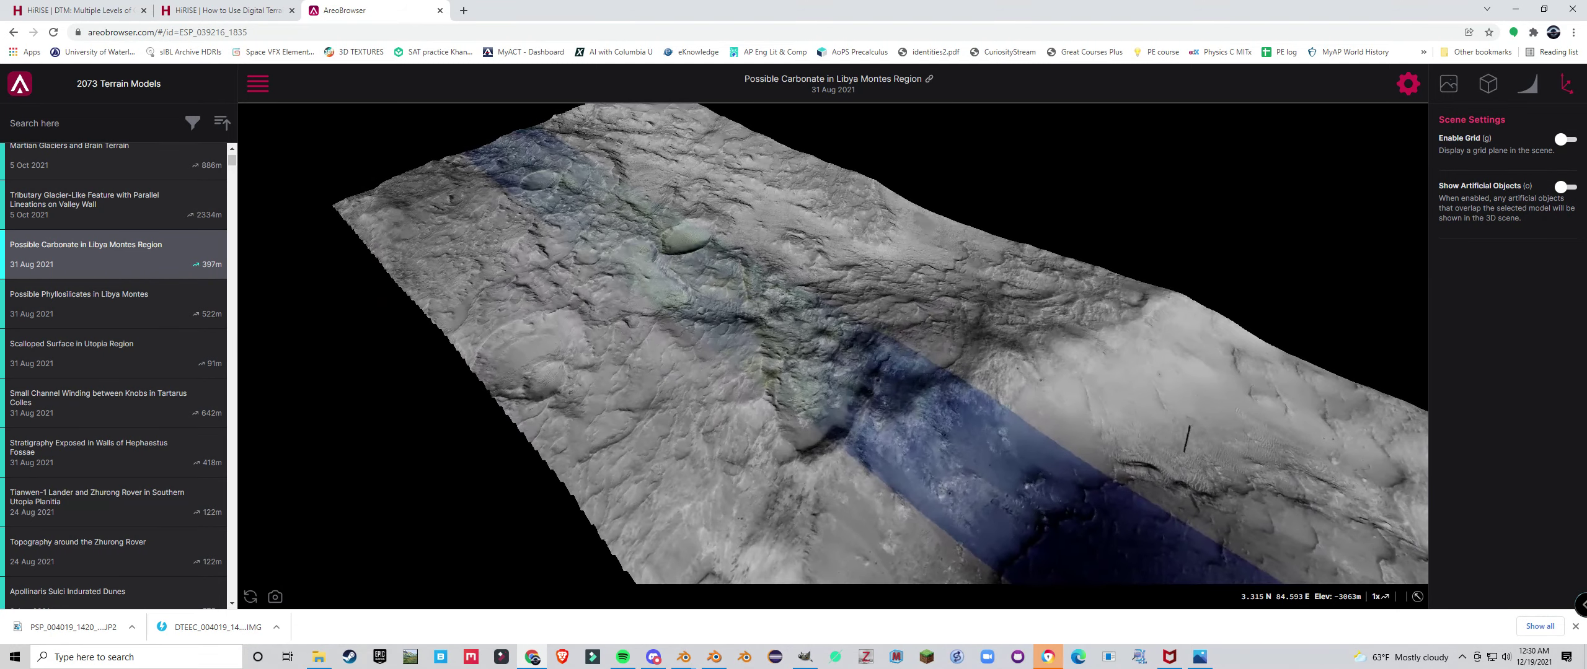
pyautogui.scroll(3, 833, 344)
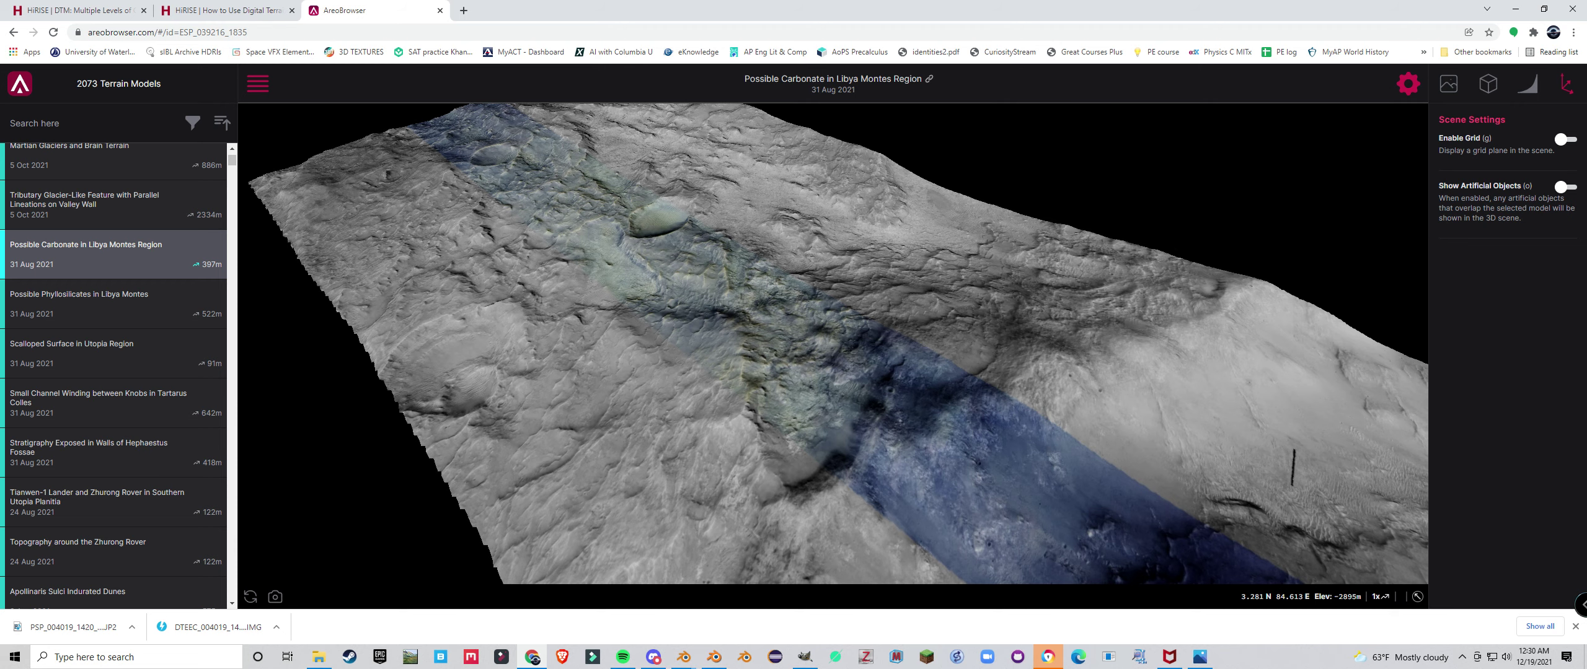
pyautogui.moveTo(868, 340); pyautogui.dragTo(776, 358)
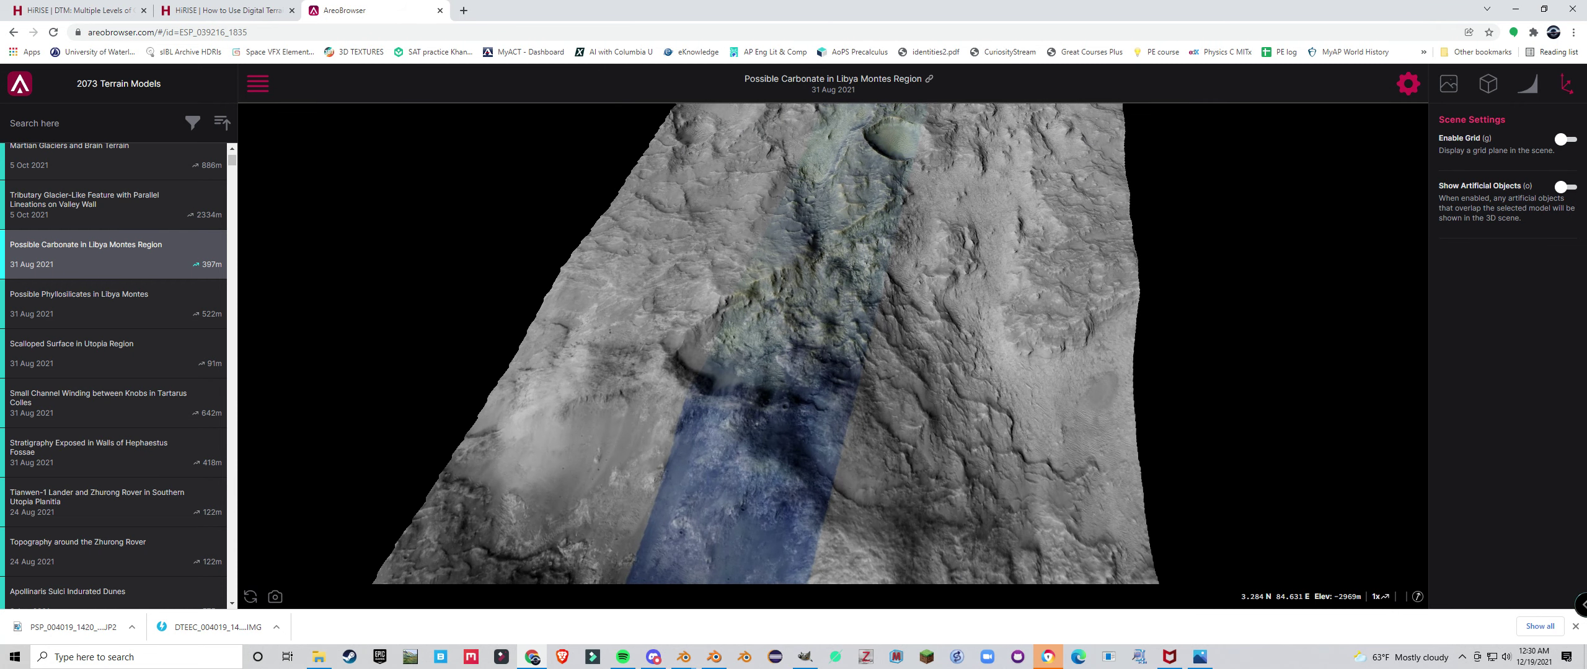
pyautogui.scroll(-2, 833, 344)
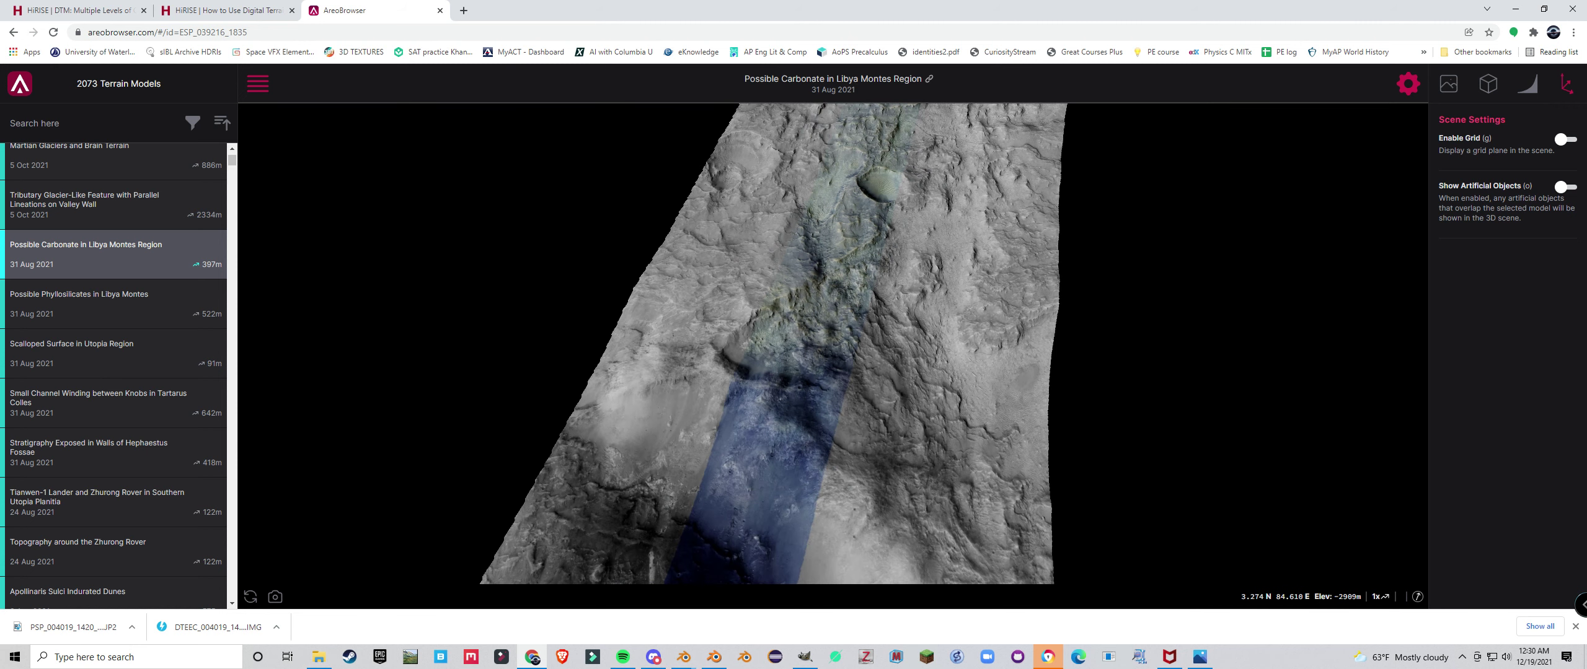
pyautogui.scroll(5, 833, 344)
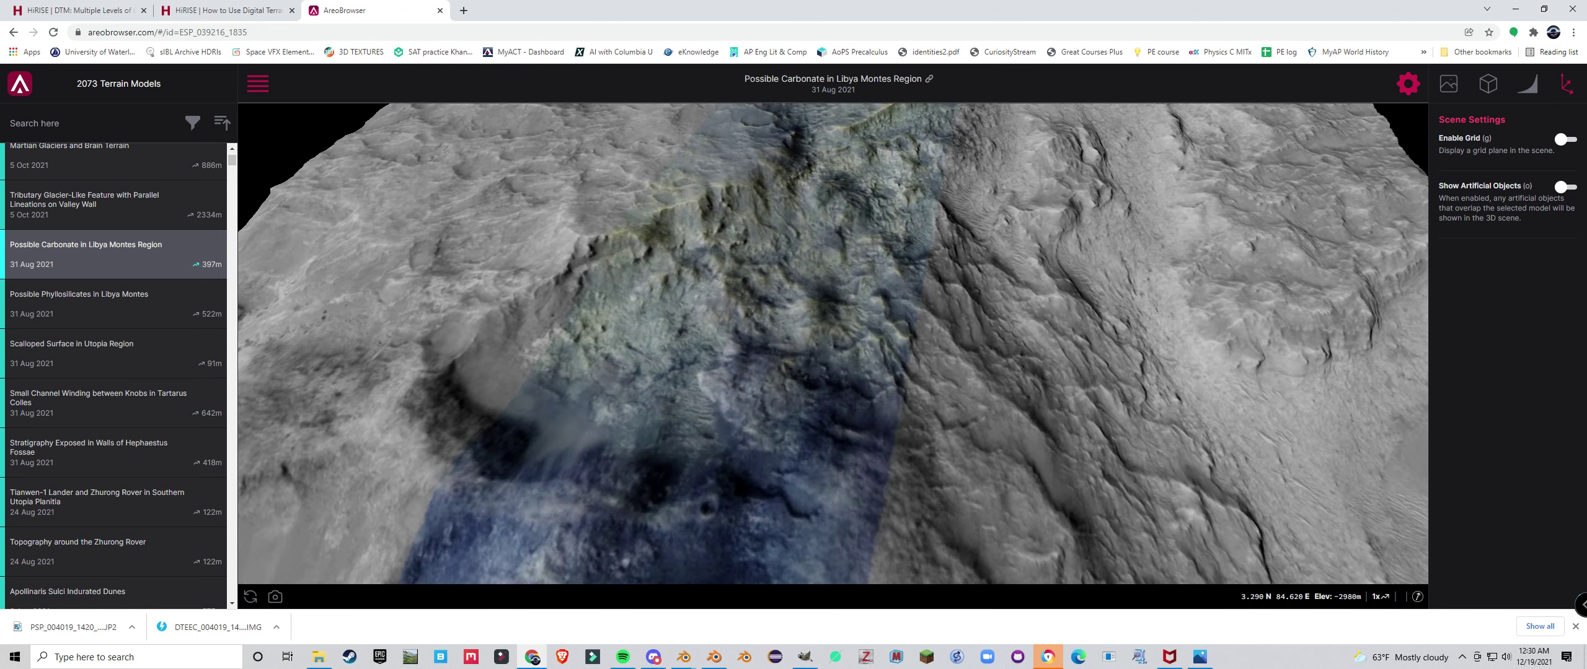
pyautogui.scroll(-3, 833, 344)
pyautogui.moveTo(868, 334); pyautogui.dragTo(713, 310)
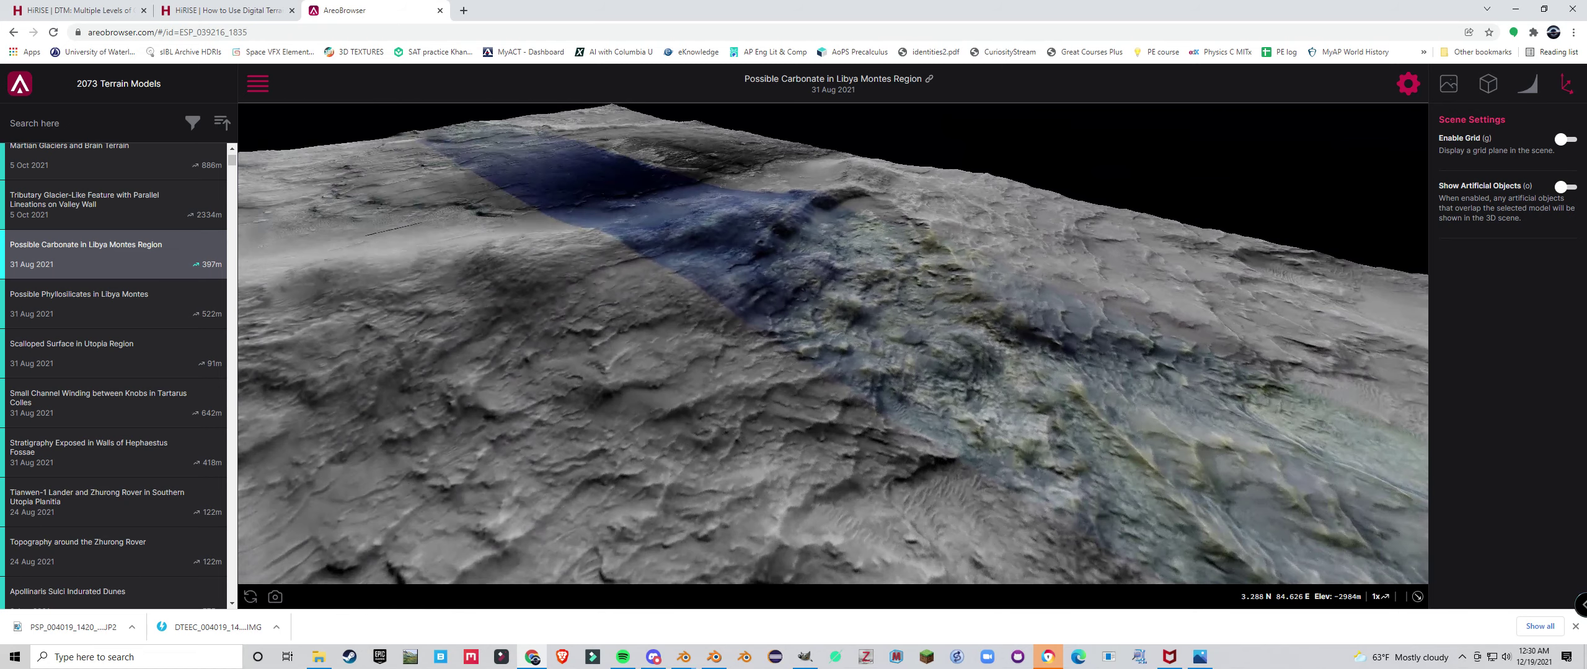
pyautogui.scroll(-3, 833, 344)
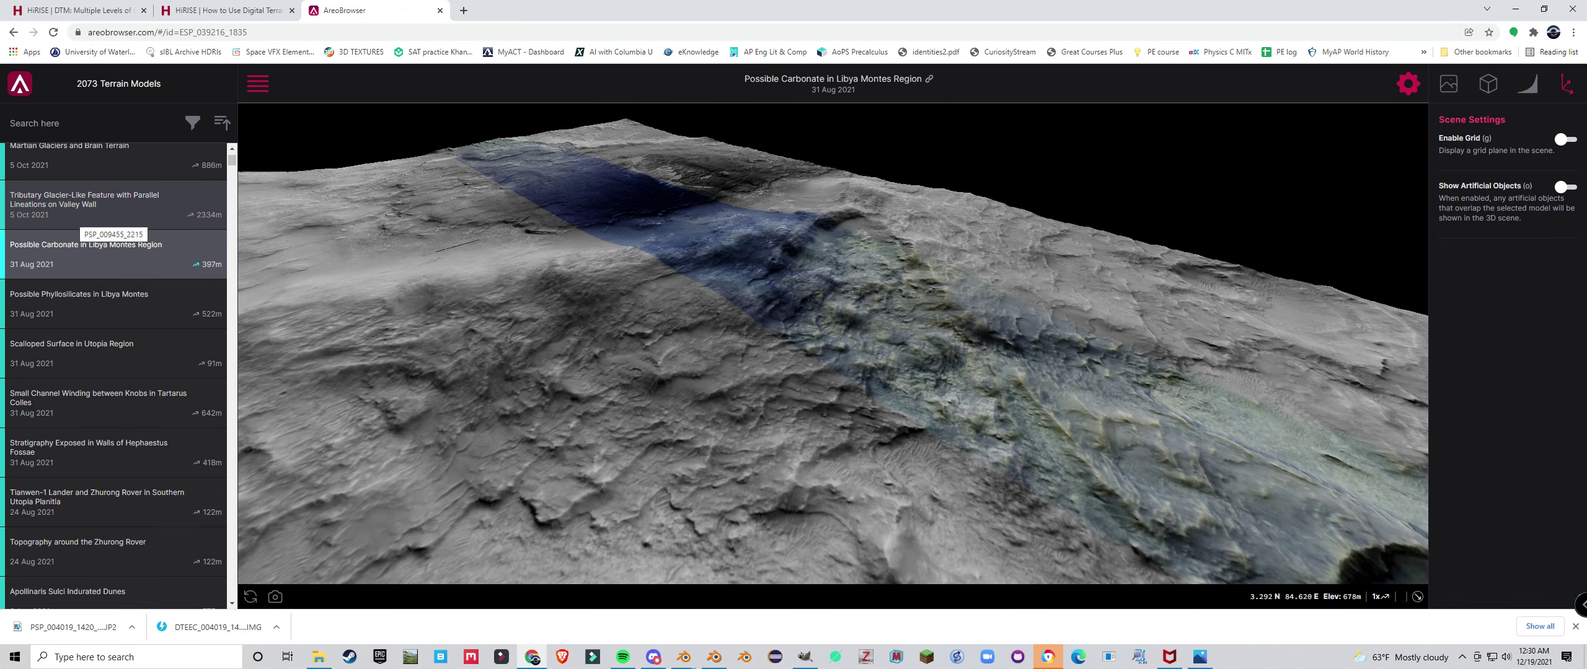
pyautogui.scroll(5, 79, 222)
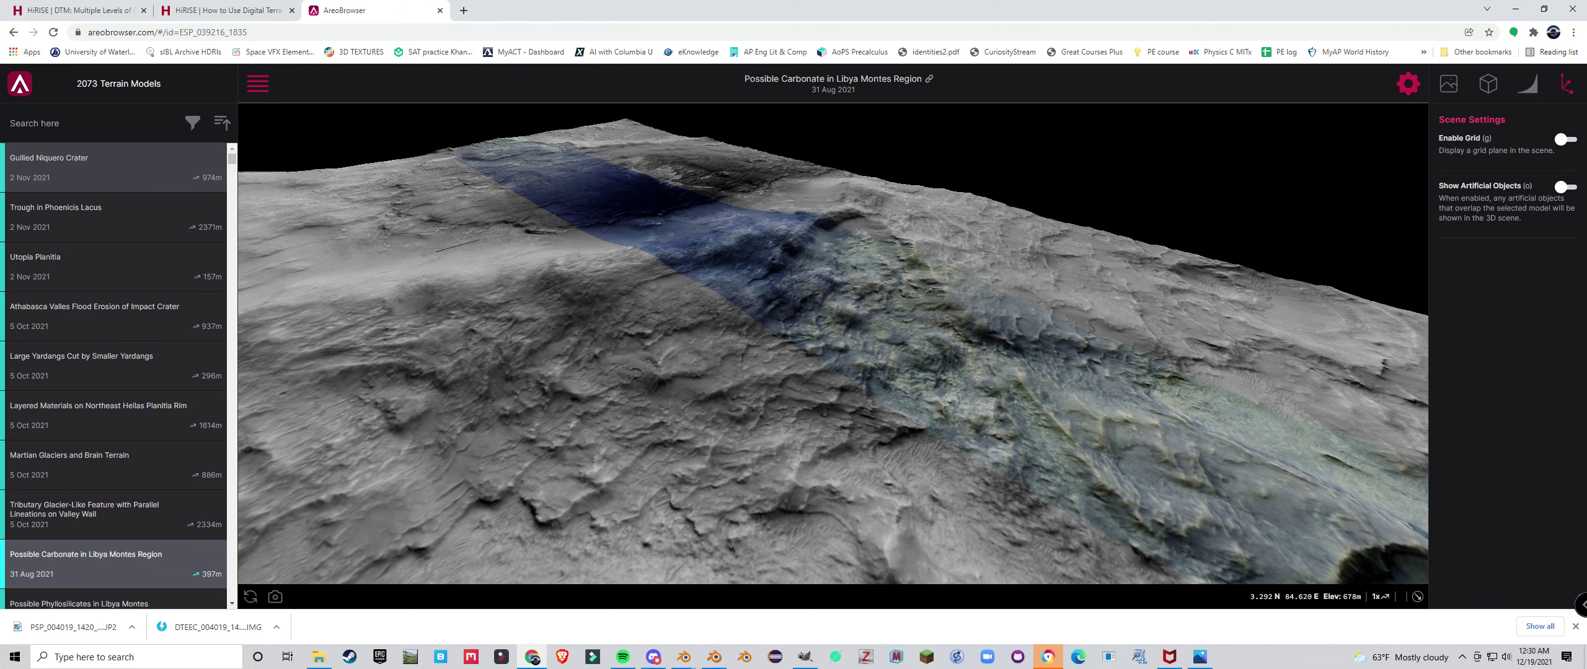
# Check Blender's HiRISE terrain import, then switch to GIMP and open PSP_004019_1420_RED_A_01_ORTHO.JP2
pyautogui.click(713, 657)
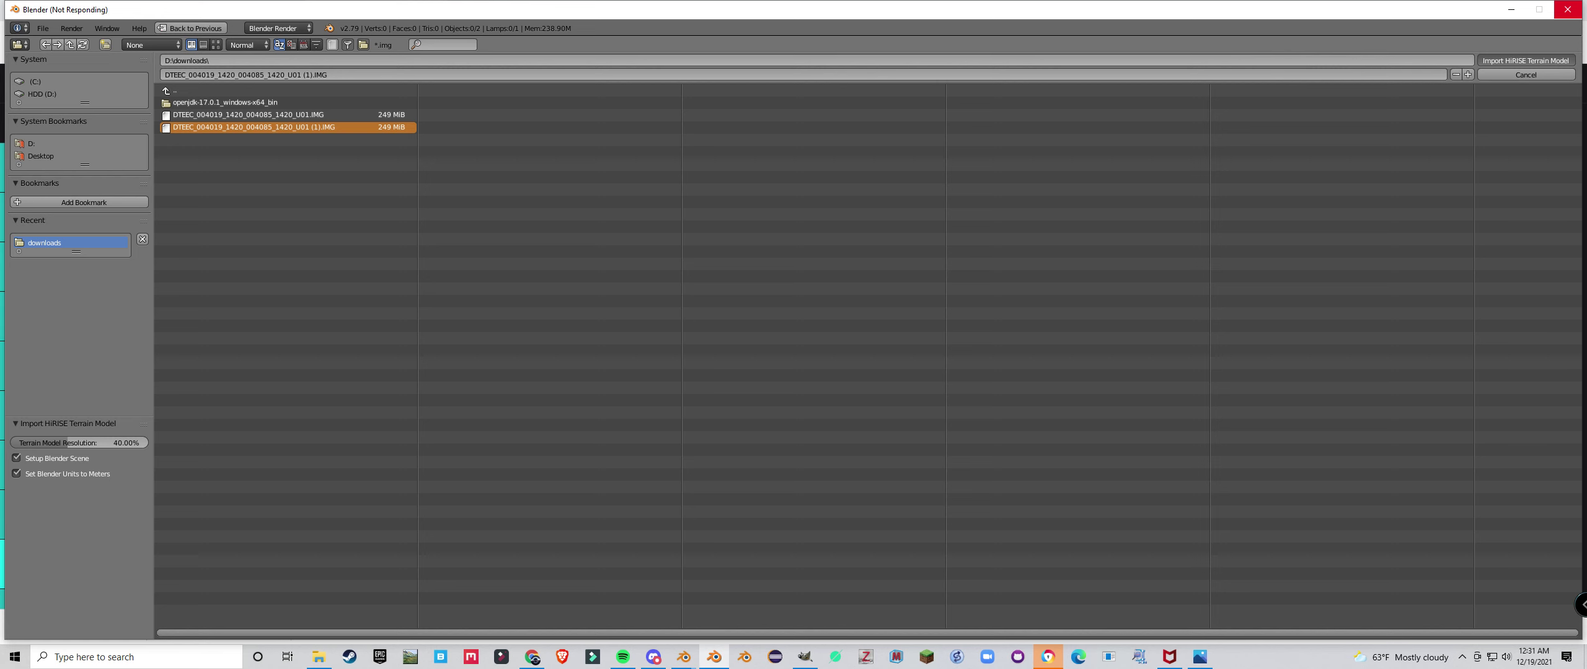
pyautogui.click(804, 657)
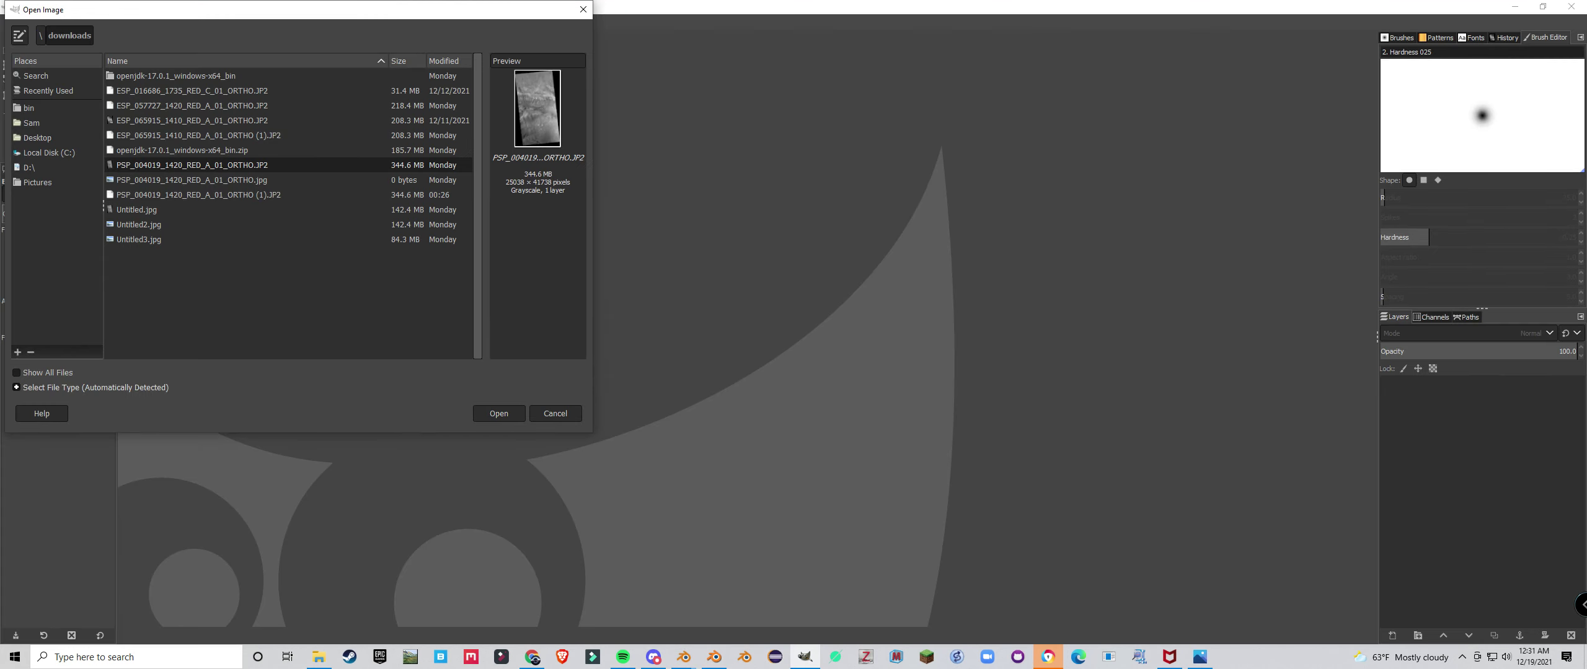
pyautogui.press('Return')
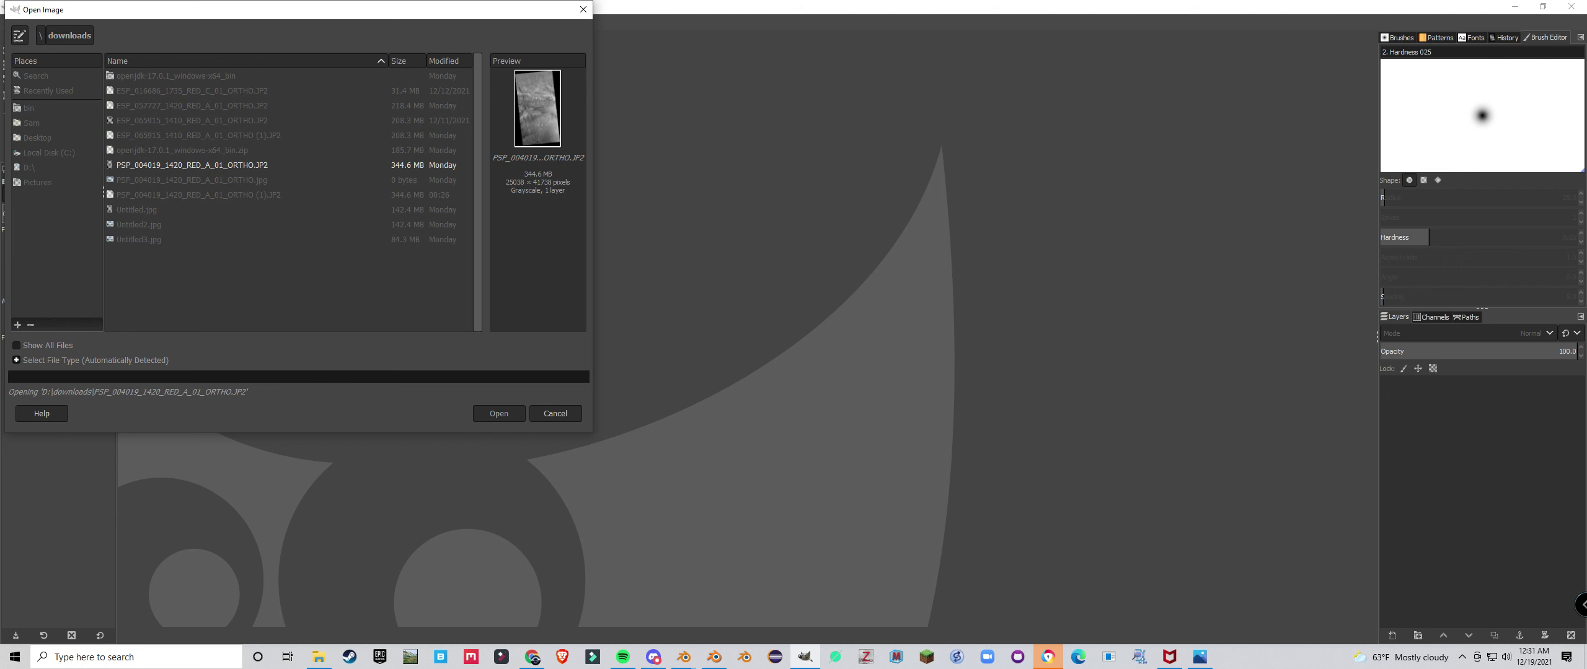
# Return to the browser, view Utopia Planitia and Trough in Phoenicis Lacus, and highlight AreoBrowser's web address
pyautogui.click(532, 657)
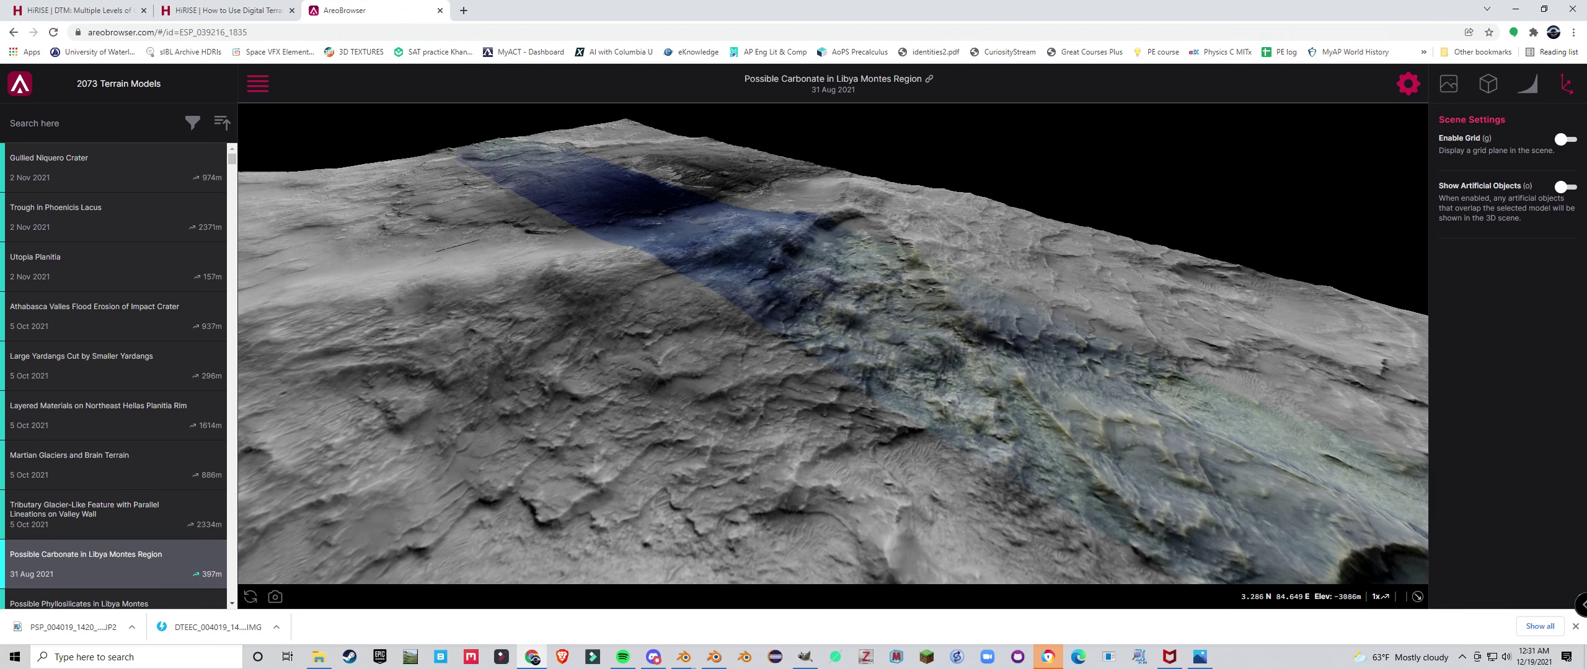
pyautogui.scroll(-2, 115, 437)
pyautogui.scroll(2, 115, 438)
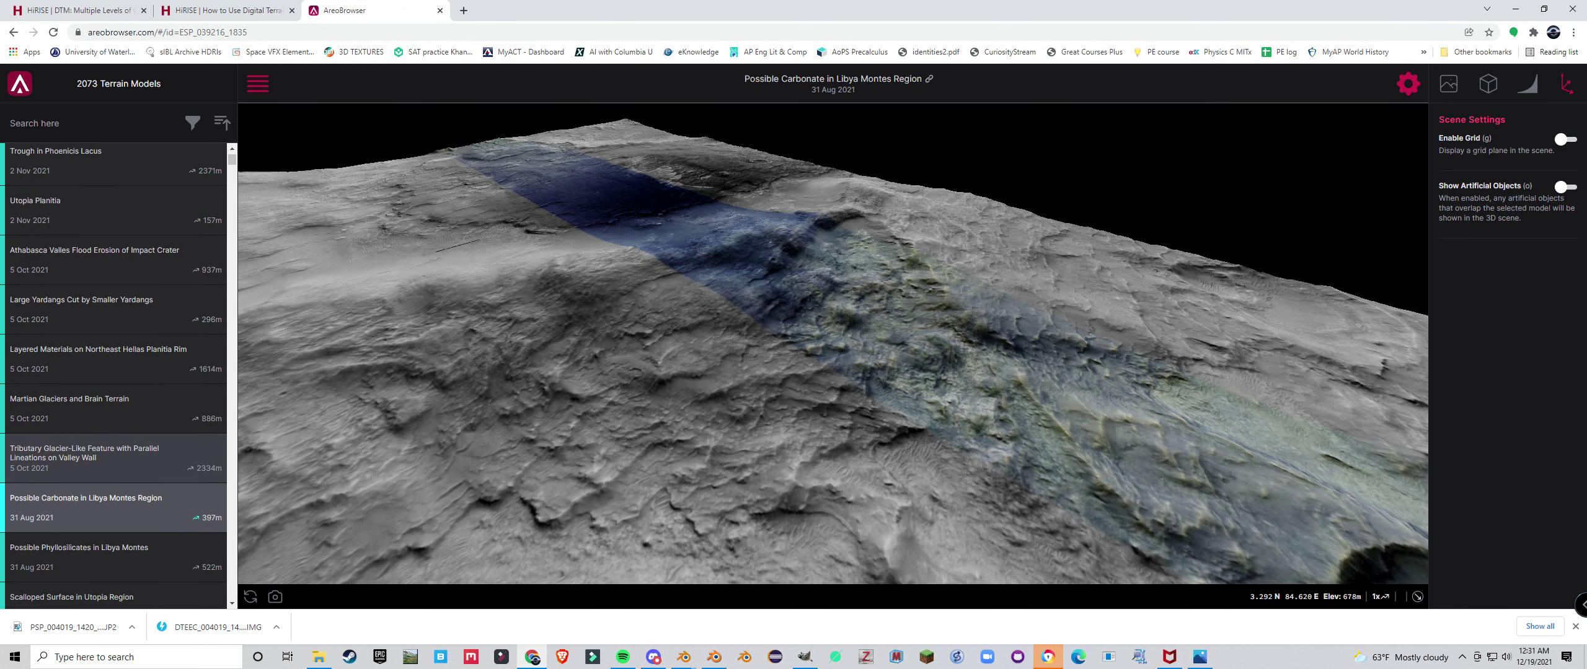
pyautogui.click(115, 267)
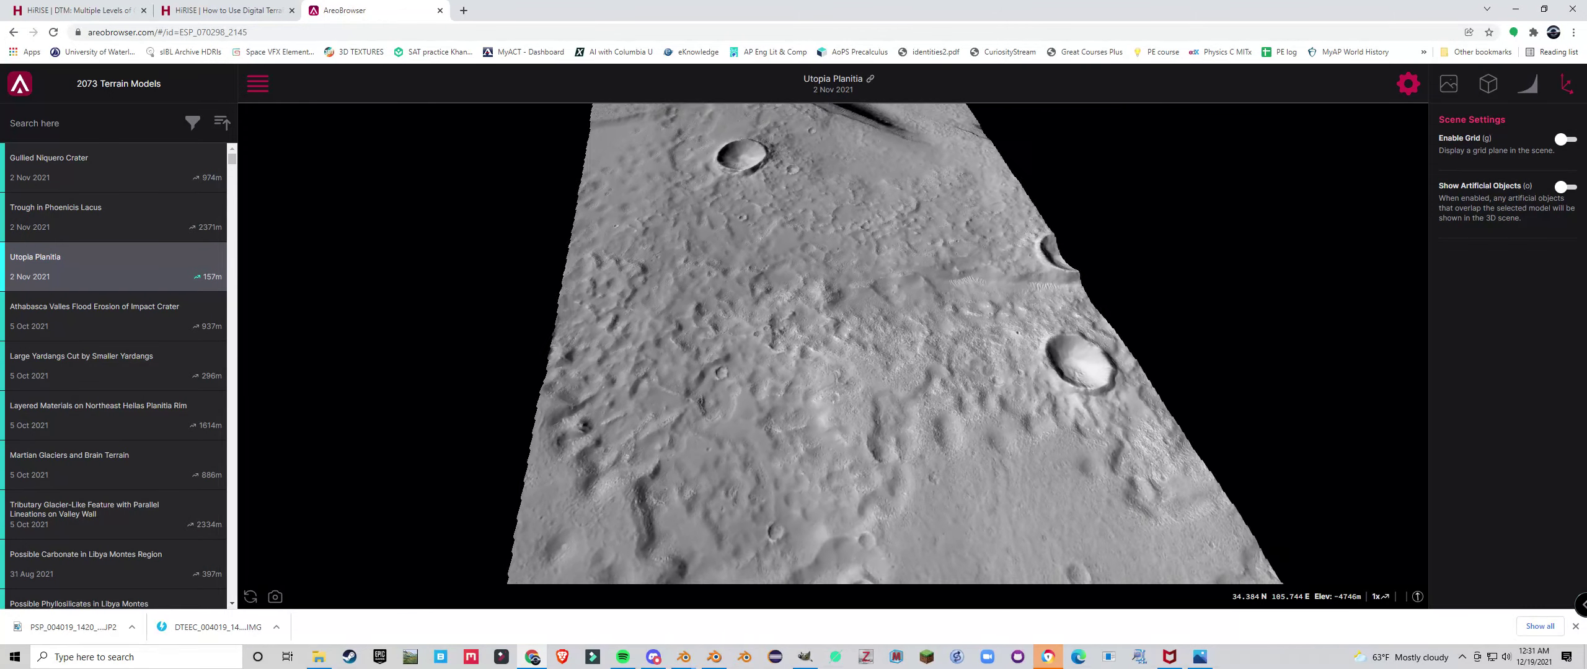
pyautogui.click(115, 217)
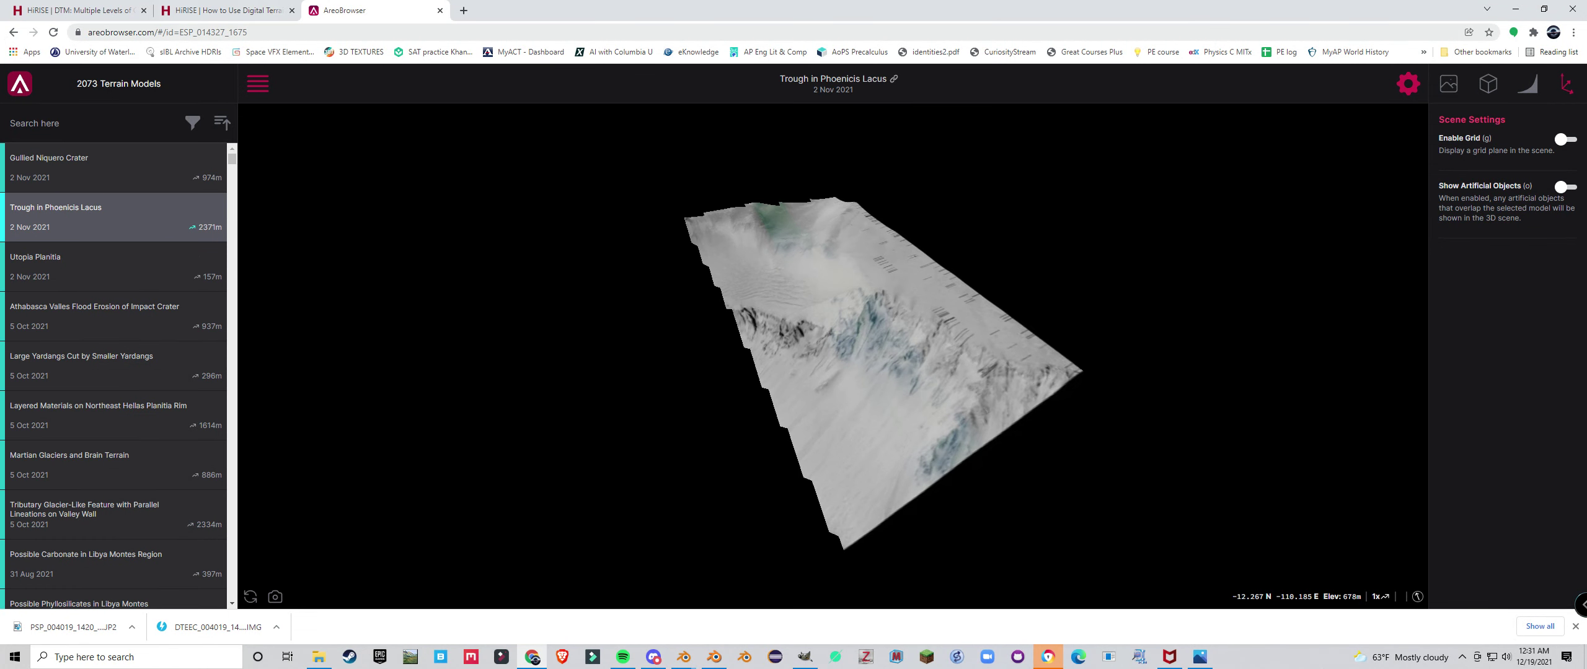
pyautogui.moveTo(155, 32); pyautogui.dragTo(133, 32)
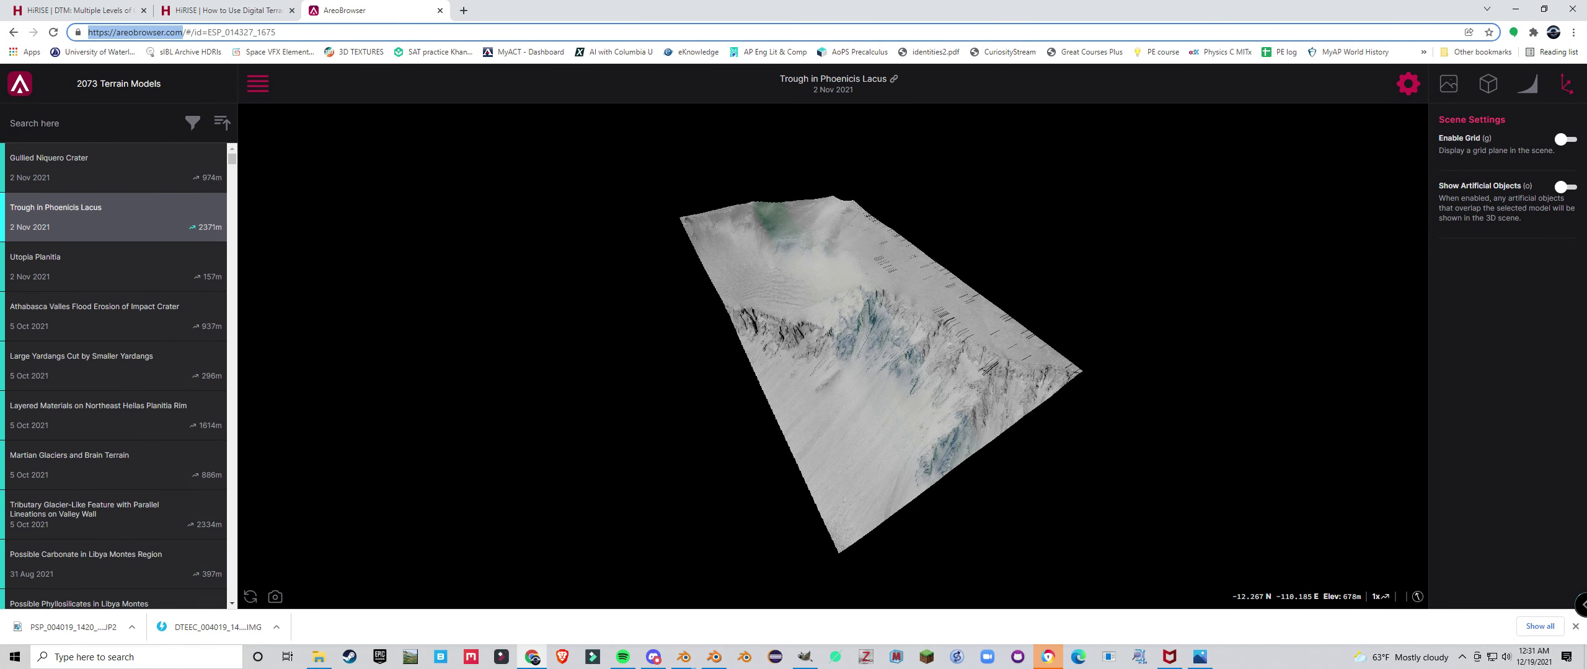
# View the Gullied Niquero Crater terrain model, then the Scalloped Surface in Utopia Region model
pyautogui.click(111, 168)
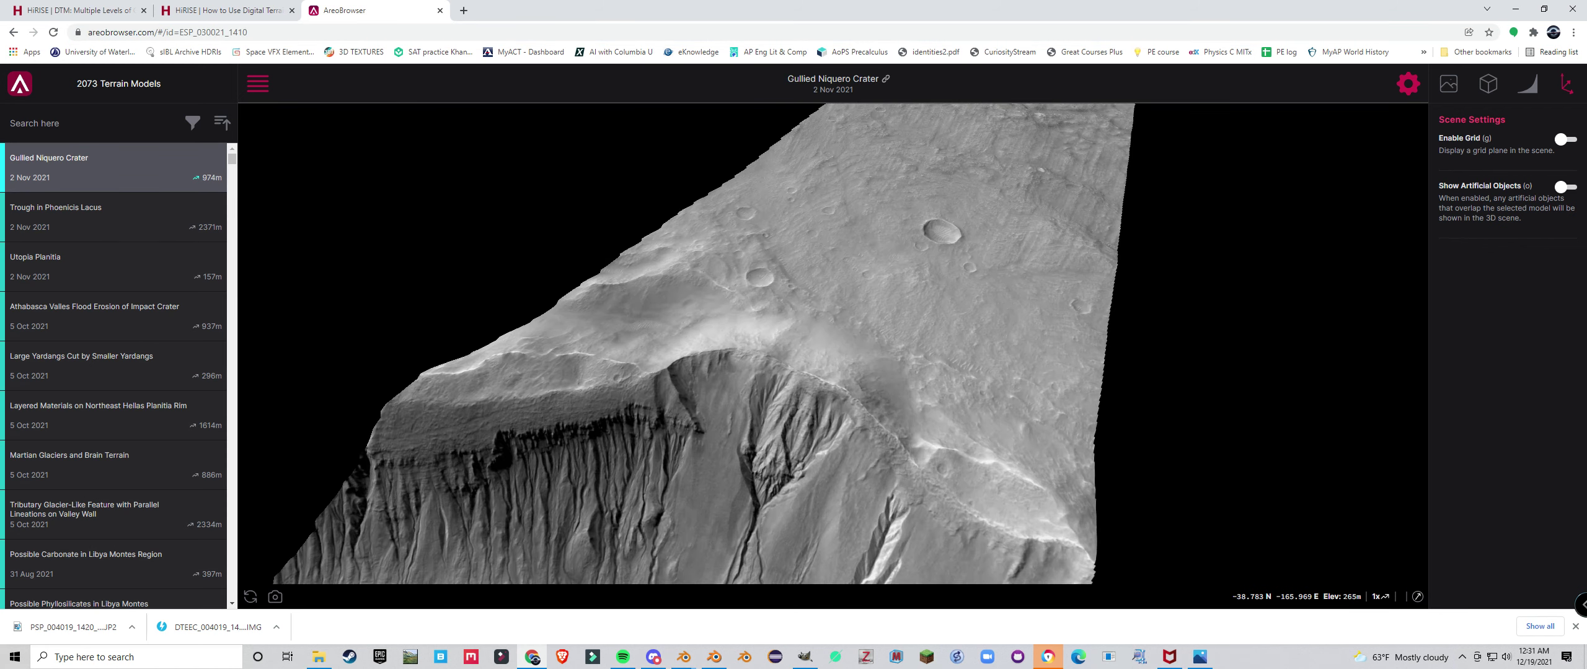
pyautogui.scroll(-2, 112, 372)
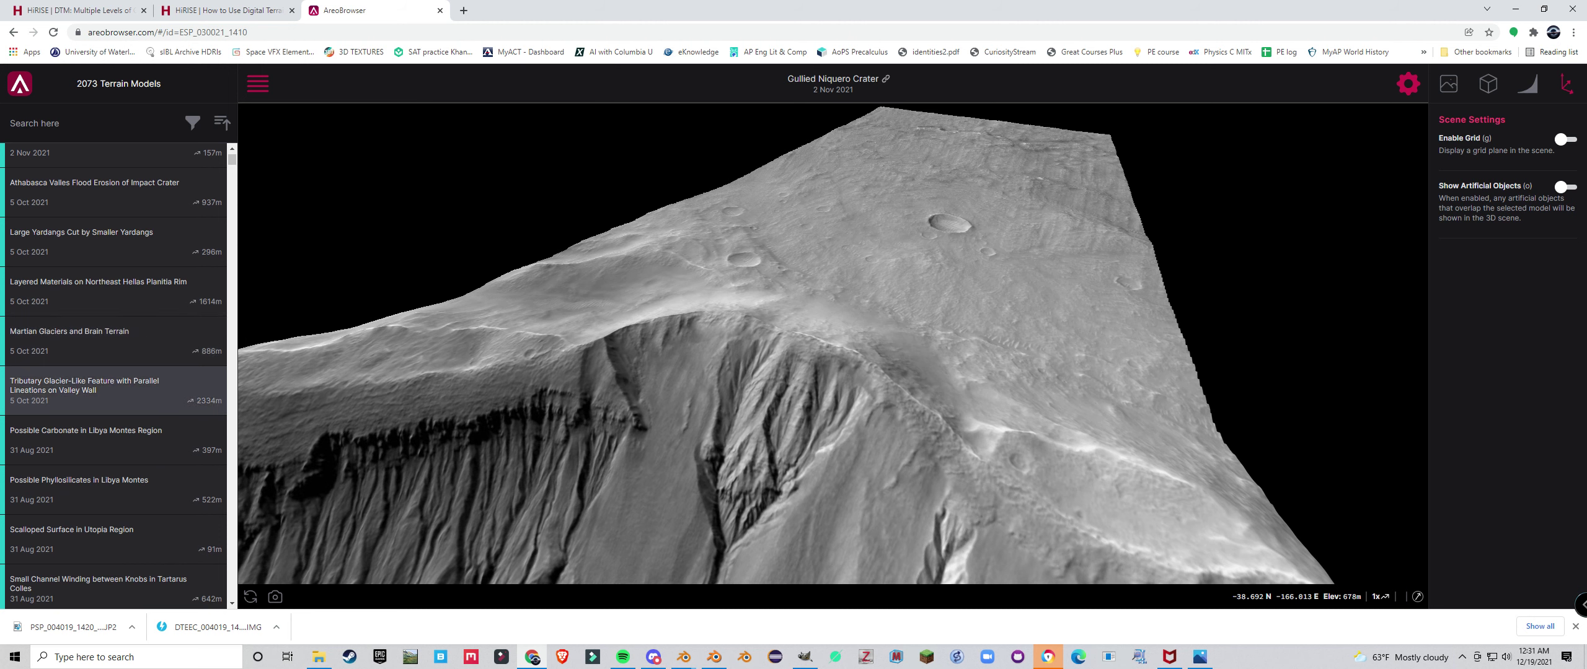
pyautogui.scroll(-1, 80, 434)
pyautogui.doubleClick(79, 467)
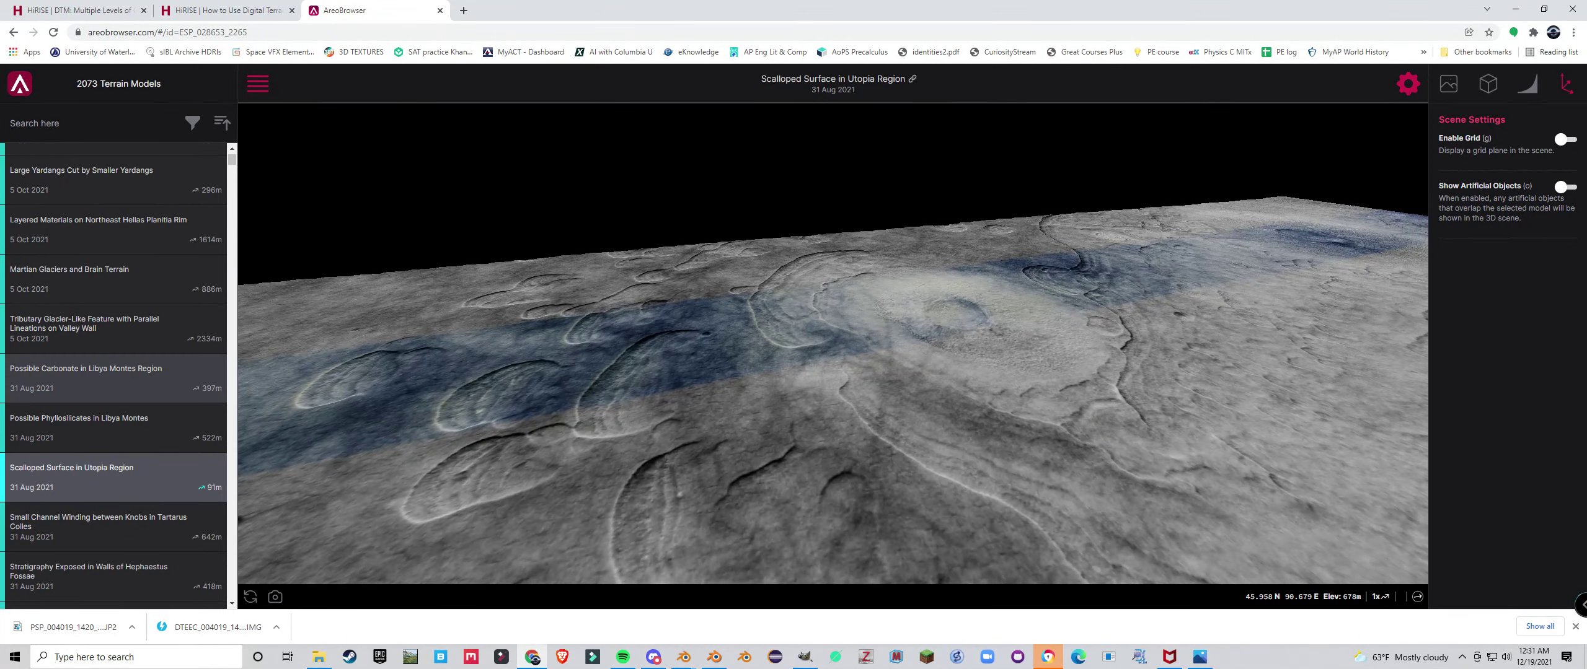
# View Small Channel Winding between Knobs in Tartarus Colles and Stratigraphy Exposed in Walls of Hephaestus Fossae
pyautogui.scroll(-2, 114, 452)
pyautogui.doubleClick(76, 393)
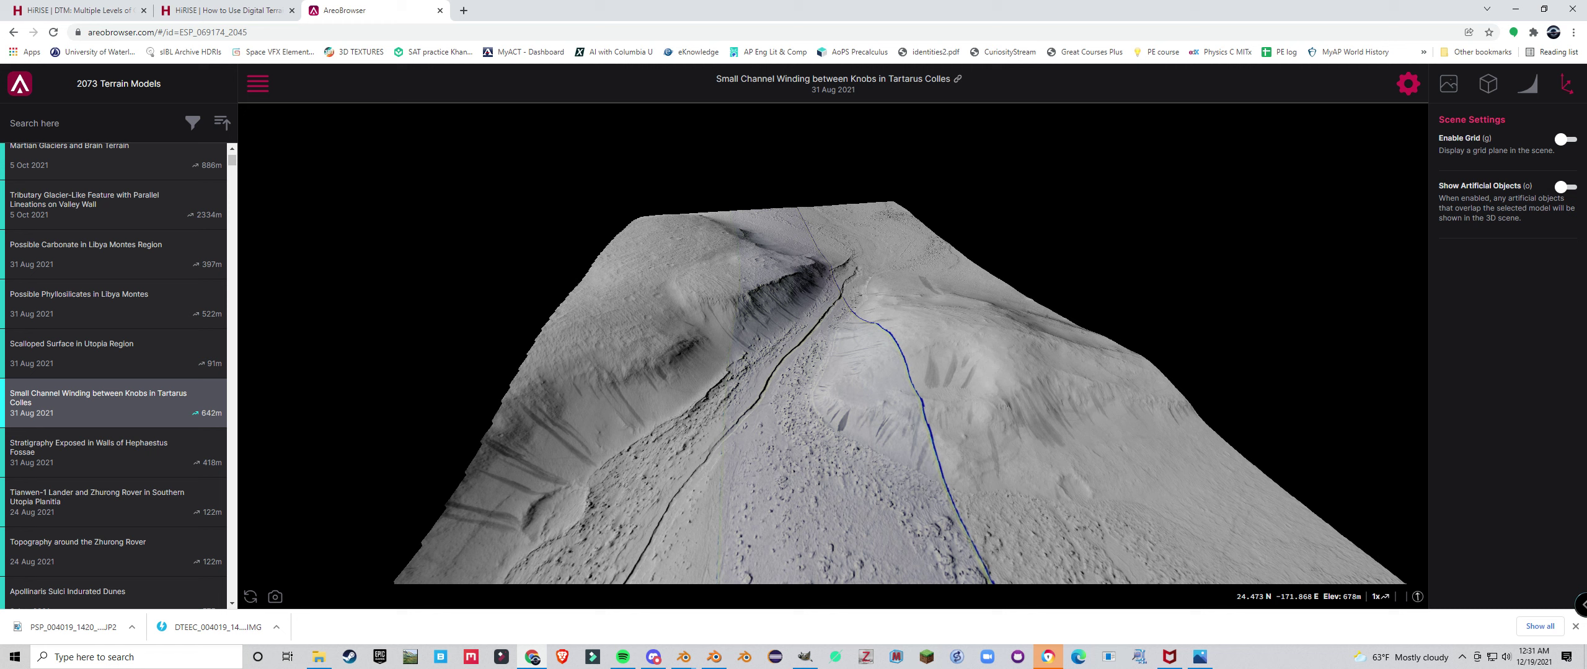
pyautogui.click(118, 453)
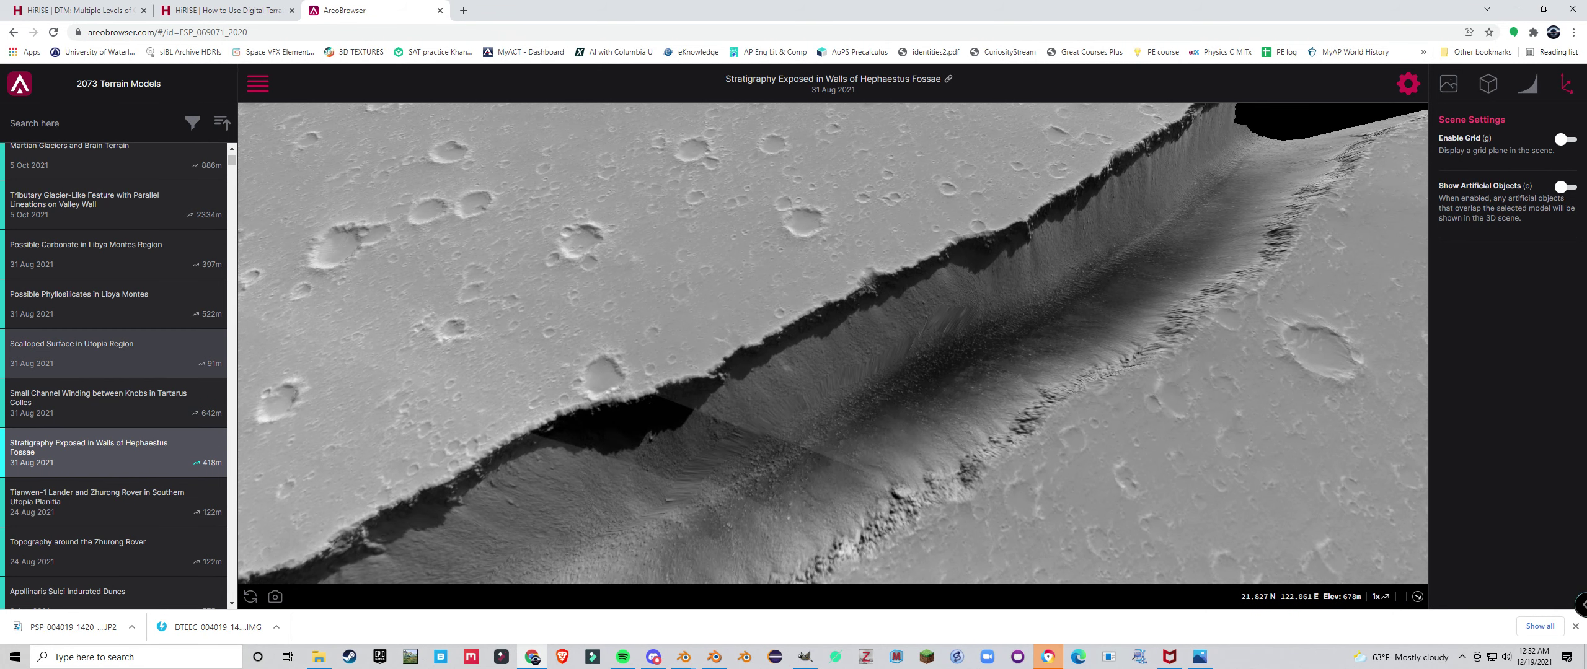
# View the 6 Jul 2021 terrains Candidate Recent Impact Site and Chaos on the Floor of Candor Chasma
pyautogui.scroll(-5, 111, 490)
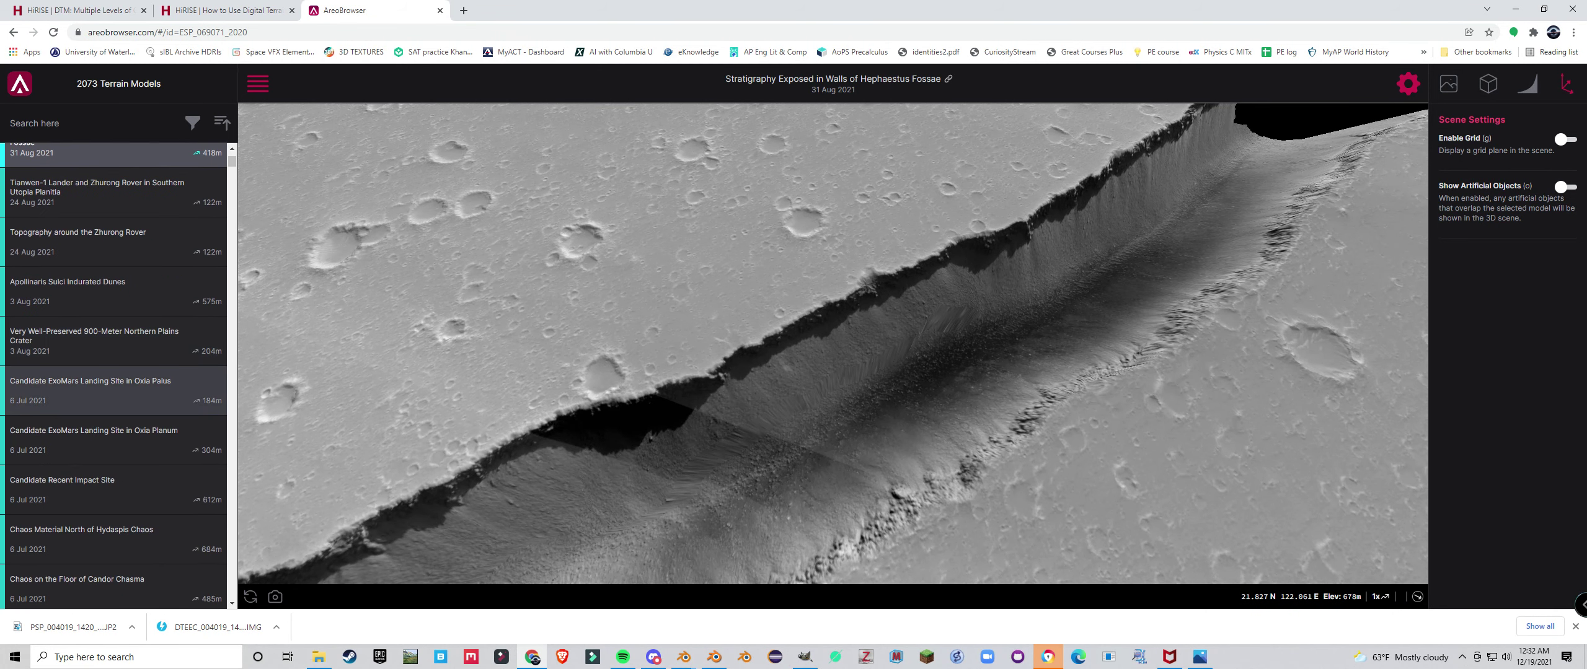
pyautogui.click(111, 490)
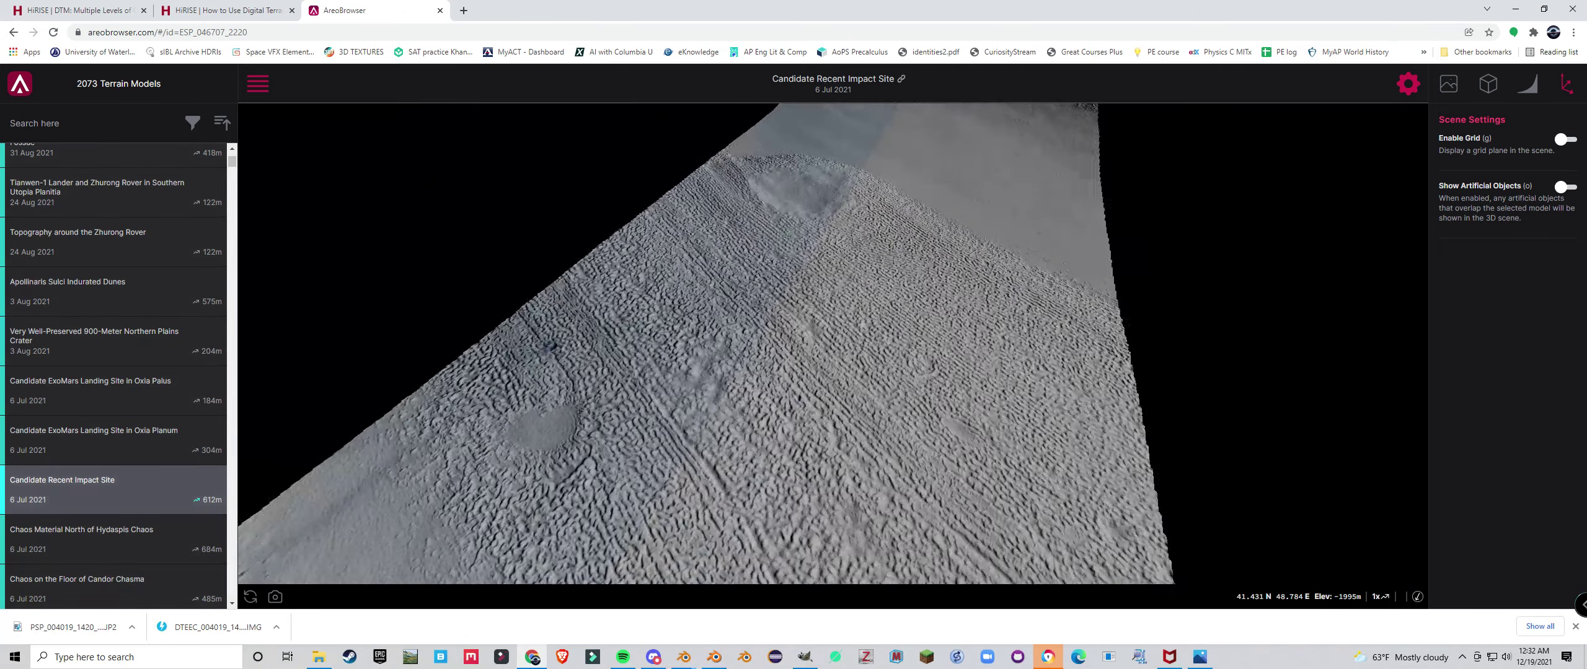
pyautogui.scroll(-3, 112, 403)
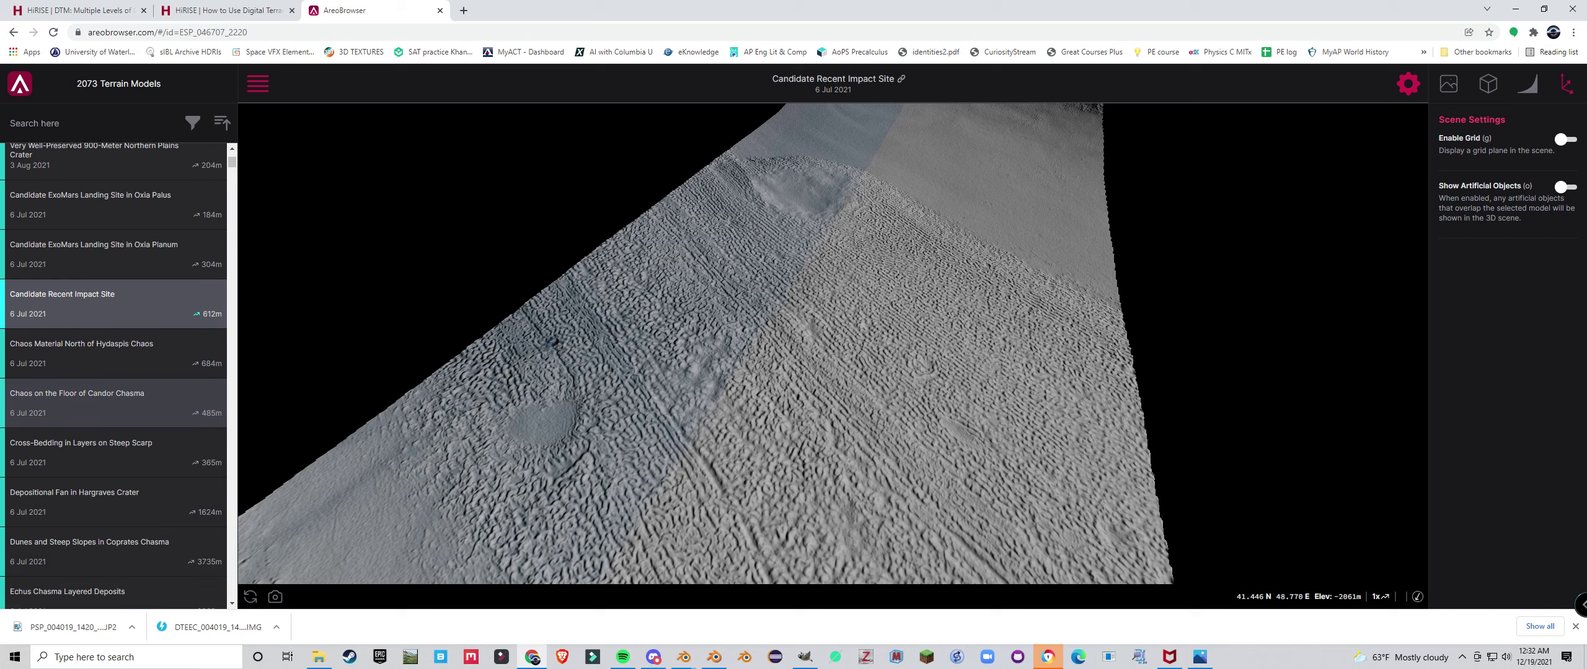
pyautogui.click(111, 403)
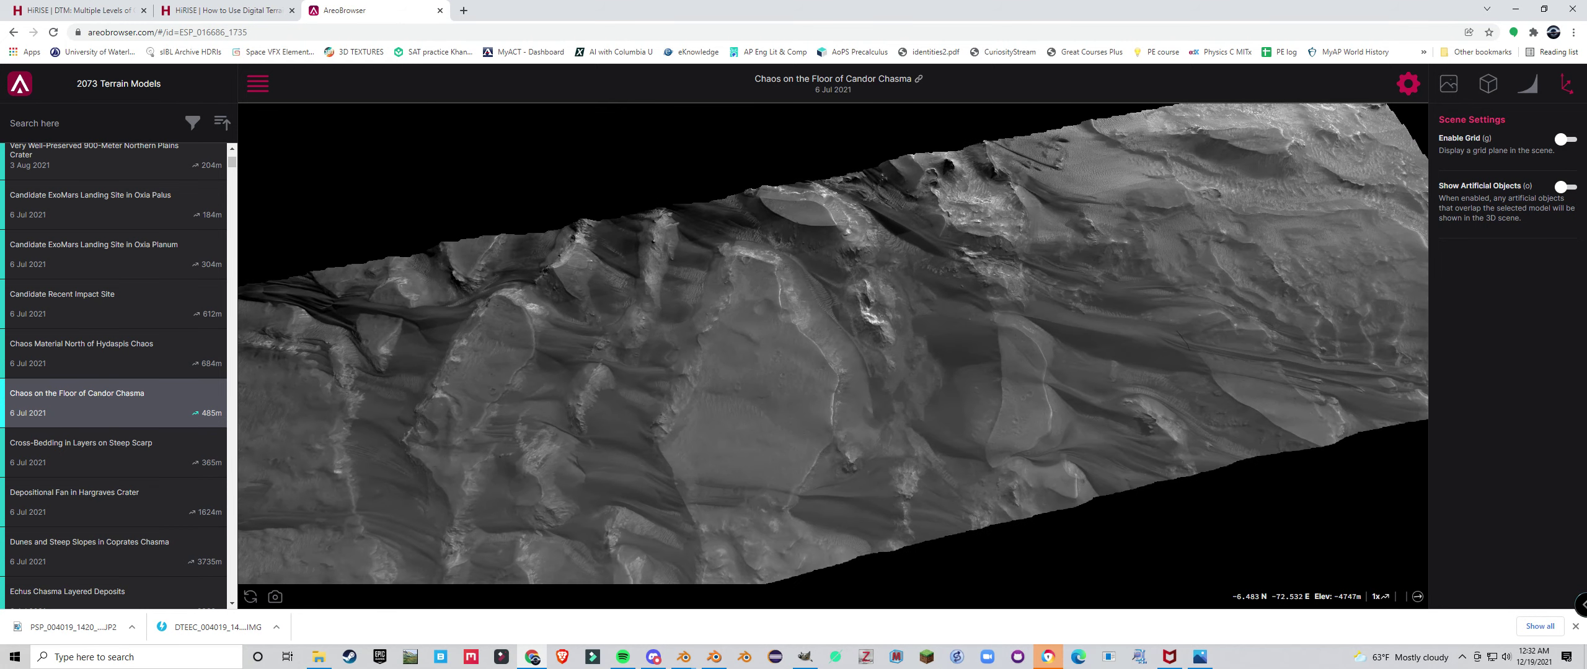
# Load the Cross-Bedding in Layers on Steep Scarp terrain model dated 6 Jul 2021
pyautogui.scroll(-3, 833, 348)
pyautogui.scroll(-2, 143, 385)
pyautogui.click(131, 335)
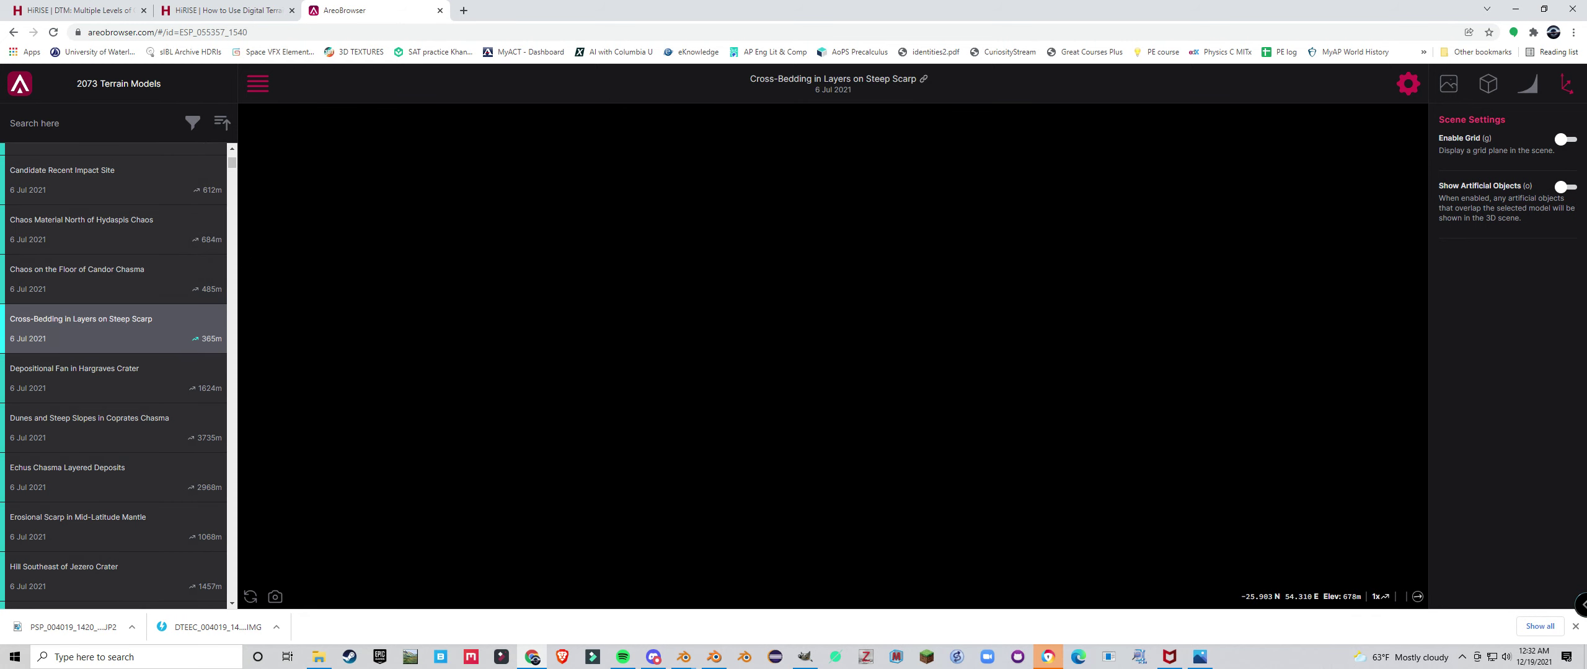
# Search the web for "mars terrain images" in a new browser tab
pyautogui.hotkey('ctrl', 't')
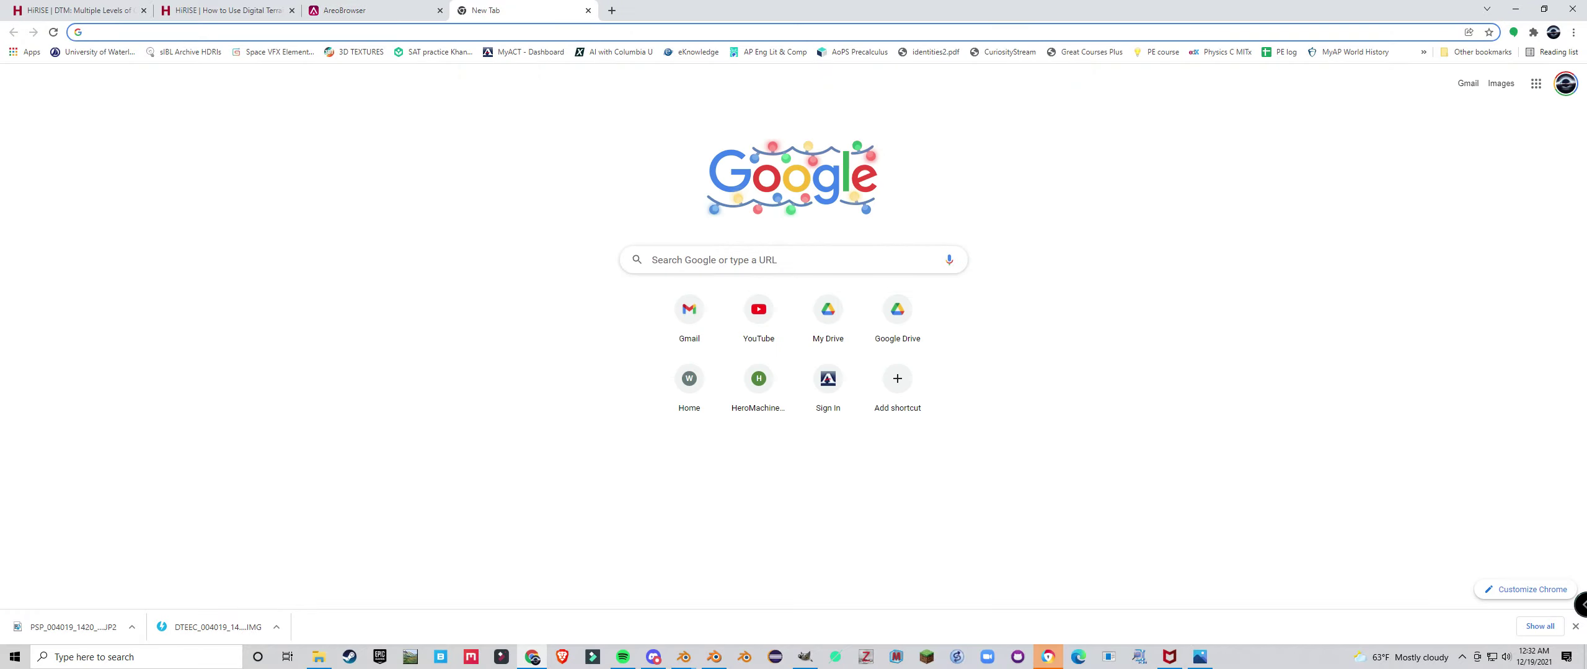
pyautogui.write('mars terrain ')
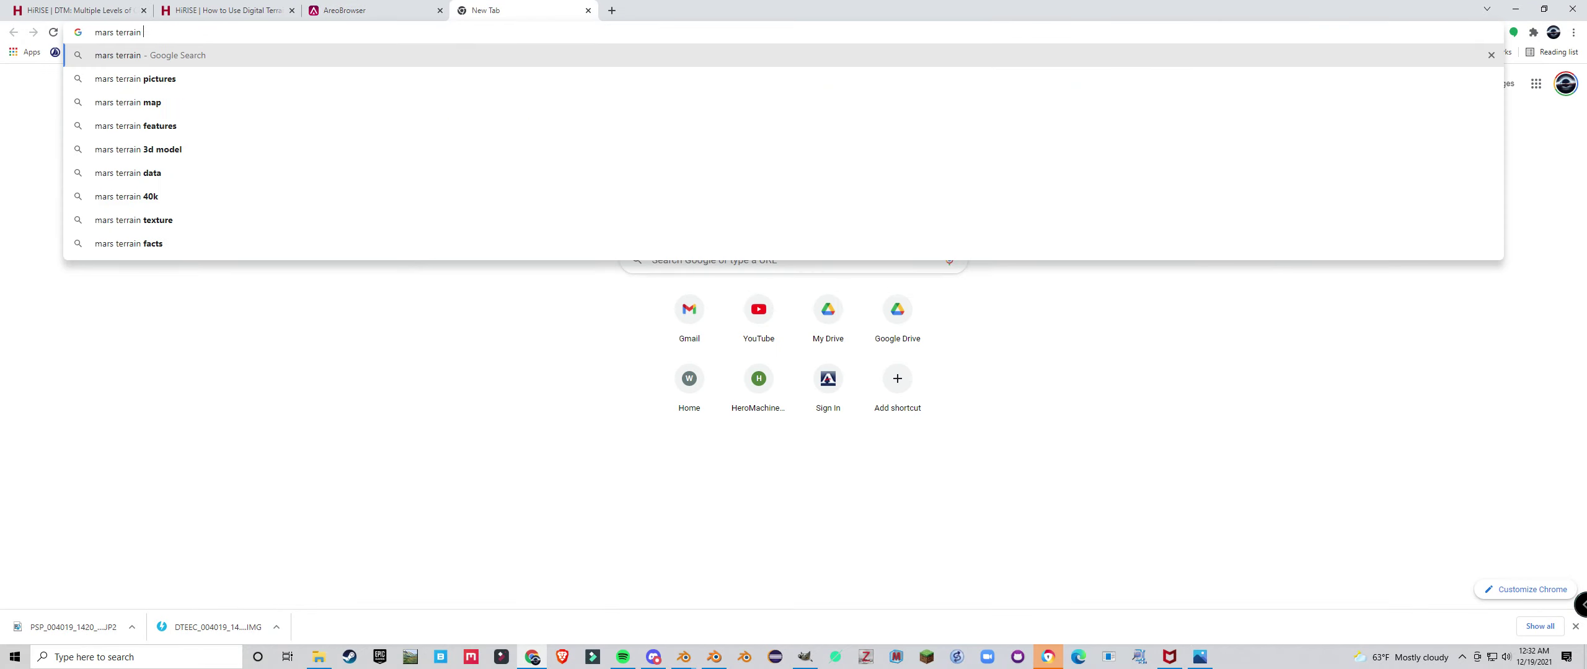
pyautogui.write('imaged')
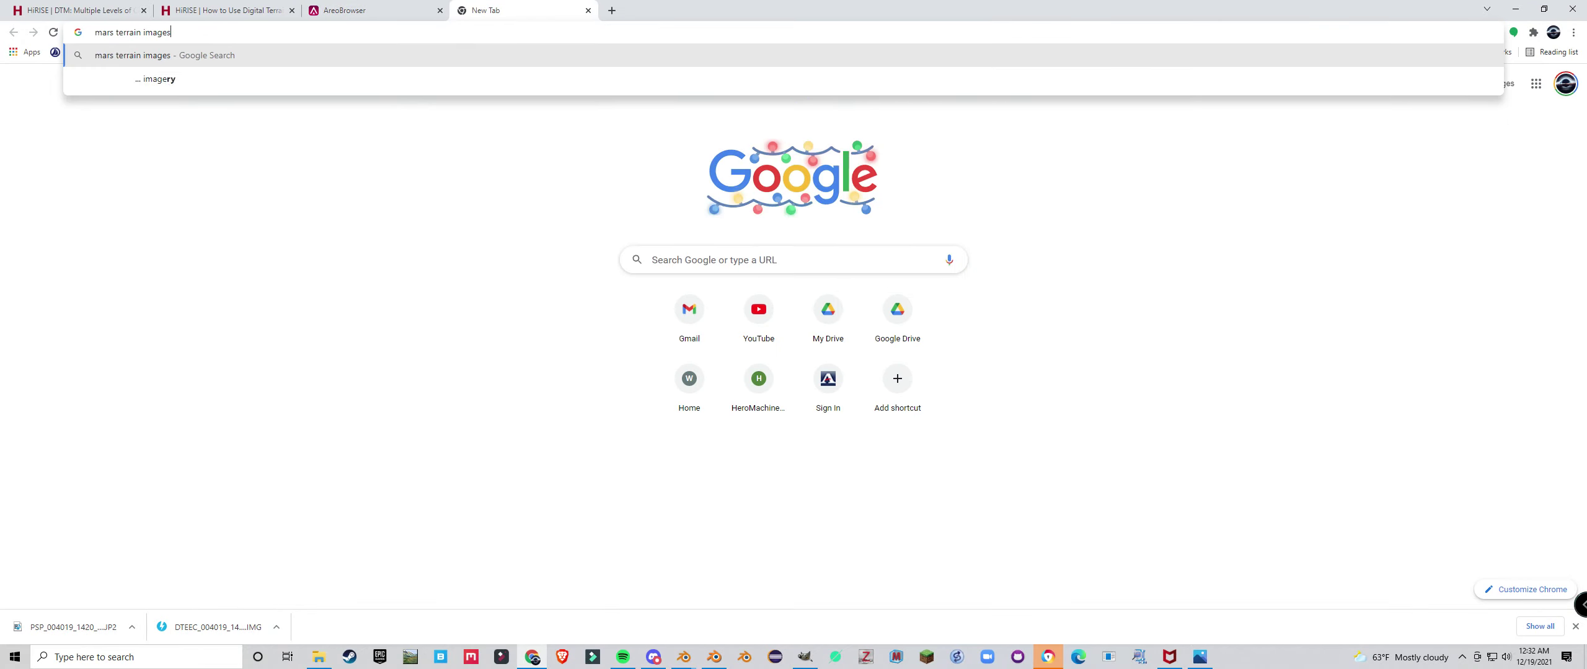
pyautogui.press('Return')
# Preview reference photos of the Martian surface from NASA's Curiosity galleries, including the related SpaceFlight Insider image
pyautogui.click(509, 258)
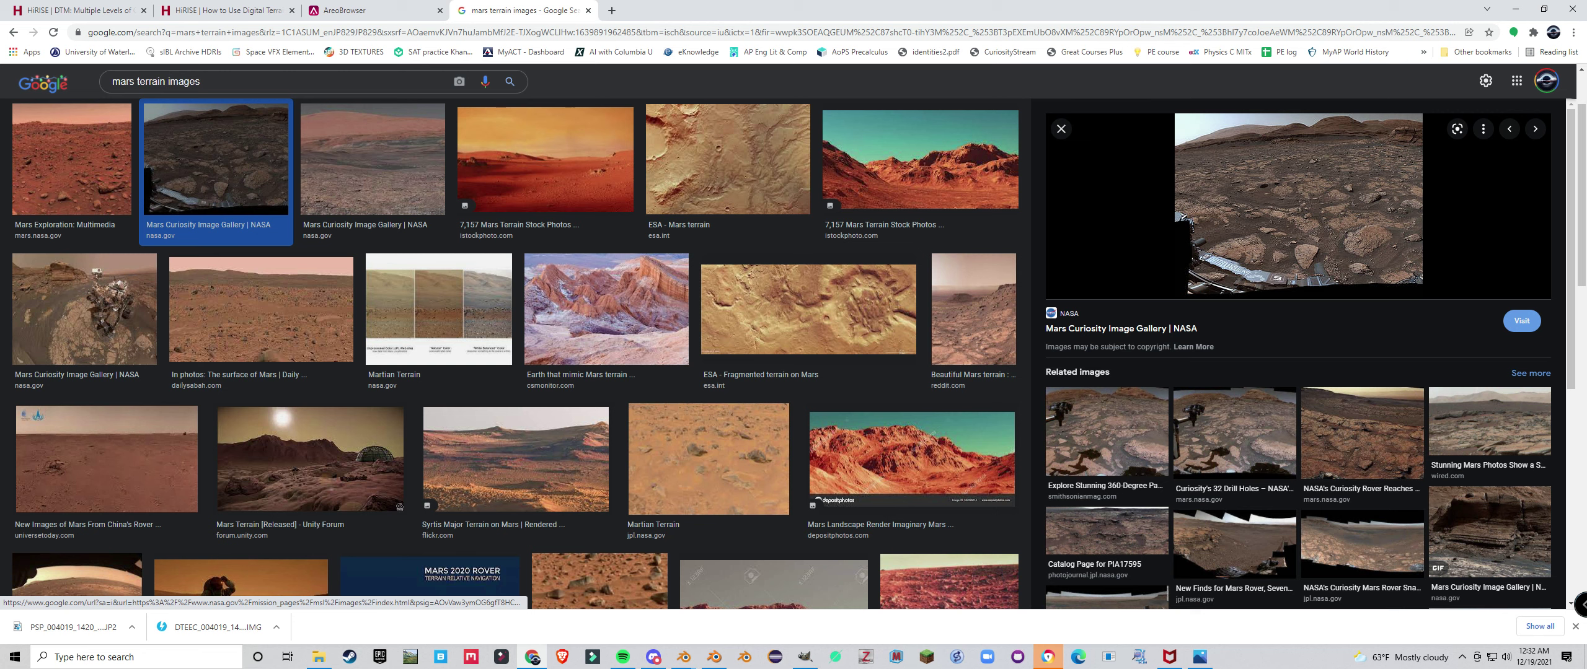
pyautogui.click(1362, 432)
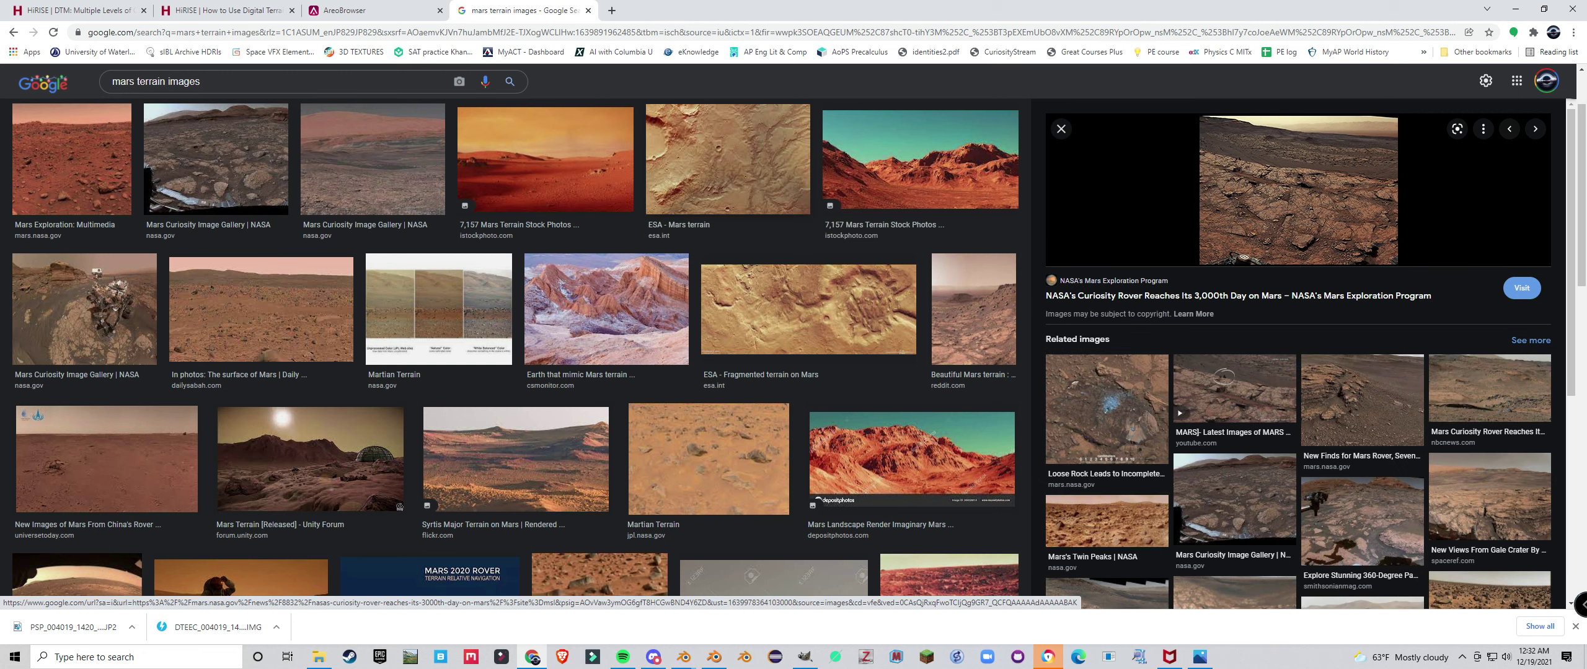
pyautogui.click(372, 159)
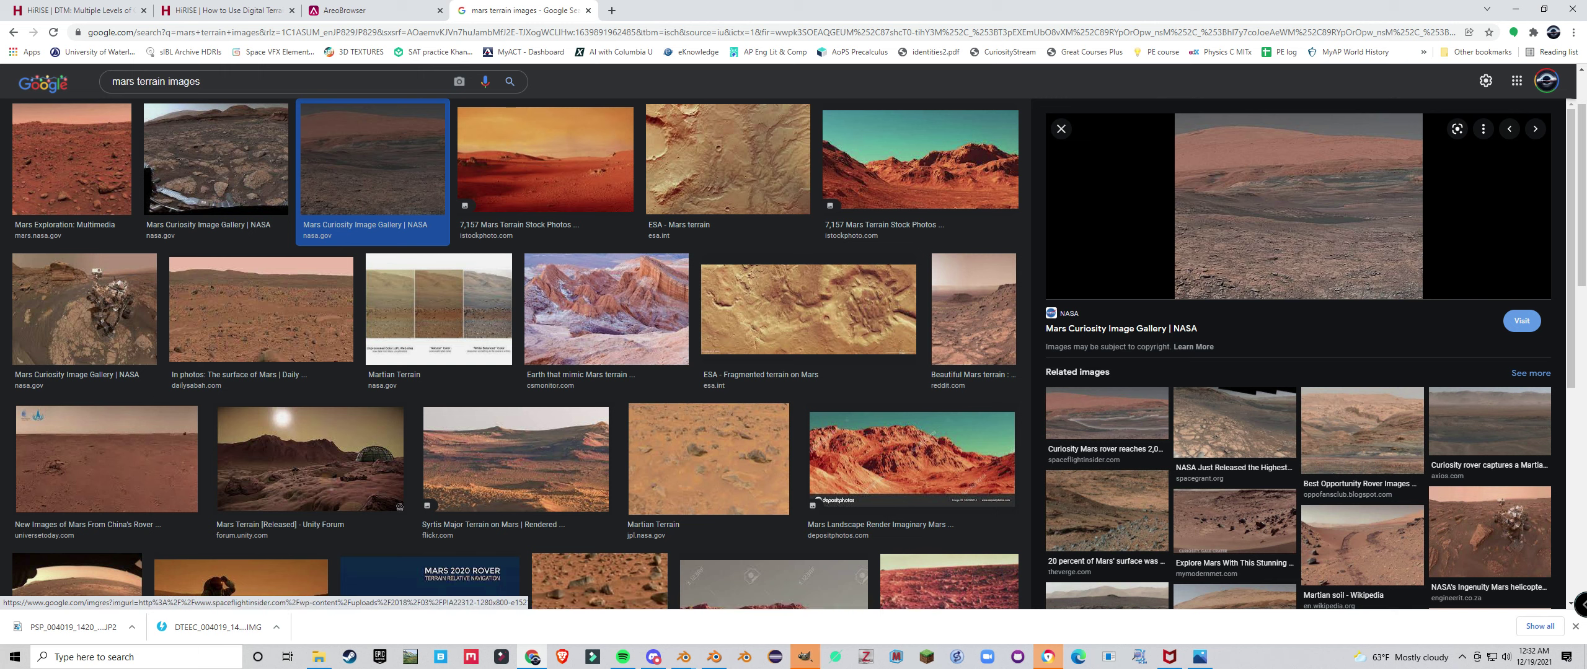
pyautogui.click(1107, 413)
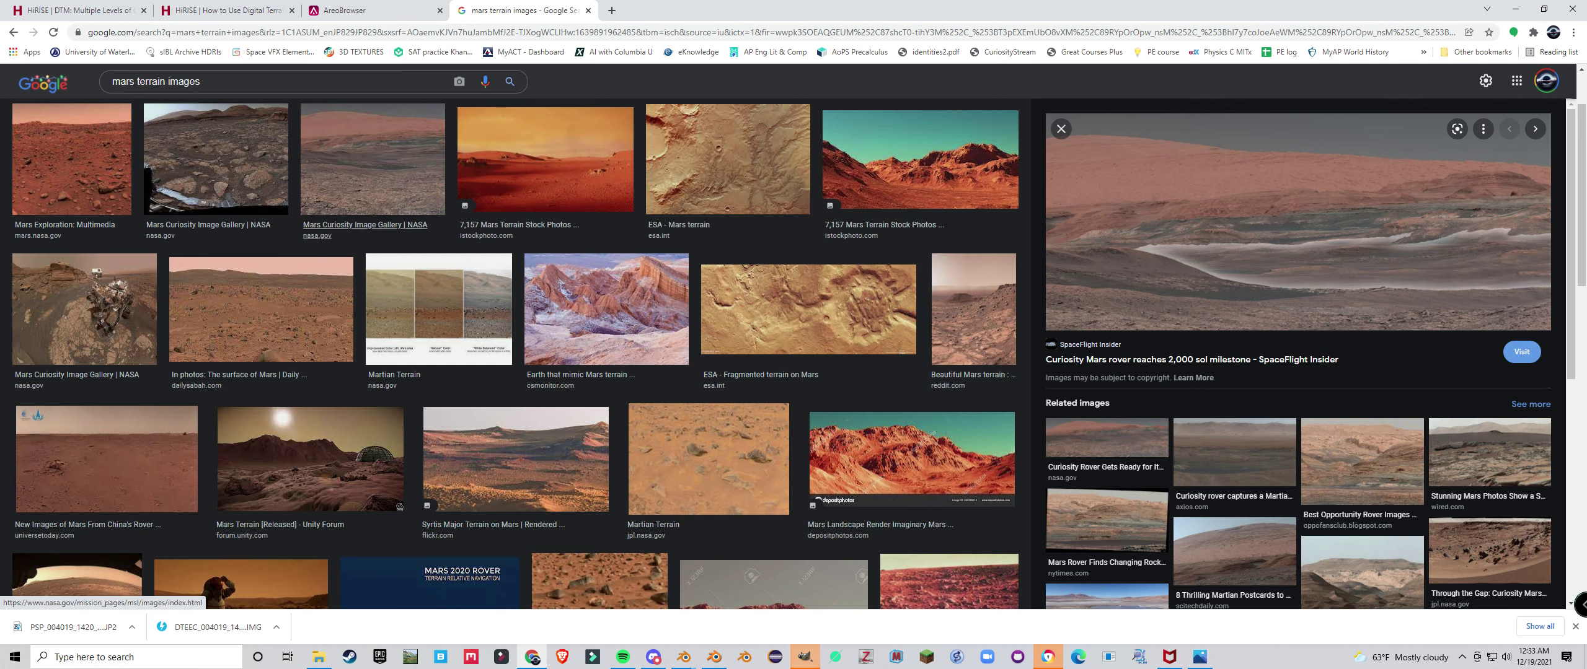
# Browse further through the Mars terrain image results and preview the Mars Terrain model image from 3D Warehouse
pyautogui.scroll(-1, 520, 347)
pyautogui.scroll(-3, 520, 347)
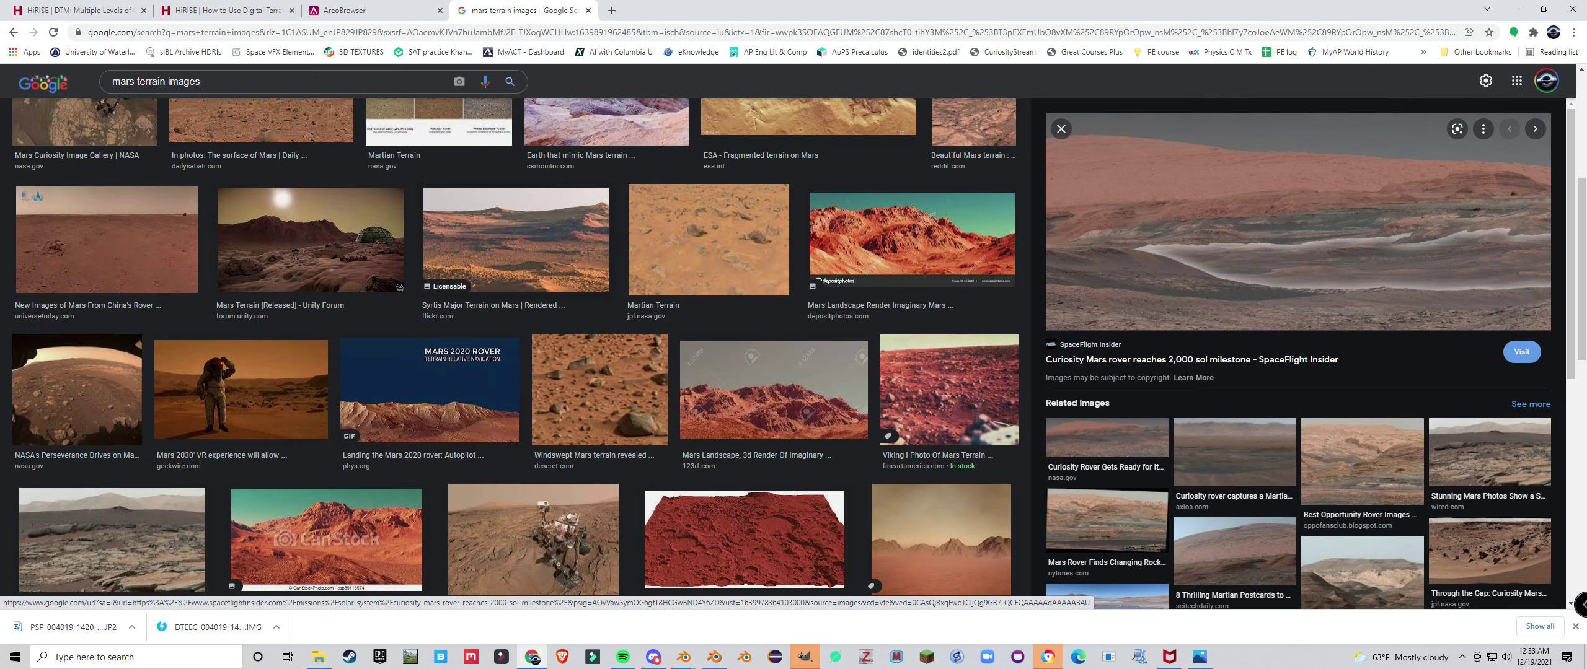
pyautogui.scroll(-3, 520, 348)
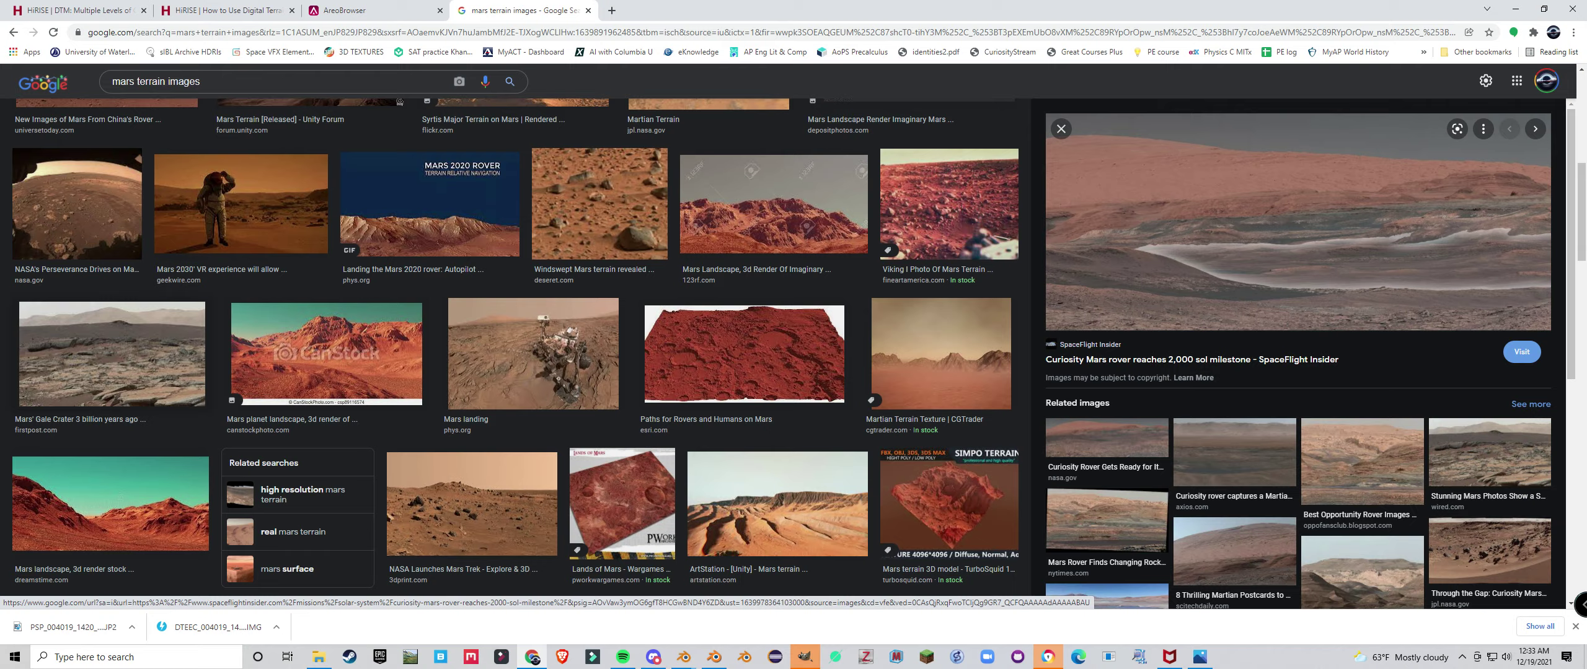
pyautogui.scroll(-5, 519, 347)
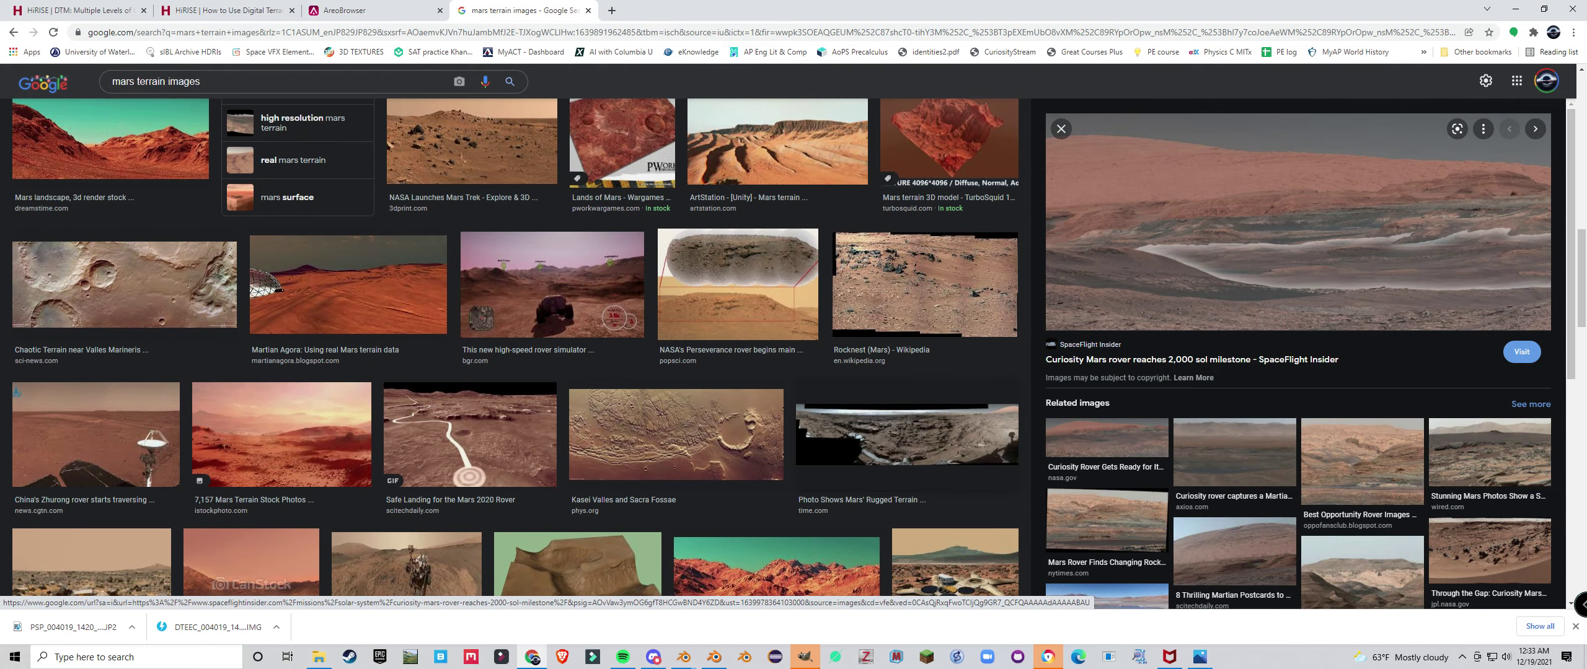
pyautogui.scroll(-2, 577, 459)
pyautogui.click(576, 459)
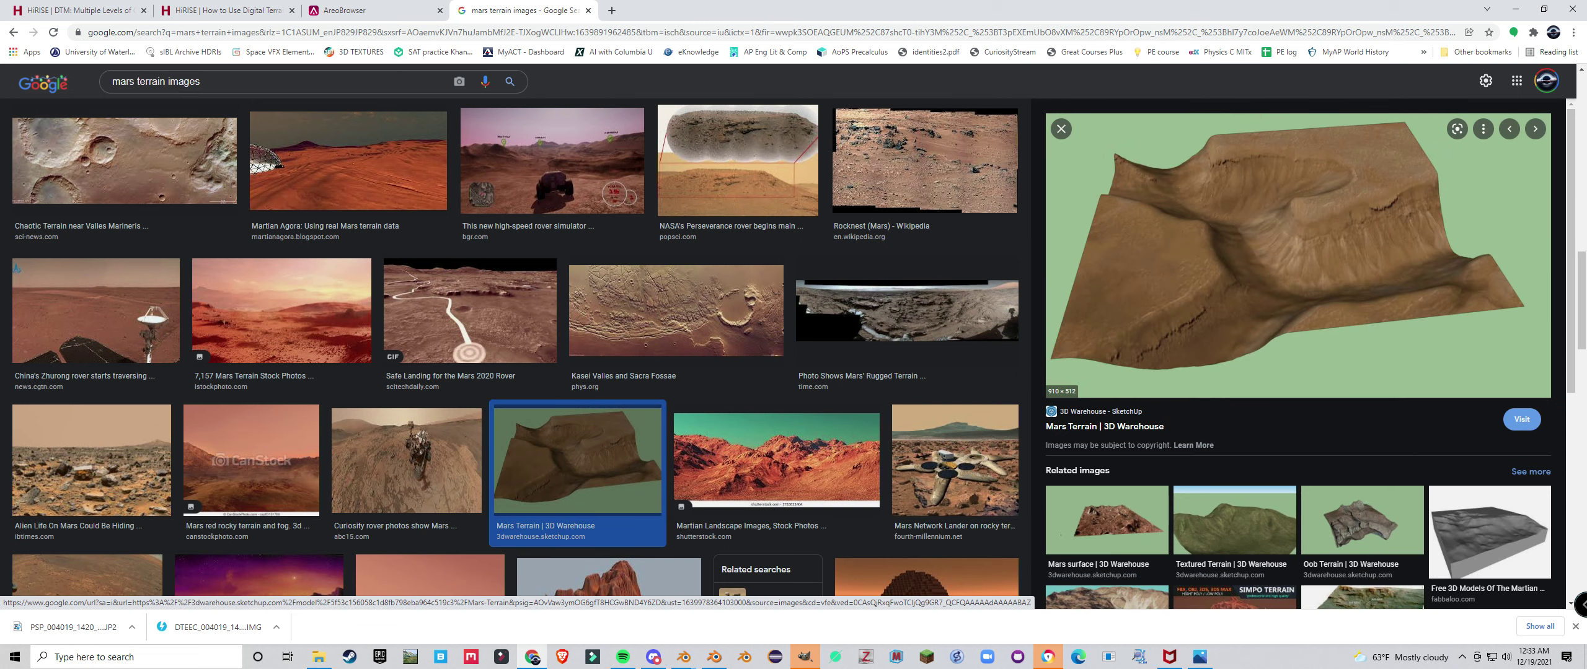
# Preview the Firstpost image of water-forged terrain on Mars from further down the results
pyautogui.scroll(-5, 768, 329)
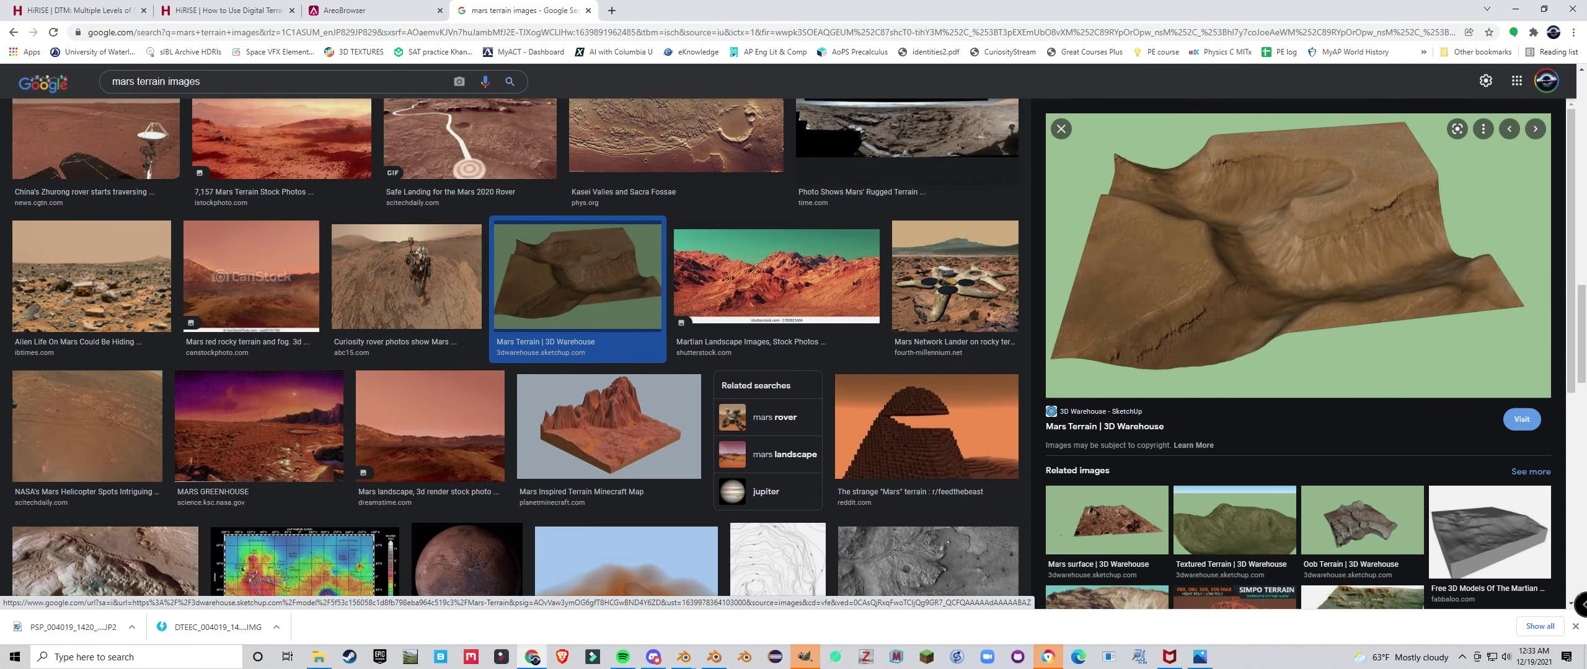
pyautogui.scroll(-5, 768, 328)
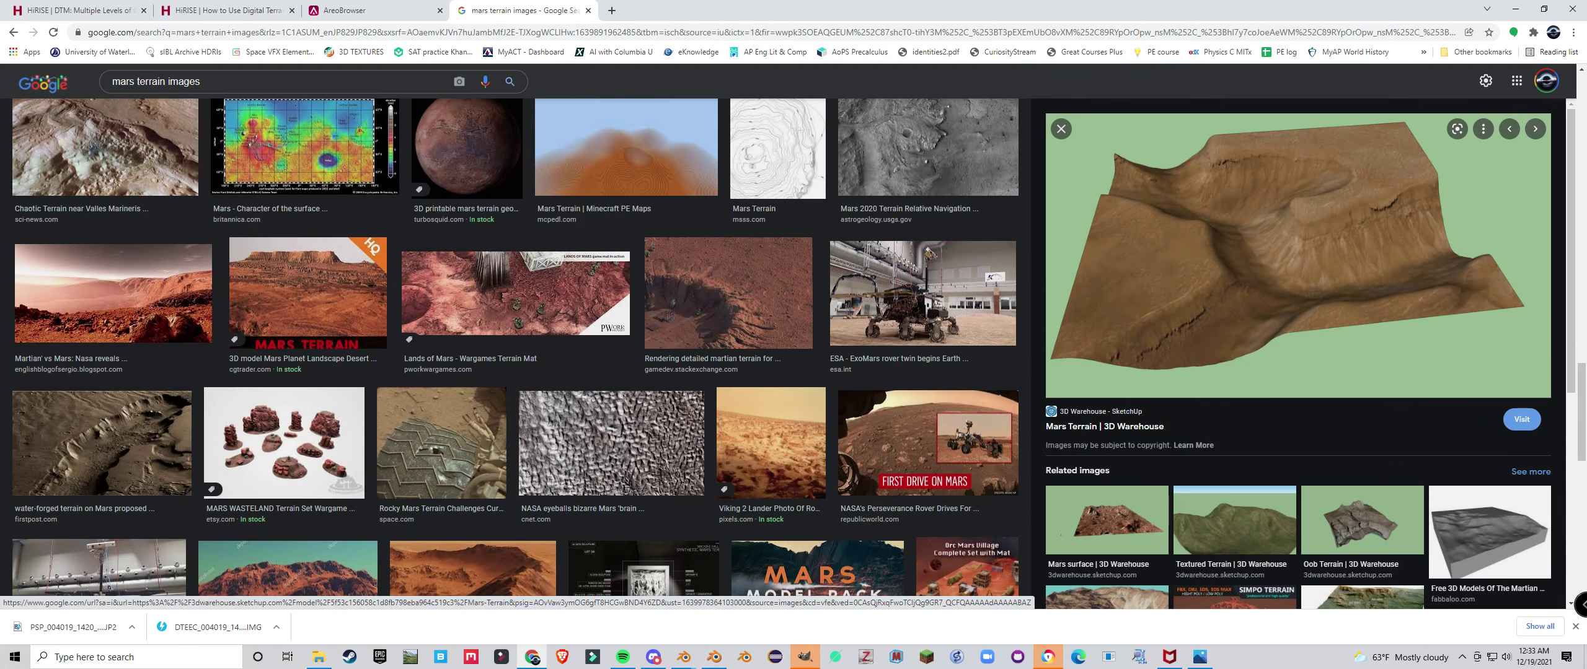
pyautogui.click(102, 444)
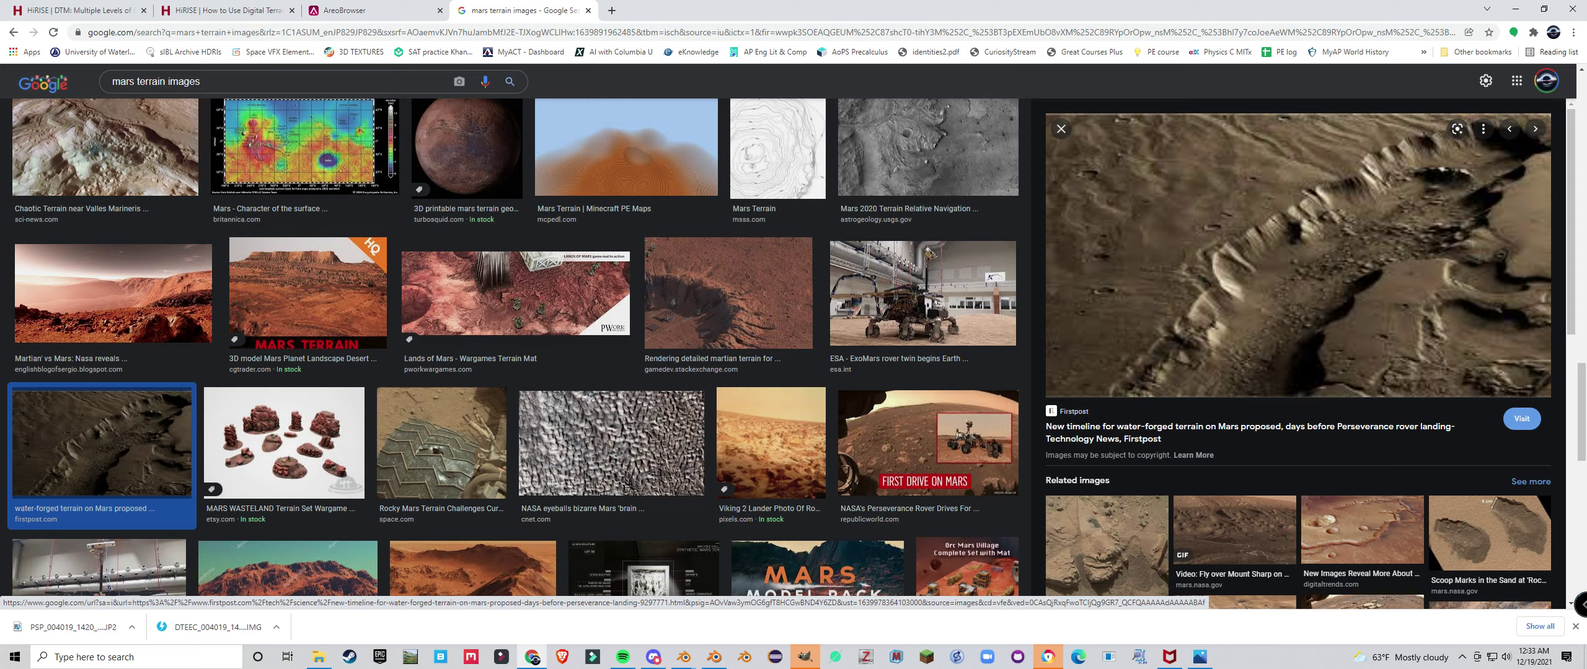
# Switch to GIMP and examine the orthoimage's gullies and the bright rocky outcrop above them at 100% zoom
pyautogui.click(805, 657)
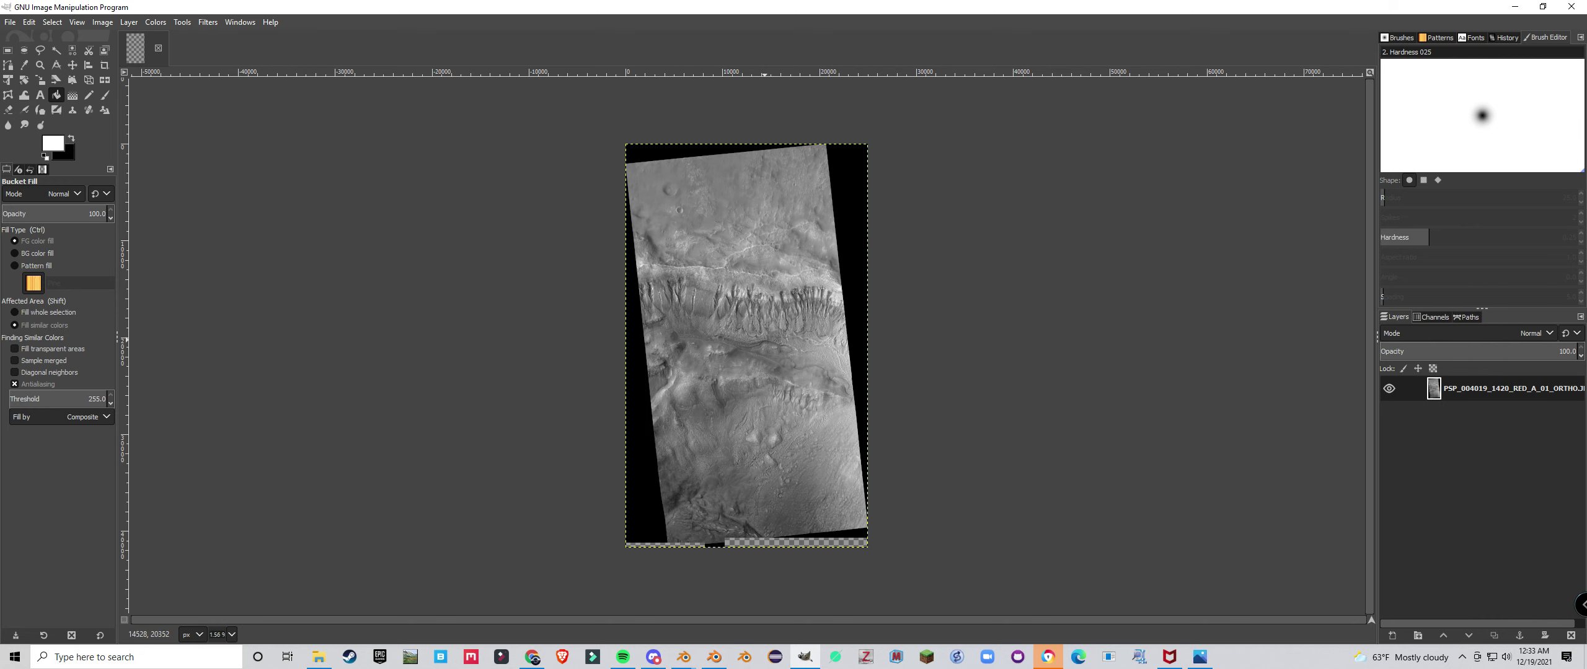
pyautogui.keyDown('ctrl'); pyautogui.scroll(6, 761, 324); pyautogui.keyUp('ctrl')
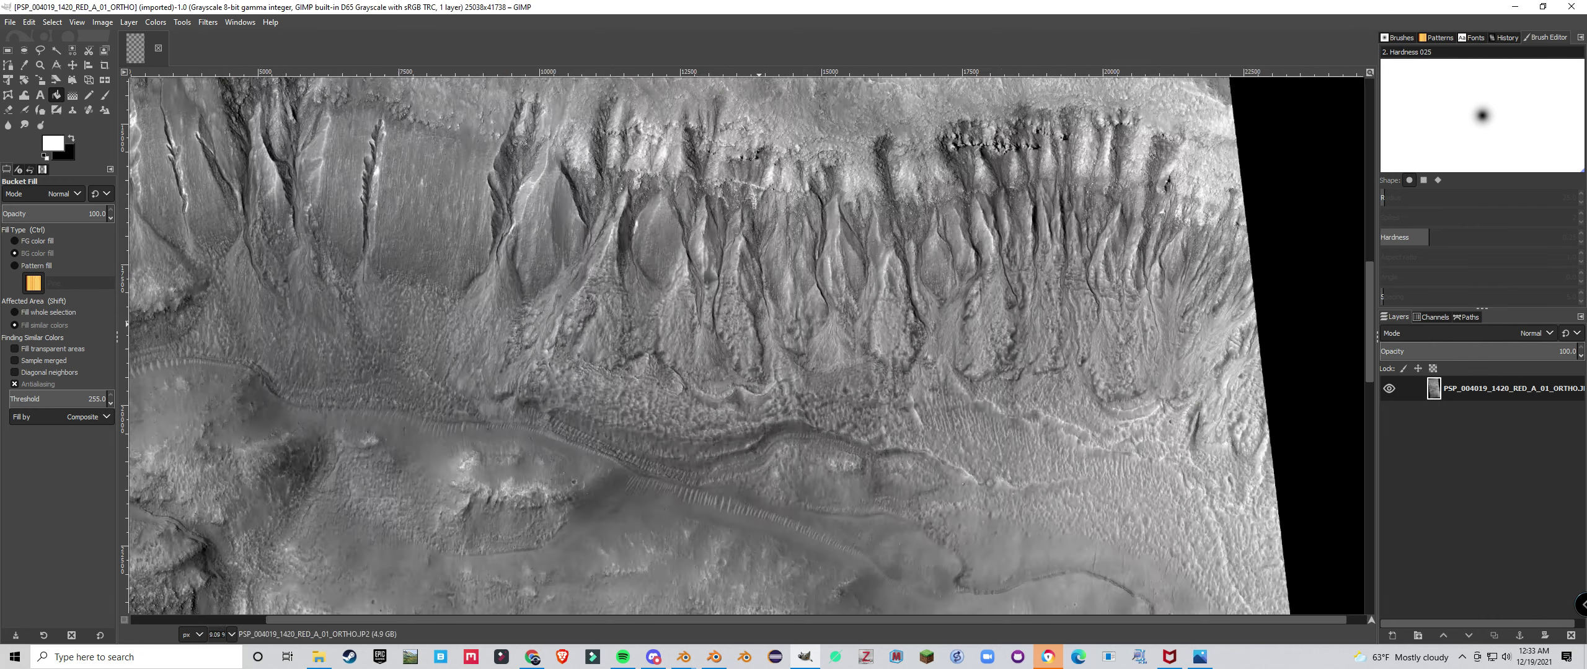
pyautogui.keyDown('ctrl'); pyautogui.scroll(1, 753, 324); pyautogui.keyUp('ctrl')
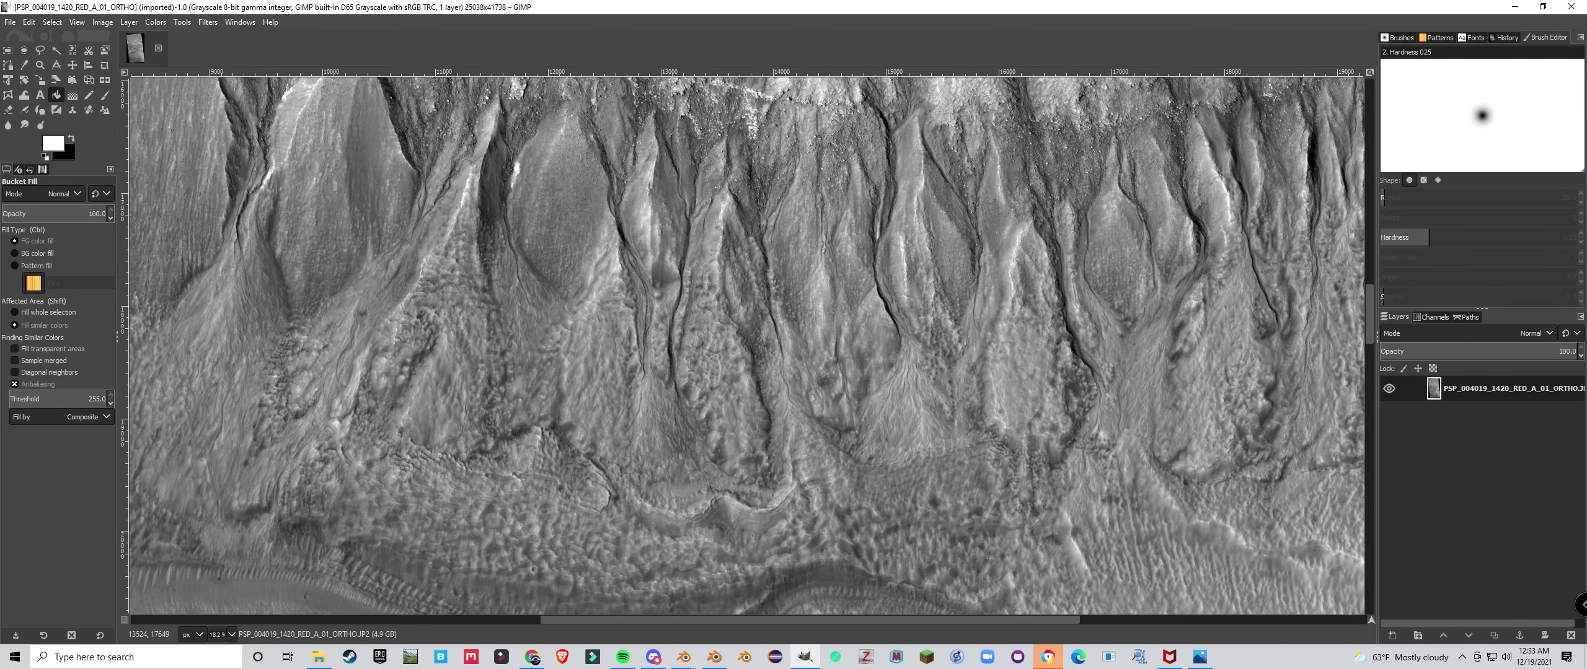
pyautogui.keyDown('ctrl'); pyautogui.scroll(5, 784, 340); pyautogui.keyUp('ctrl')
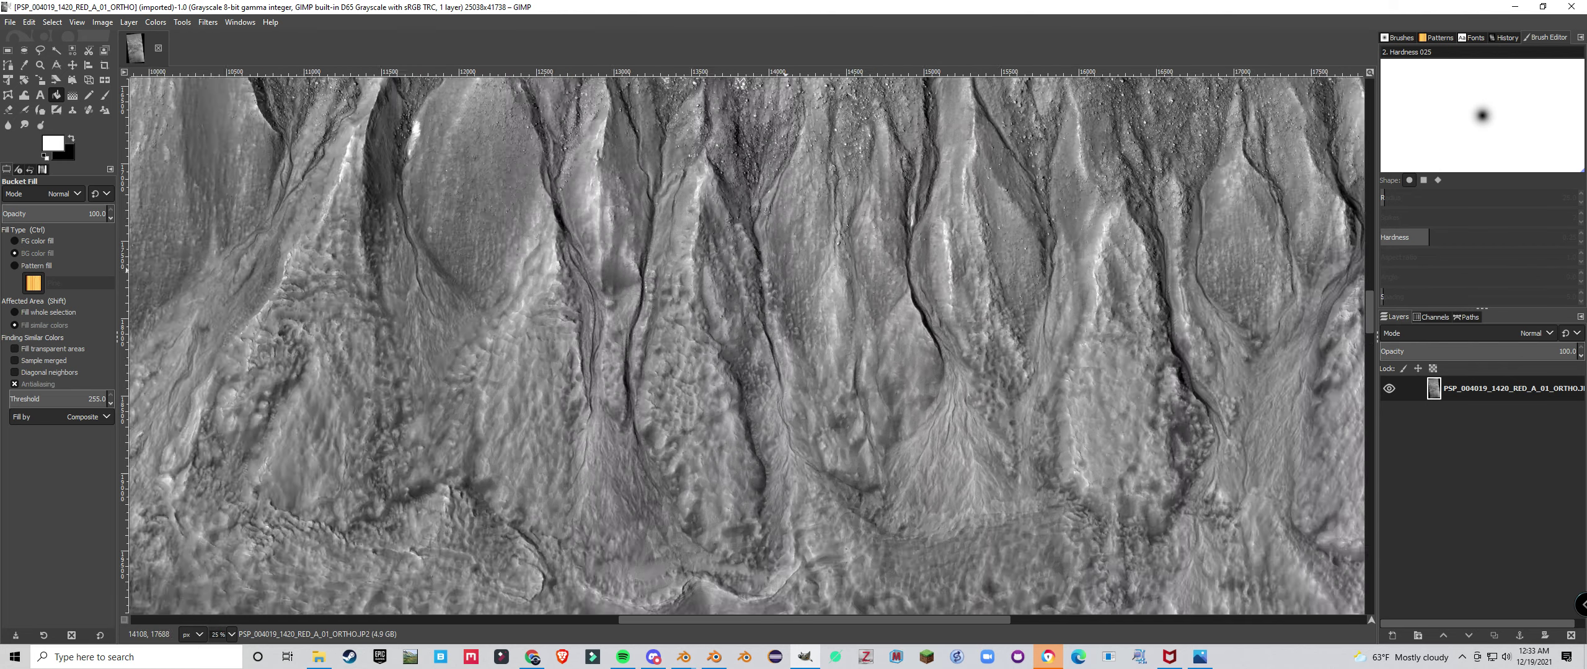
pyautogui.moveTo(825, 255); pyautogui.dragTo(897, 512, button='middle')
pyautogui.moveTo(784, 214); pyautogui.dragTo(827, 462, button='middle')
pyautogui.moveTo(747, 288); pyautogui.dragTo(802, 518, button='middle')
pyautogui.moveTo(811, 232); pyautogui.dragTo(816, 480, button='middle')
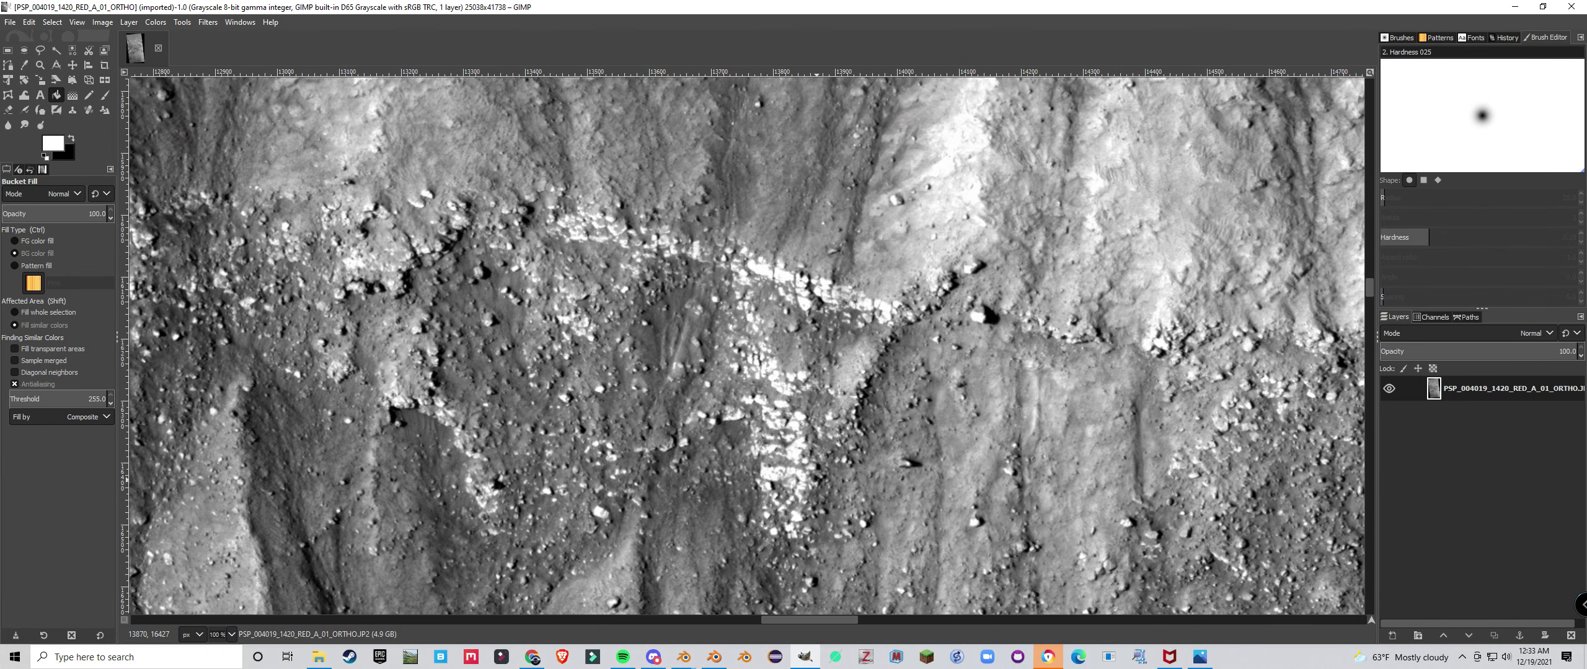
# Examine the boulder-strewn slopes and the dark channel beside the bright outcrop in the orthoimage
pyautogui.moveTo(373, 402); pyautogui.dragTo(342, 397, button='middle')
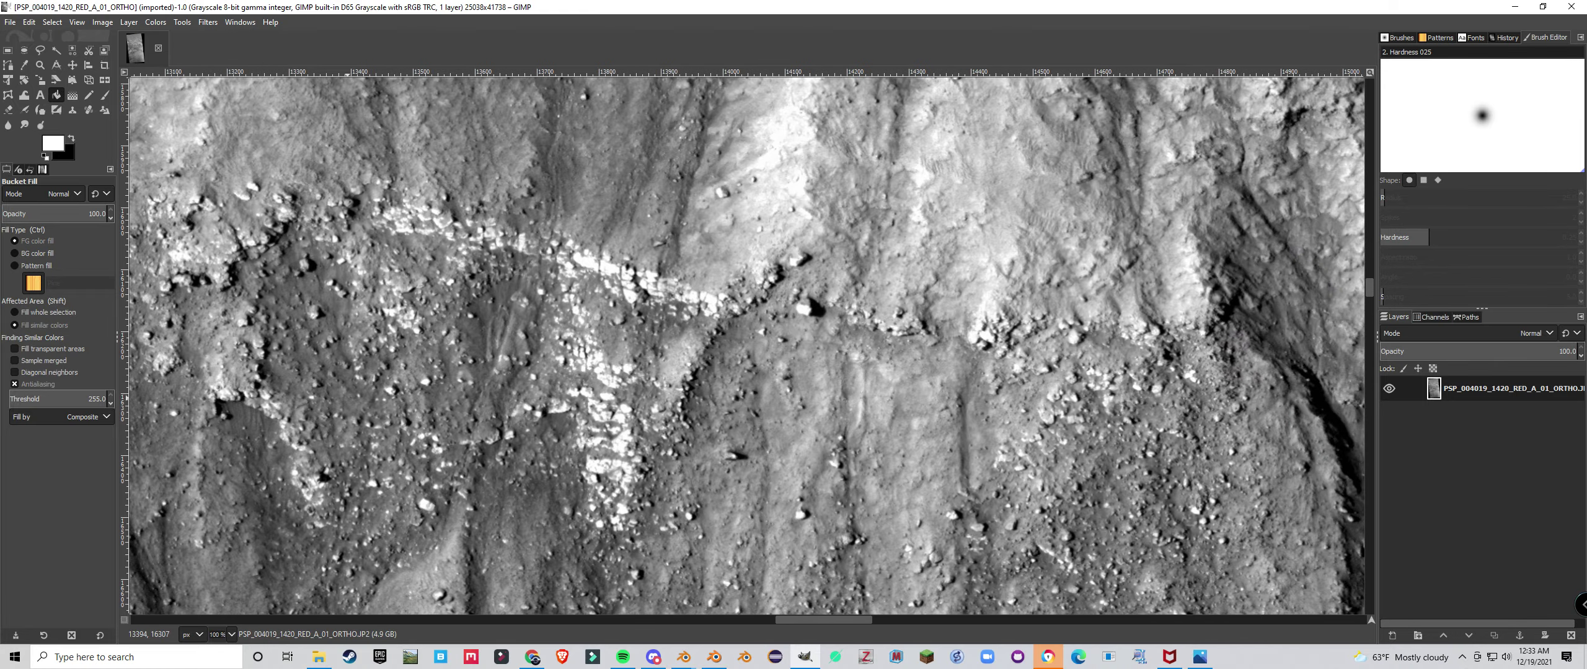
pyautogui.moveTo(1091, 425); pyautogui.dragTo(700, 384, button='middle')
pyautogui.moveTo(985, 504); pyautogui.dragTo(1000, 349, button='middle')
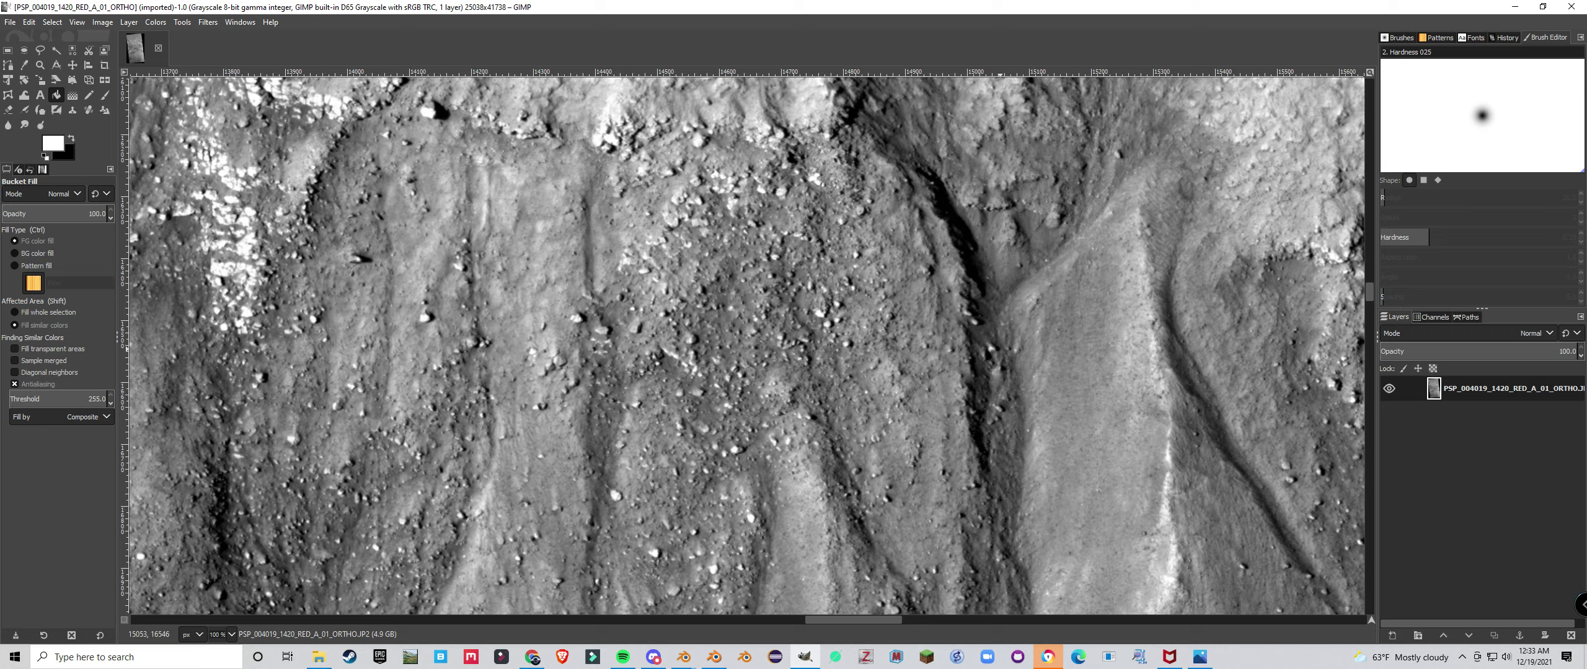
pyautogui.moveTo(837, 337); pyautogui.dragTo(868, 437, button='middle')
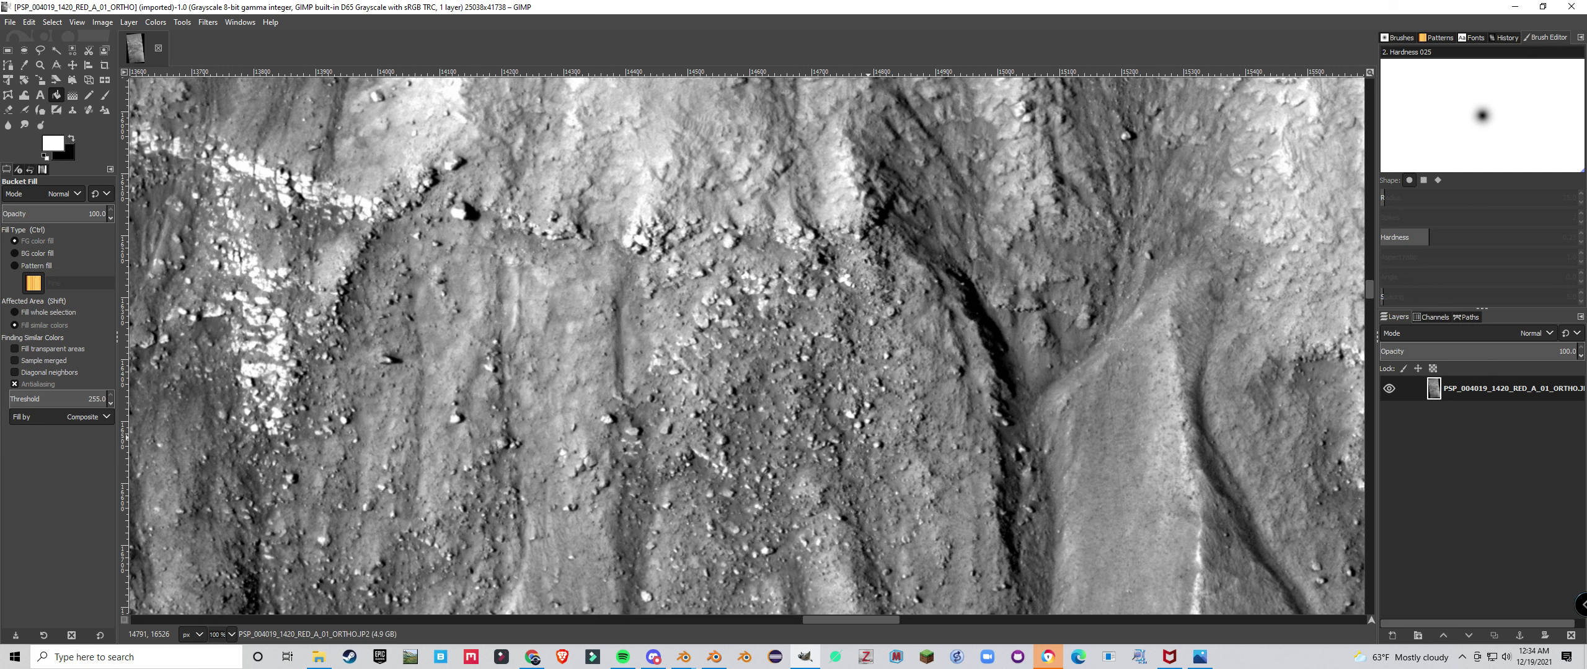
# Switch to Blender and examine the imported terrain's gullied cliffs from an oblique angle
pyautogui.click(714, 657)
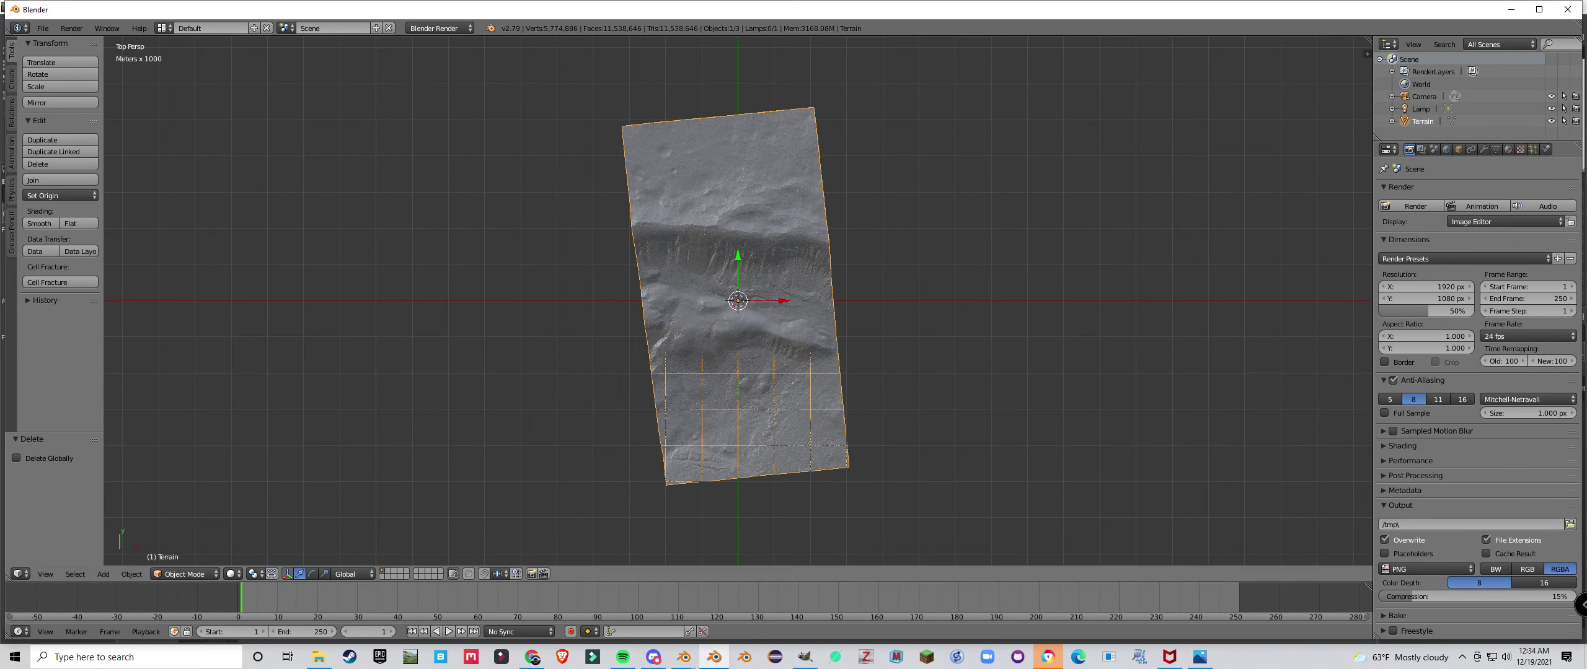
pyautogui.scroll(4, 738, 300)
pyautogui.scroll(5, 738, 301)
pyautogui.moveTo(737, 301); pyautogui.dragTo(691, 338, button='middle')
pyautogui.scroll(-3, 672, 297)
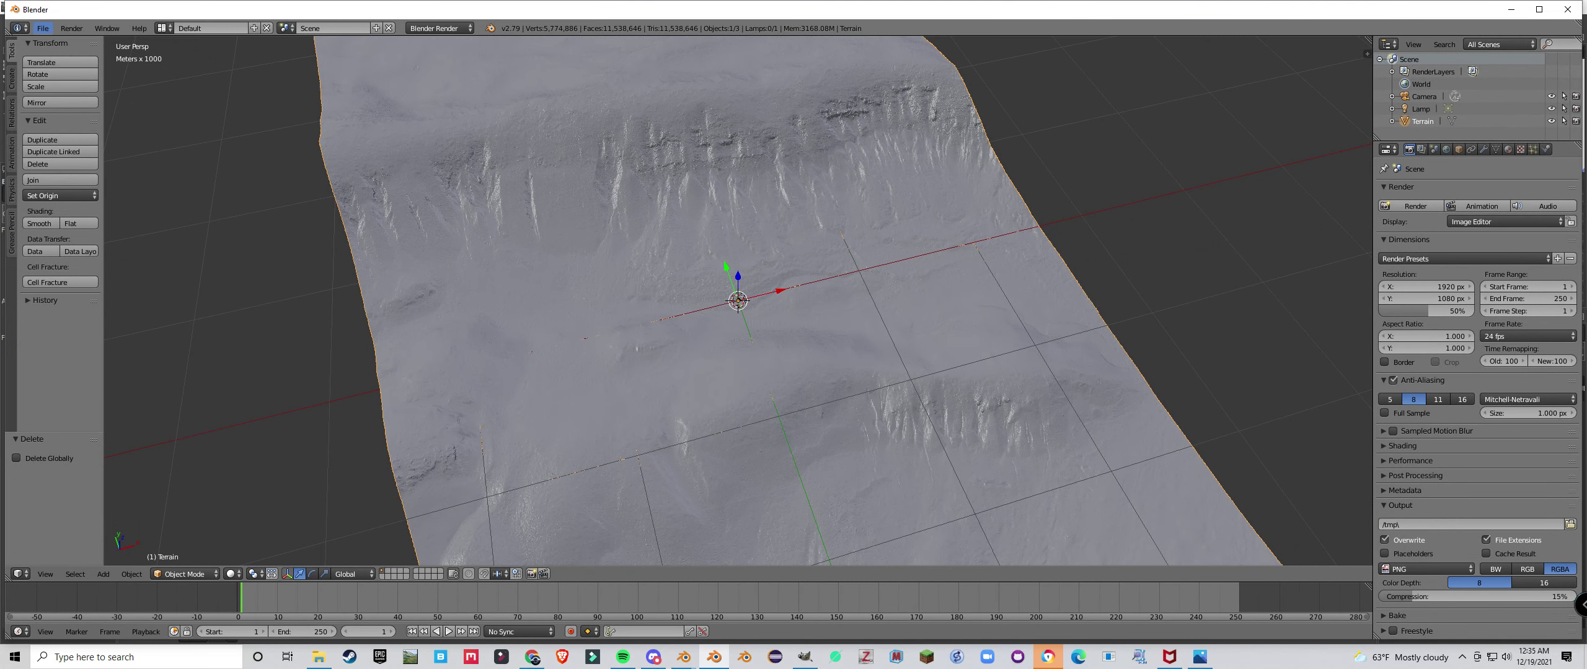
# Try to save the scene with the imported gully terrain and to quit this older Blender version
pyautogui.click(42, 28)
pyautogui.click(42, 29)
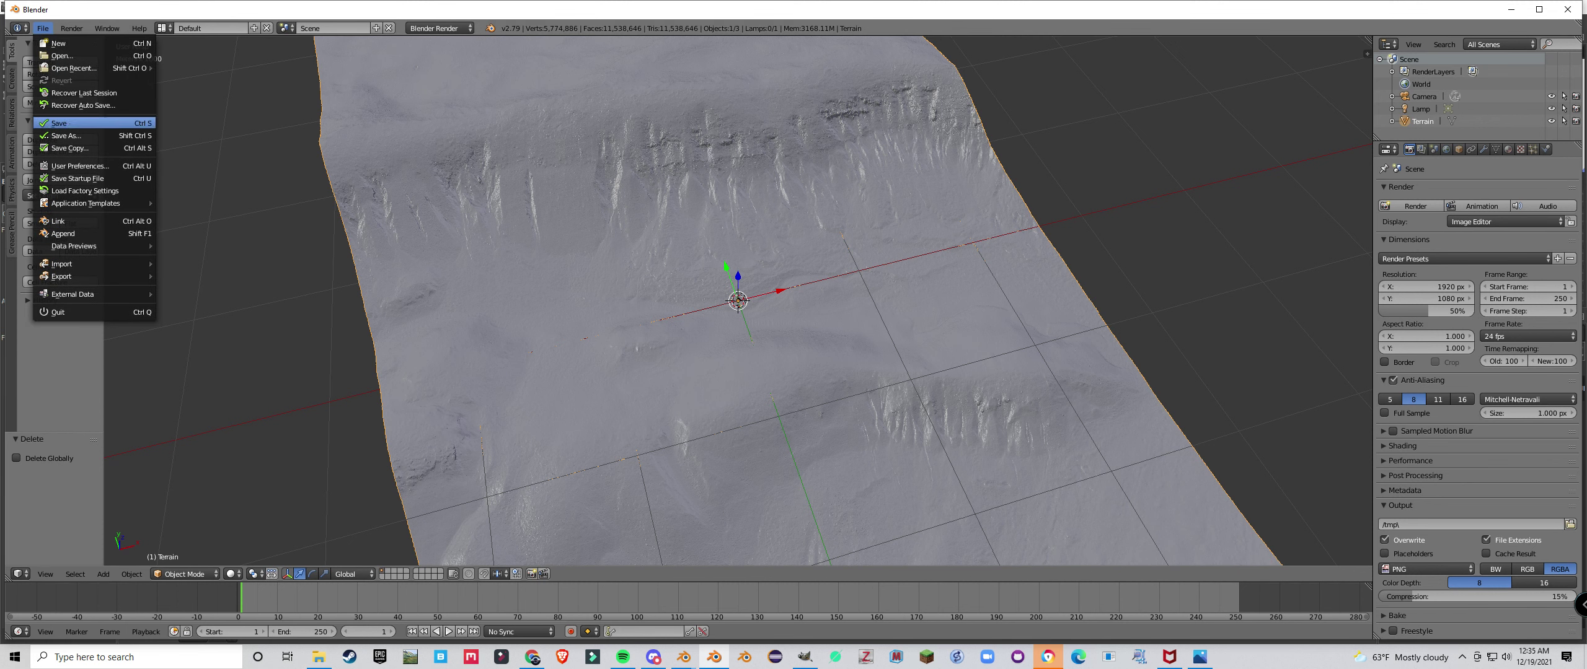
pyautogui.click(62, 123)
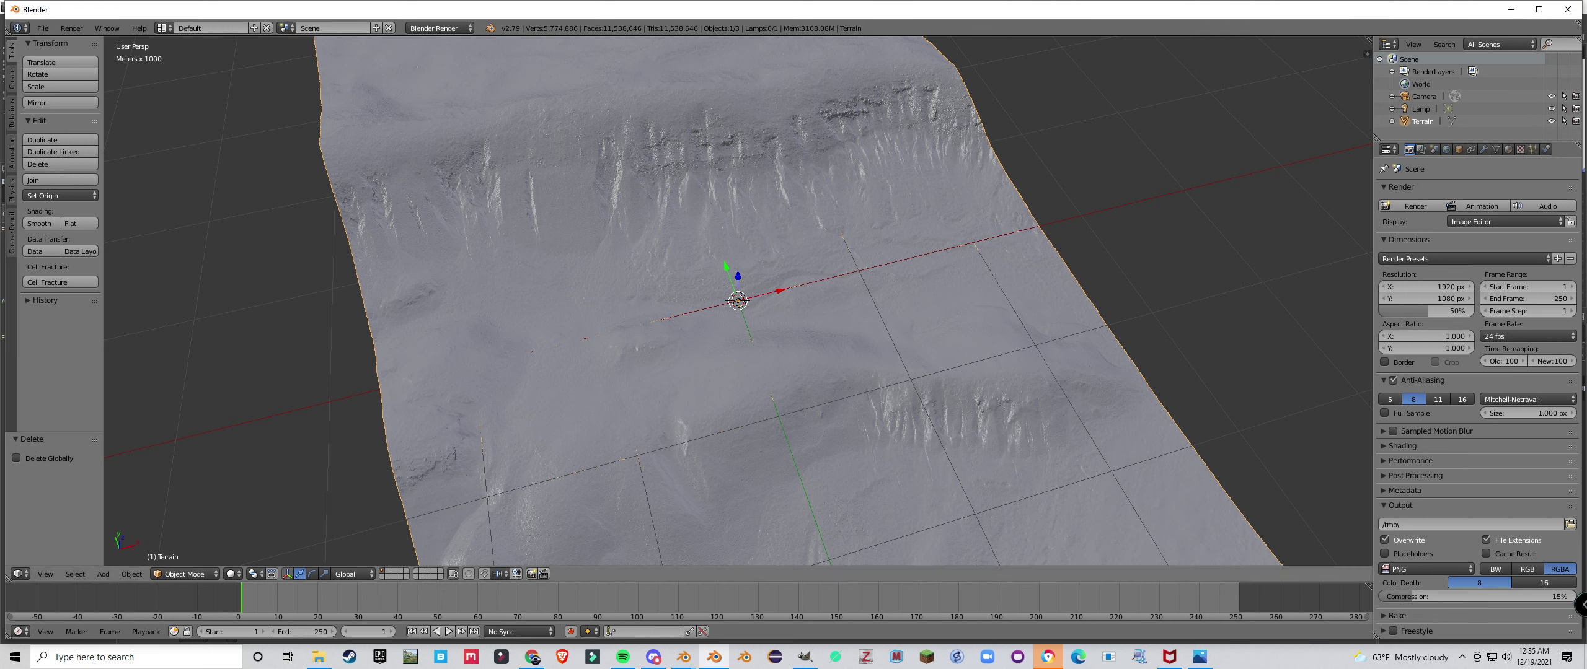
pyautogui.scroll(6, 738, 301)
pyautogui.moveTo(762, 310); pyautogui.dragTo(716, 294, button='middle')
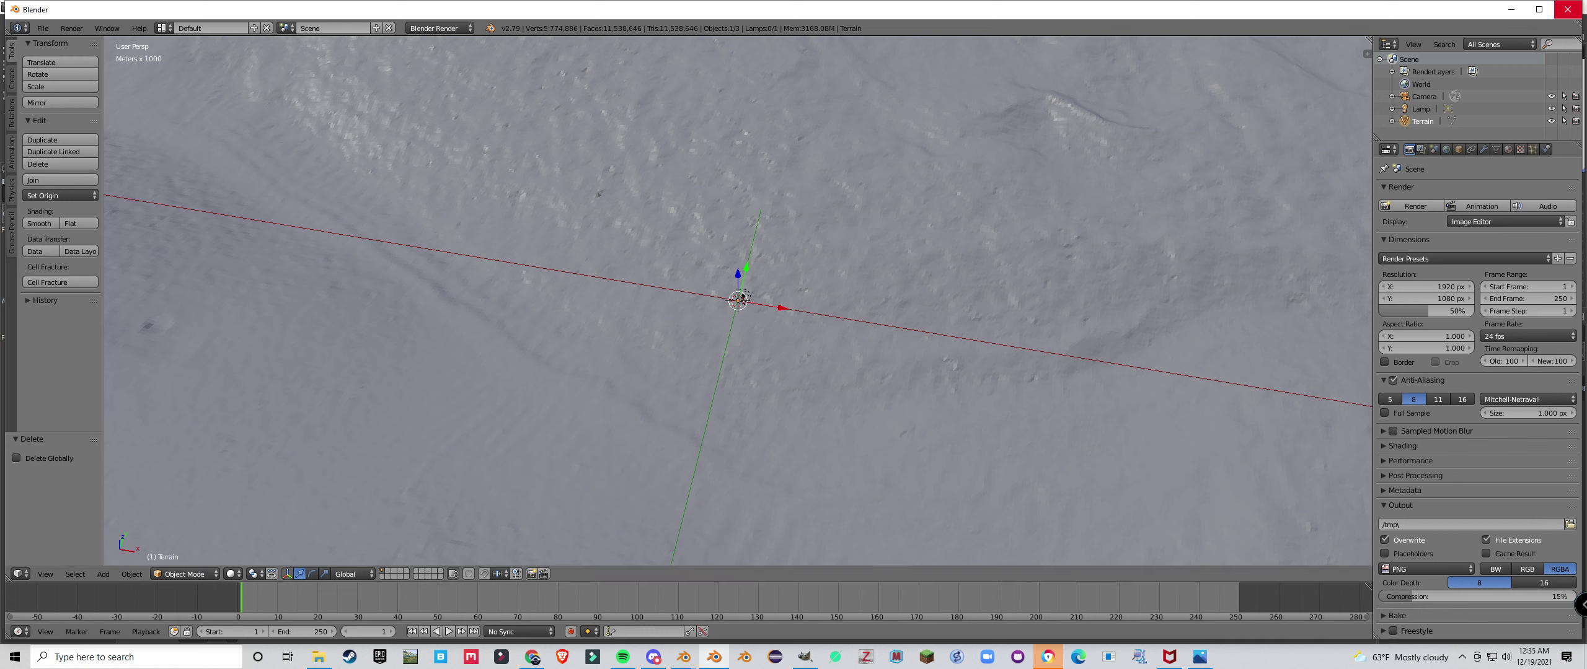
pyautogui.click(1567, 10)
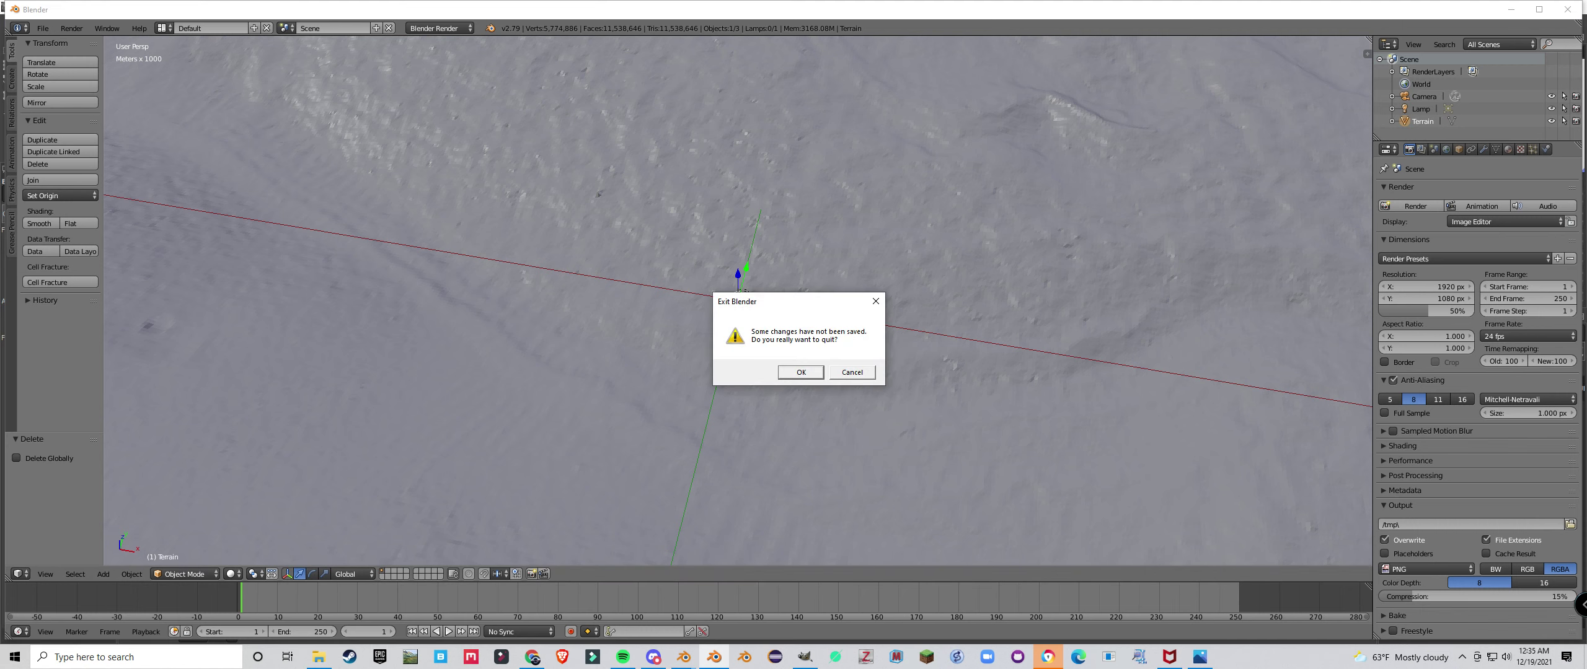
pyautogui.press('Escape')
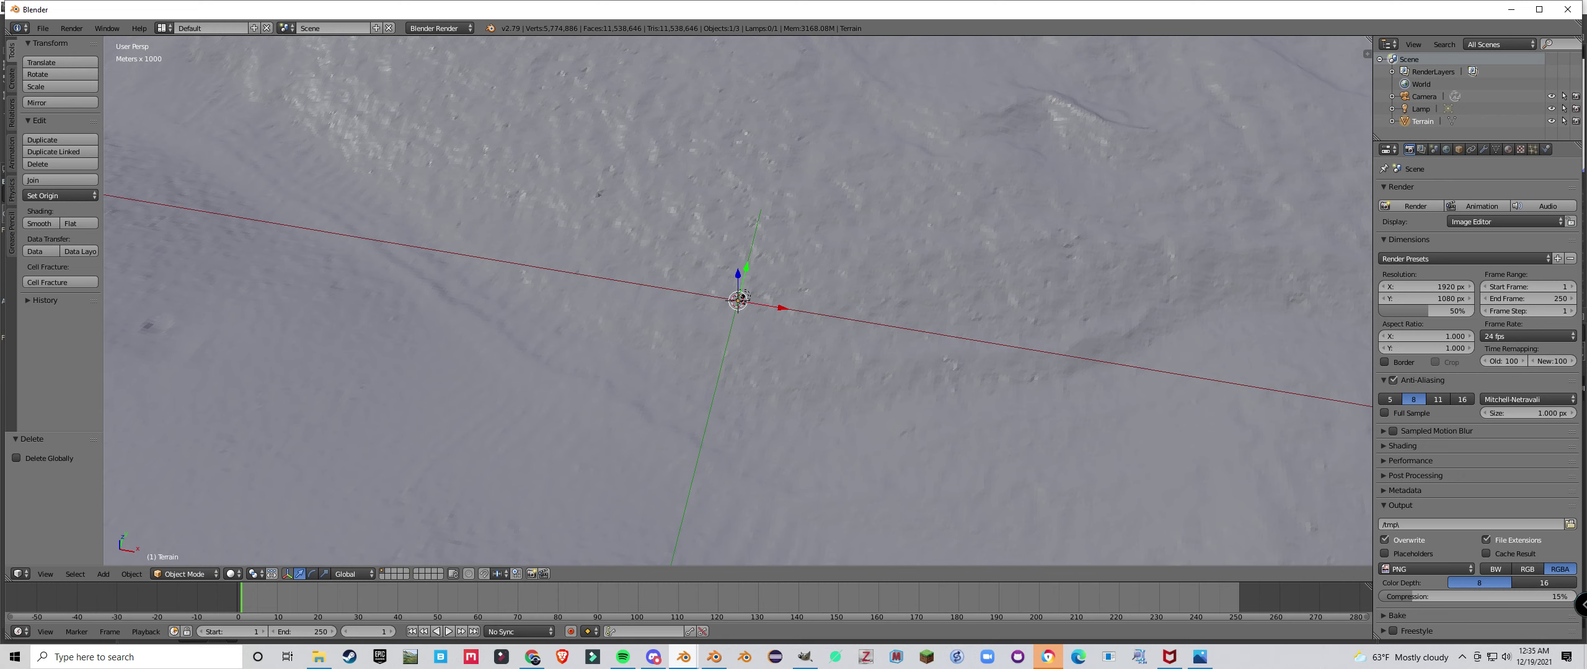
# Launch a new session of Blender 2.91 and delete the default cube from its startup scene
pyautogui.rightClick(683, 657)
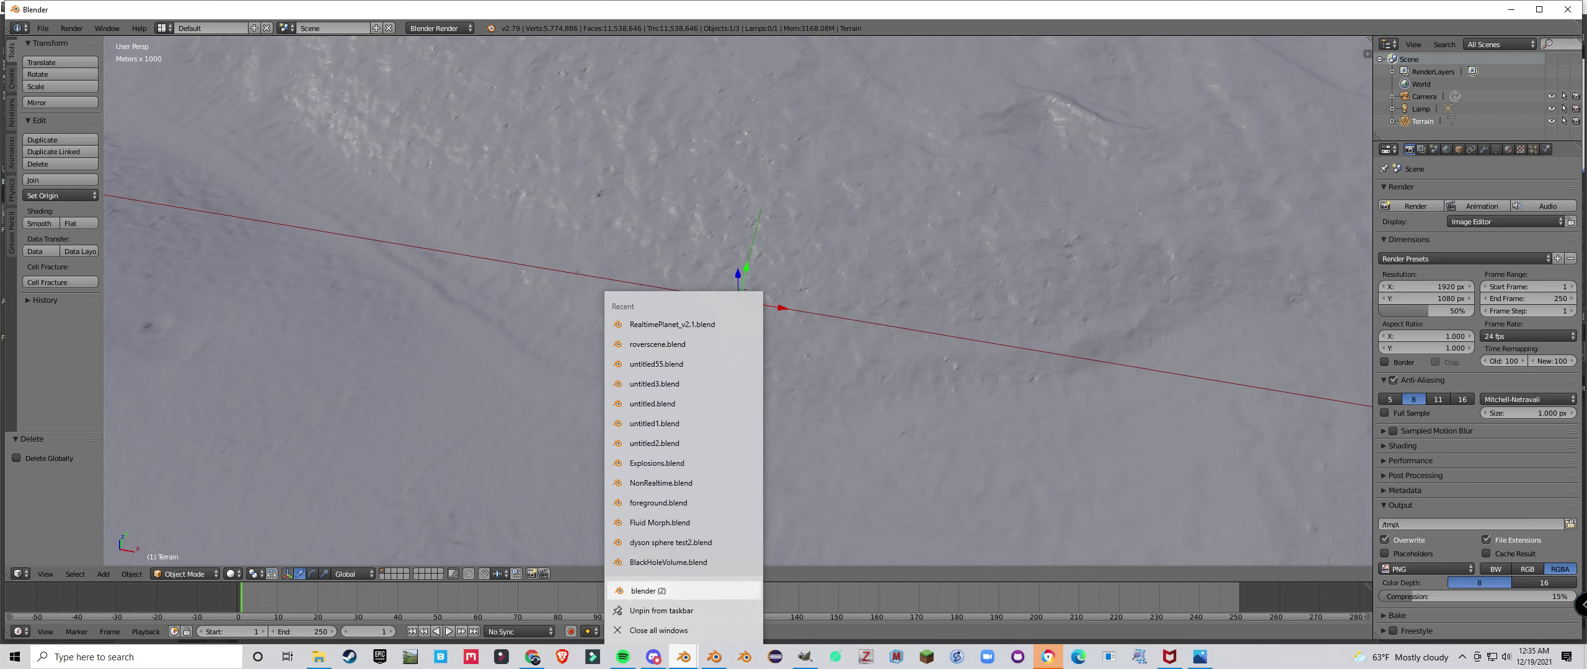
pyautogui.click(647, 591)
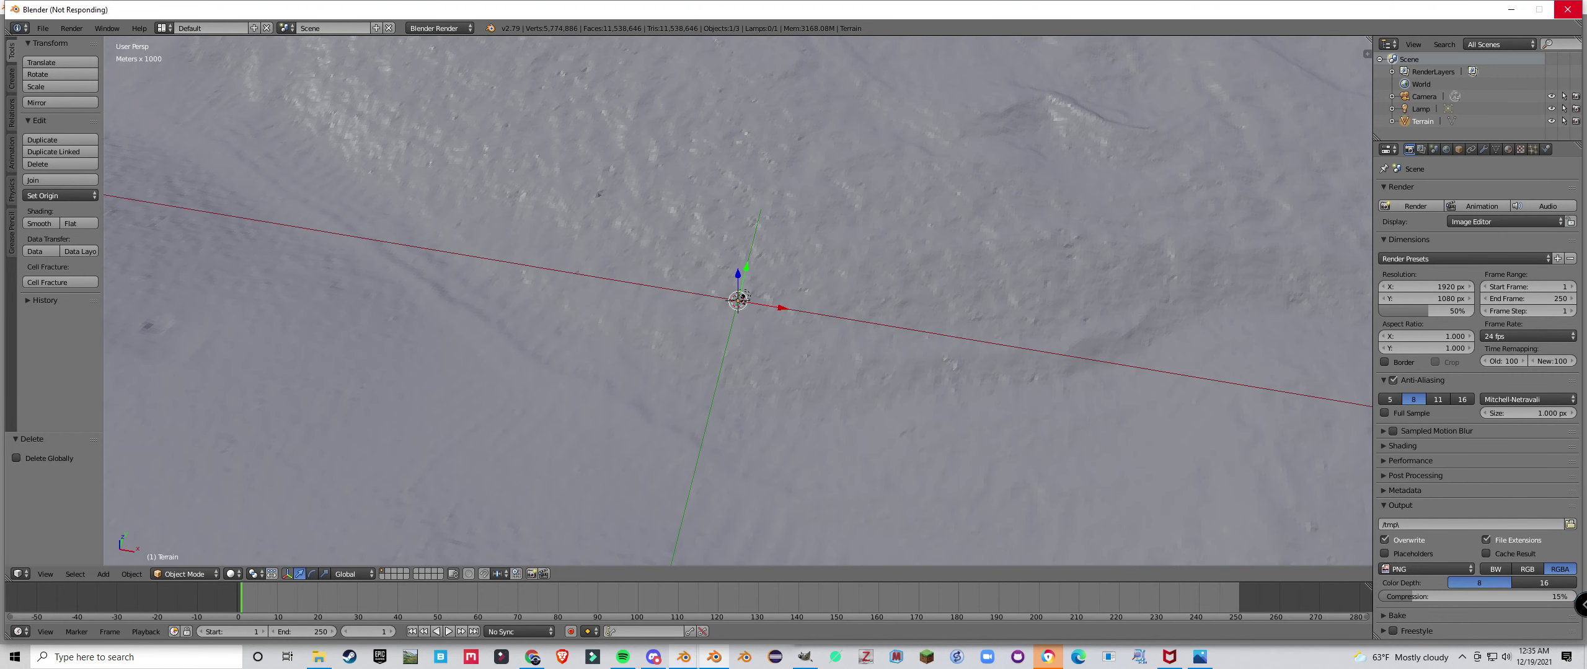
pyautogui.moveTo(683, 657)
pyautogui.click(874, 614)
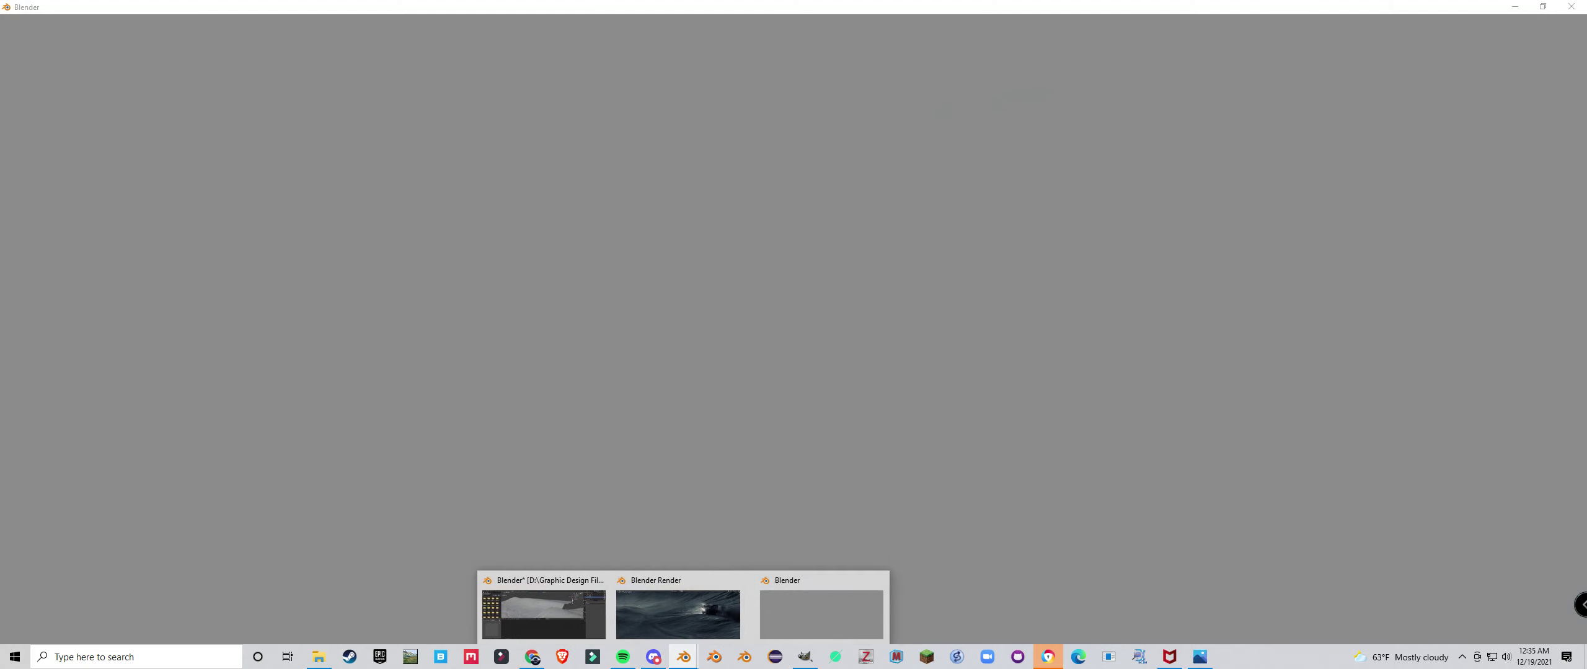
pyautogui.press('Escape')
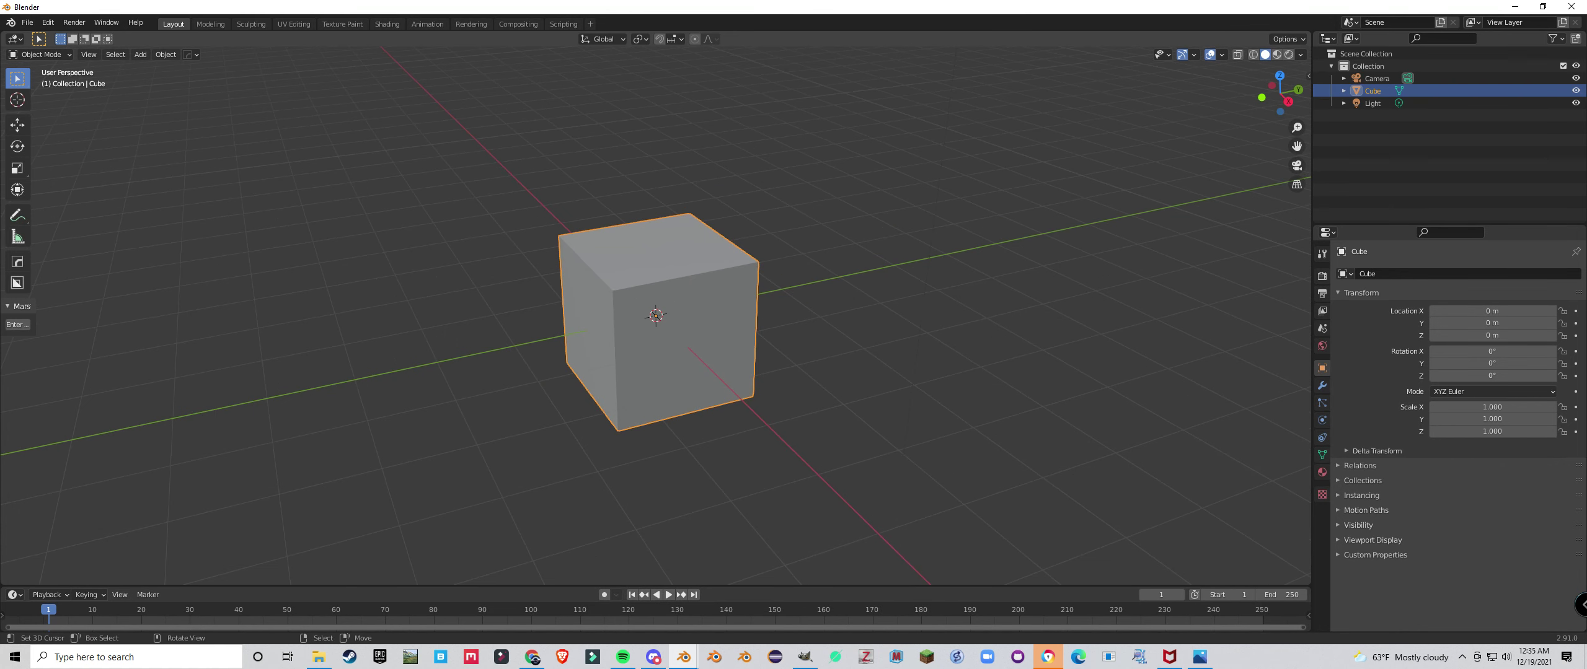
pyautogui.press('Delete')
# Append the Terrain object from untitled7.blend in the hirise folder to the scene
pyautogui.click(27, 22)
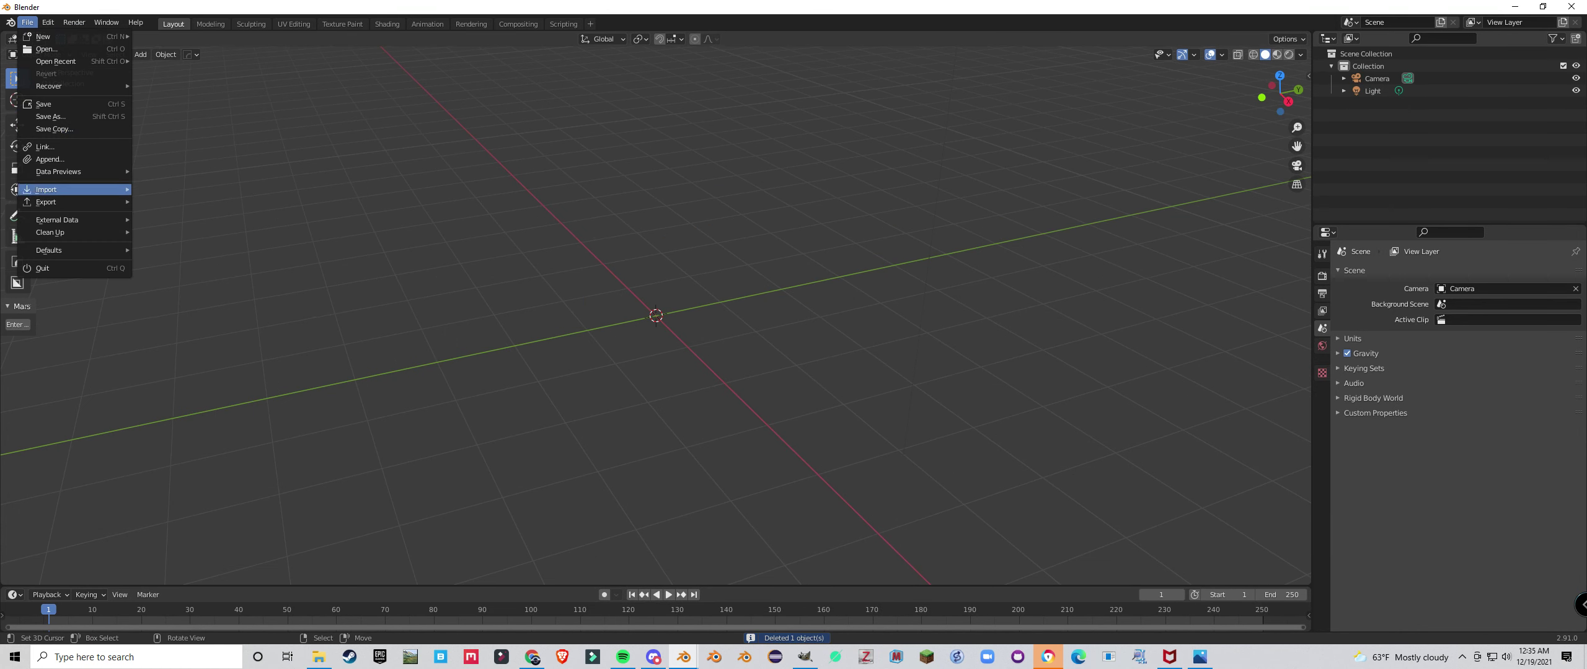
pyautogui.click(49, 159)
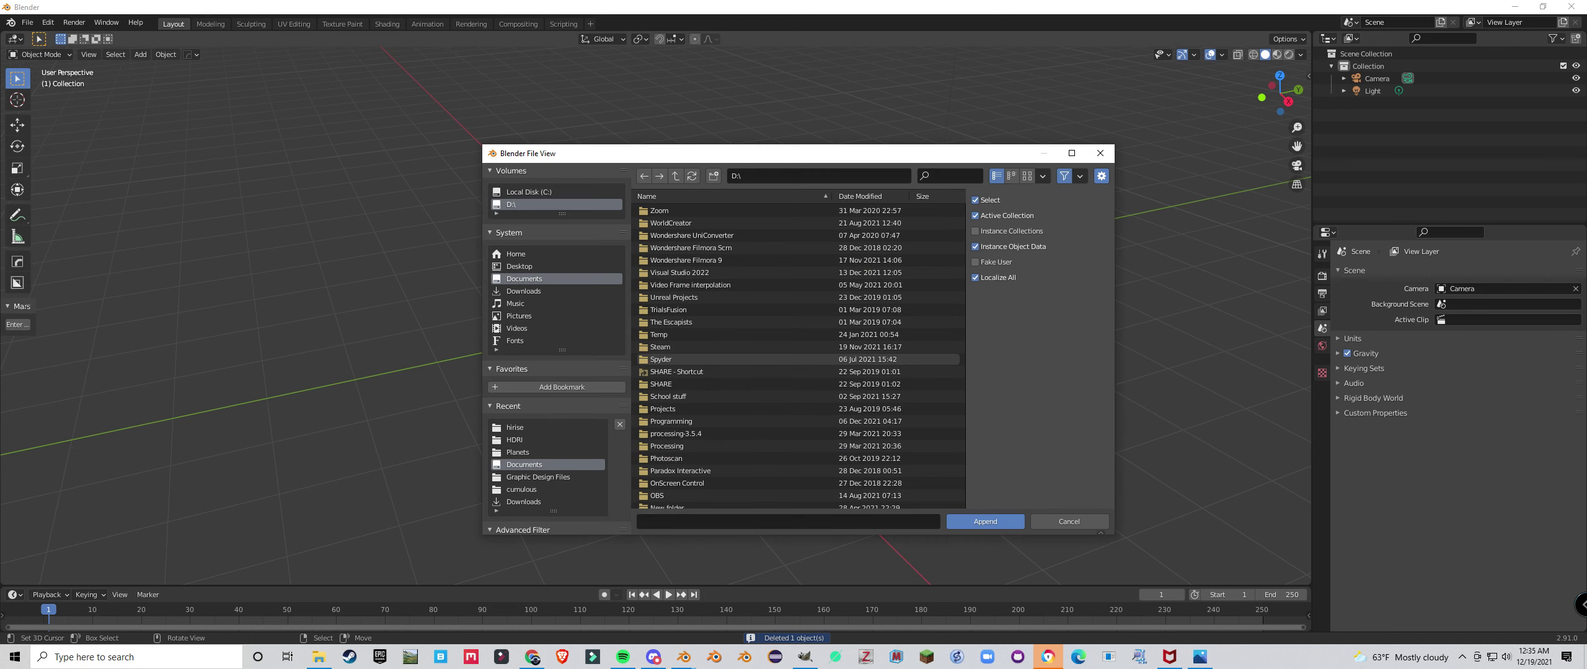
pyautogui.click(515, 428)
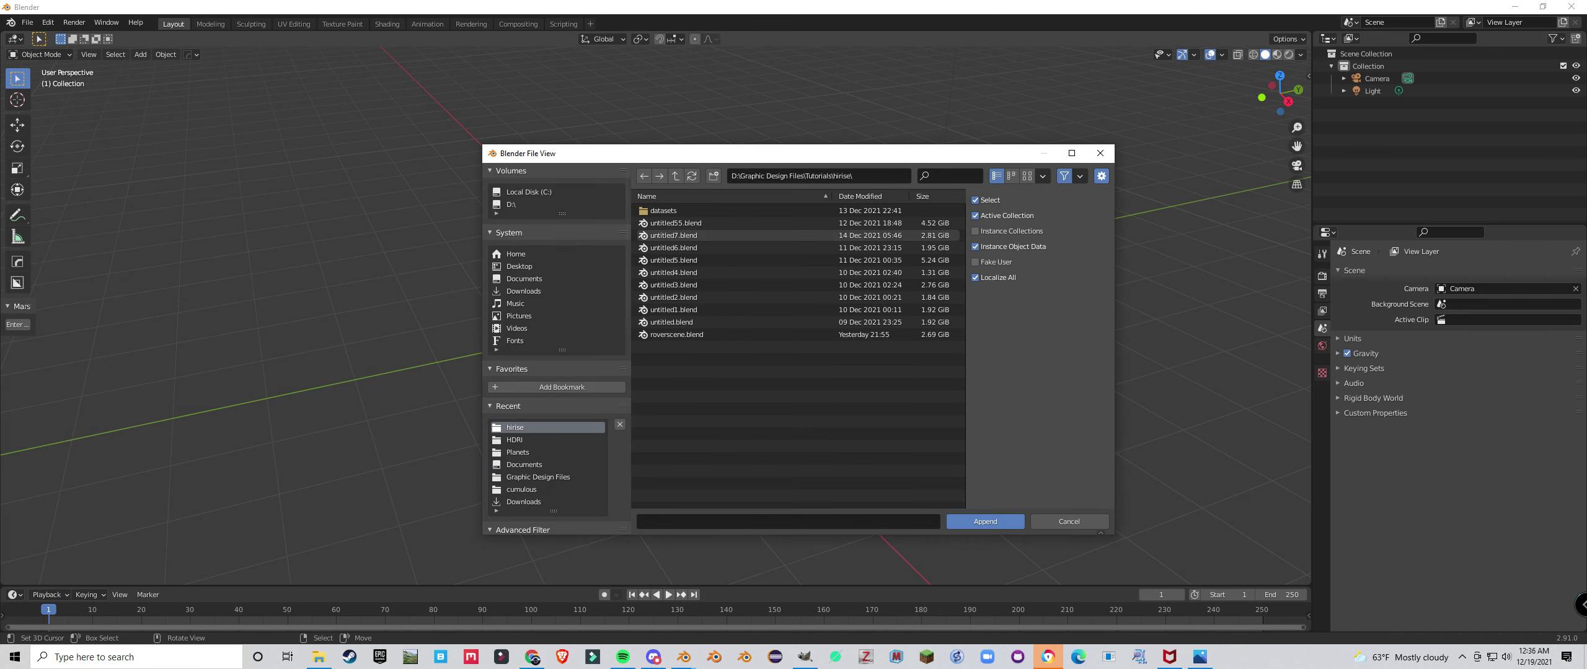
pyautogui.click(674, 235)
pyautogui.doubleClick(674, 236)
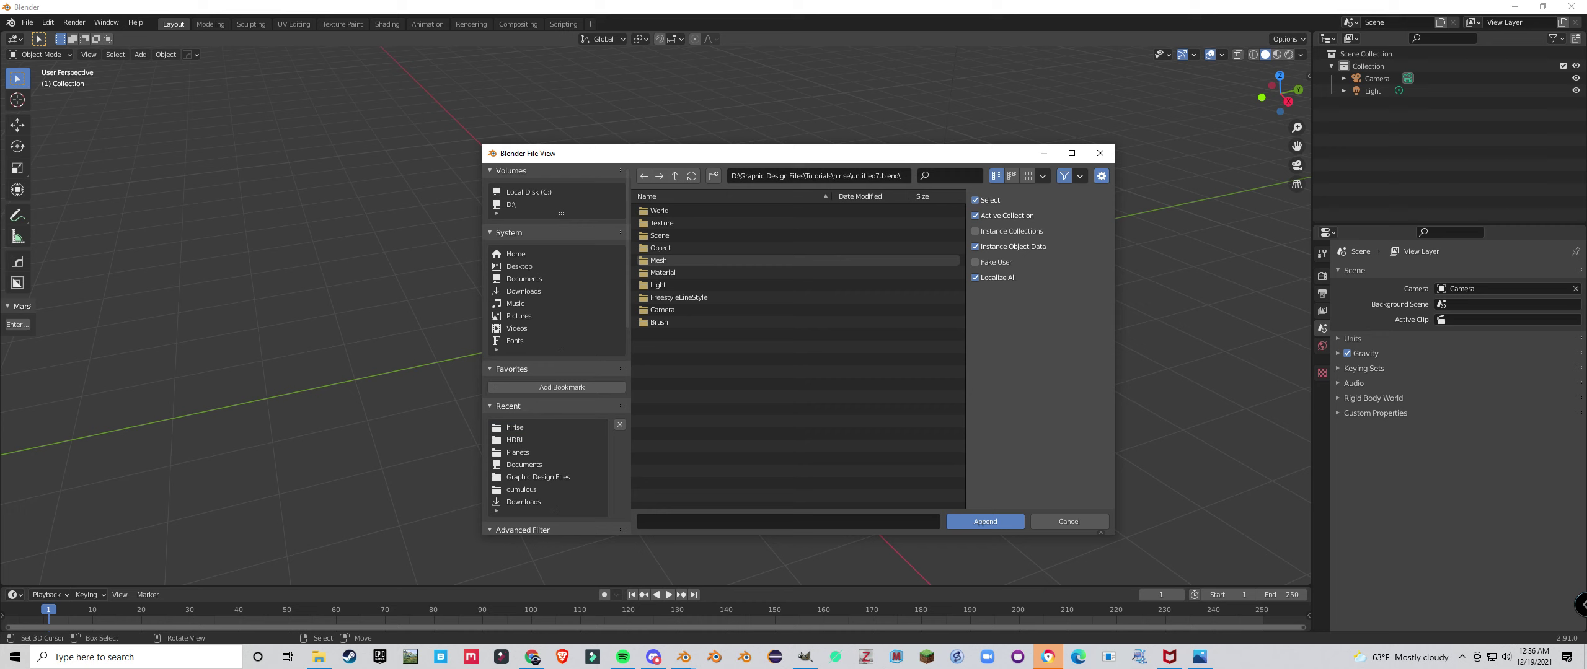
pyautogui.doubleClick(661, 248)
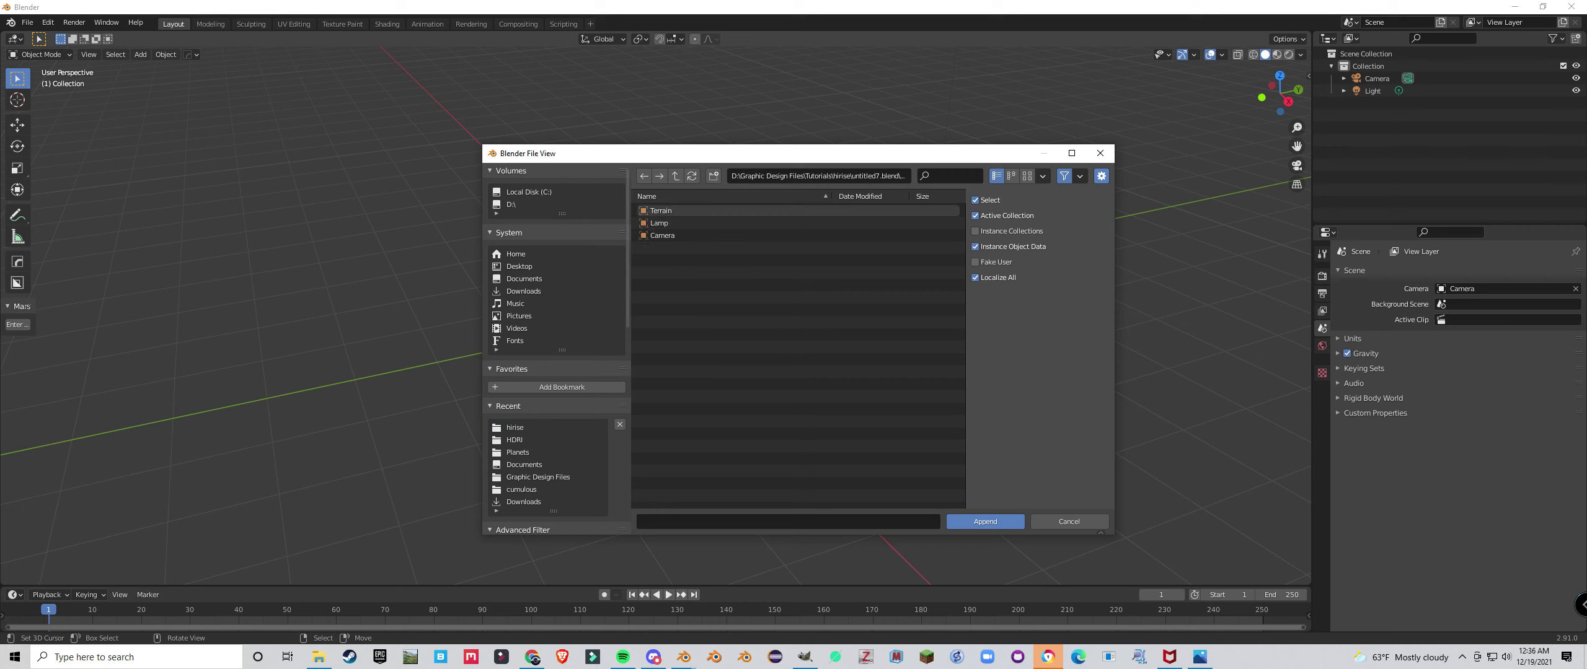
pyautogui.click(661, 211)
pyautogui.click(984, 521)
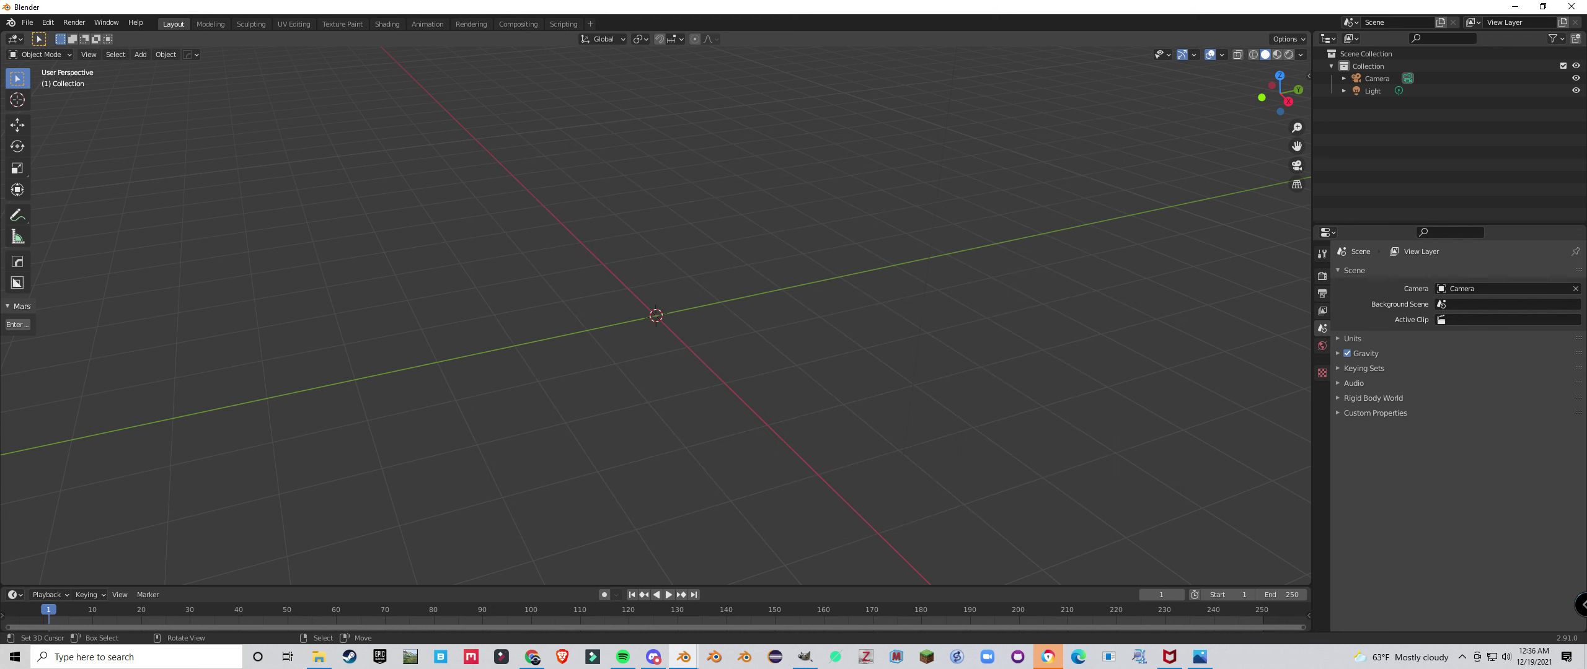
# Switch to GIMP, try to export the orthoimage as PSP_004019_1420_RED_A_01_ORTHO.jpg in the downloads folder, and close the program
pyautogui.click(805, 657)
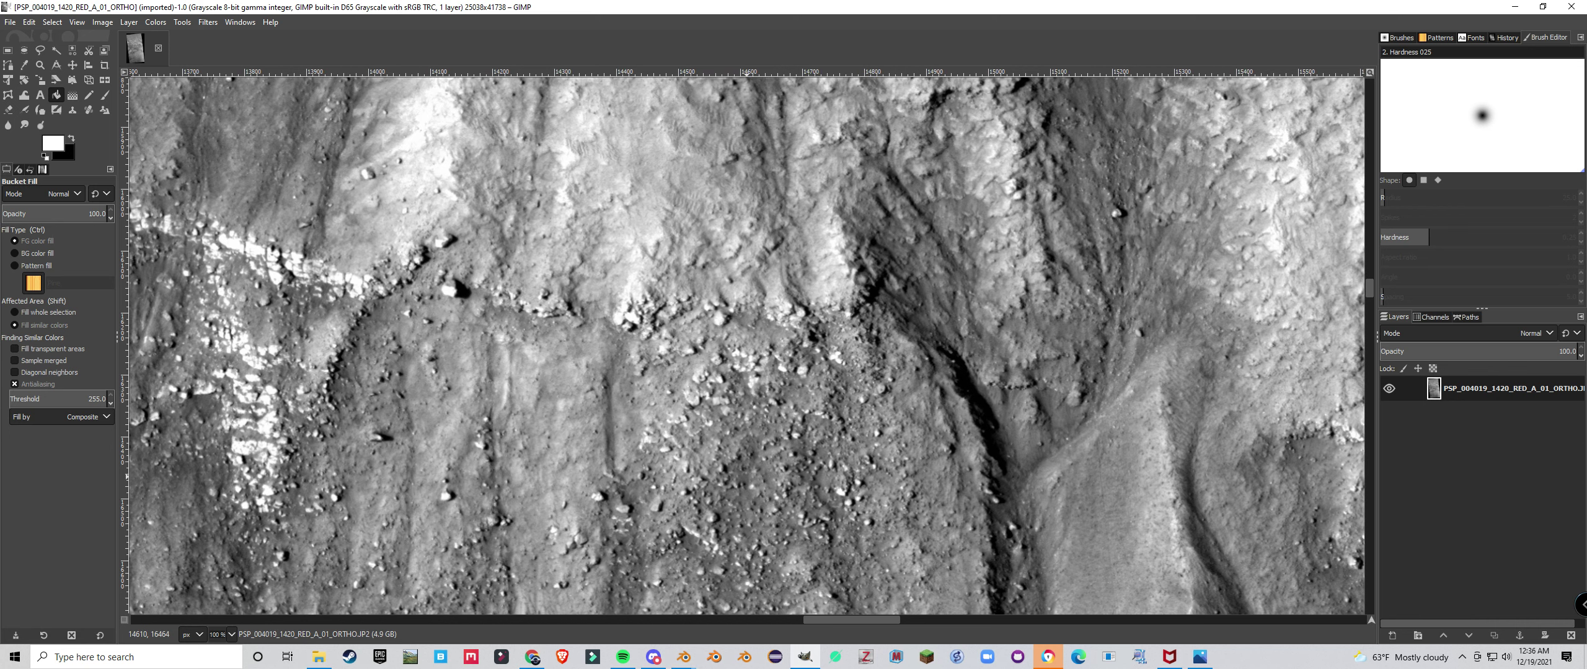
pyautogui.click(10, 23)
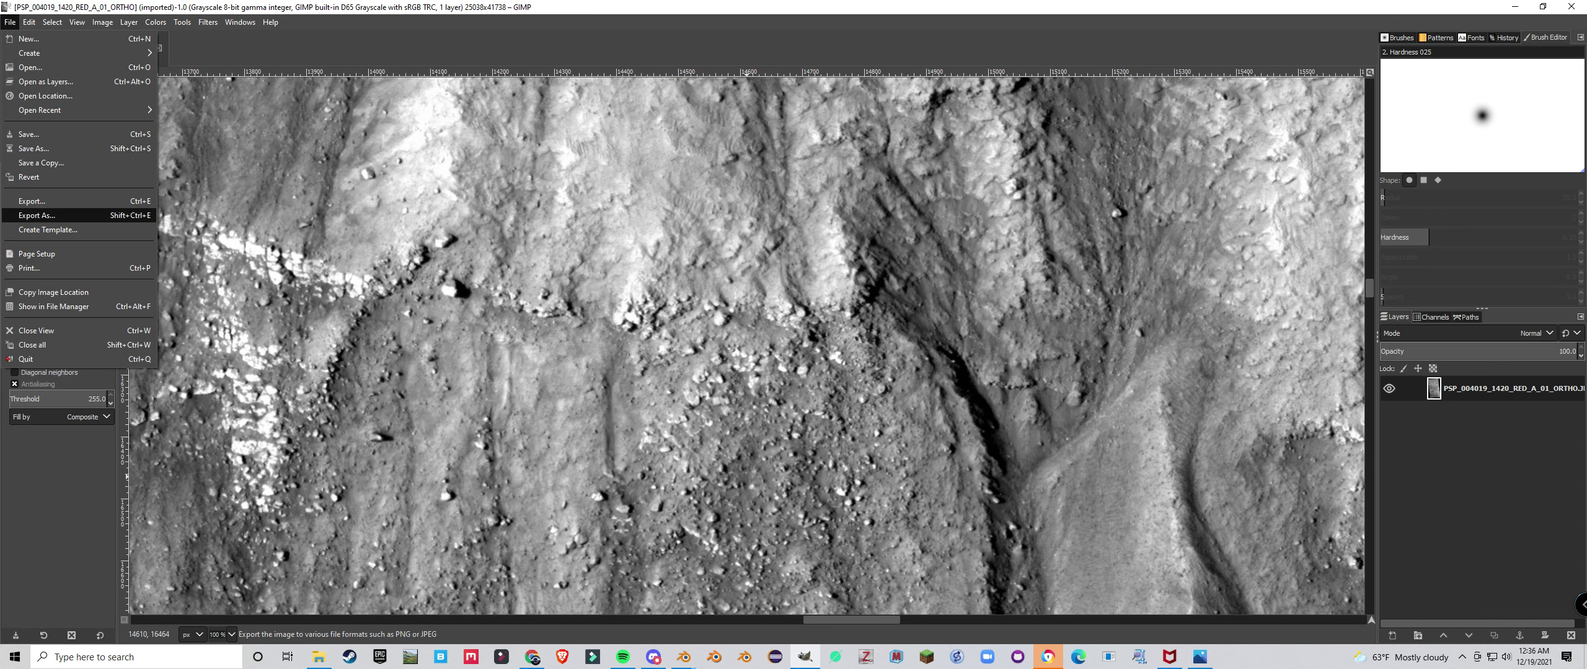
pyautogui.click(37, 216)
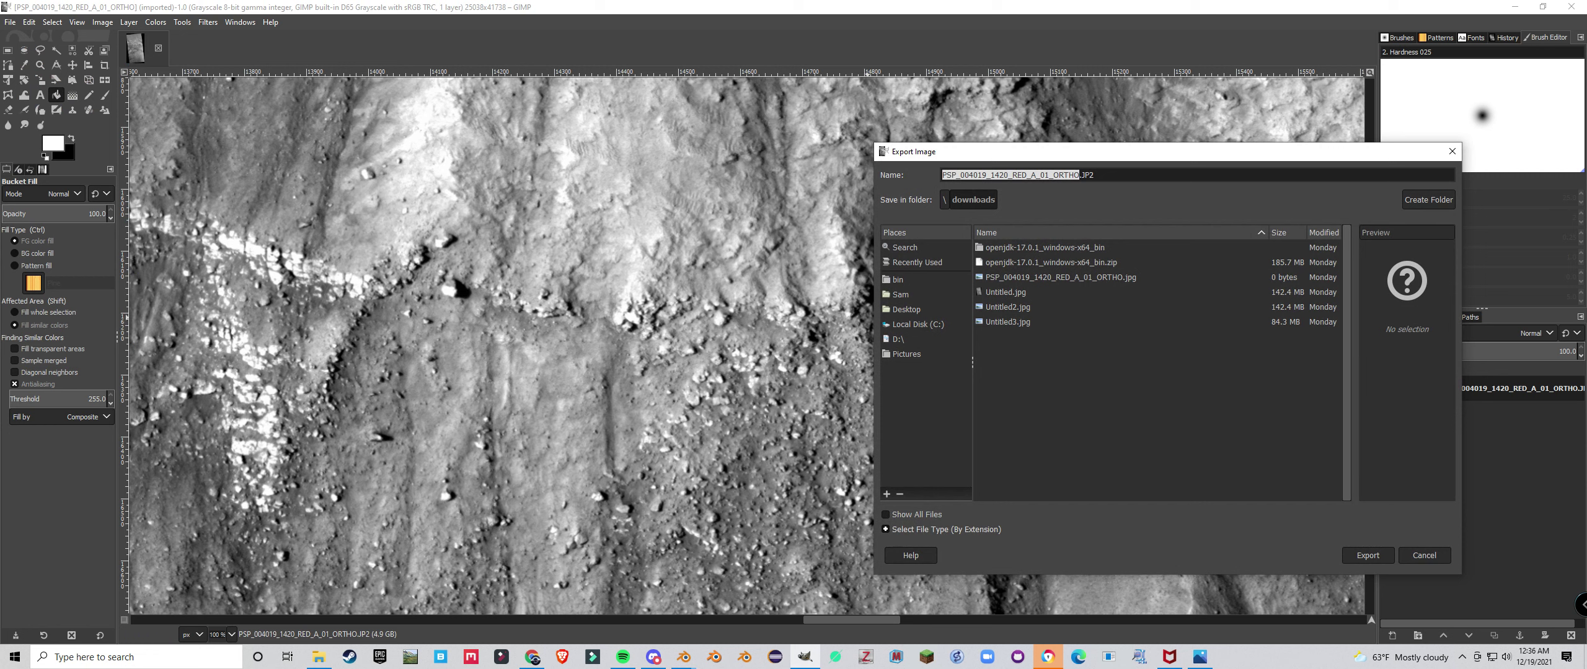
pyautogui.click(1095, 175)
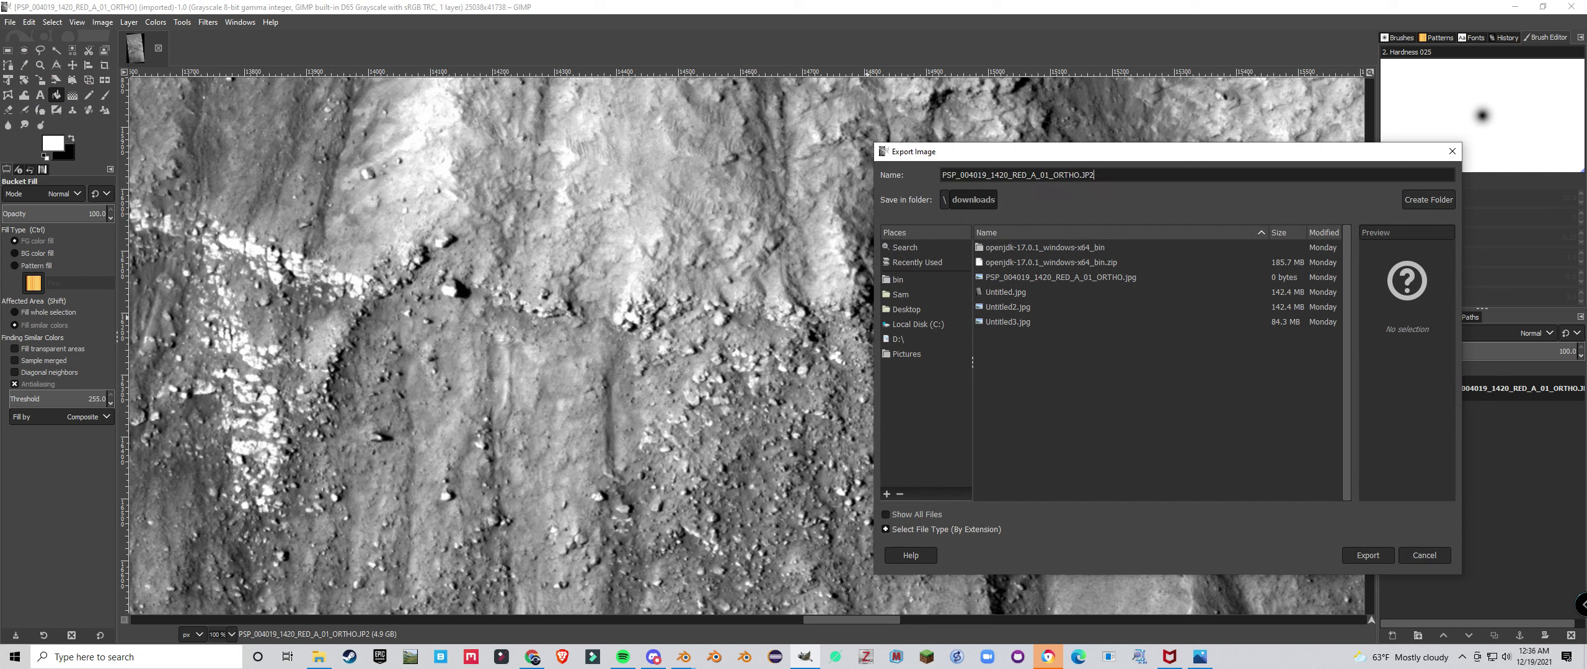
pyautogui.hotkey('shift', 'Left')
pyautogui.hotkey('shift', 'Left')
pyautogui.write('jpg')
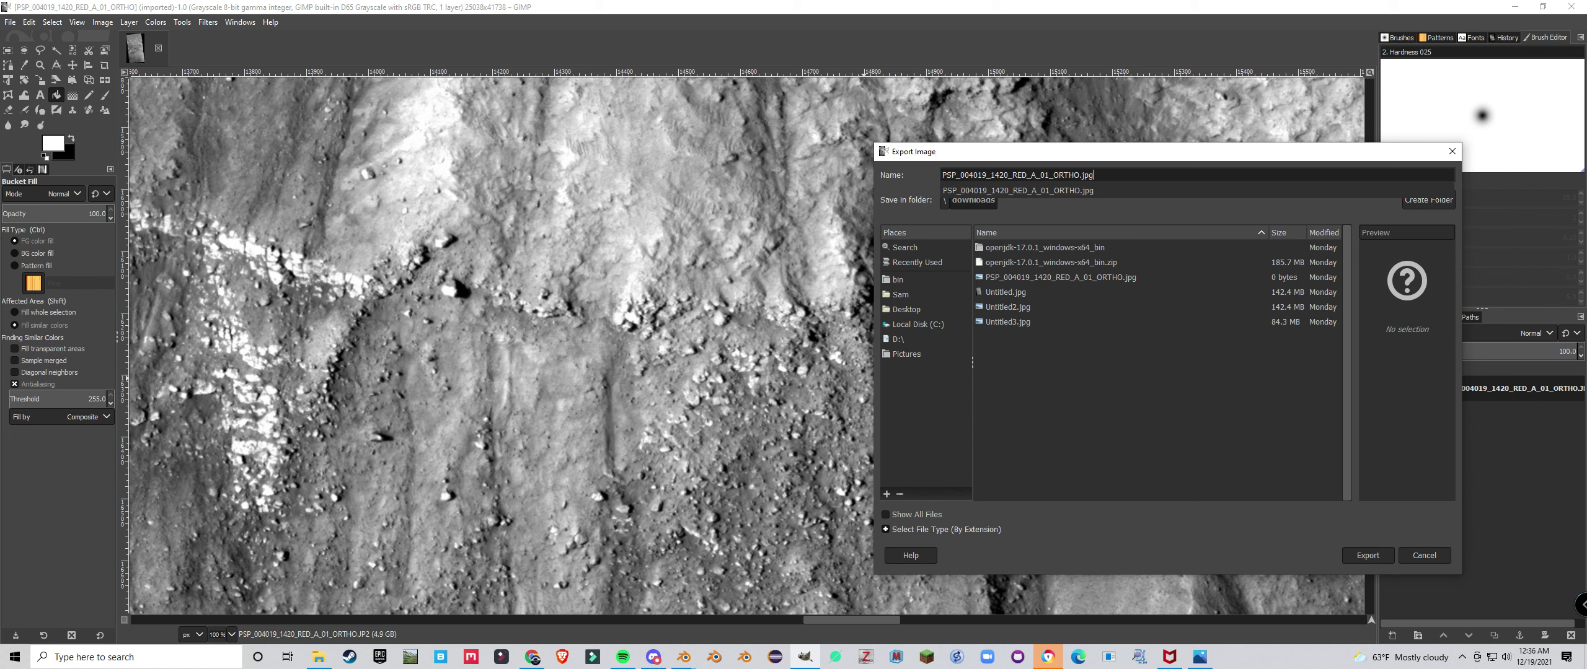
pyautogui.press('Return')
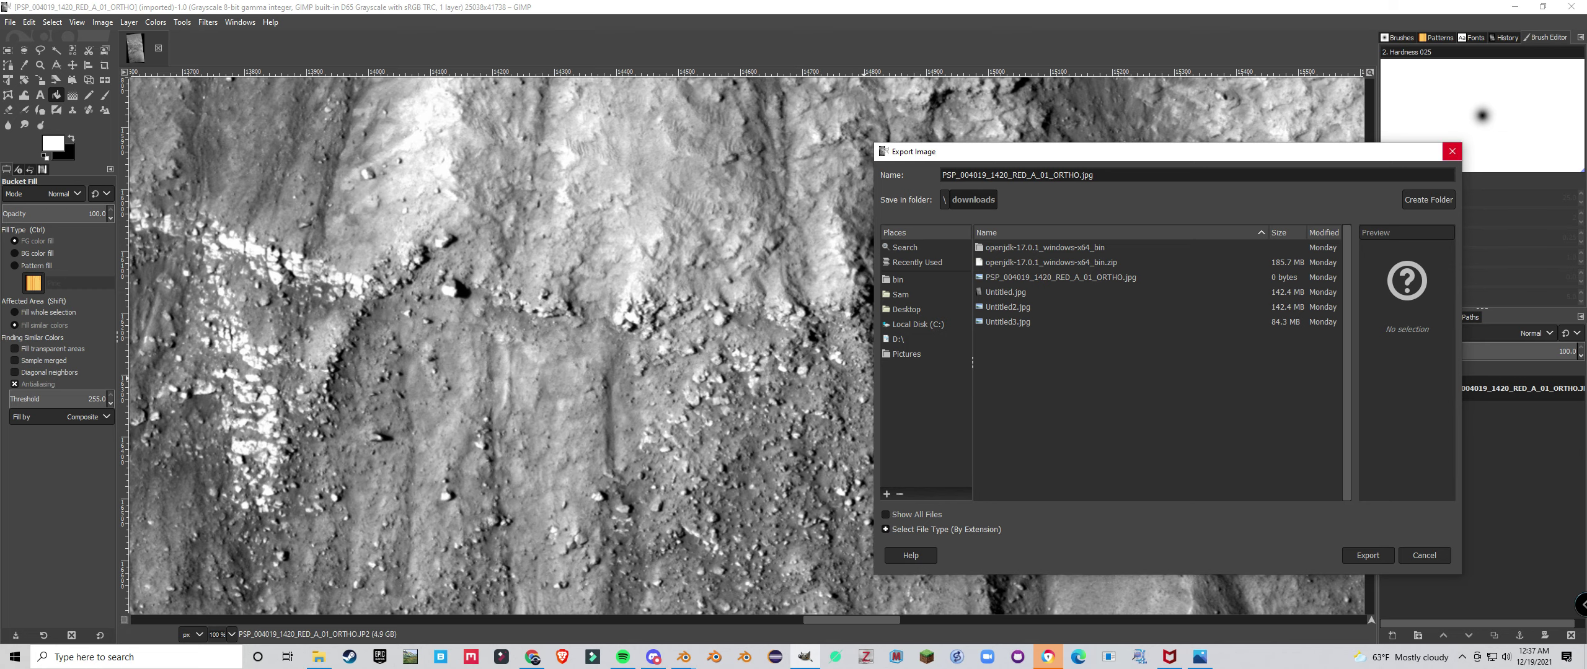
pyautogui.click(1452, 151)
pyautogui.click(1572, 7)
# Examine the appended terrain's surface around the scene origin in Blender
pyautogui.scroll(-20, 656, 317)
pyautogui.scroll(2, 656, 316)
pyautogui.scroll(4, 652, 314)
pyautogui.moveTo(655, 316); pyautogui.dragTo(634, 331, button='middle')
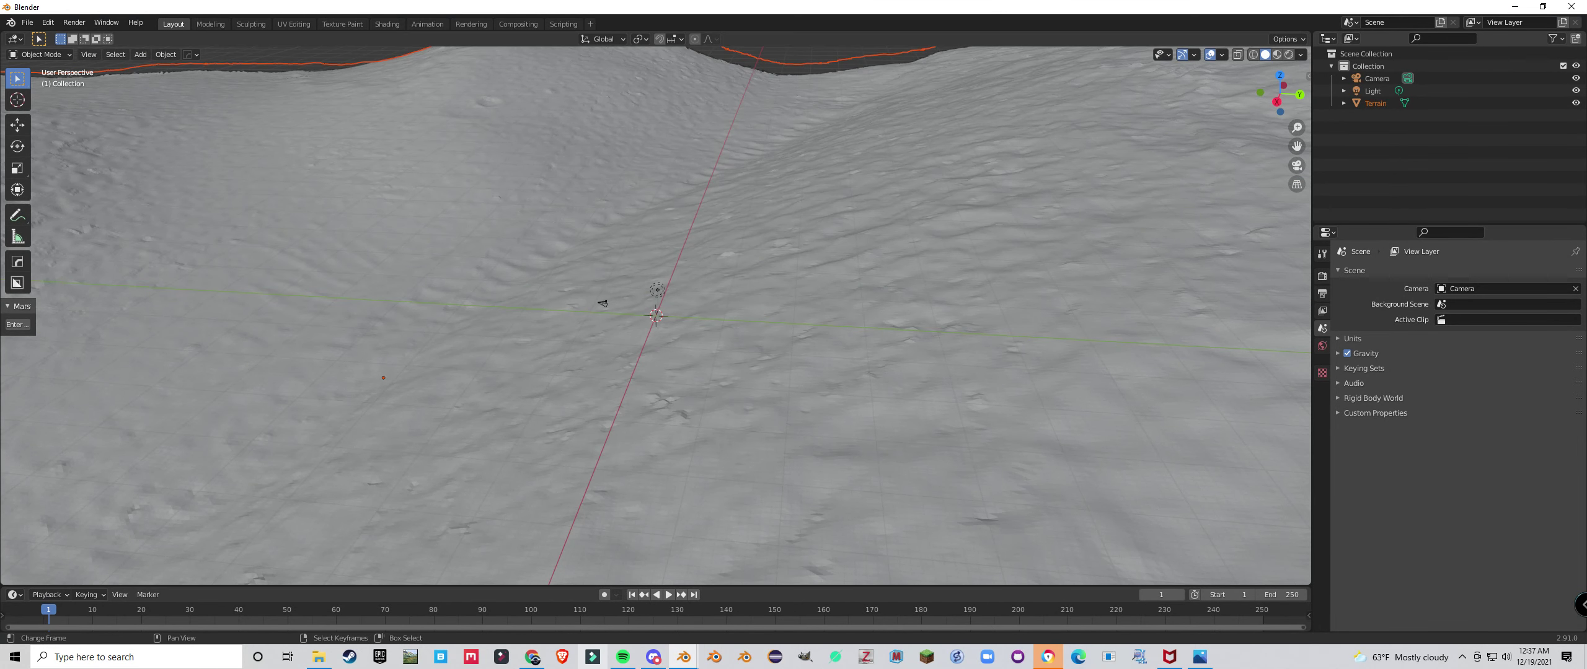
# Switch to Chrome and review the HiRISE gullies page's preview, DTM and orthoimage downloads, and the AreoBrowser terrain model
pyautogui.click(533, 657)
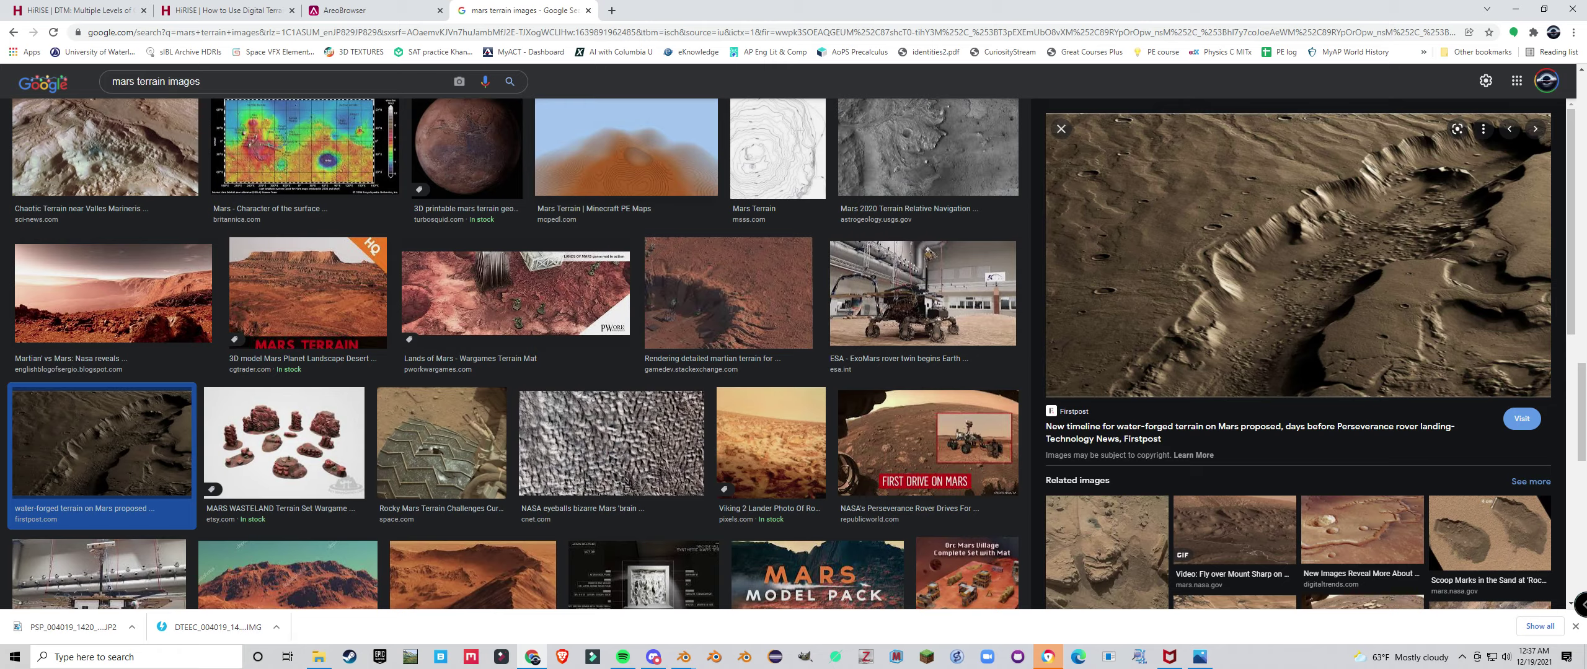
pyautogui.click(390, 10)
pyautogui.click(232, 11)
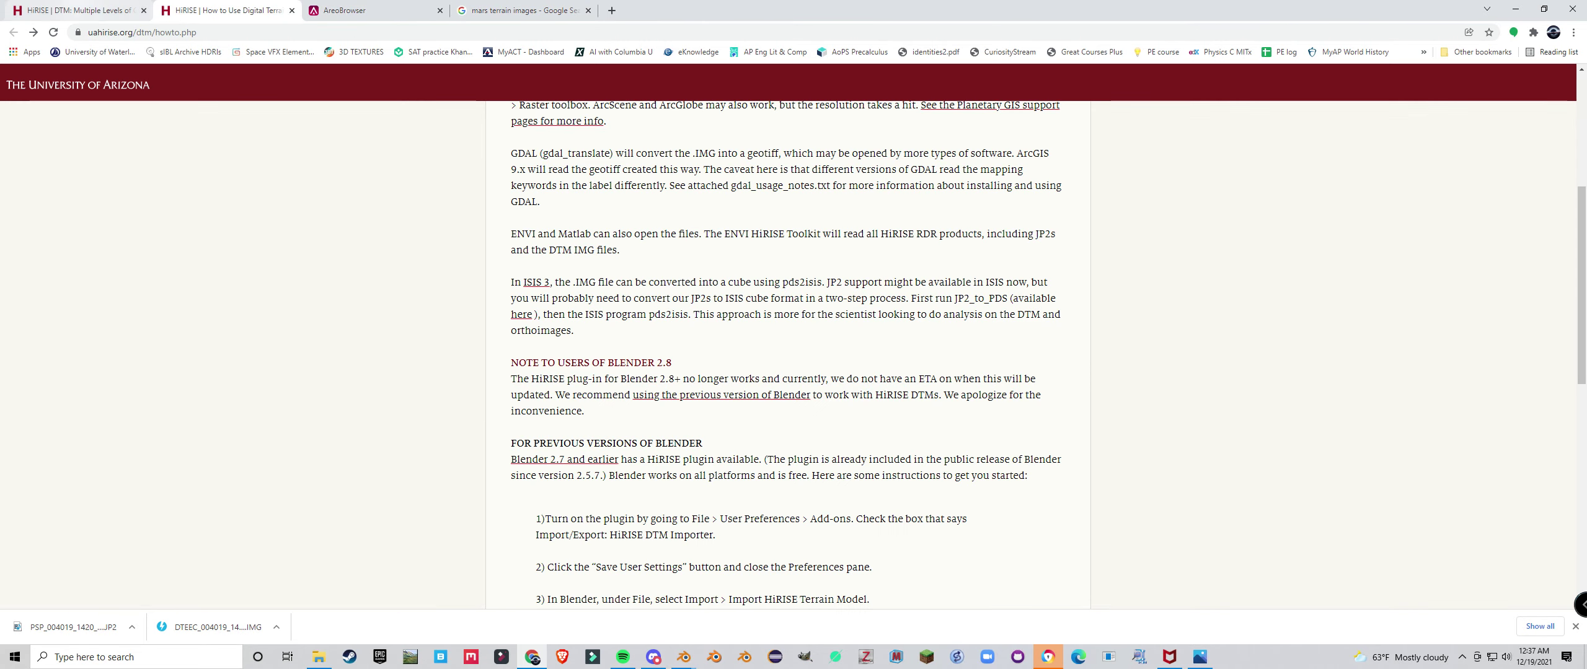
pyautogui.click(77, 11)
pyautogui.scroll(5, 787, 353)
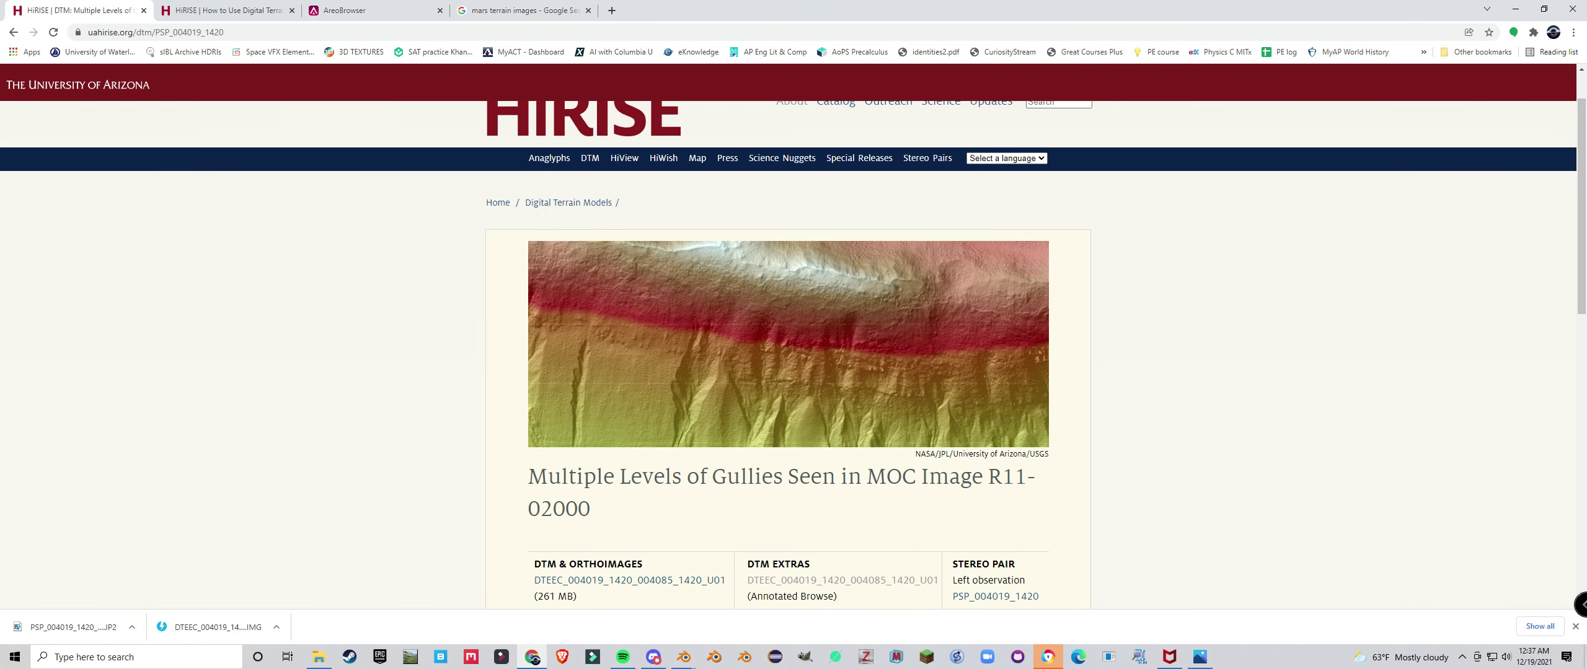
pyautogui.scroll(-11, 787, 353)
pyautogui.scroll(7, 781, 105)
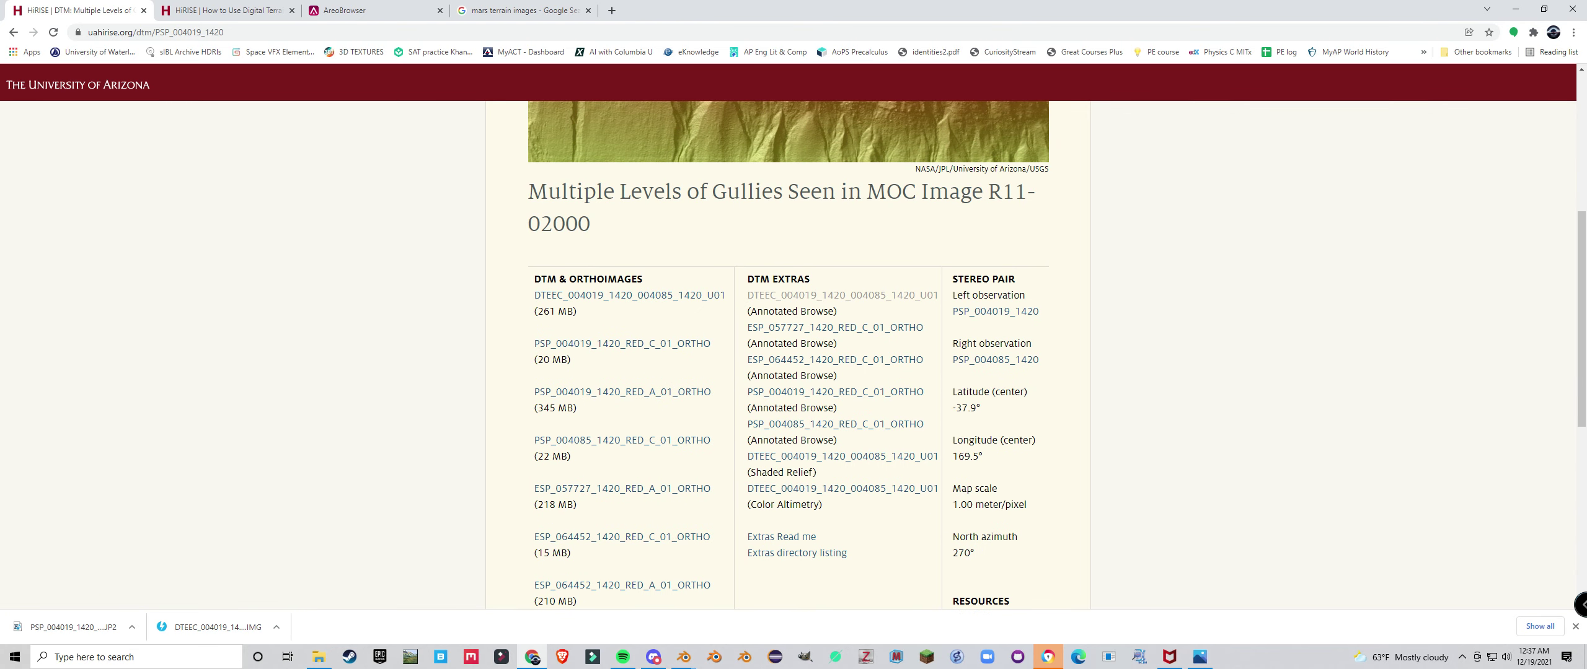
pyautogui.scroll(1, 787, 353)
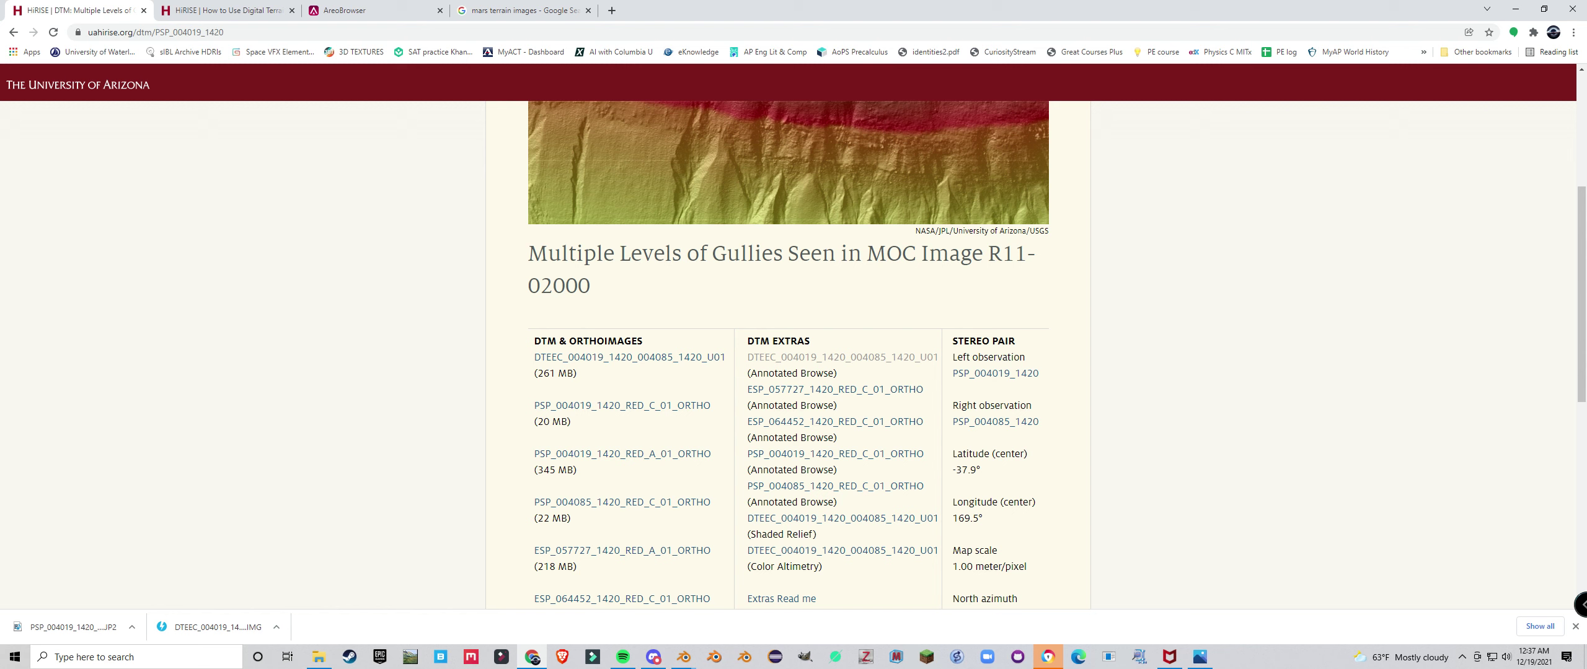
pyautogui.scroll(2, 784, 353)
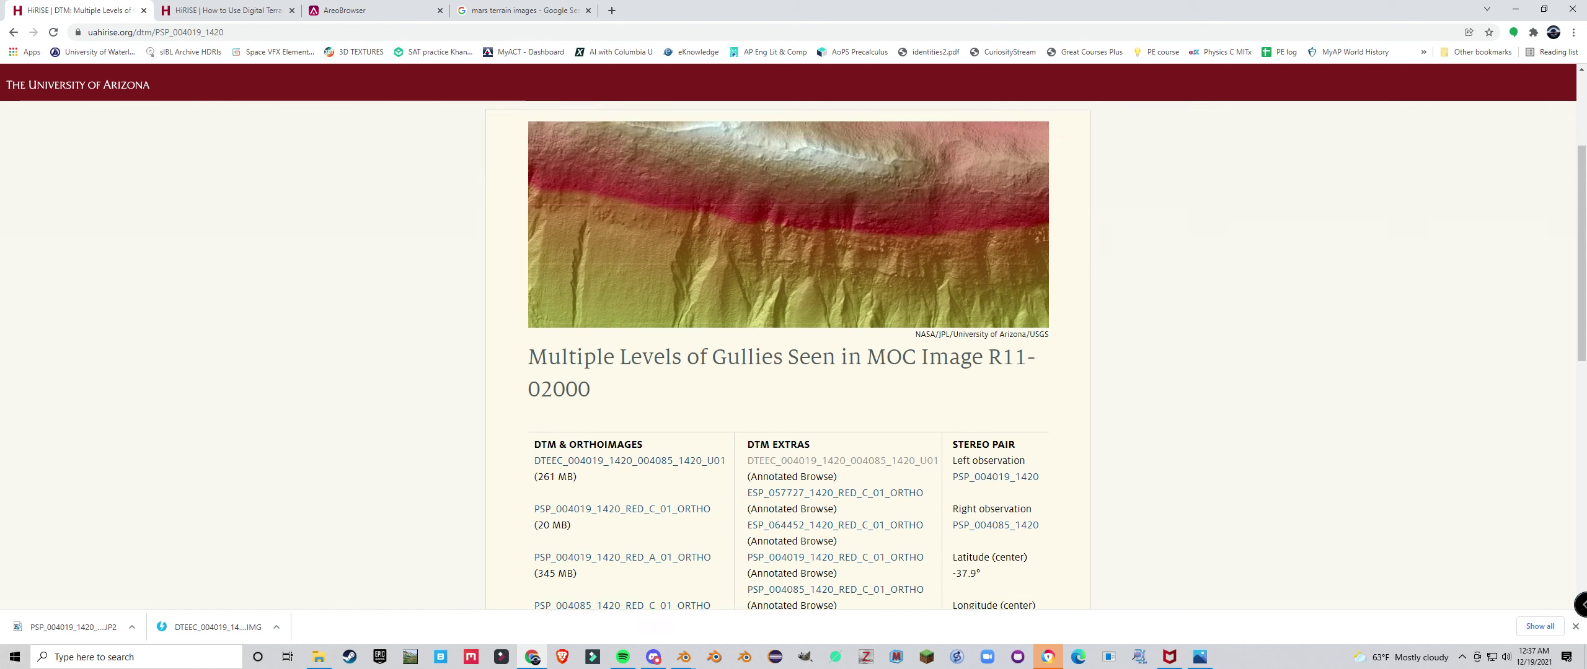
pyautogui.scroll(-4, 787, 354)
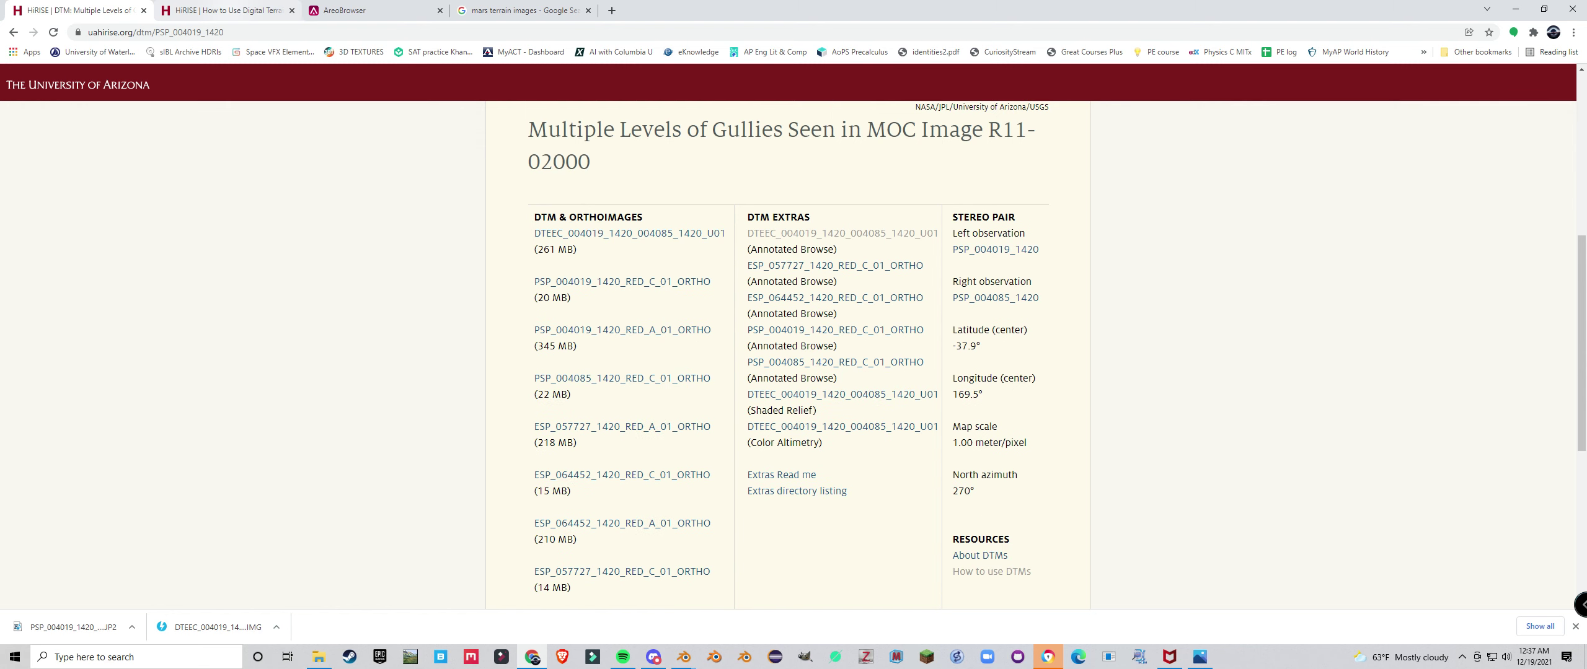
pyautogui.click(228, 10)
pyautogui.click(428, 10)
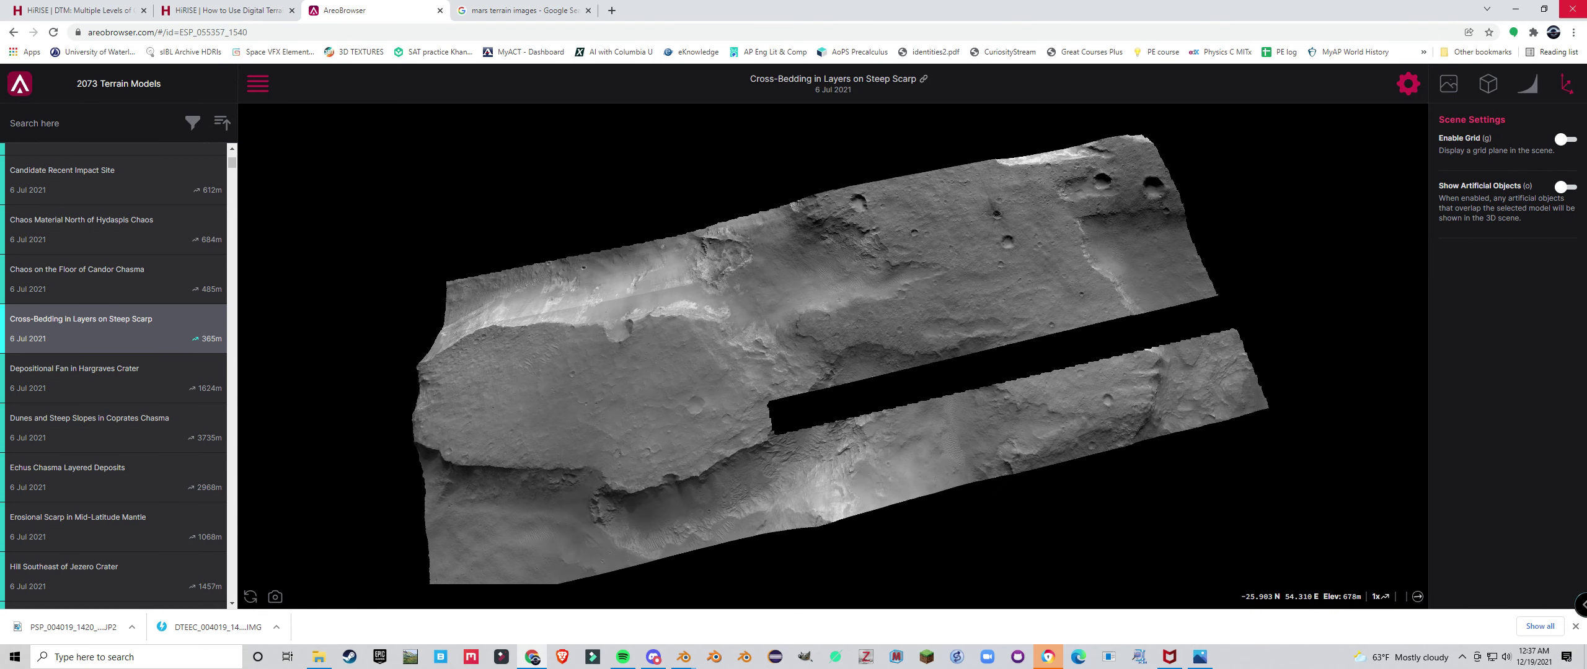
pyautogui.click(1516, 9)
# Scale the appended terrain by a factor of 0.1 and snap it to the 3D cursor
pyautogui.moveTo(657, 316); pyautogui.dragTo(744, 336, button='middle')
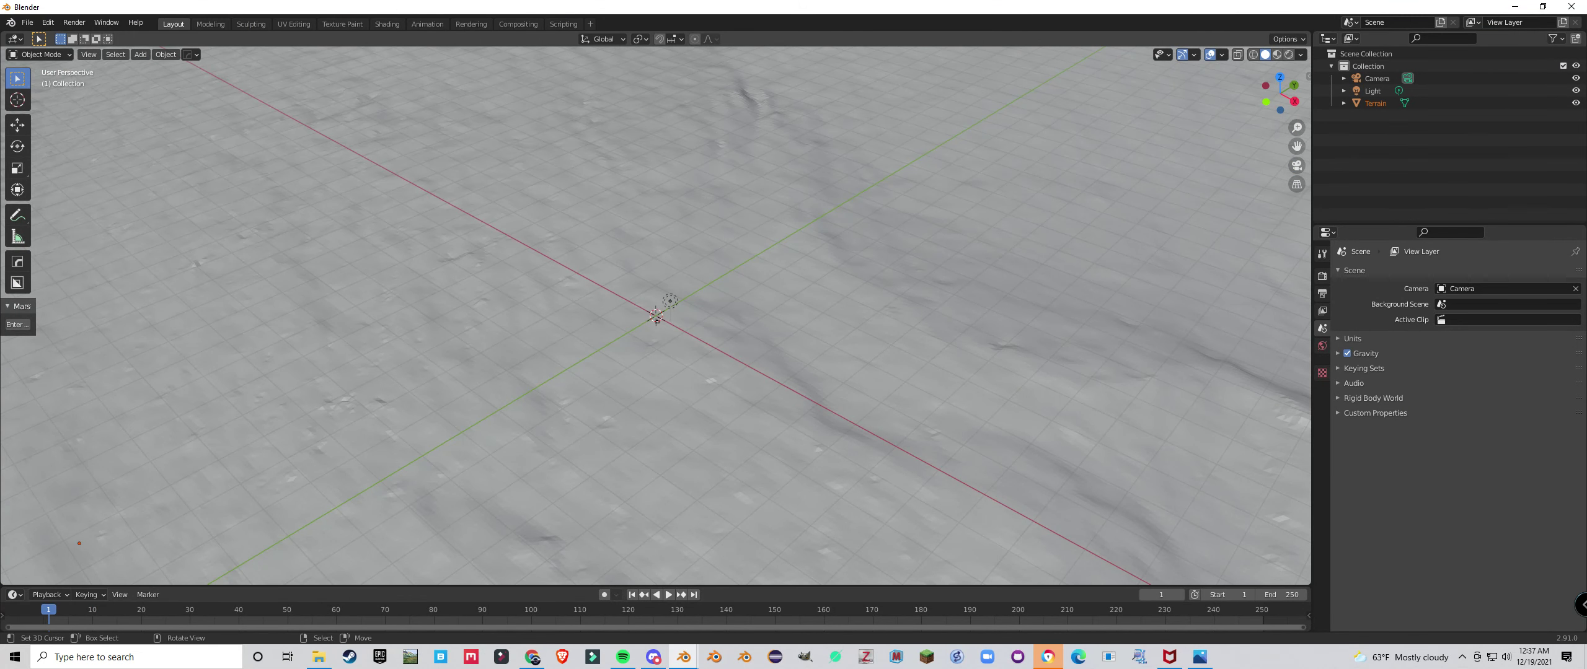
pyautogui.scroll(-3, 655, 316)
pyautogui.moveTo(656, 316); pyautogui.dragTo(634, 316, button='middle')
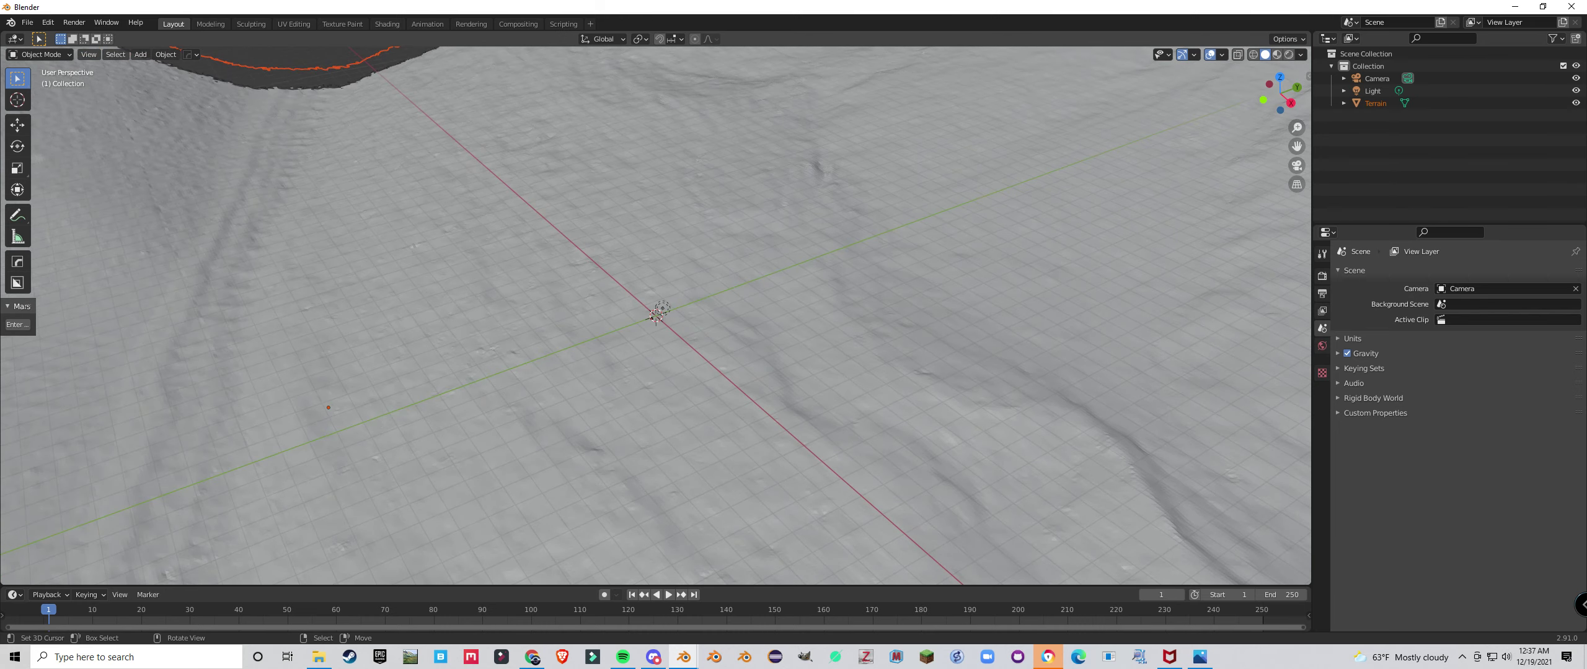
pyautogui.write('s0.1')
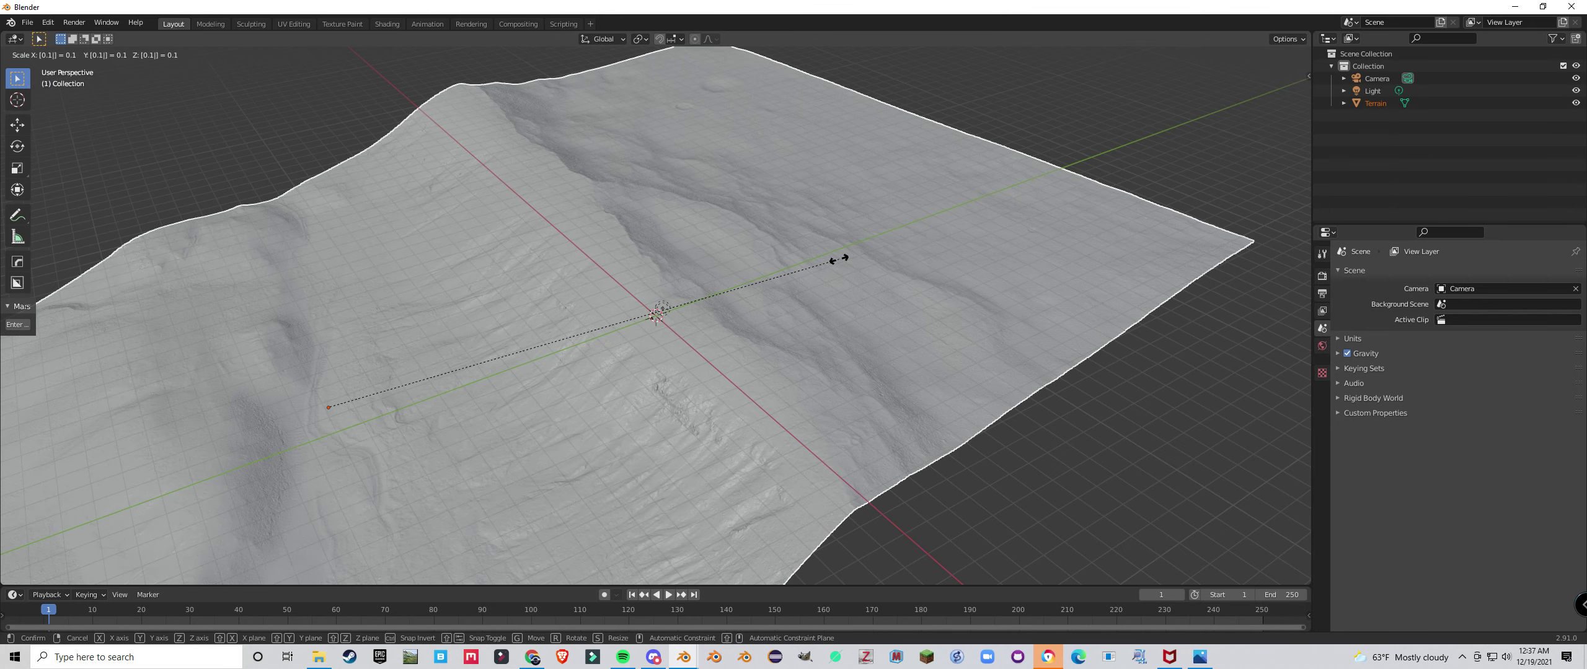
pyautogui.press('Return')
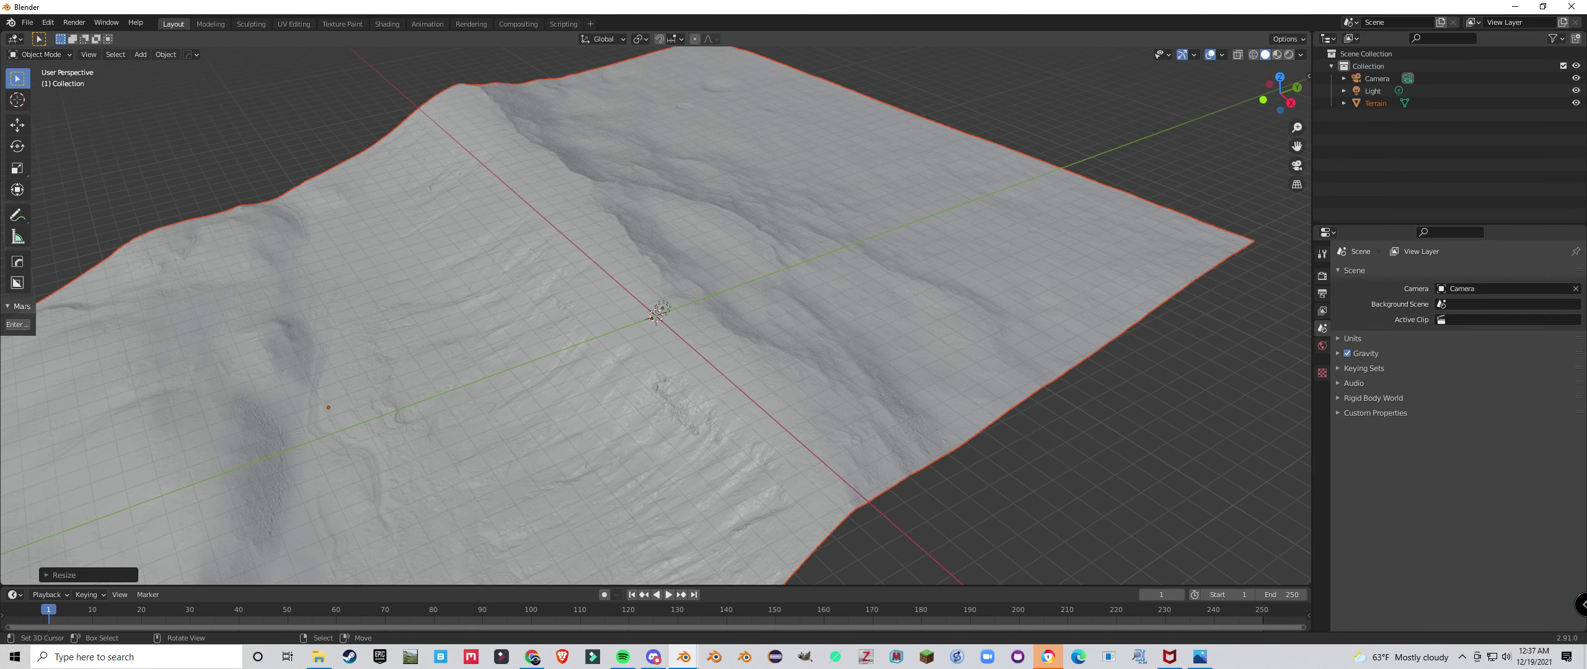
pyautogui.hotkey('shift', 's')
pyautogui.press('8')
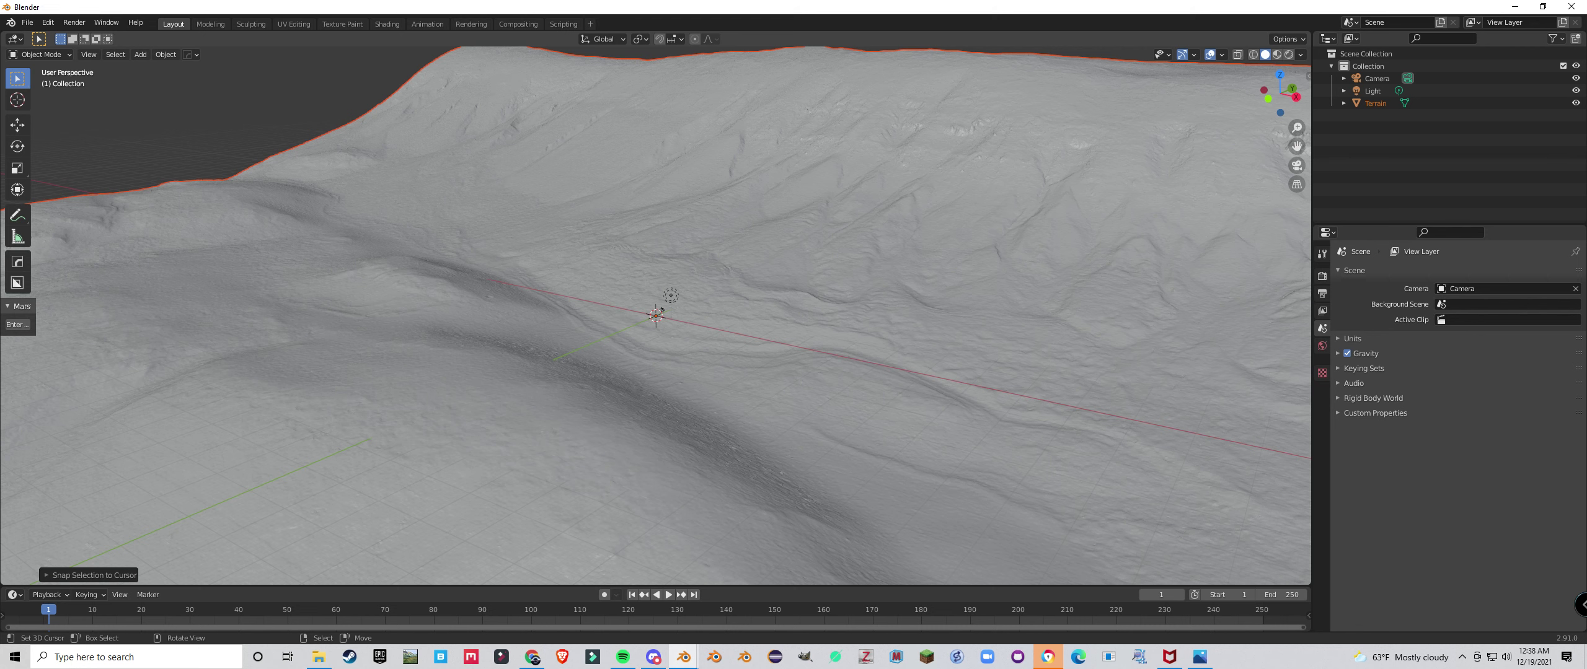
# Convert the scene's point light to a Sun light and set its strength to 1
pyautogui.rightClick(671, 296)
pyautogui.scroll(-3, 671, 295)
pyautogui.scroll(4, 674, 291)
pyautogui.rightClick(674, 291)
pyautogui.click(1323, 420)
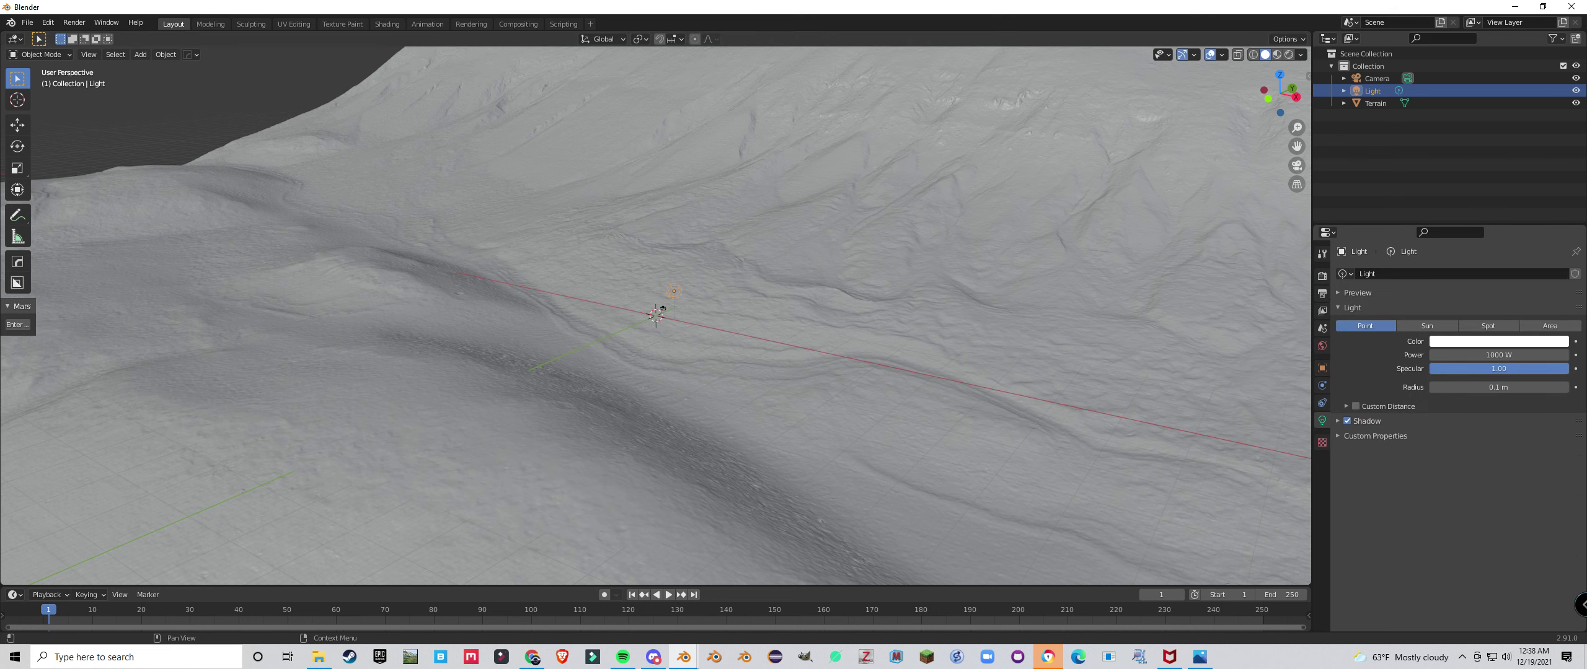
pyautogui.click(1427, 325)
pyautogui.click(1499, 354)
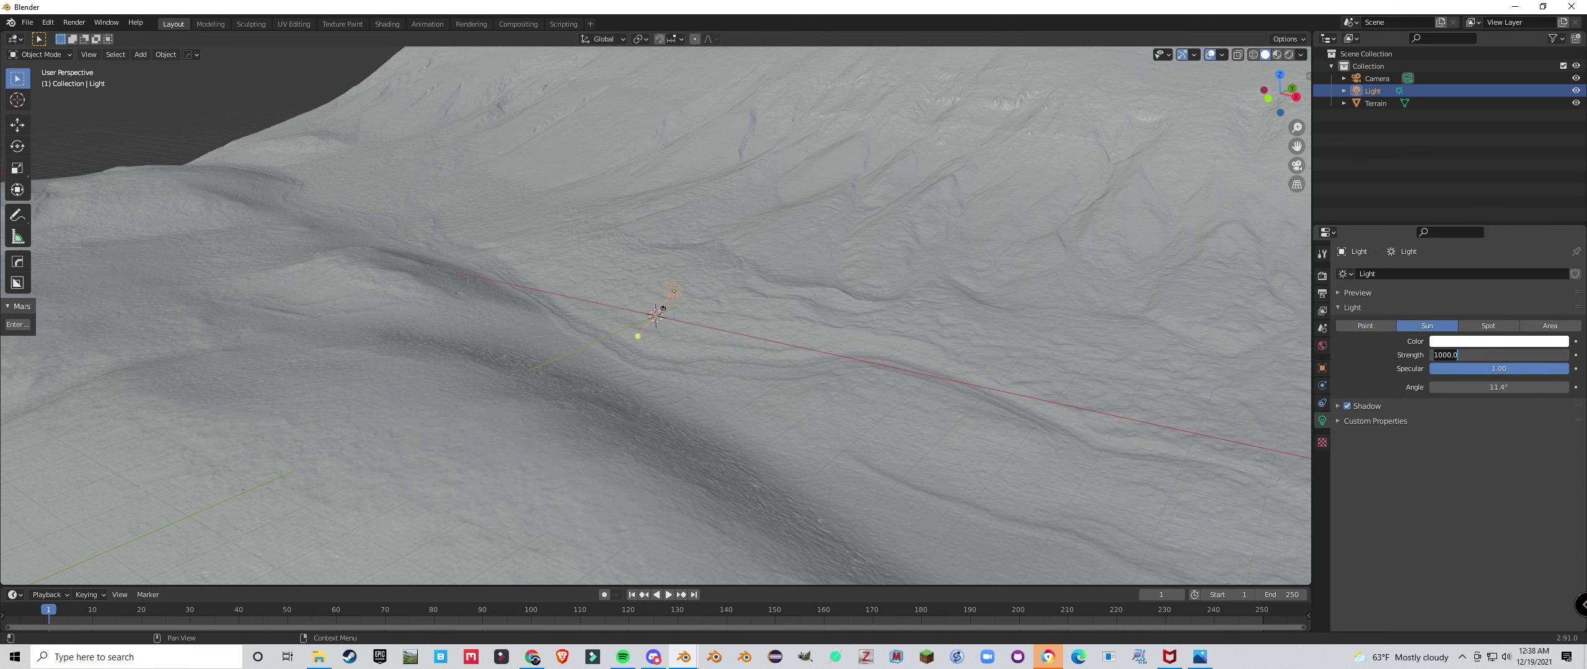
pyautogui.write('1')
pyautogui.press('Return')
# Preview the sunlit terrain in rendered shading and return the viewport to solid shading
pyautogui.scroll(-3, 656, 317)
pyautogui.moveTo(656, 316); pyautogui.dragTo(725, 316, button='middle')
pyautogui.moveTo(761, 368); pyautogui.dragTo(750, 368, button='middle')
pyautogui.press('z')
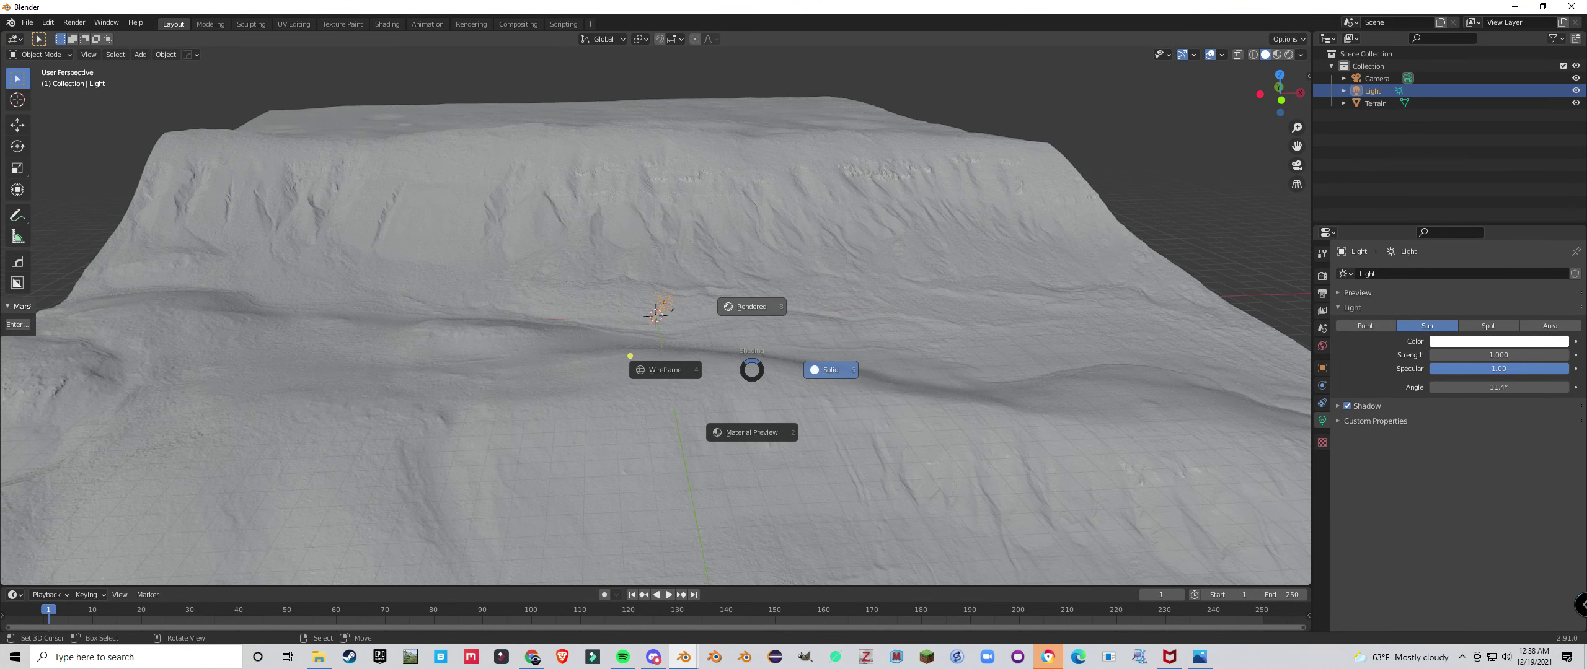
pyautogui.click(751, 306)
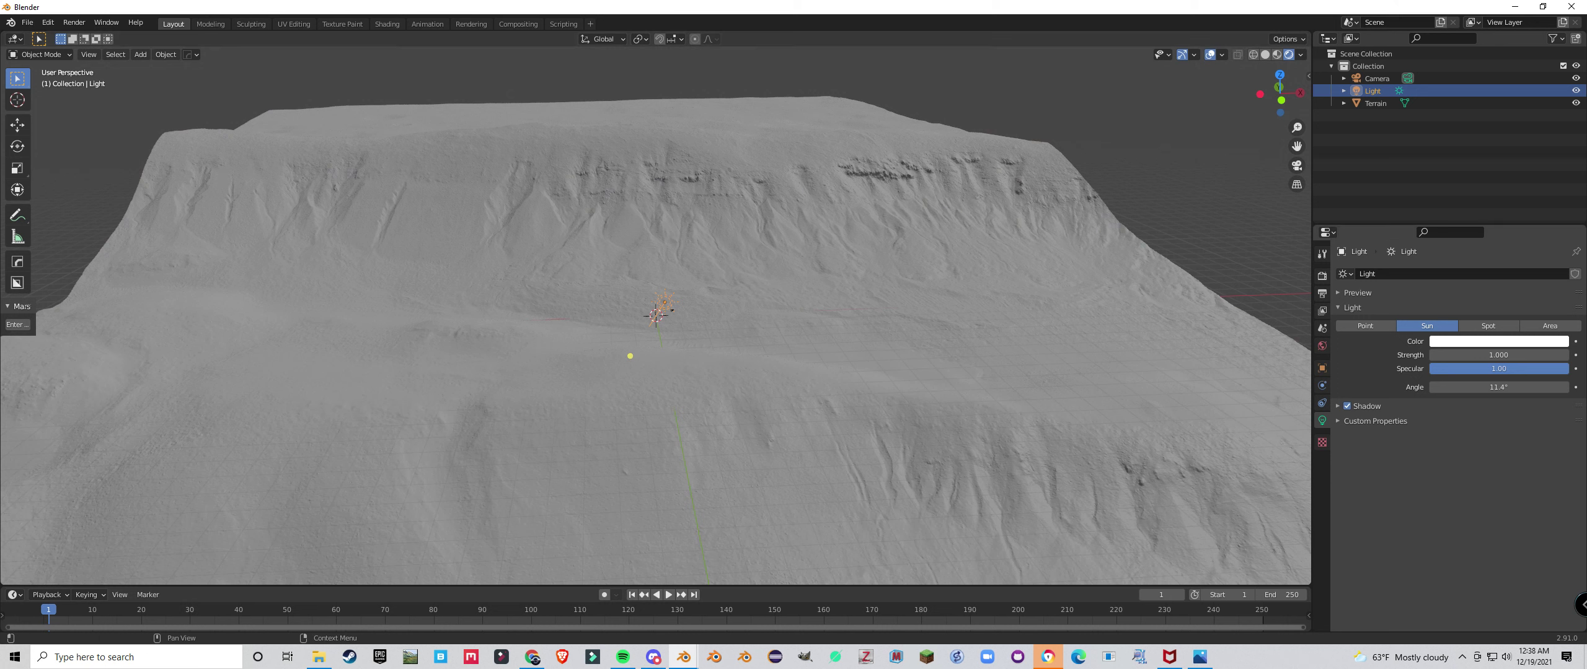
pyautogui.click(1265, 54)
# Set the render engine to Cycles with GPU Compute and switch the viewport to rendered shading
pyautogui.click(1322, 275)
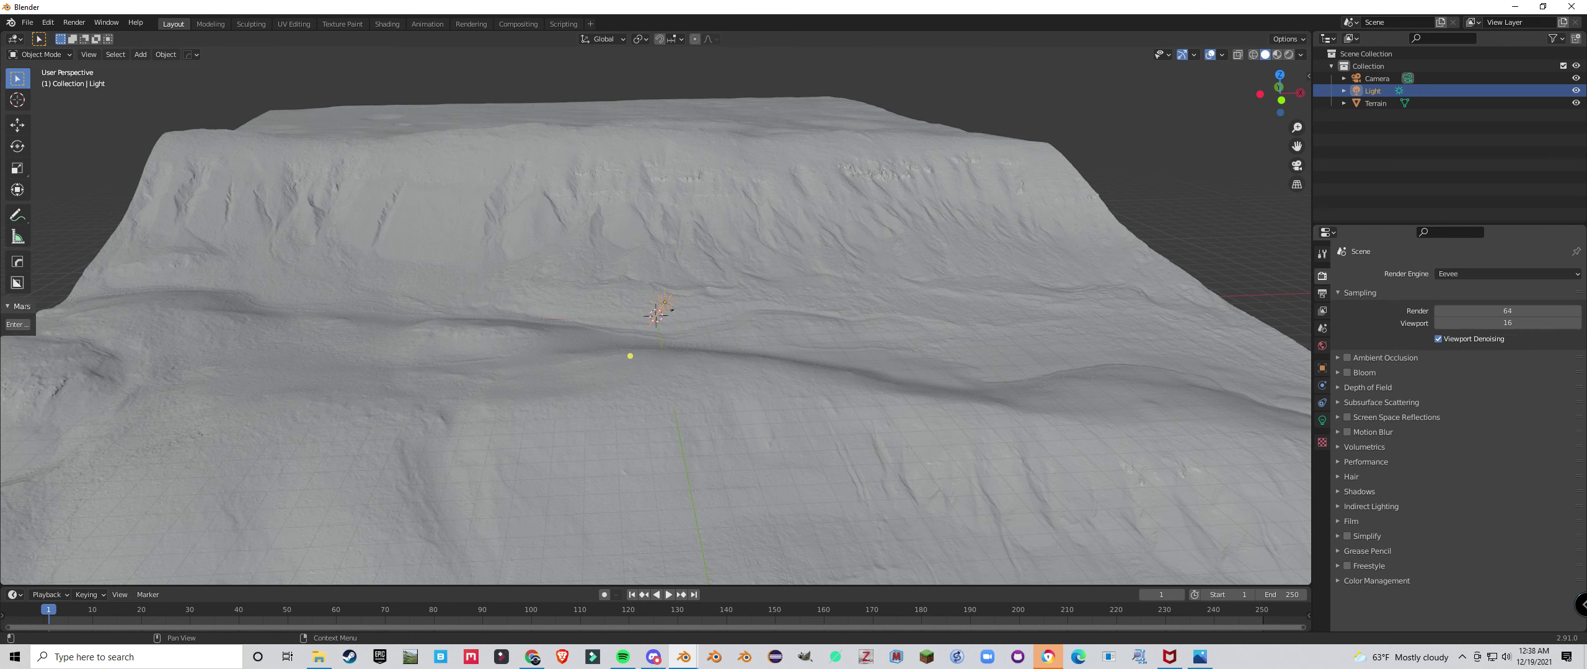
pyautogui.click(1506, 273)
pyautogui.click(1506, 316)
pyautogui.click(1506, 304)
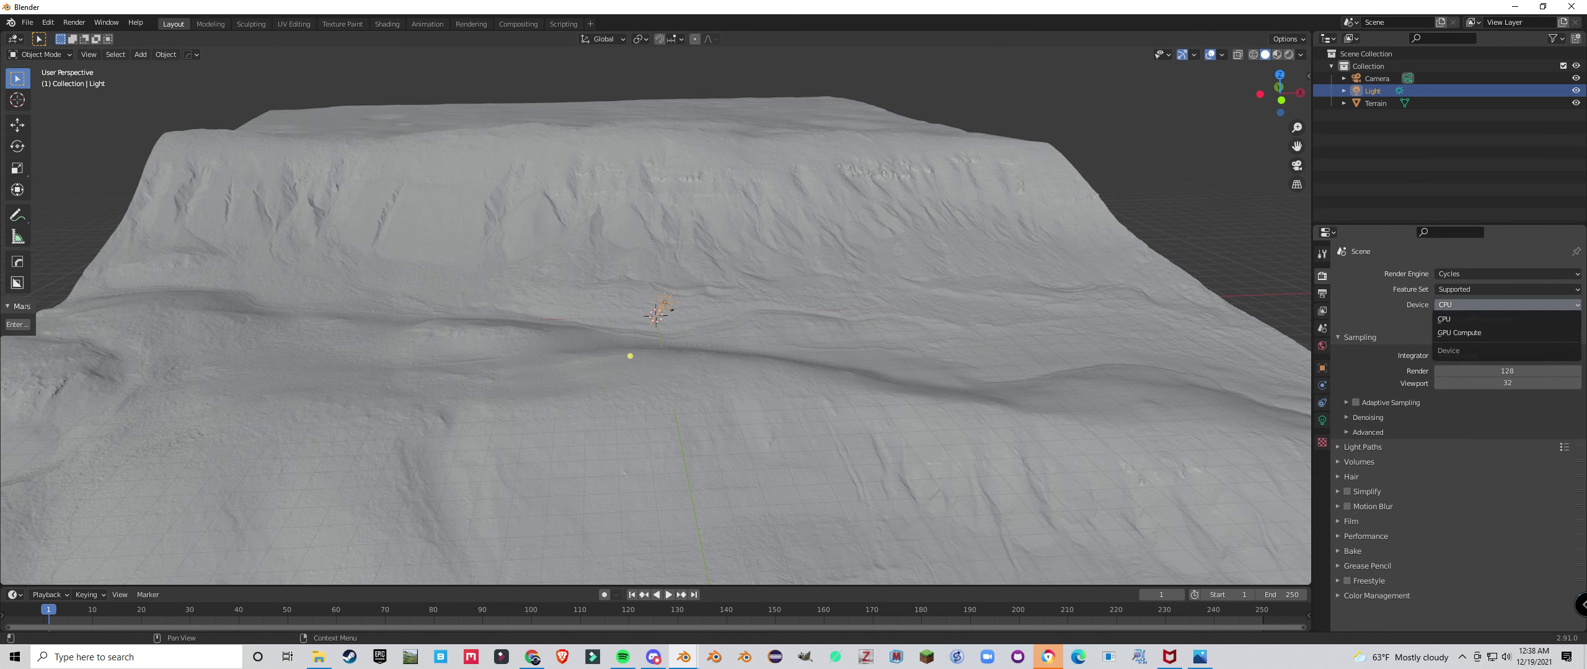
pyautogui.click(1459, 333)
pyautogui.click(1289, 55)
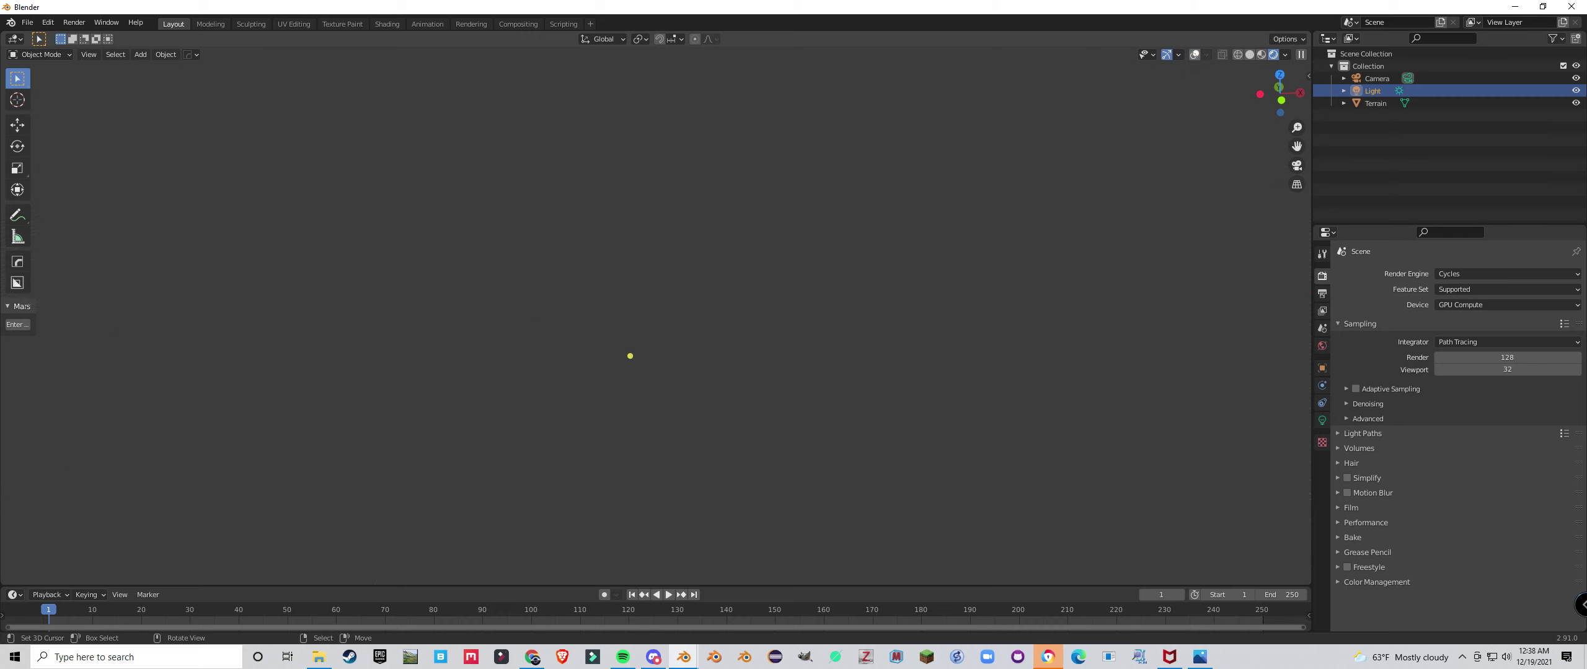
# Turn on scene statistics in the viewport overlays and hide all overlays for a clean terrain view
pyautogui.click(1194, 55)
pyautogui.click(1206, 55)
pyautogui.click(1130, 155)
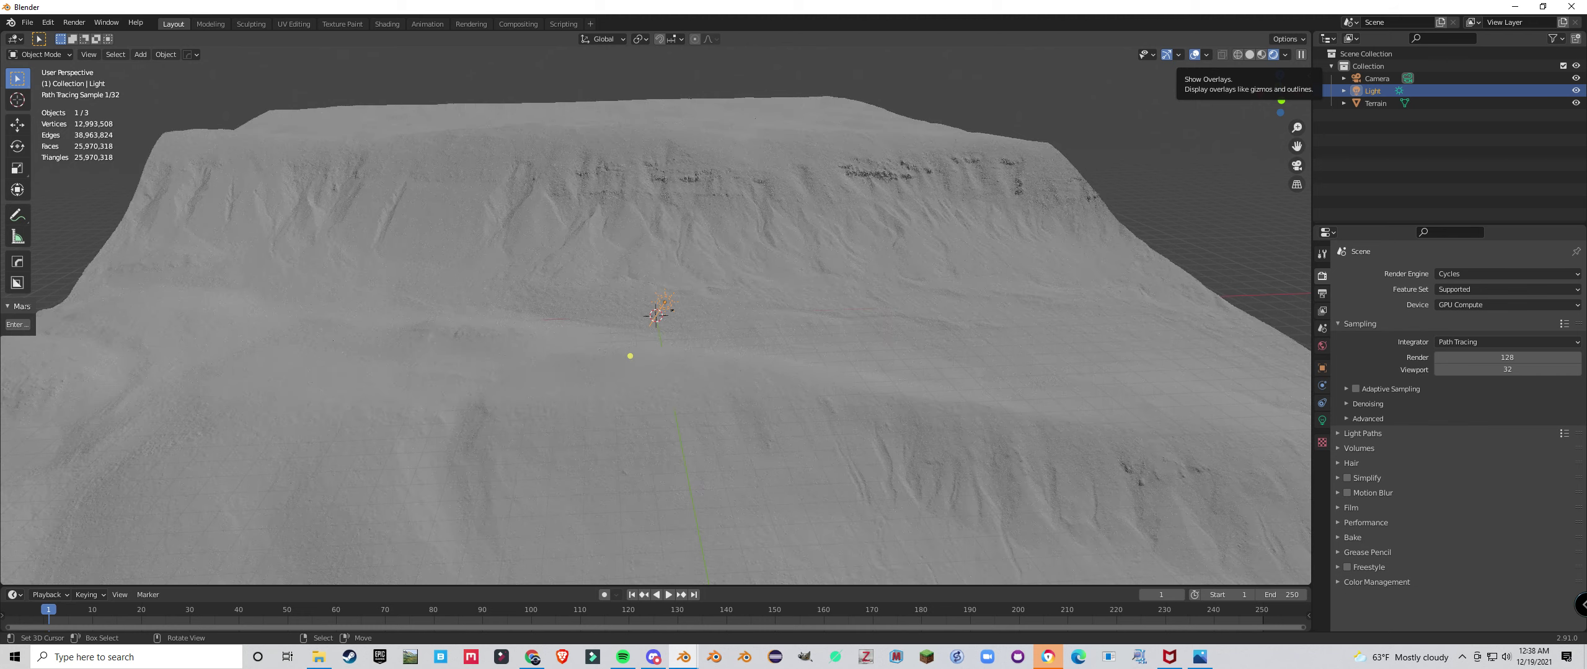
pyautogui.click(1194, 55)
pyautogui.moveTo(630, 356); pyautogui.dragTo(630, 356, button='middle')
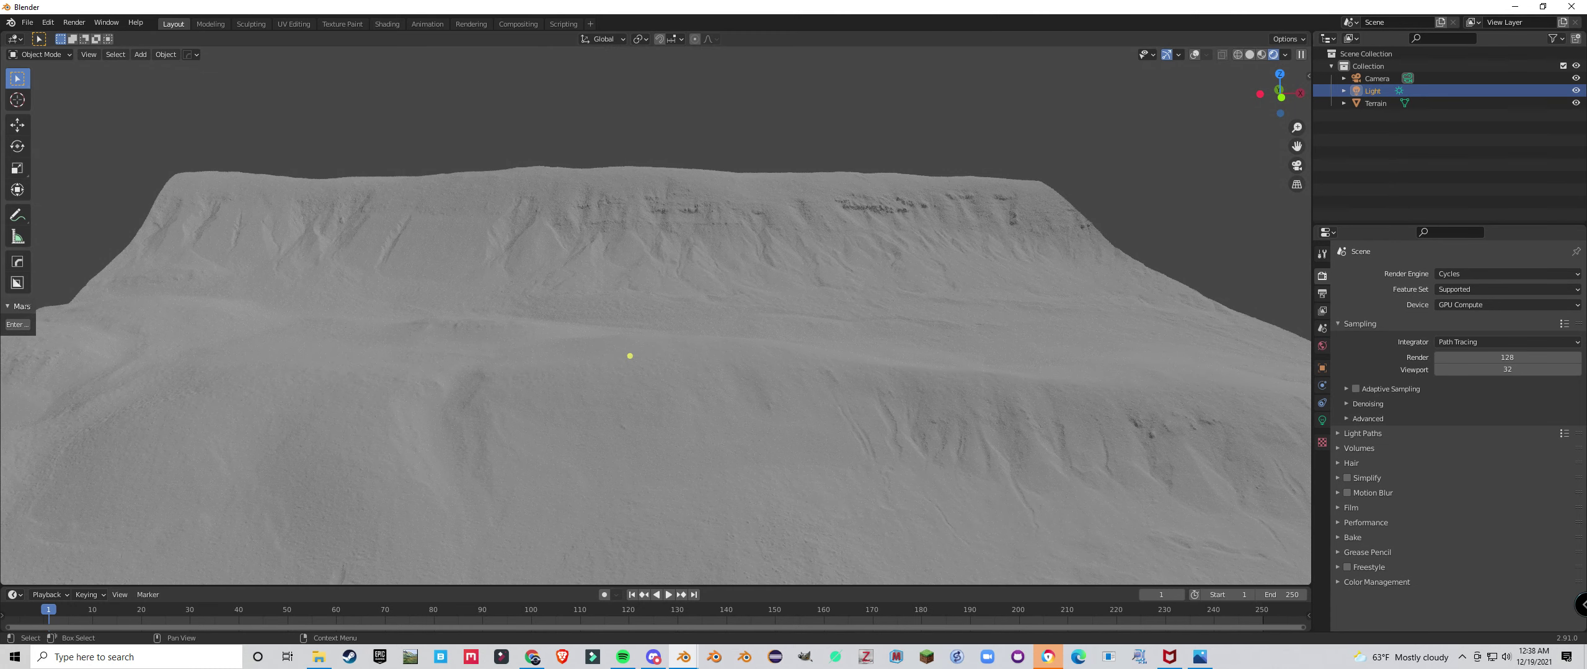
# Set the viewport's clip end to 10000 m and its clip start to 1 m
pyautogui.press('n')
pyautogui.click(1259, 115)
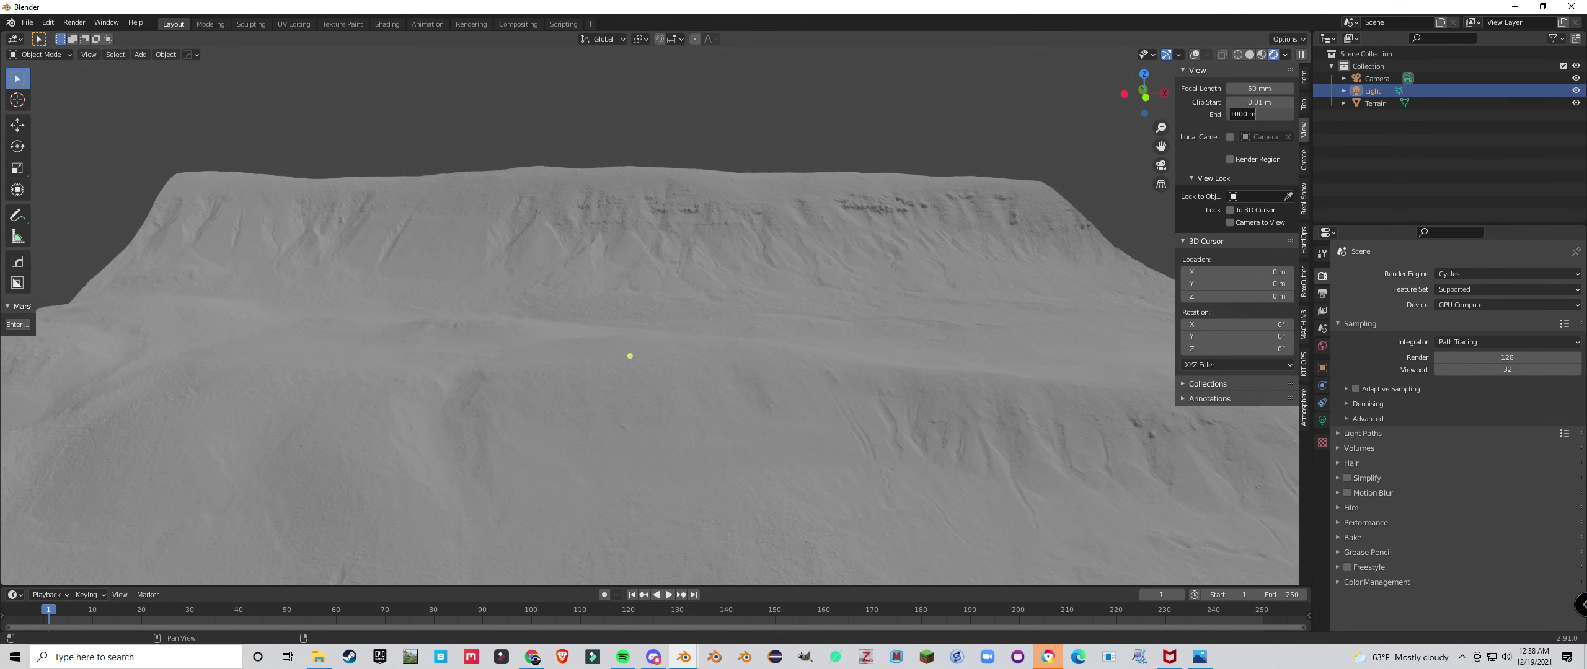
pyautogui.write('10000')
pyautogui.press('Return')
pyautogui.click(1259, 102)
pyautogui.write('1')
pyautogui.press('Return')
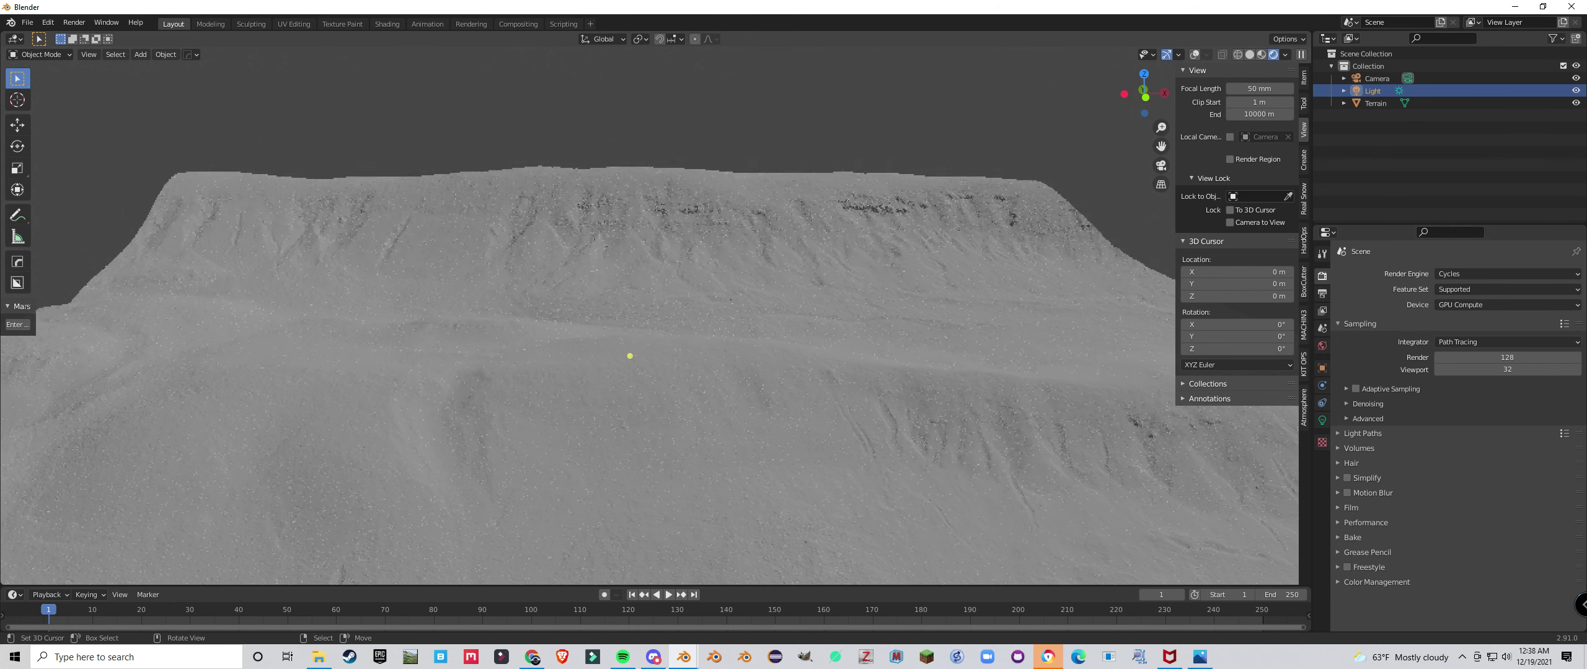
# Trackball-rotate the Sun light so it rakes across the slopes, and check the shading over the whole terrain
pyautogui.moveTo(630, 356); pyautogui.dragTo(627, 349, button='middle')
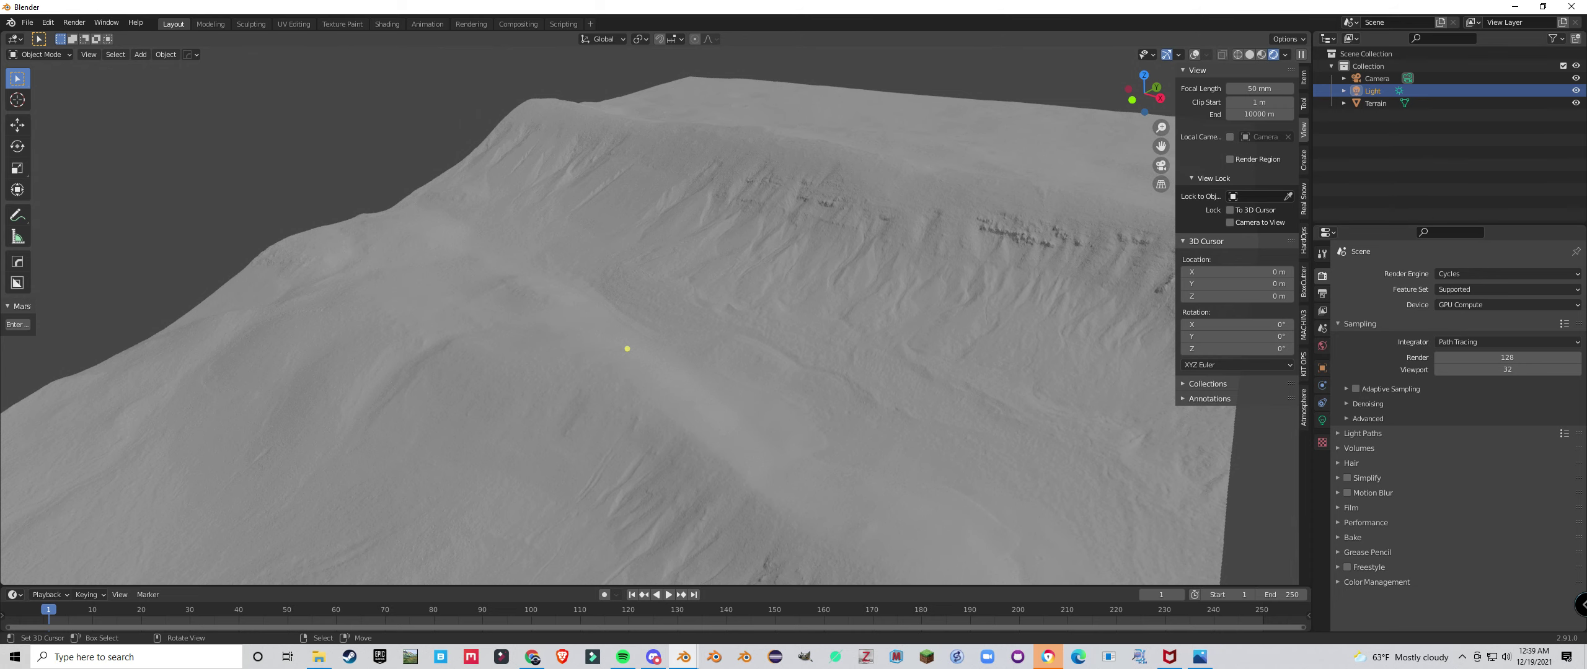
pyautogui.press('r')
pyautogui.press('r')
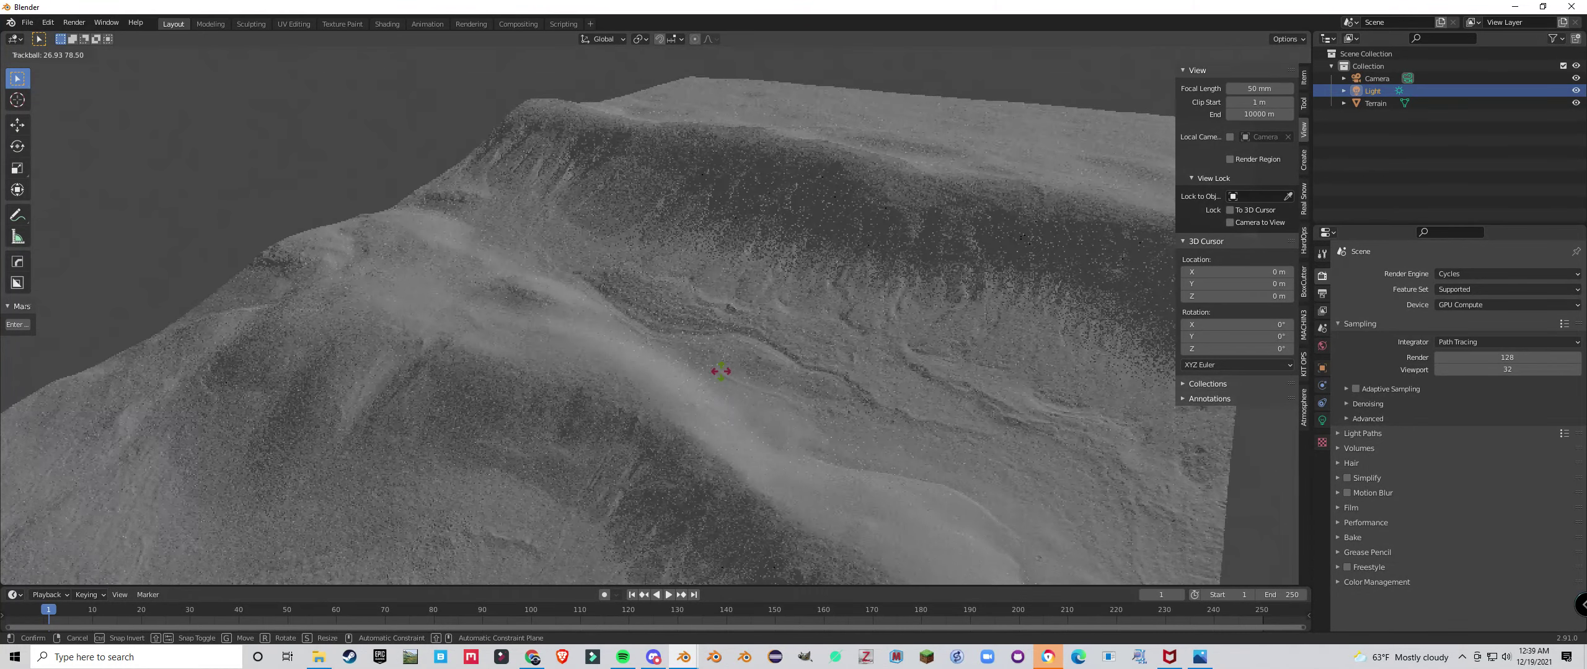
pyautogui.click(615, 346)
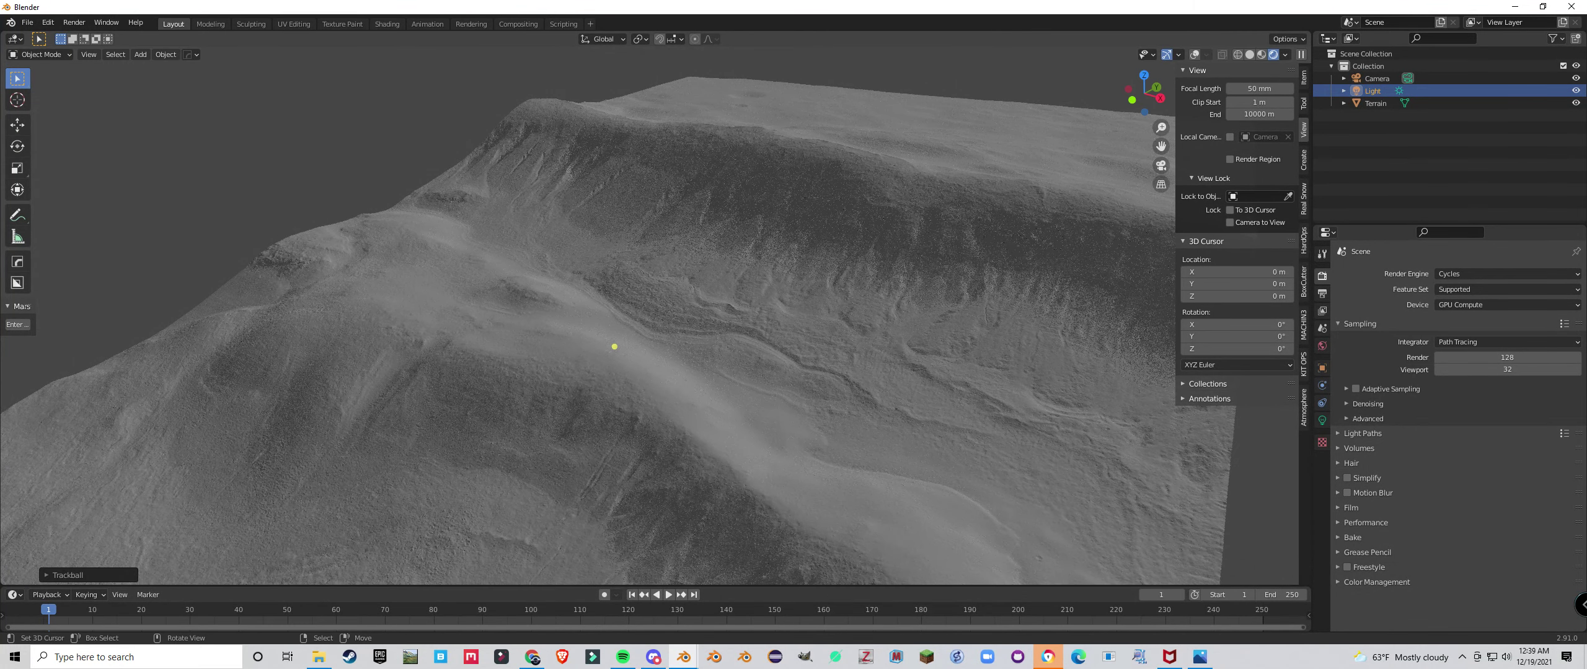
pyautogui.scroll(-5, 620, 347)
pyautogui.moveTo(620, 347); pyautogui.dragTo(778, 347, button='middle')
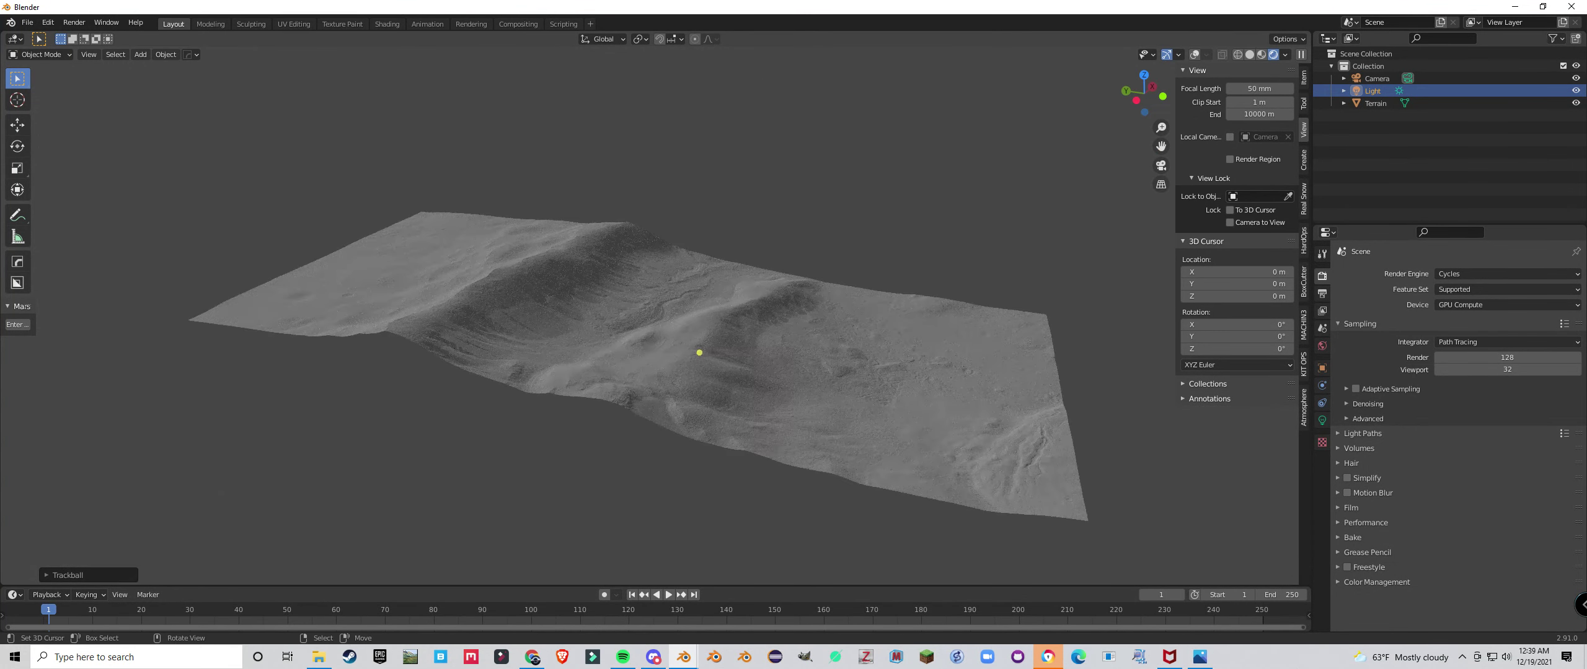
pyautogui.scroll(4, 778, 348)
# Rotate the Sun light further from two viewing angles to refine the shadows on the terrain's ridges
pyautogui.press('r')
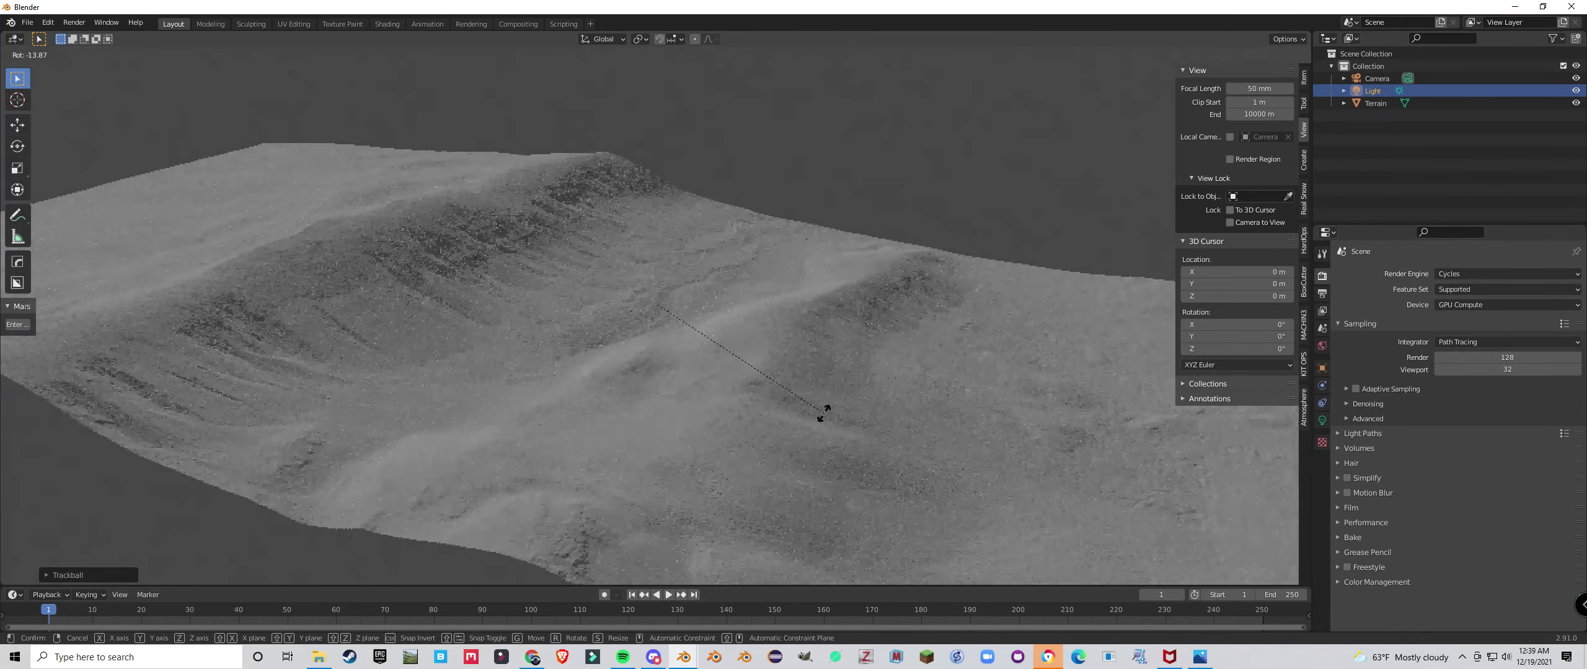
pyautogui.click(821, 411)
pyautogui.moveTo(821, 411); pyautogui.dragTo(652, 358, button='middle')
pyautogui.moveTo(812, 444); pyautogui.dragTo(771, 422, button='middle')
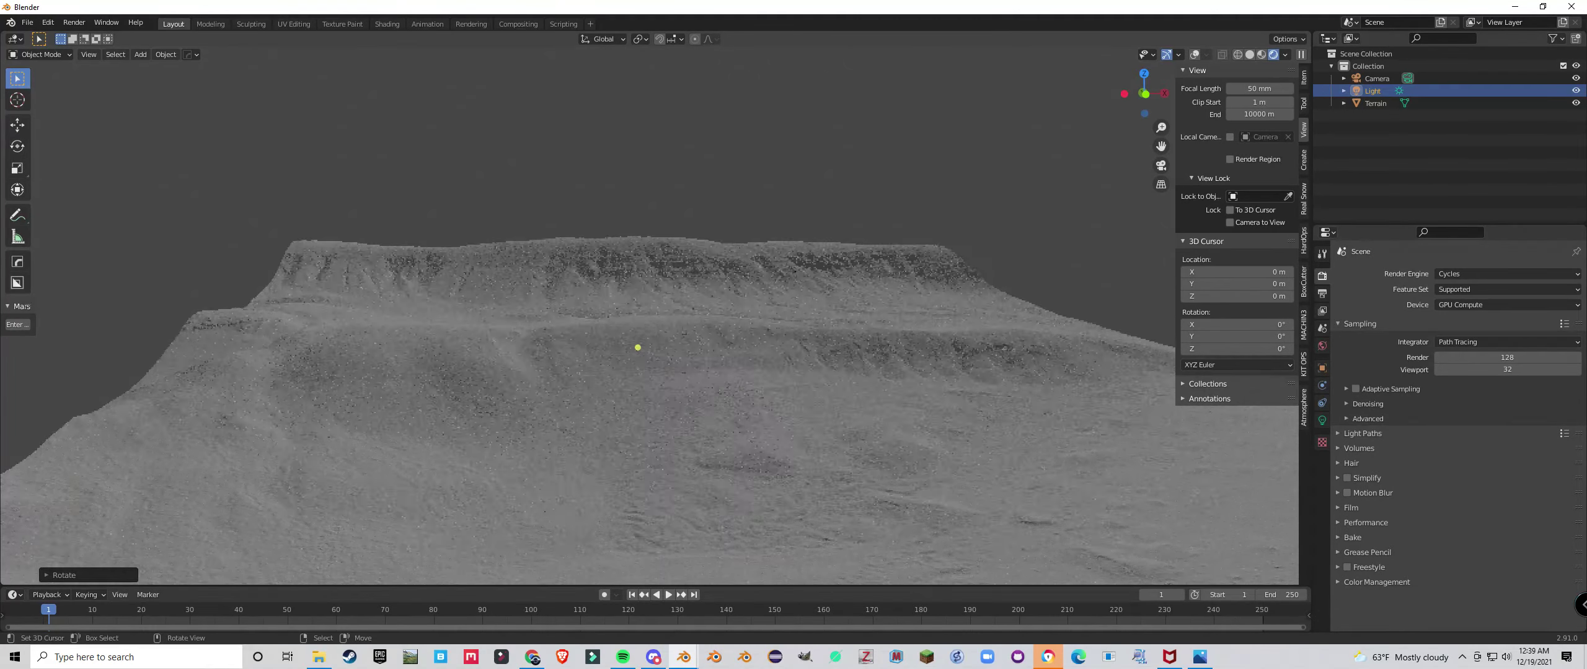
pyautogui.press('r')
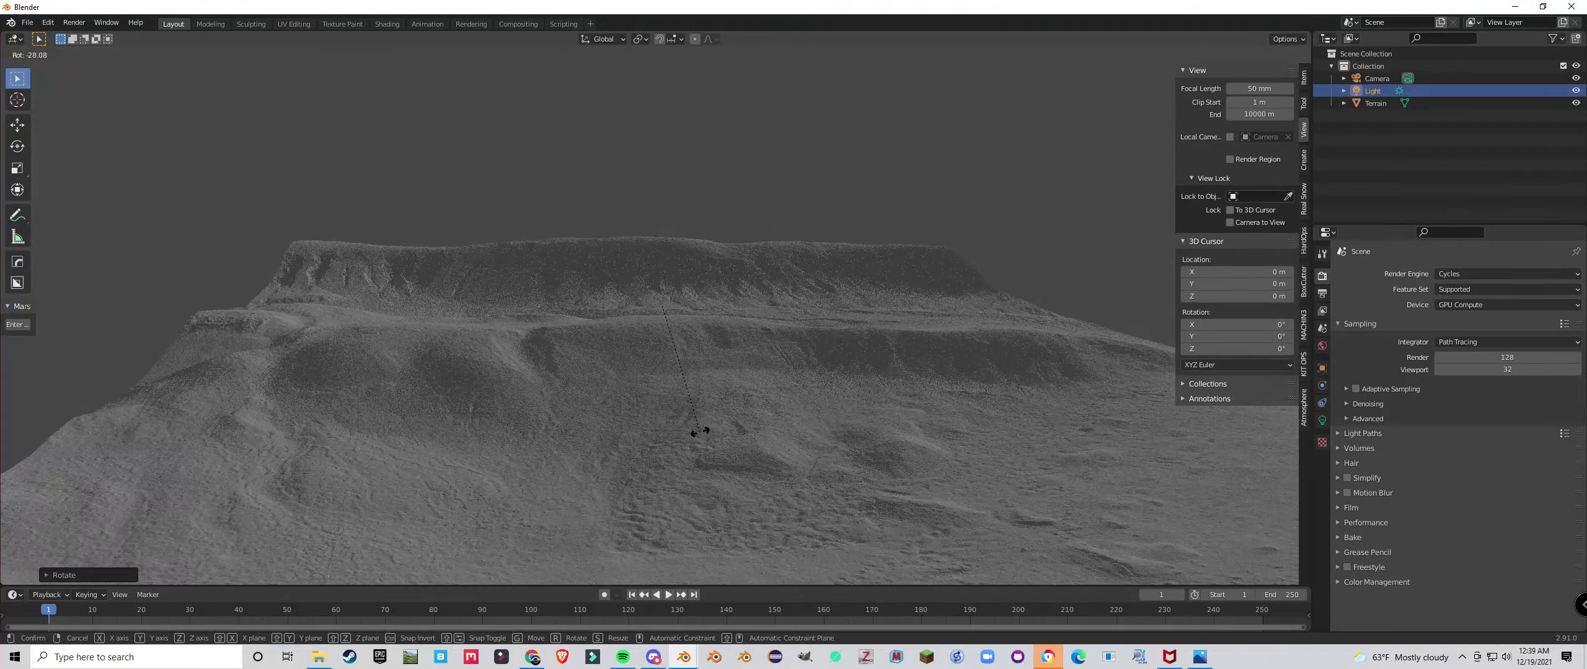
pyautogui.click(800, 453)
pyautogui.moveTo(801, 453); pyautogui.dragTo(722, 502, button='middle')
pyautogui.moveTo(645, 347); pyautogui.dragTo(611, 343, button='middle')
pyautogui.scroll(2, 620, 338)
pyautogui.scroll(-3, 616, 336)
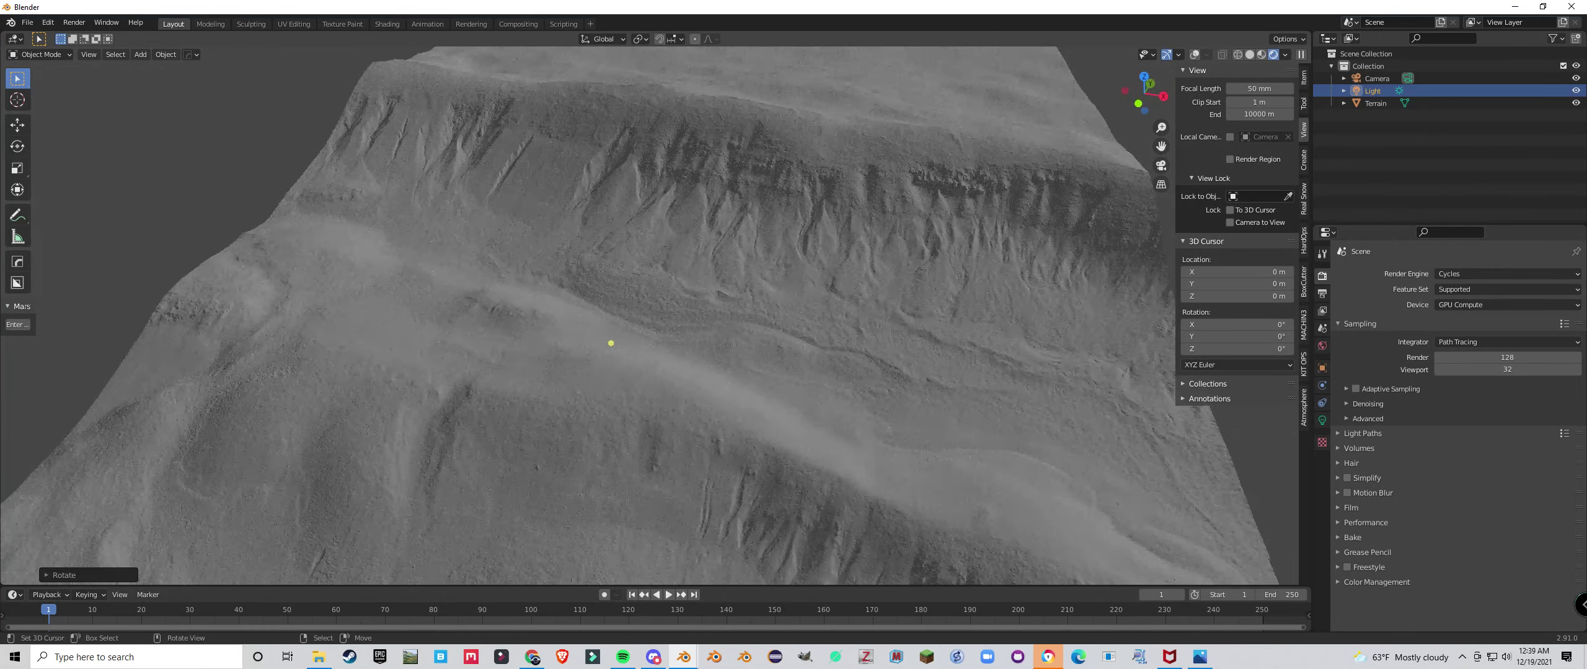
# Return to solid shading, select the terrain and open the Shading workspace
pyautogui.press('z')
pyautogui.click(611, 343)
pyautogui.moveTo(611, 343); pyautogui.dragTo(586, 340, button='middle')
pyautogui.rightClick(606, 337)
pyautogui.scroll(2, 606, 337)
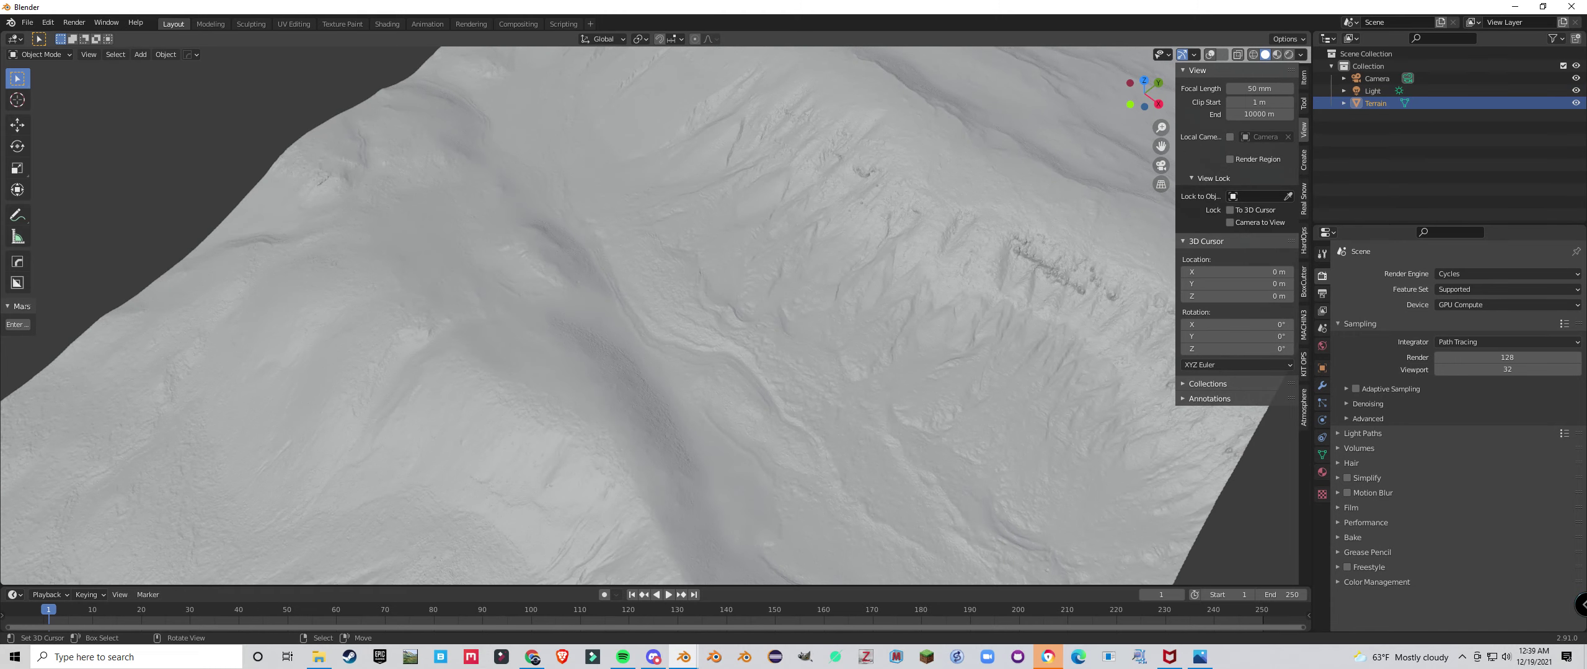
pyautogui.click(387, 24)
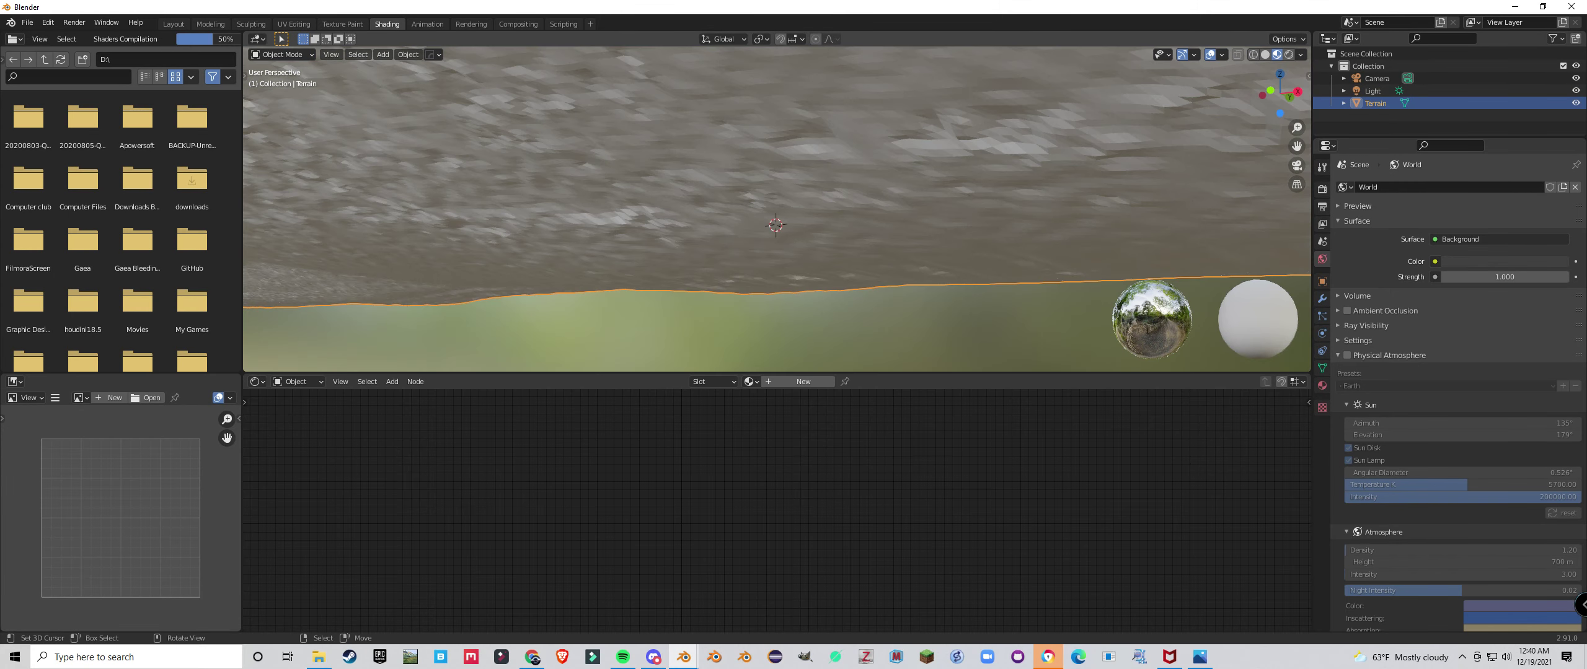
# Show the view settings in the Shading workspace's viewport and display the terrain in solid shading
pyautogui.moveTo(620, 186); pyautogui.dragTo(620, 214, button='middle')
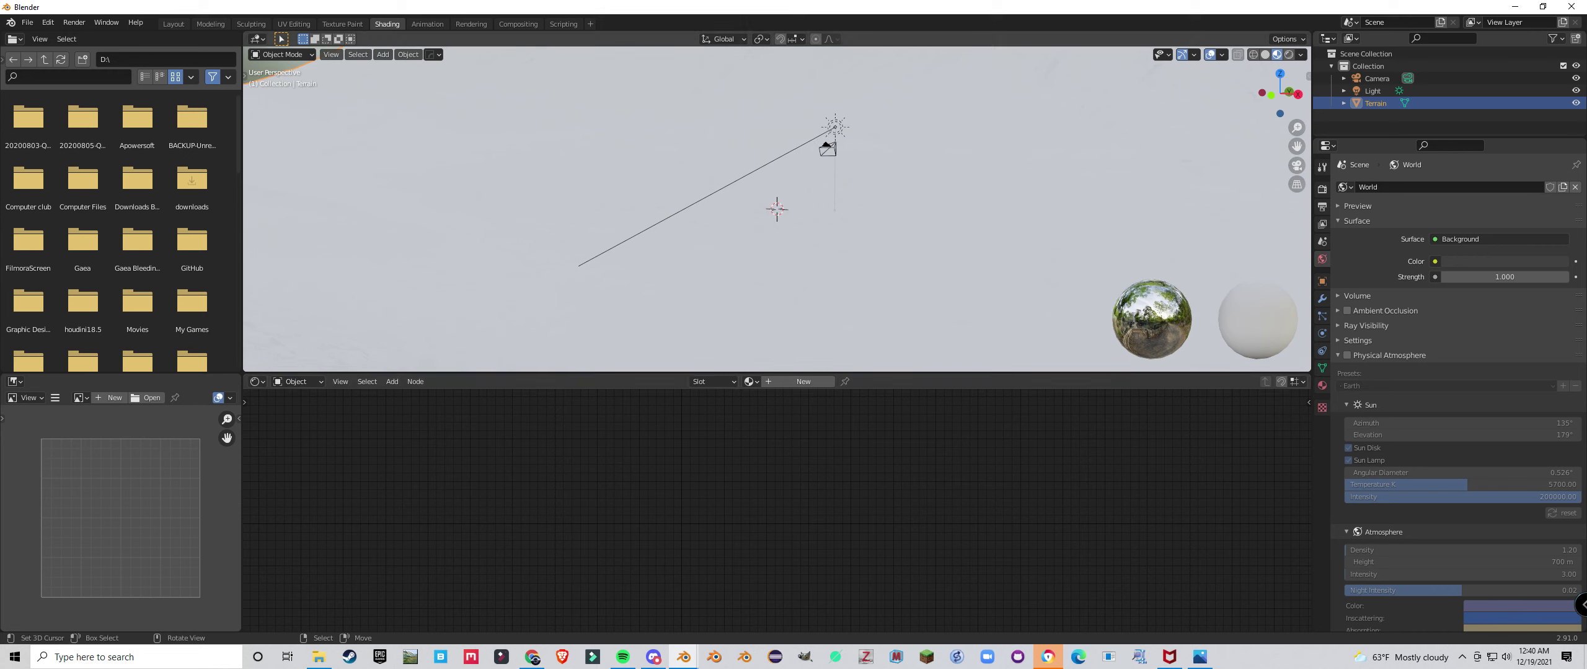
pyautogui.scroll(-4, 777, 209)
pyautogui.scroll(-4, 777, 209)
pyautogui.moveTo(777, 209); pyautogui.dragTo(819, 195, button='middle')
pyautogui.scroll(-3, 819, 195)
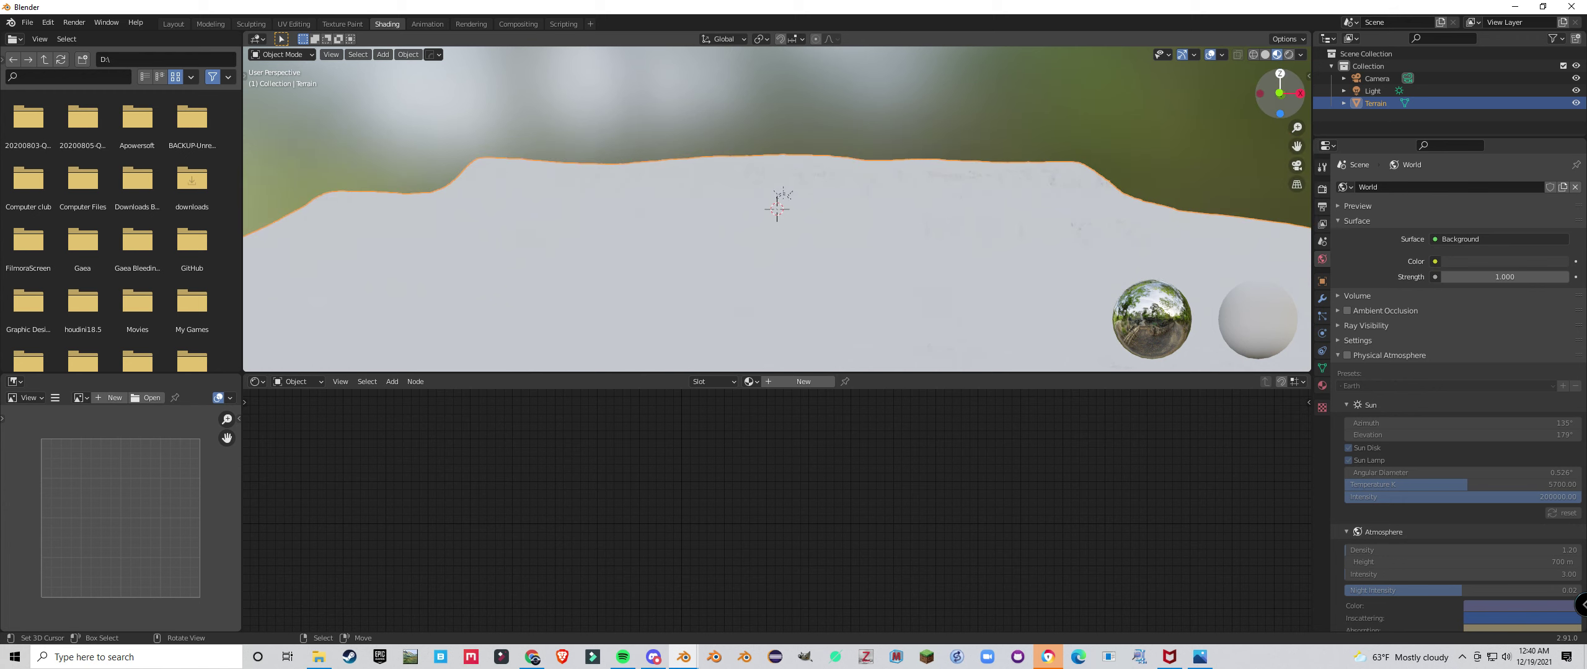
pyautogui.click(1308, 75)
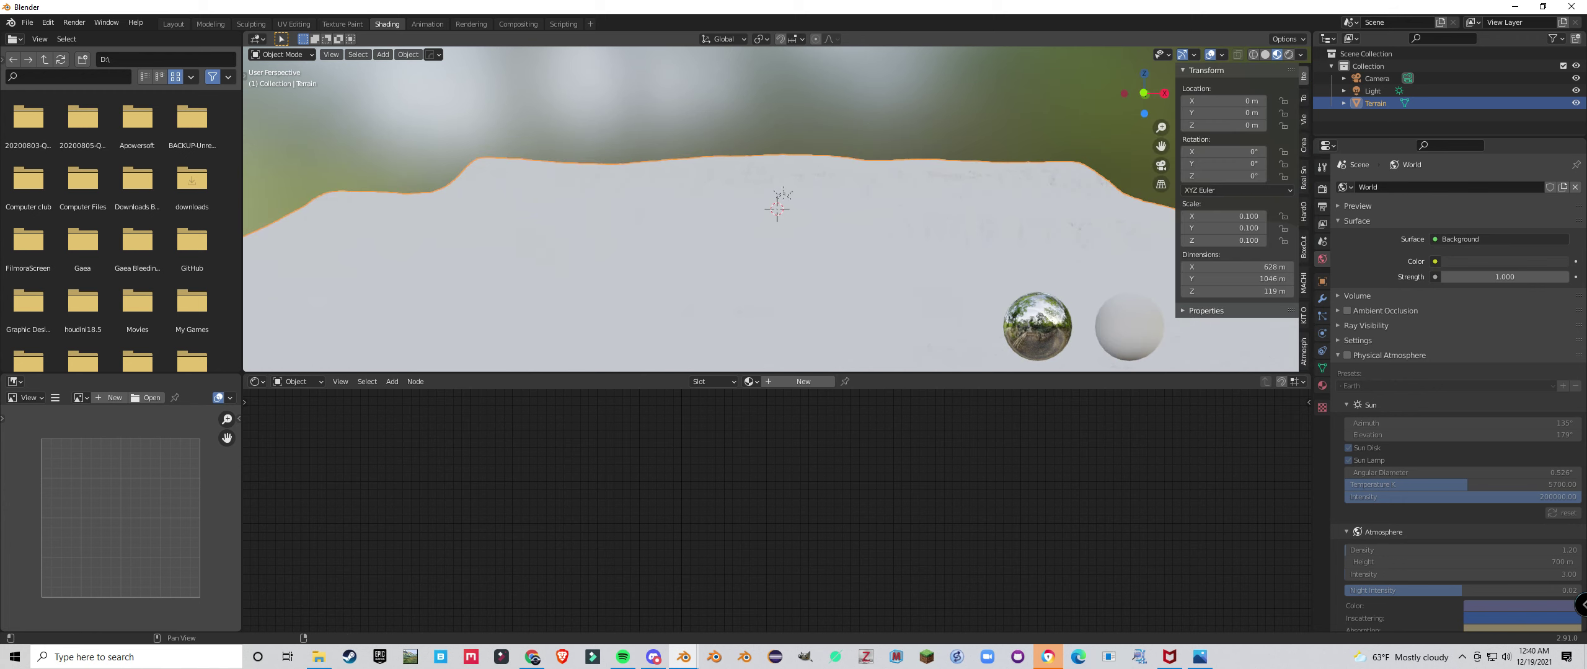
pyautogui.click(1304, 119)
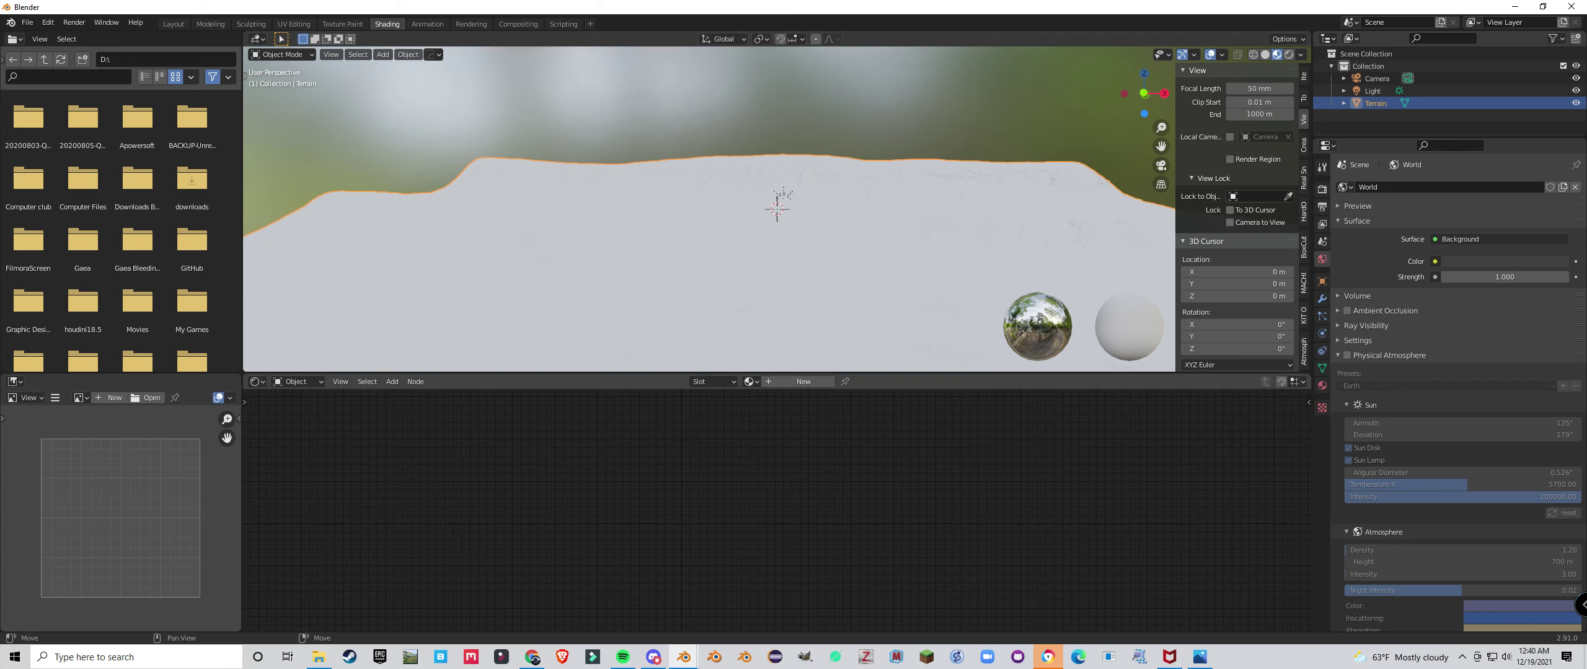
pyautogui.moveTo(1145, 94); pyautogui.dragTo(1142, 119)
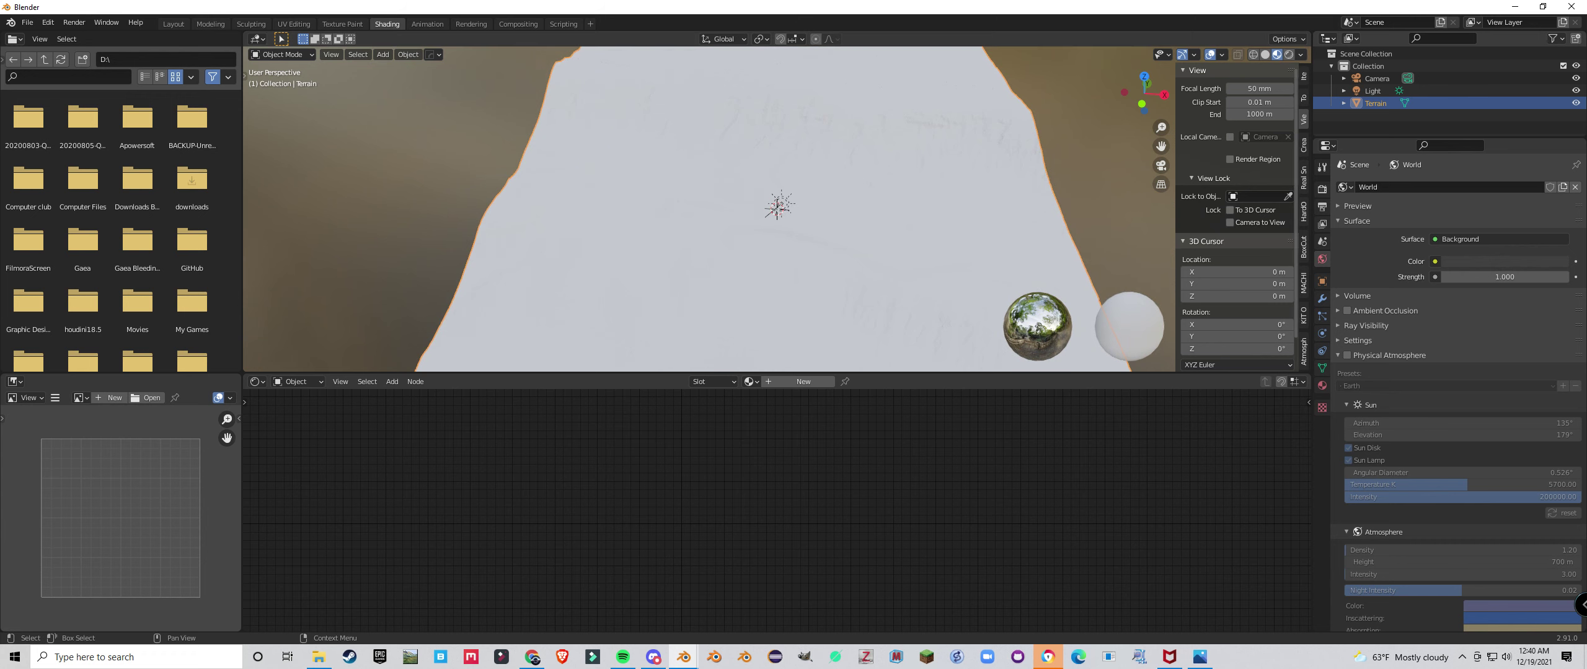
pyautogui.click(1265, 54)
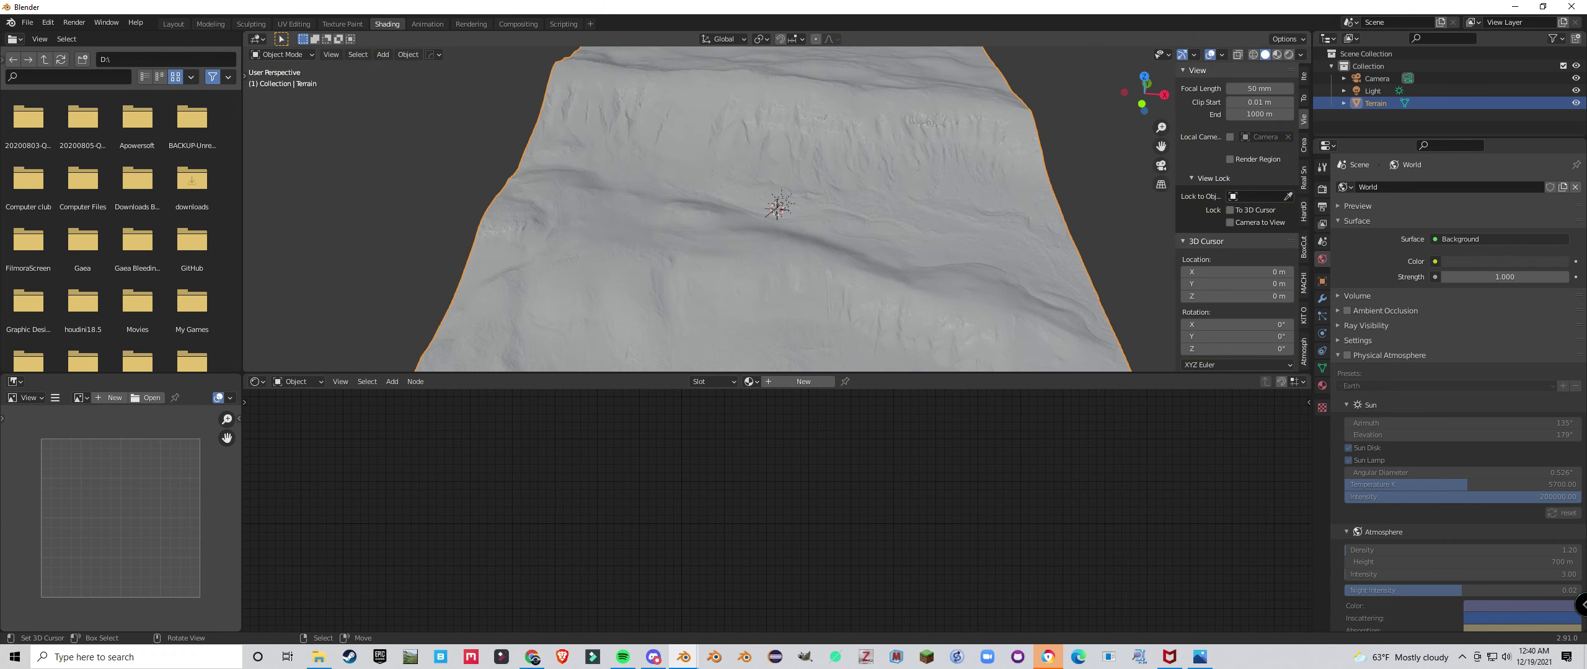
pyautogui.scroll(3, 775, 211)
pyautogui.moveTo(774, 211); pyautogui.dragTo(721, 195, button='middle')
pyautogui.scroll(-2, 737, 192)
pyautogui.scroll(2, 728, 211)
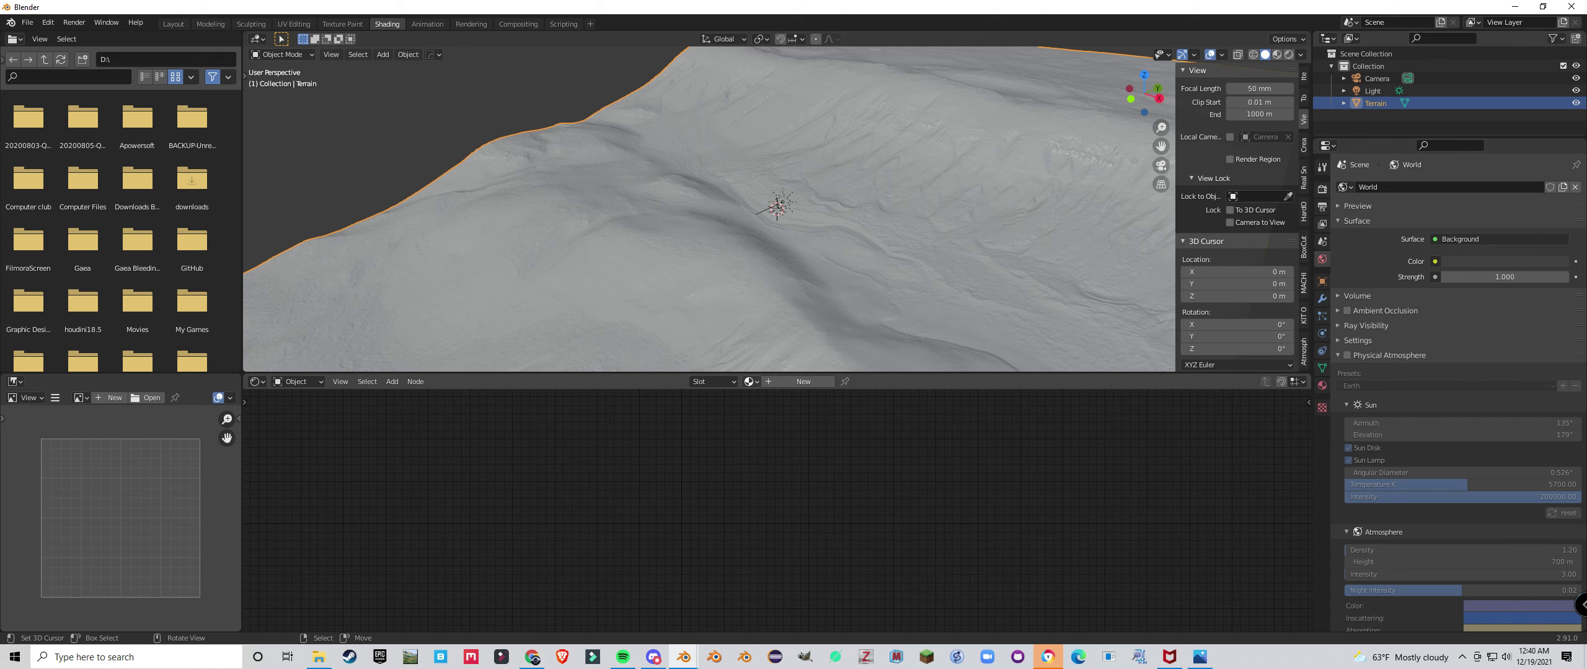
# Assign the existing Material to the terrain and delete its shader node, keeping only the Material Output
pyautogui.click(751, 382)
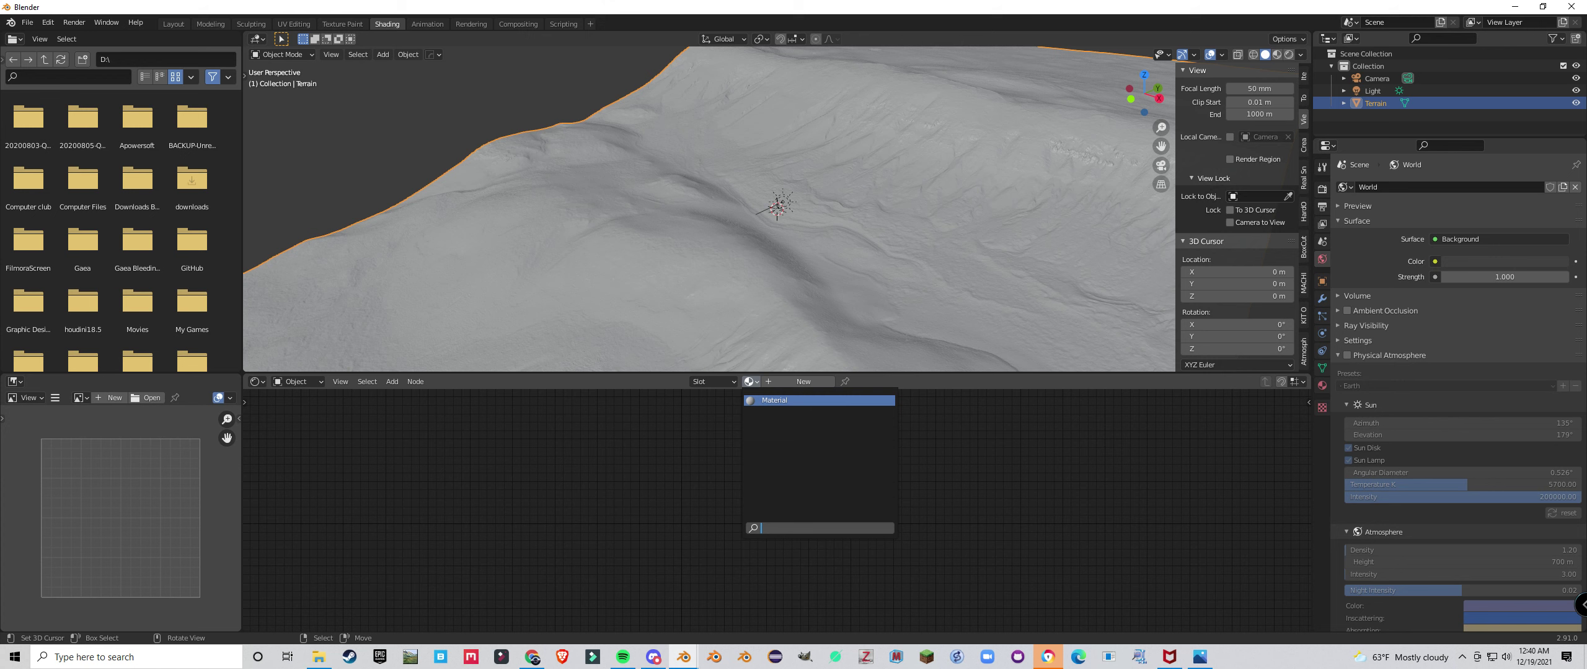
pyautogui.click(774, 400)
pyautogui.click(734, 401)
pyautogui.press('x')
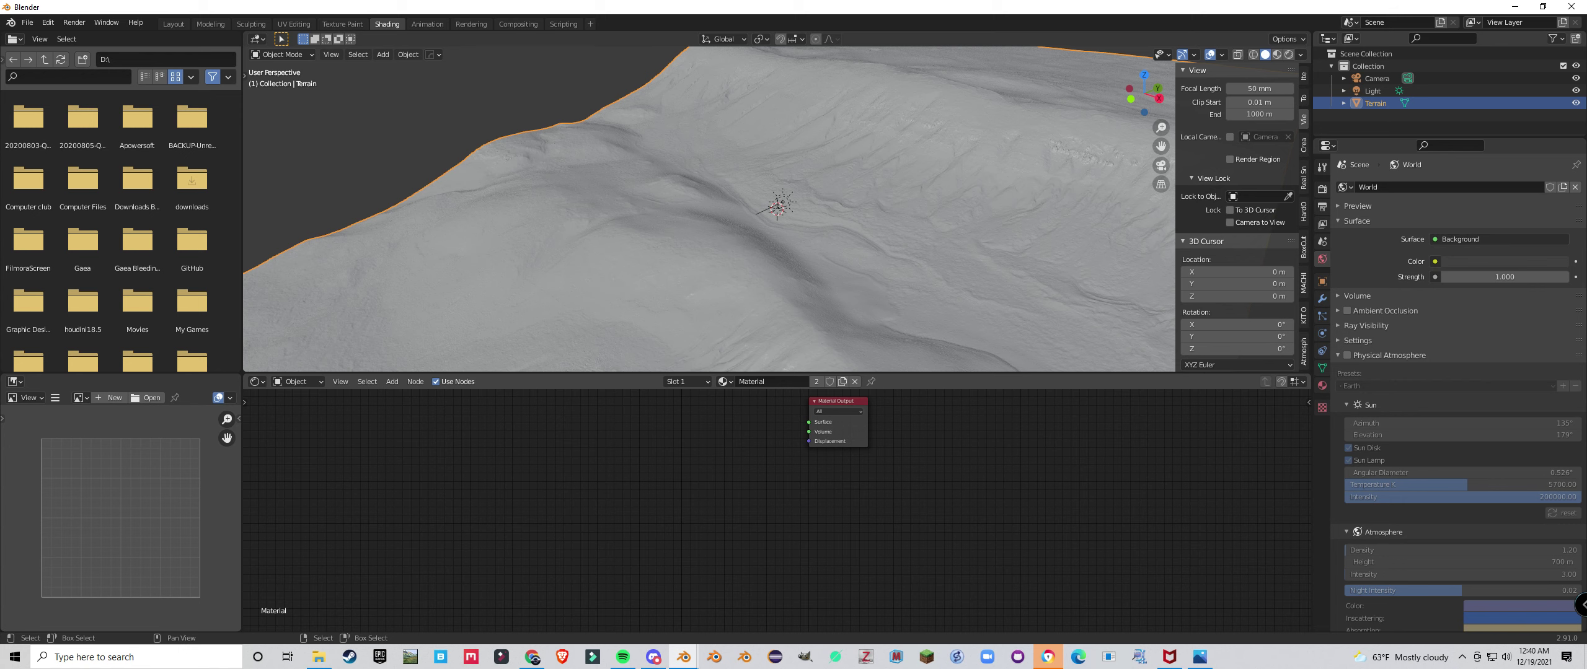
# Add an image texture with mapping and texture coordinate nodes feeding the Material Output, and load Untitled.jpg from the downloads folder
pyautogui.click(834, 402)
pyautogui.hotkey('ctrl', 't')
pyautogui.press('g')
pyautogui.click(741, 417)
pyautogui.click(741, 417)
pyautogui.click(515, 428)
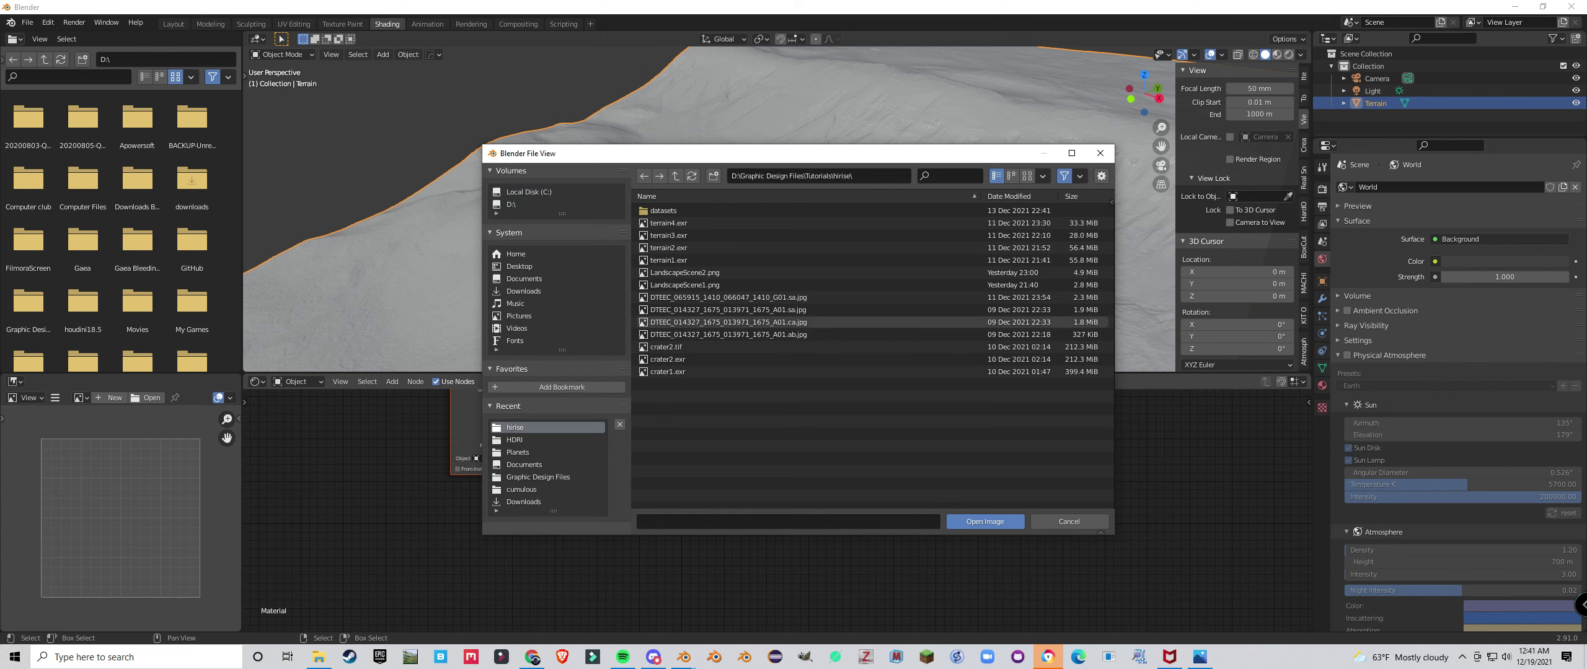
pyautogui.click(523, 291)
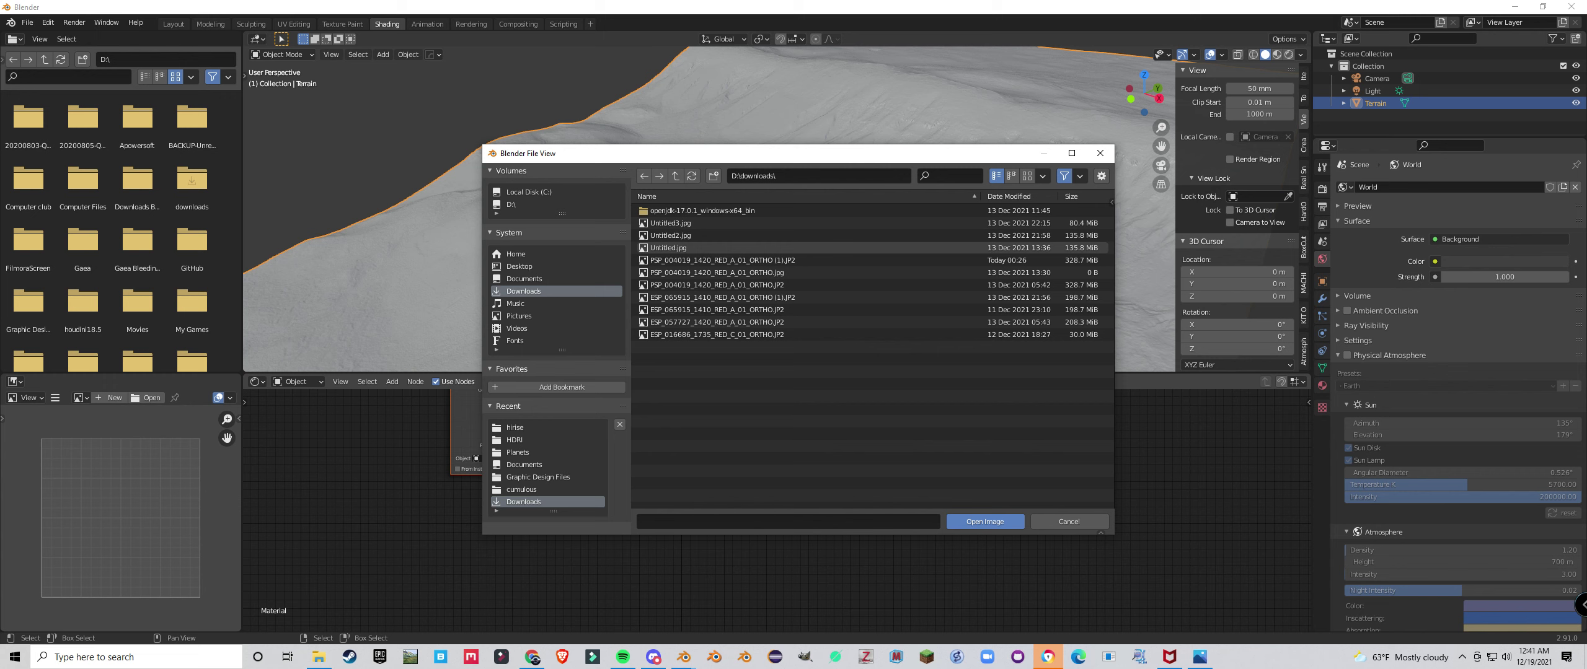
pyautogui.doubleClick(670, 248)
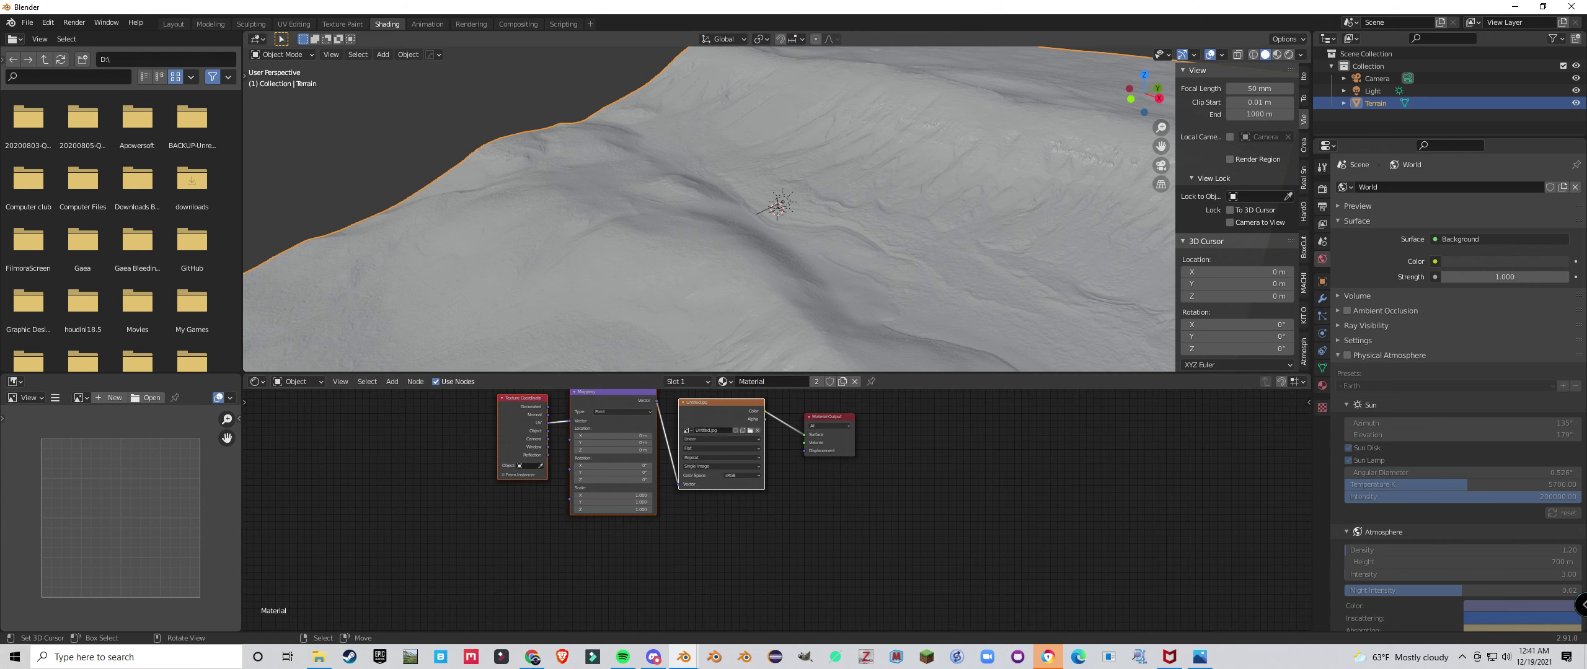
# Display the textured terrain in rendered shading and frame the material's nodes in the shader editor
pyautogui.moveTo(853, 268); pyautogui.dragTo(872, 260, button='middle')
pyautogui.press('z')
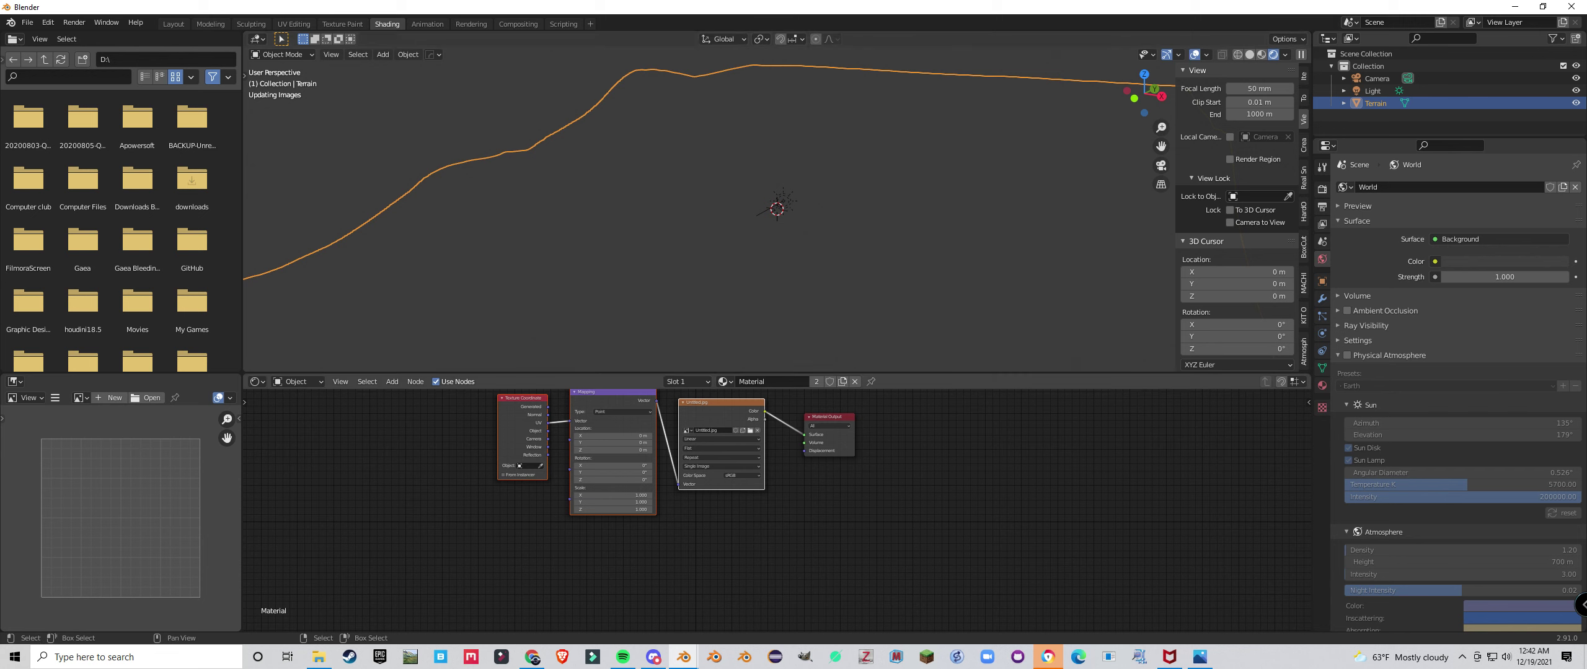
pyautogui.press('Home')
pyautogui.scroll(4, 777, 510)
pyautogui.moveTo(777, 510); pyautogui.dragTo(772, 534, button='middle')
pyautogui.scroll(-2, 776, 510)
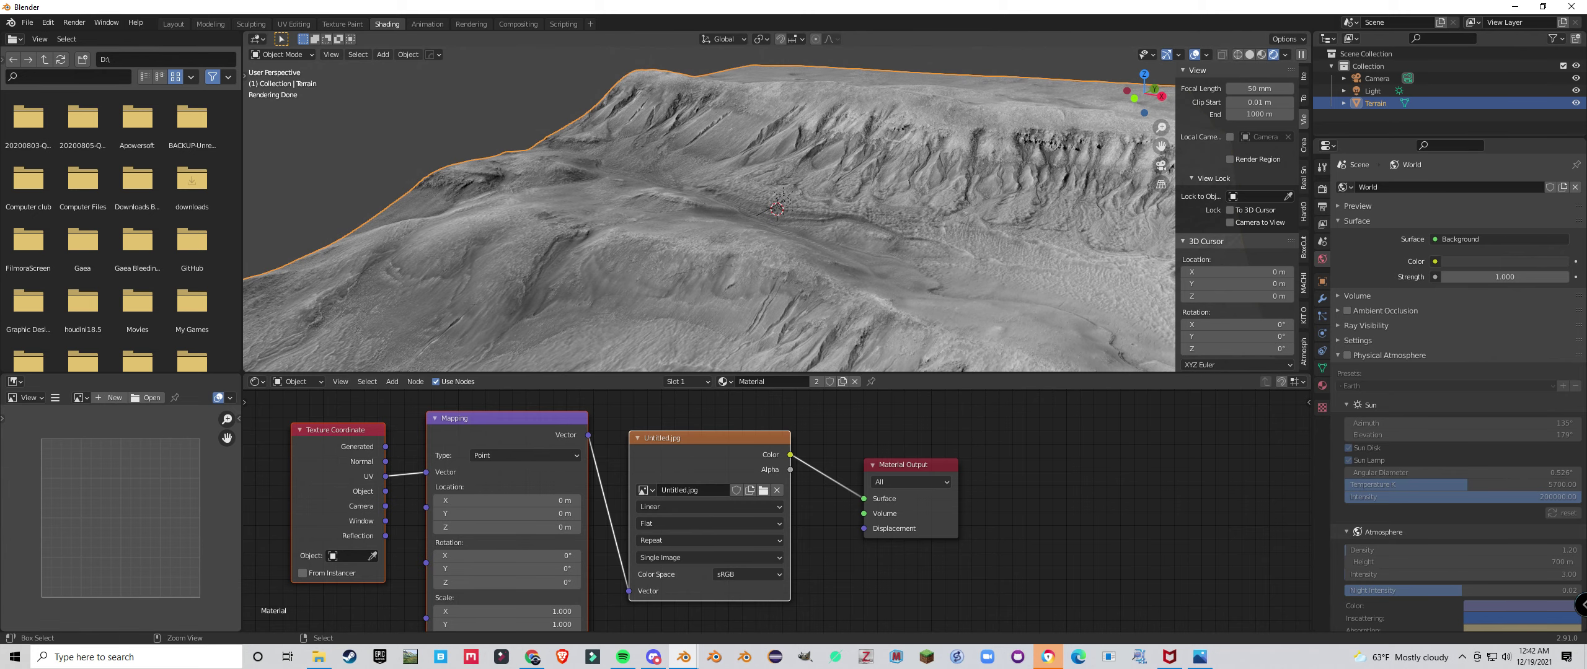
# Maximize the terrain's 3D view, close the roverscene.blend window without saving, and return to the terrain scene
pyautogui.hotkey('ctrl', 'space')
pyautogui.moveTo(793, 339); pyautogui.dragTo(780, 355, button='middle')
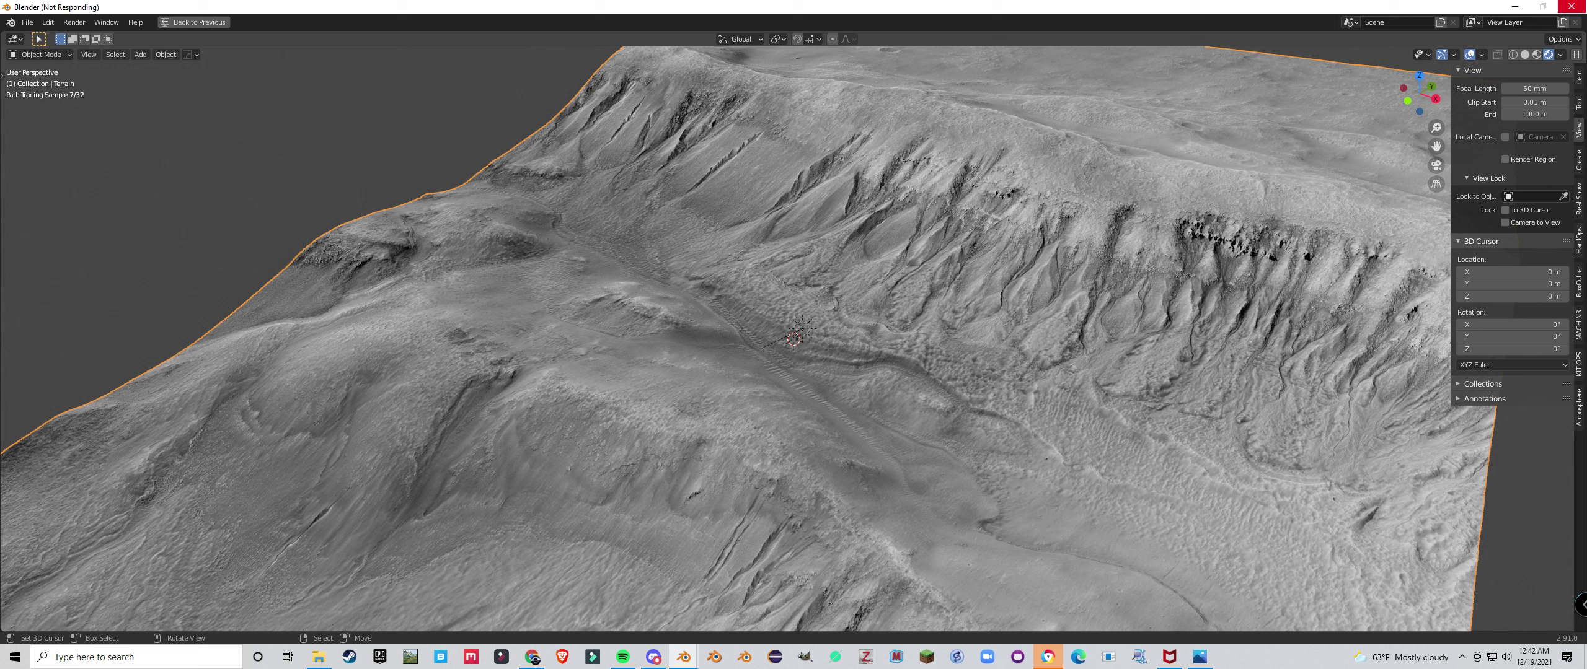
pyautogui.moveTo(683, 657)
pyautogui.moveTo(549, 613)
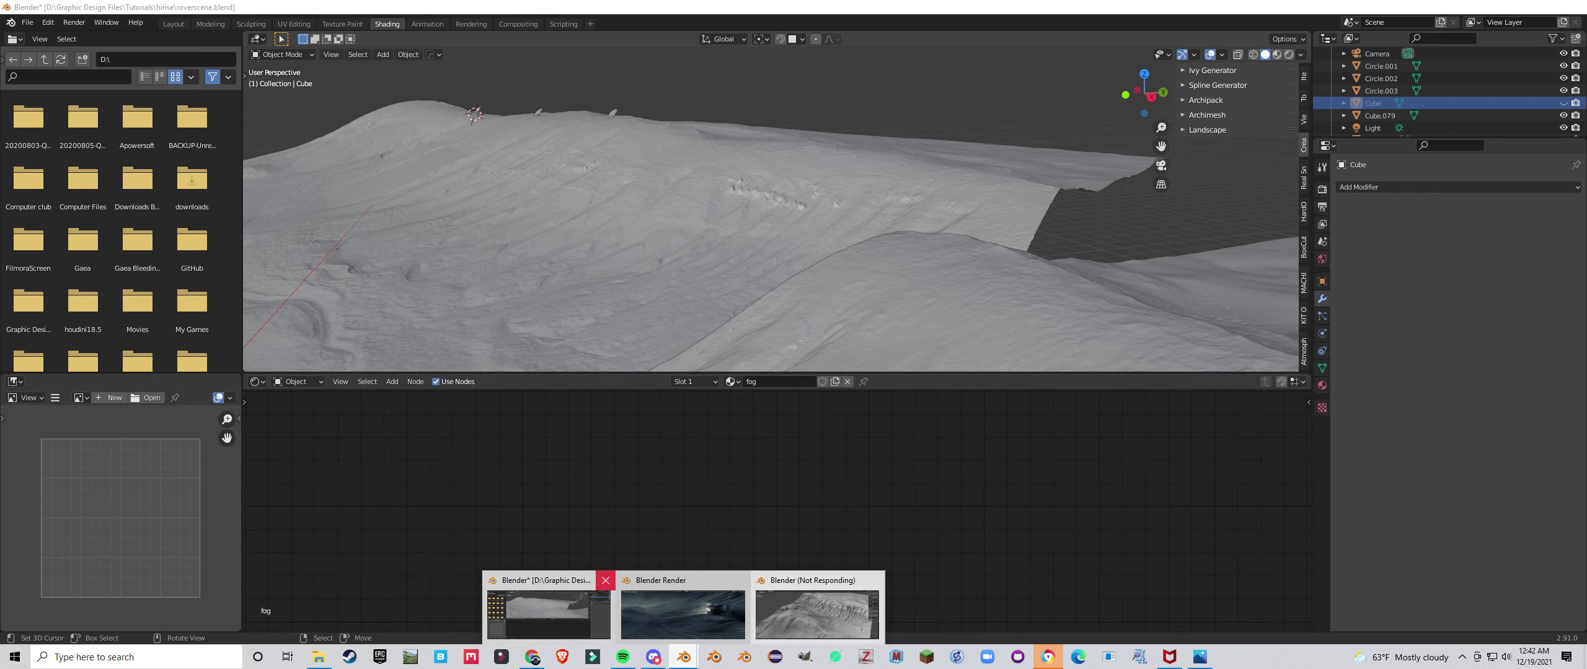
pyautogui.click(606, 580)
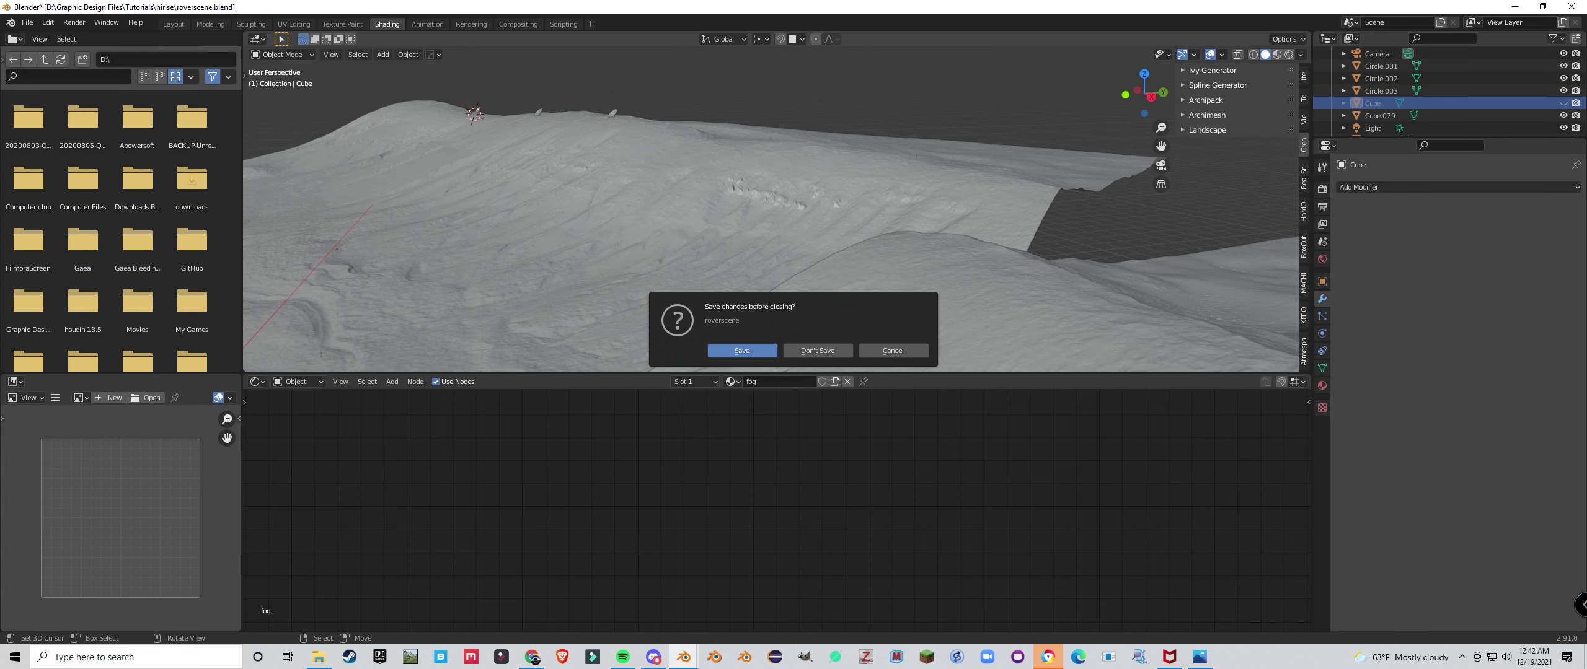
pyautogui.click(818, 351)
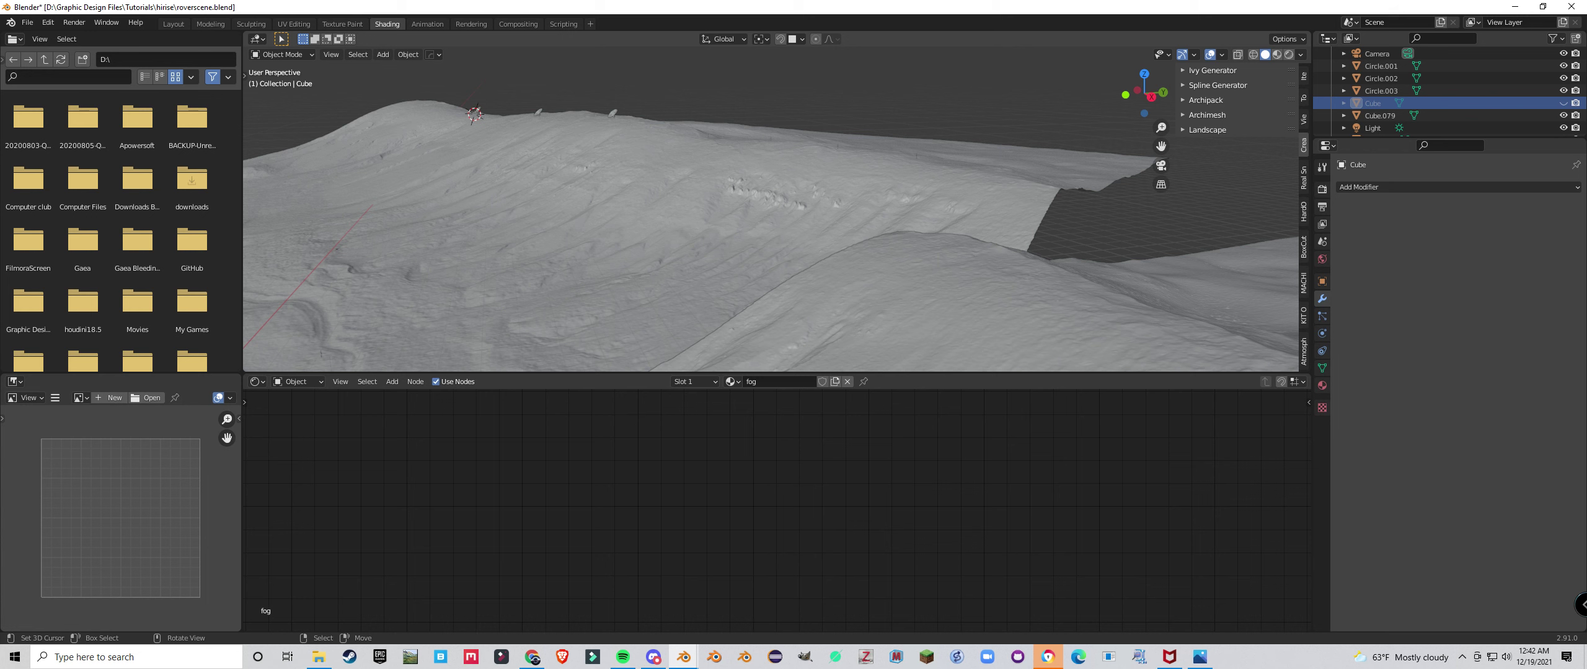
pyautogui.moveTo(683, 657)
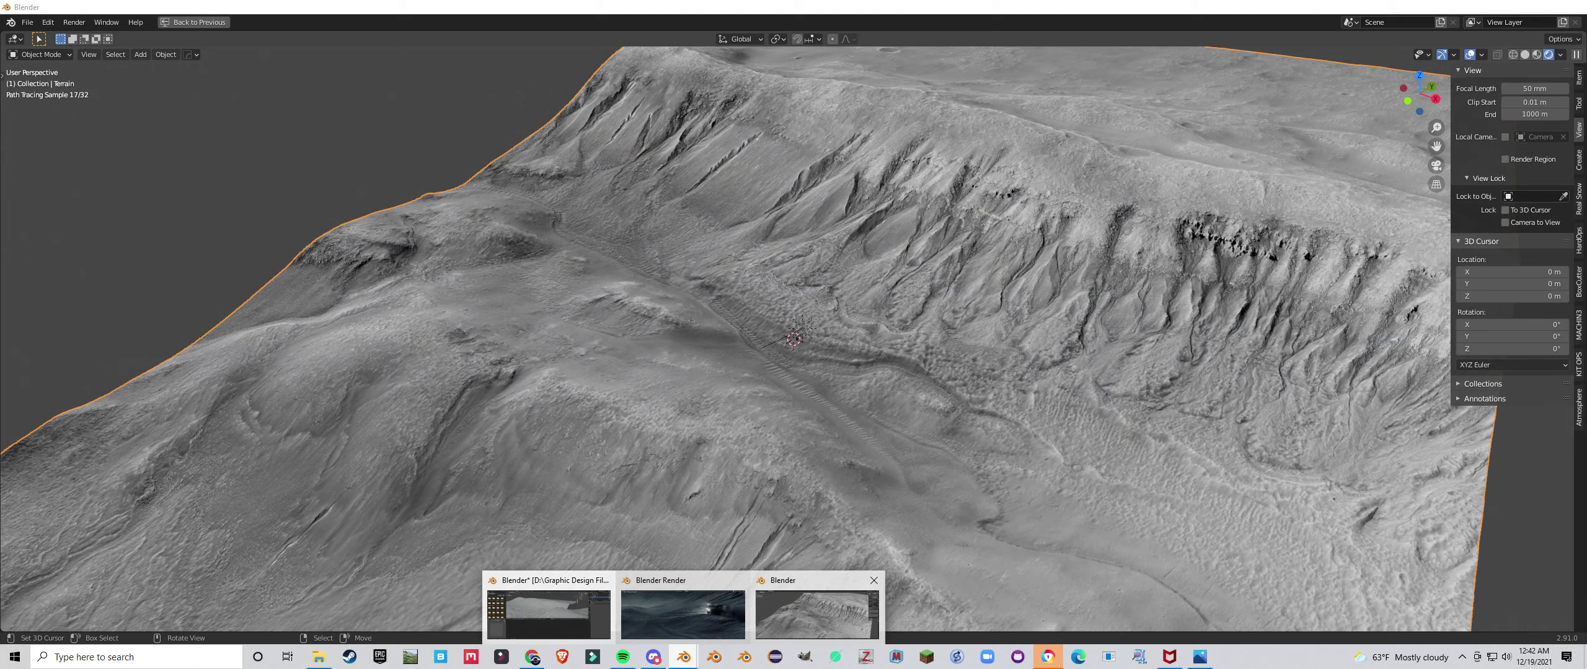
pyautogui.click(817, 613)
# Examine the textured terrain's valley floor and slopes at ground level, up close and from above
pyautogui.moveTo(796, 372); pyautogui.dragTo(766, 326, button='middle')
pyautogui.scroll(3, 791, 349)
pyautogui.scroll(3, 791, 349)
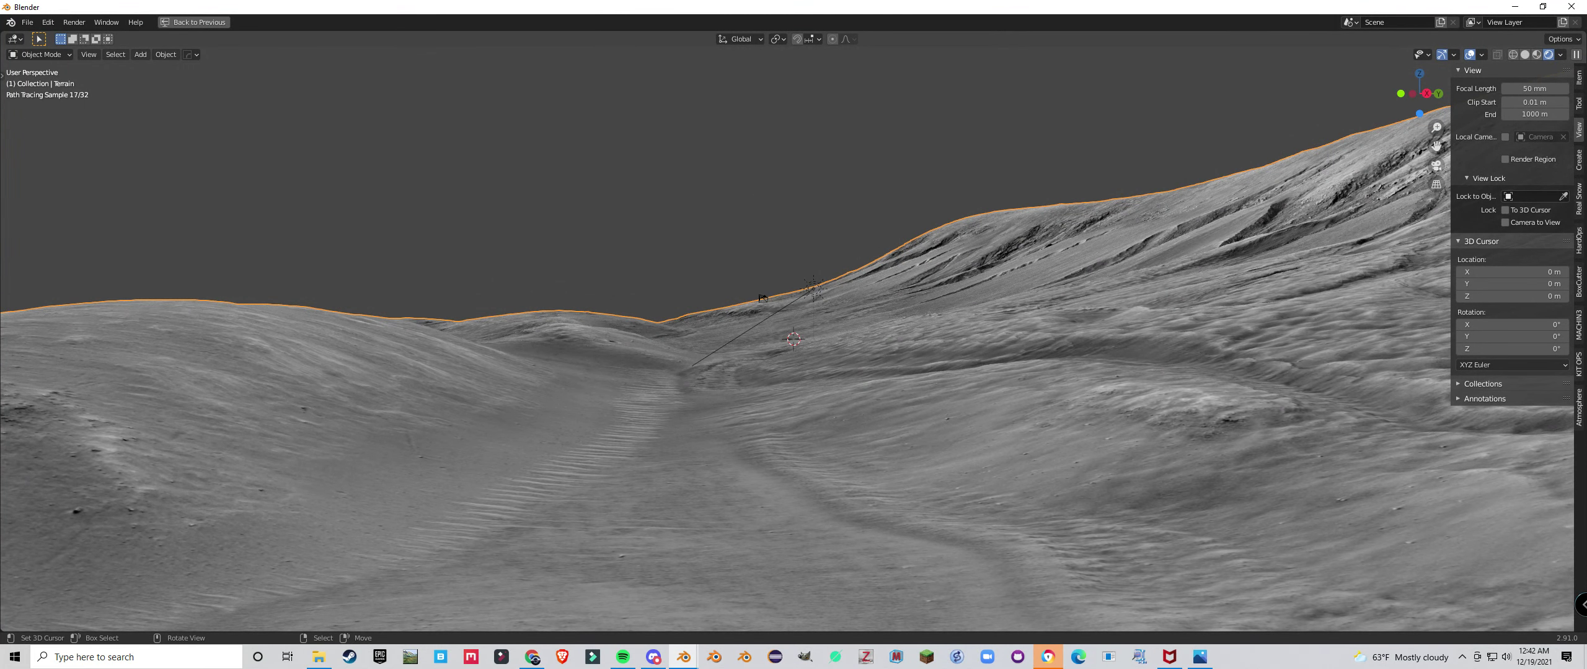
pyautogui.scroll(1, 766, 326)
pyautogui.moveTo(766, 327); pyautogui.dragTo(772, 328, button='middle')
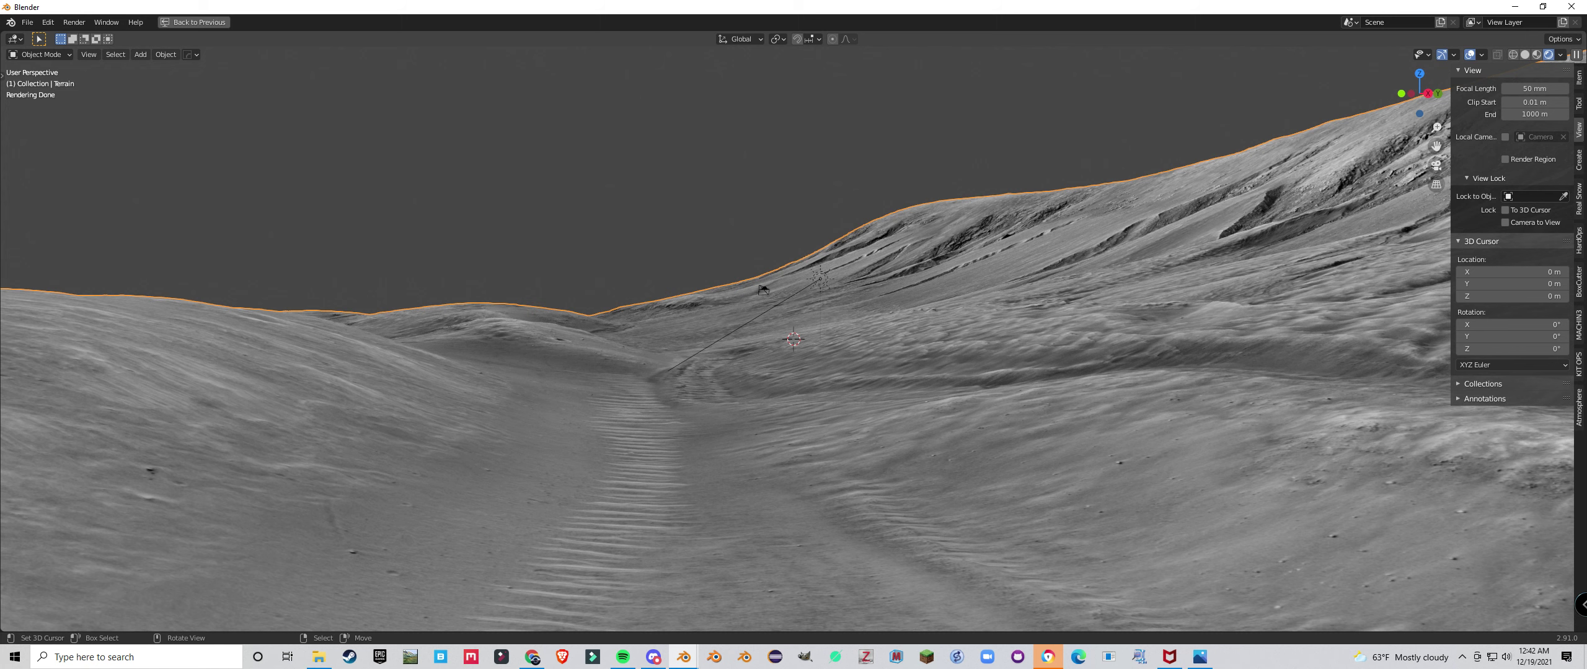
pyautogui.moveTo(763, 289)
pyautogui.mouseDown(button='middle')
pyautogui.moveTo(796, 366)
pyautogui.moveTo(822, 359)
pyautogui.moveTo(849, 314)
pyautogui.moveTo(813, 353)
pyautogui.mouseUp(button='middle')
pyautogui.scroll(3, 849, 315)
pyautogui.scroll(3, 814, 353)
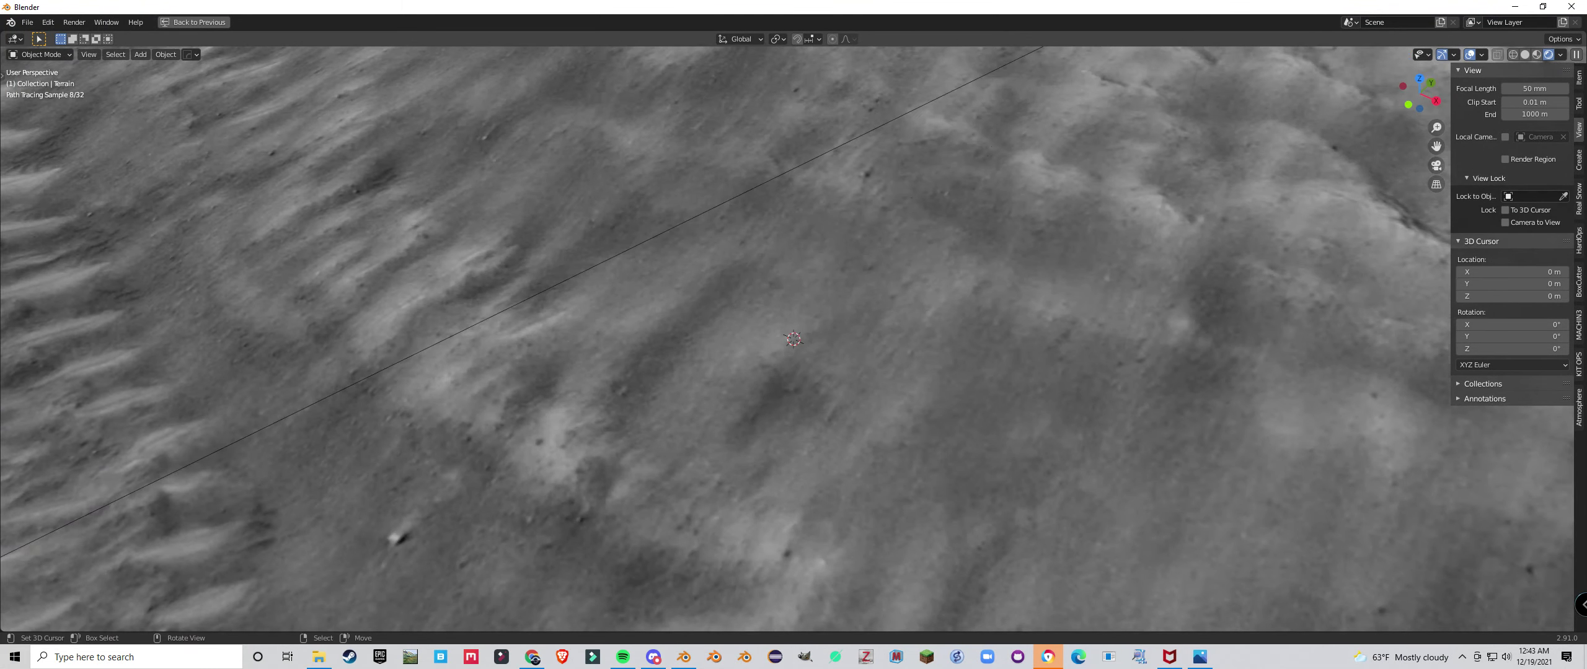
pyautogui.scroll(-15, 813, 353)
pyautogui.moveTo(813, 353)
pyautogui.mouseDown(button='middle')
pyautogui.moveTo(764, 297)
pyautogui.moveTo(775, 267)
pyautogui.moveTo(770, 297)
pyautogui.moveTo(744, 310)
pyautogui.moveTo(787, 294)
pyautogui.mouseUp(button='middle')
pyautogui.scroll(1, 761, 287)
pyautogui.scroll(1, 793, 339)
# Set the 3D view's clipping range to start at 1 m and end at 10000 m
pyautogui.click(1535, 115)
pyautogui.write('10000')
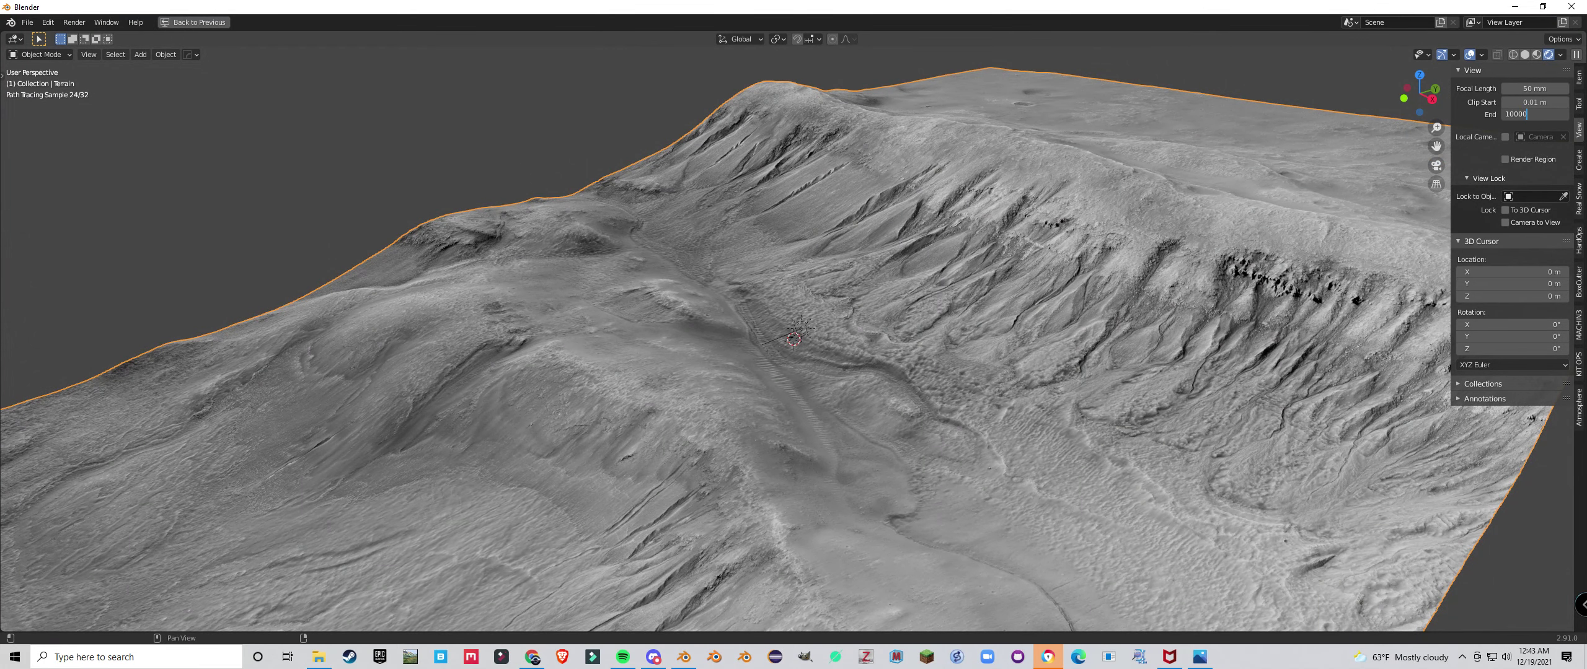
pyautogui.press('Return')
pyautogui.click(1535, 102)
pyautogui.write('1')
pyautogui.press('Return')
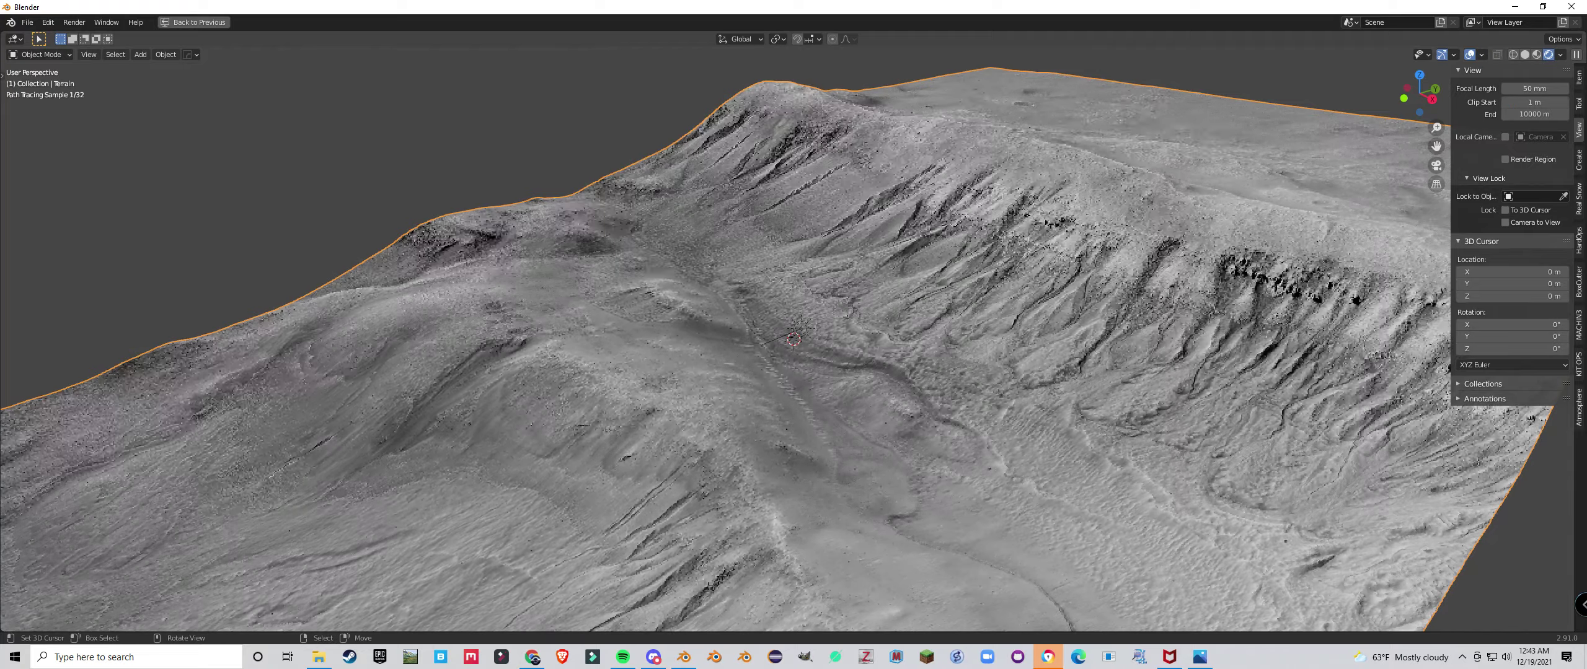
# Examine the rocky outcrops and gullies along the cliff face up close and from a distance
pyautogui.moveTo(880, 310); pyautogui.dragTo(663, 390, button='middle')
pyautogui.scroll(5, 793, 339)
pyautogui.moveTo(794, 372)
pyautogui.keyDown('ctrl'); pyautogui.mouseDown(button='middle')
pyautogui.moveTo(793, 309)
pyautogui.moveTo(740, 338)
pyautogui.moveTo(805, 331)
pyautogui.mouseUp(button='middle'); pyautogui.keyUp('ctrl')
pyautogui.scroll(2, 793, 339)
pyautogui.scroll(1, 793, 339)
pyautogui.keyDown('shift'); pyautogui.moveTo(930, 248); pyautogui.dragTo(796, 421, button='middle'); pyautogui.keyUp('shift')
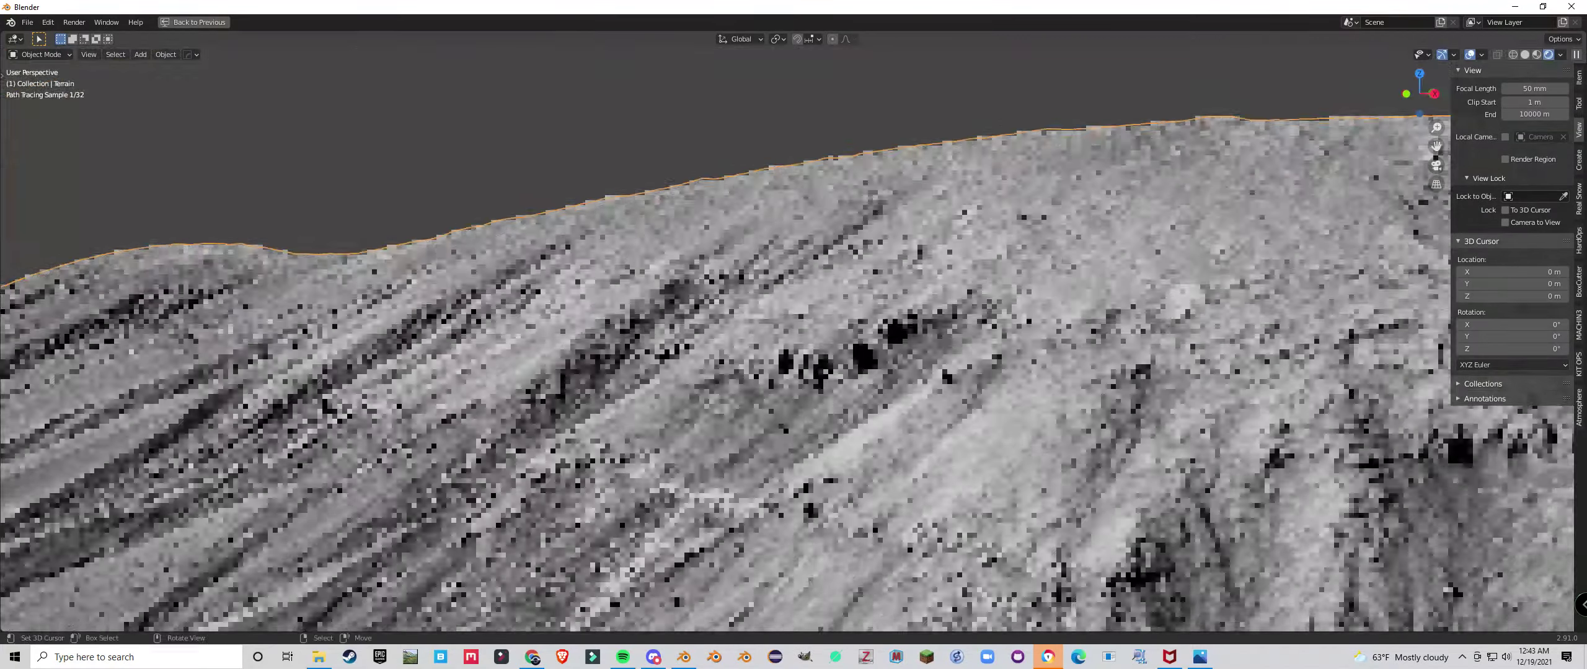
pyautogui.moveTo(793, 347); pyautogui.dragTo(815, 322, button='middle')
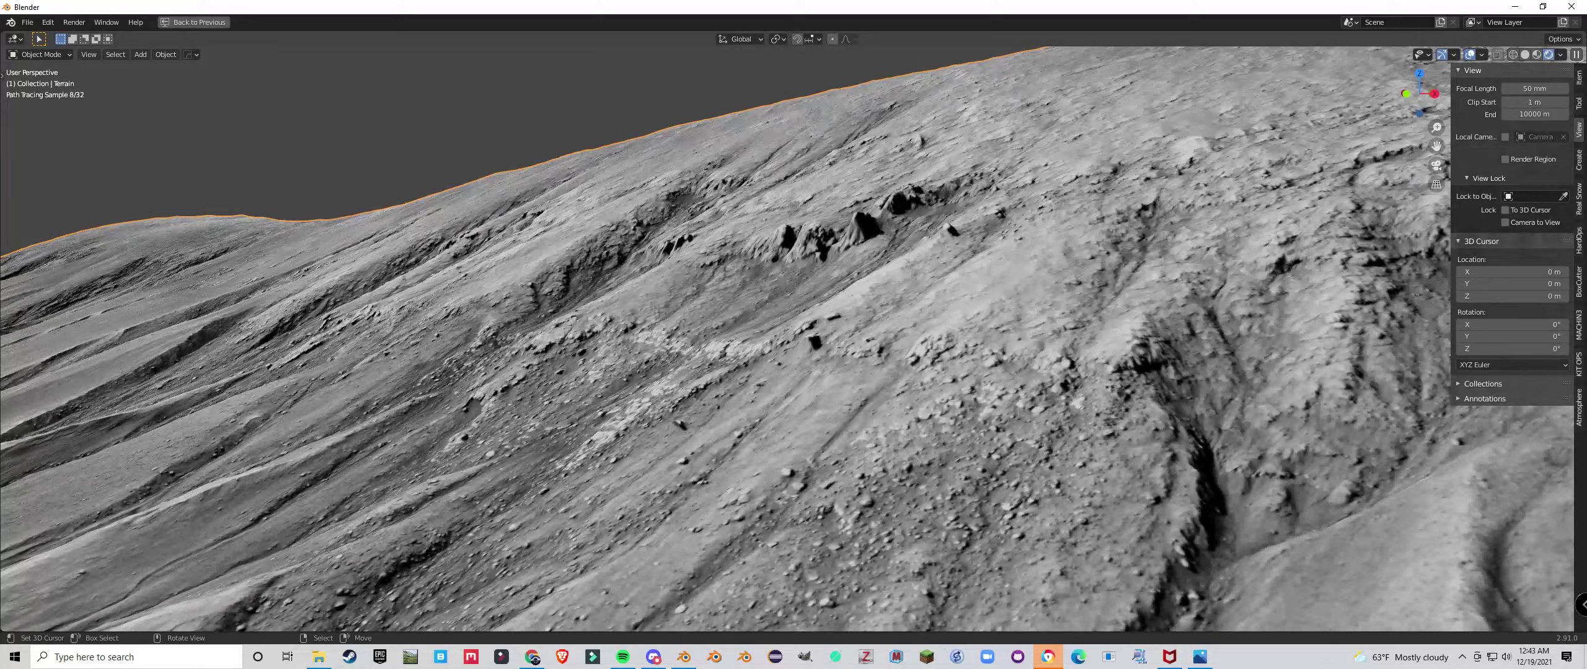
pyautogui.scroll(-5, 793, 340)
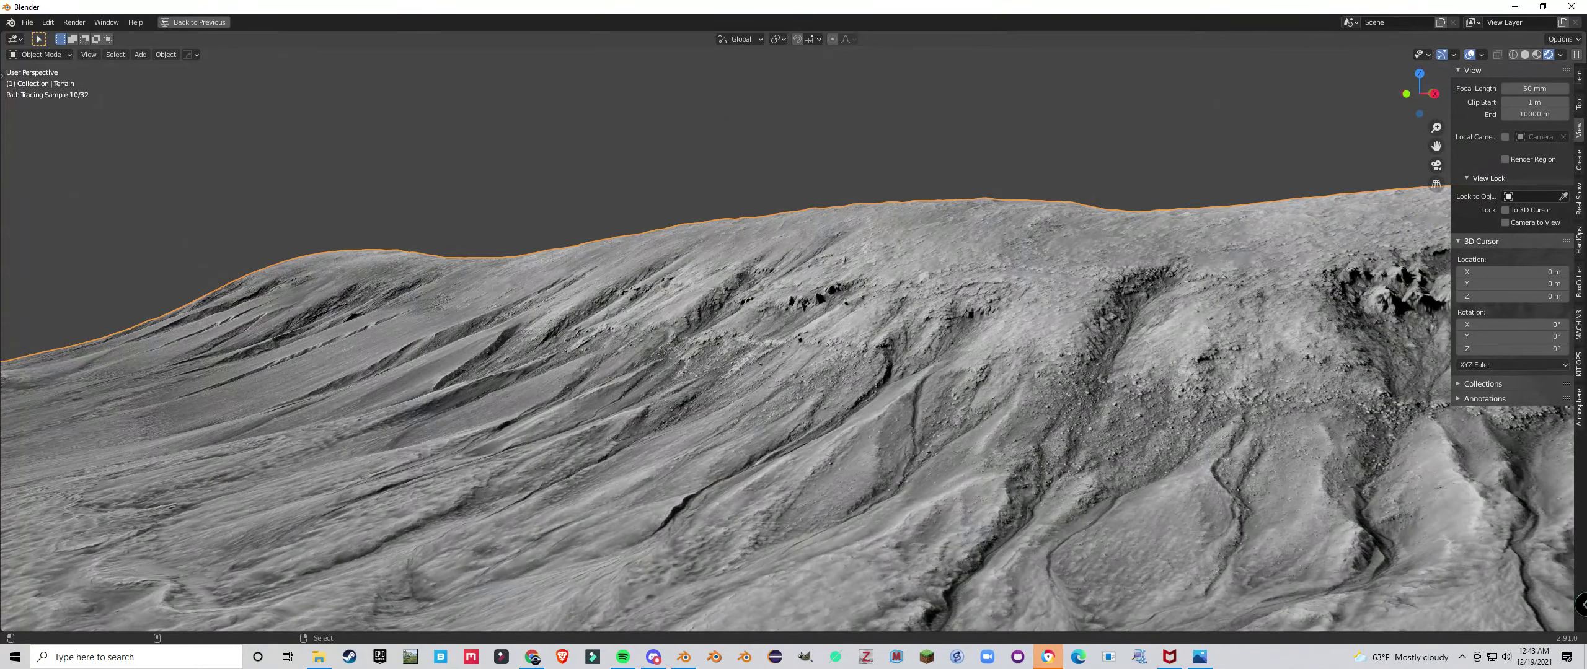
pyautogui.scroll(-5, 793, 339)
pyautogui.moveTo(793, 339); pyautogui.dragTo(796, 366, button='middle')
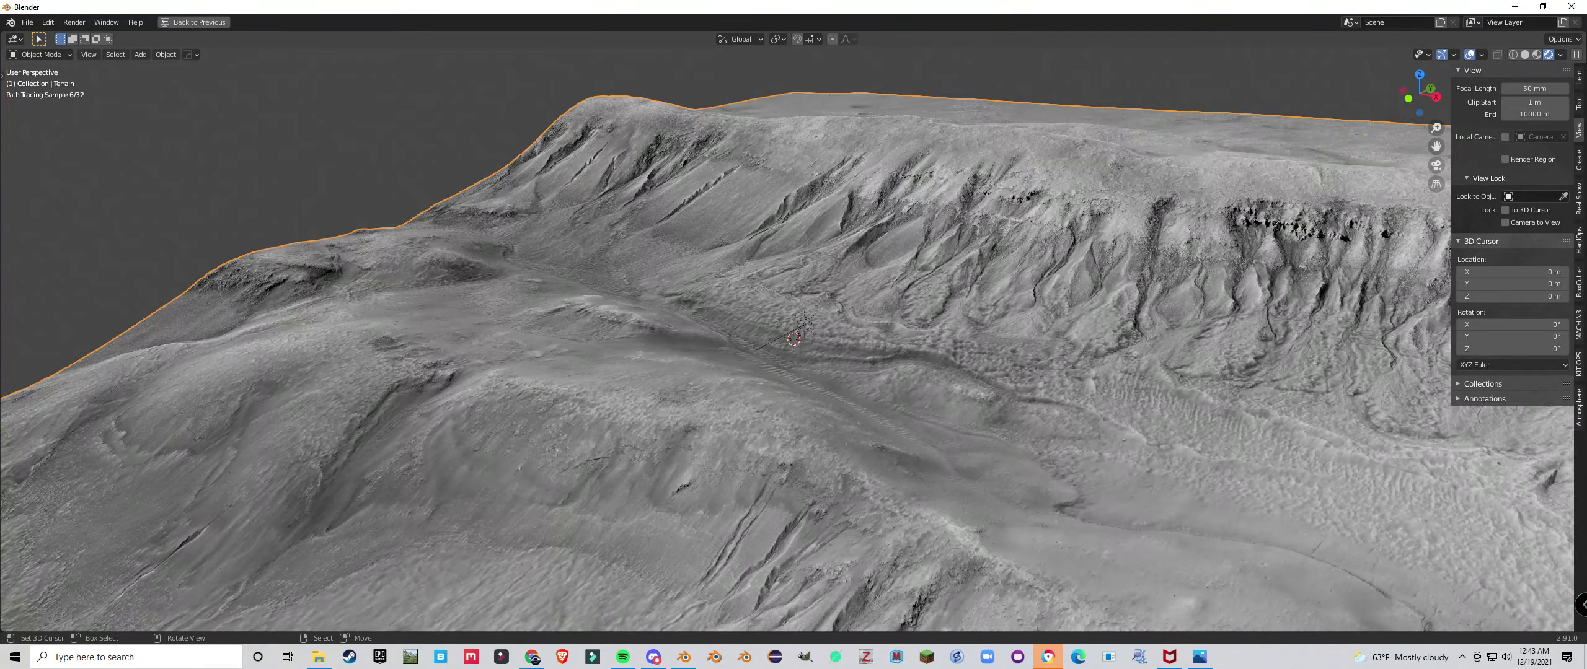
# Restore the Shading layout and insert a Principled BSDF between the Untitled.jpg texture and the Material Output
pyautogui.hotkey('ctrl', 'alt', 'space')
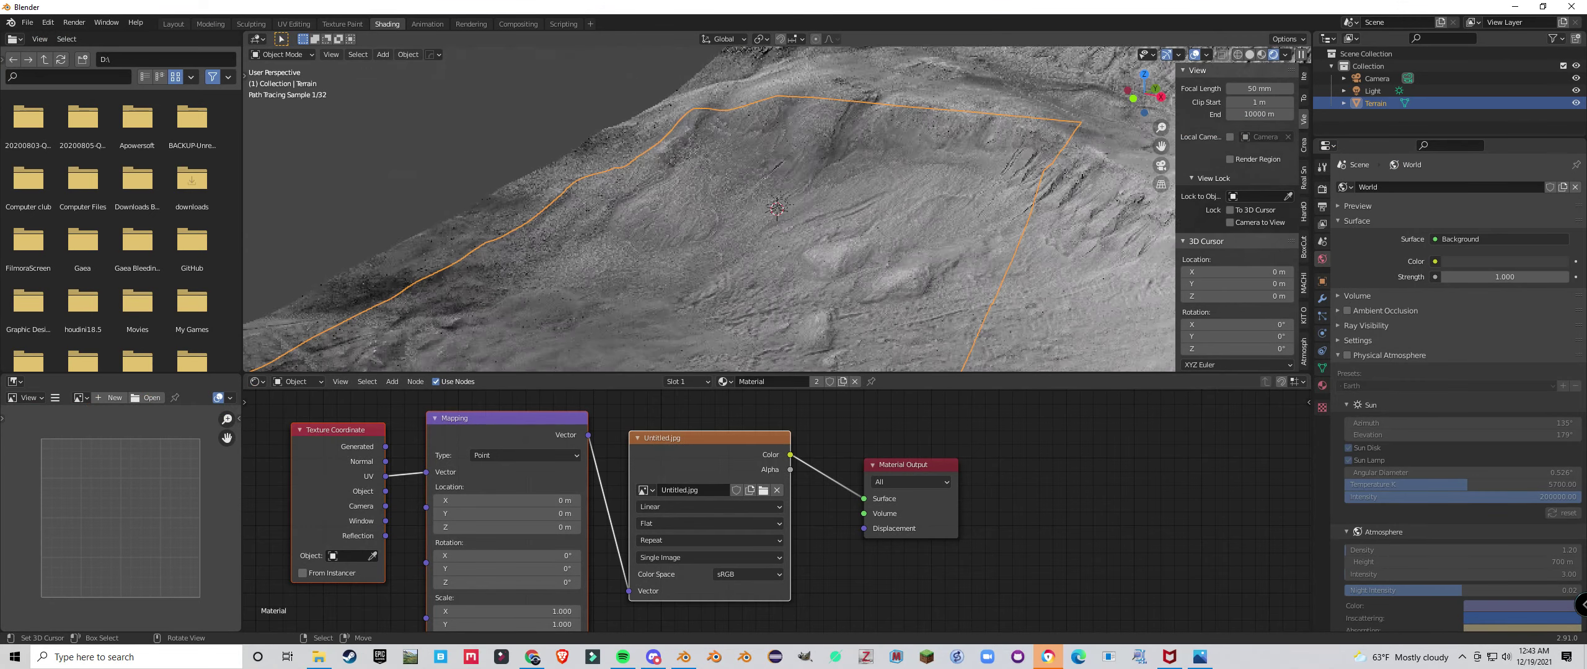
pyautogui.scroll(-1, 776, 210)
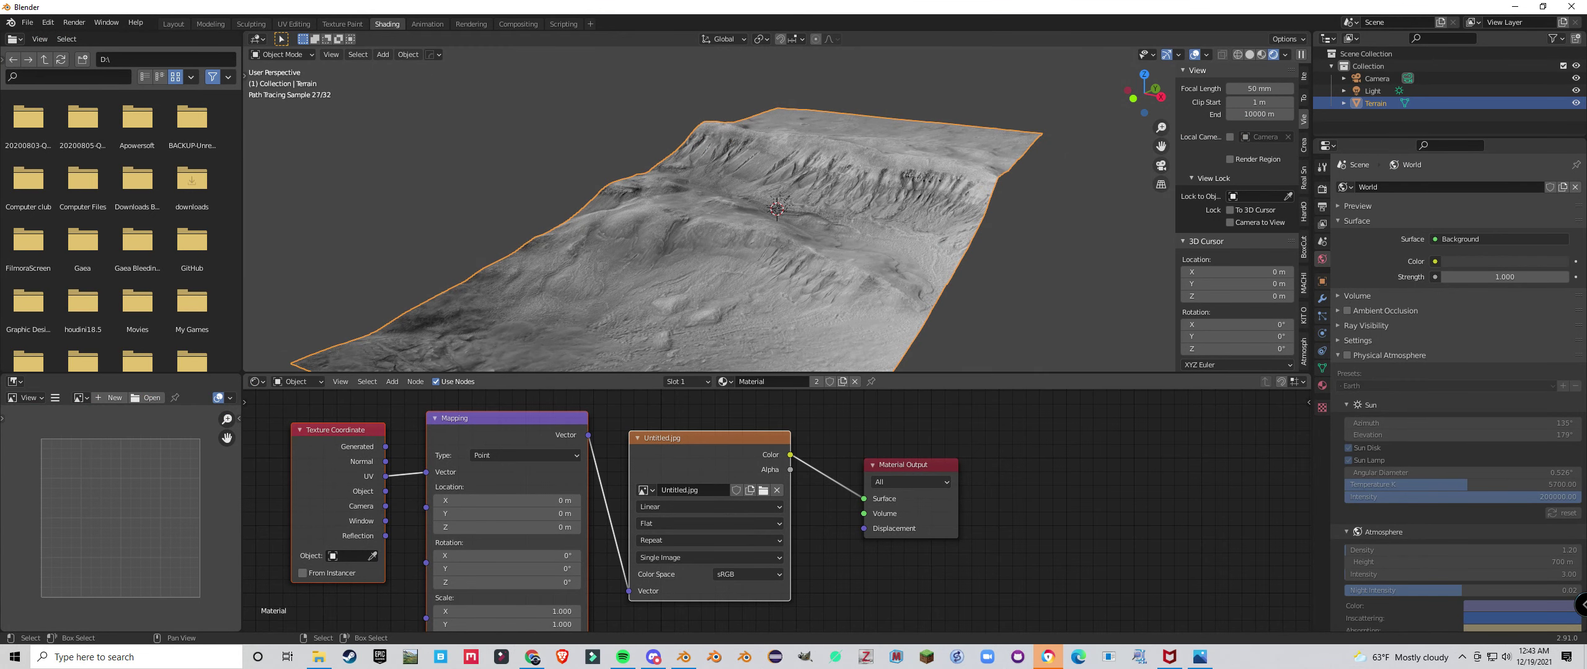
pyautogui.hotkey('shift', 'a')
pyautogui.moveTo(800, 519)
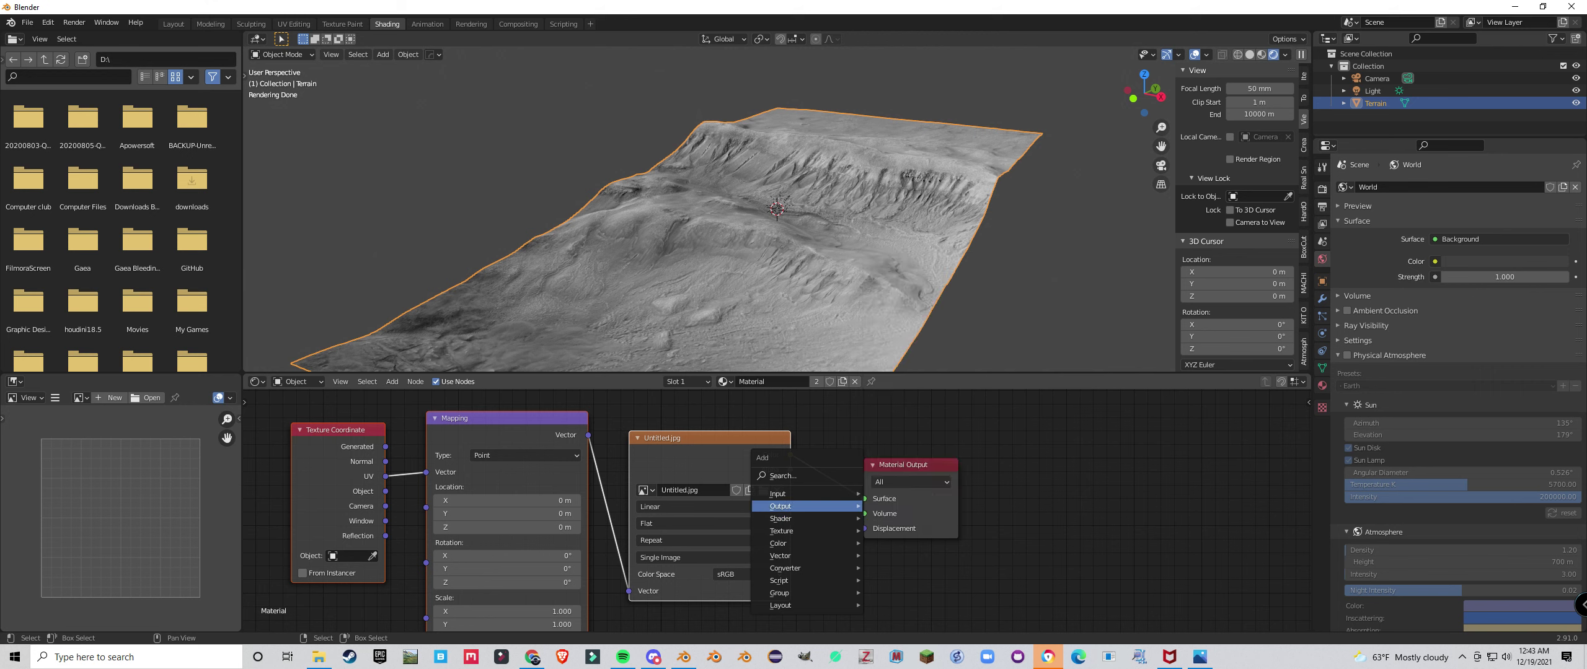
pyautogui.moveTo(781, 519)
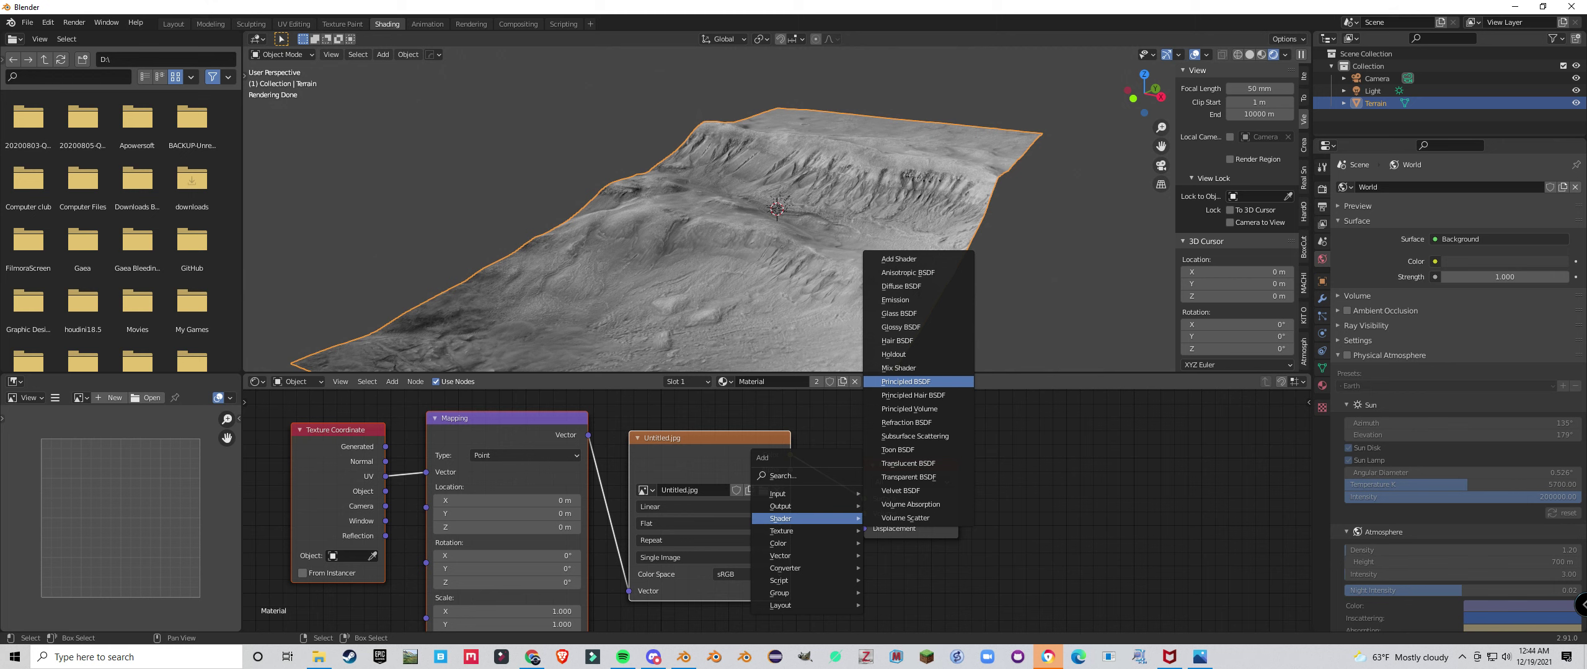
pyautogui.click(906, 381)
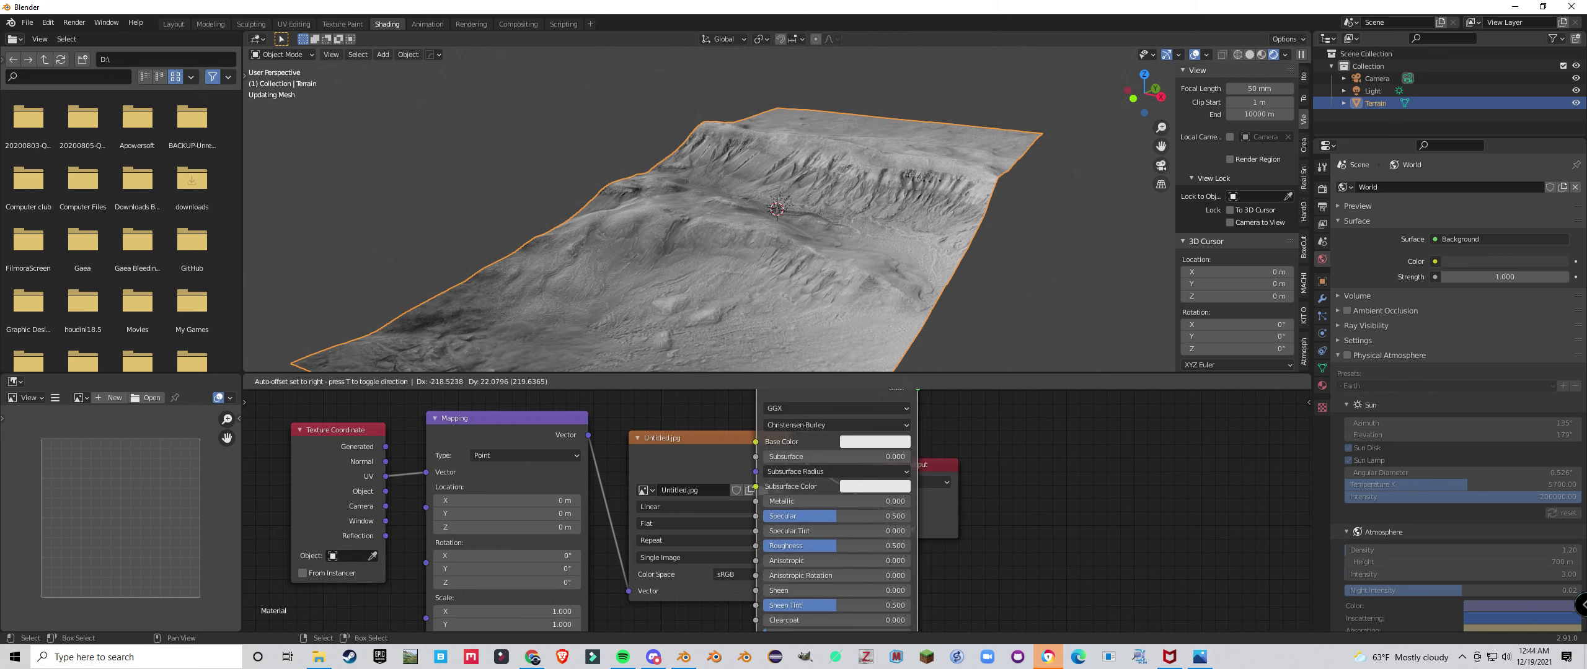
pyautogui.click(935, 360)
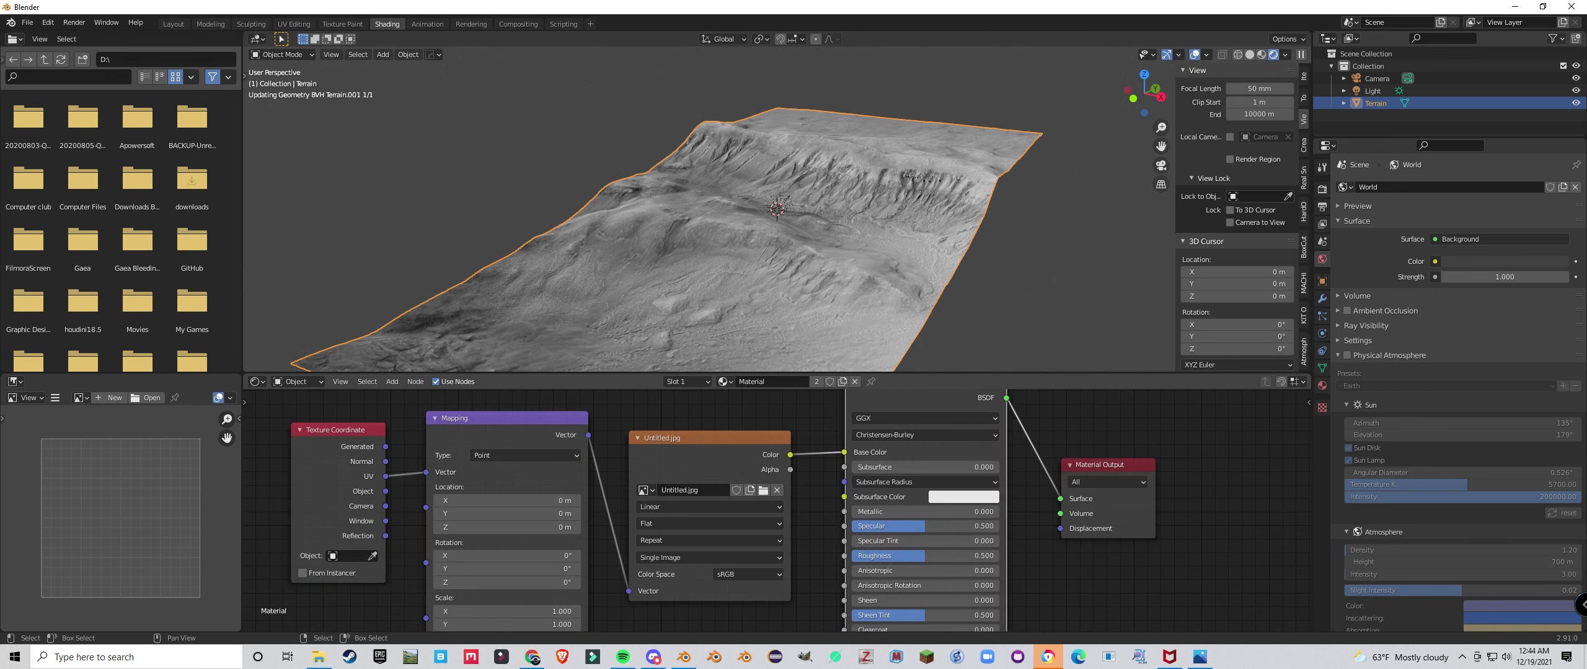
# Set the Principled BSDF's specular to 0 and its roughness to 1
pyautogui.moveTo(924, 526); pyautogui.dragTo(850, 527)
pyautogui.moveTo(924, 556); pyautogui.dragTo(997, 556)
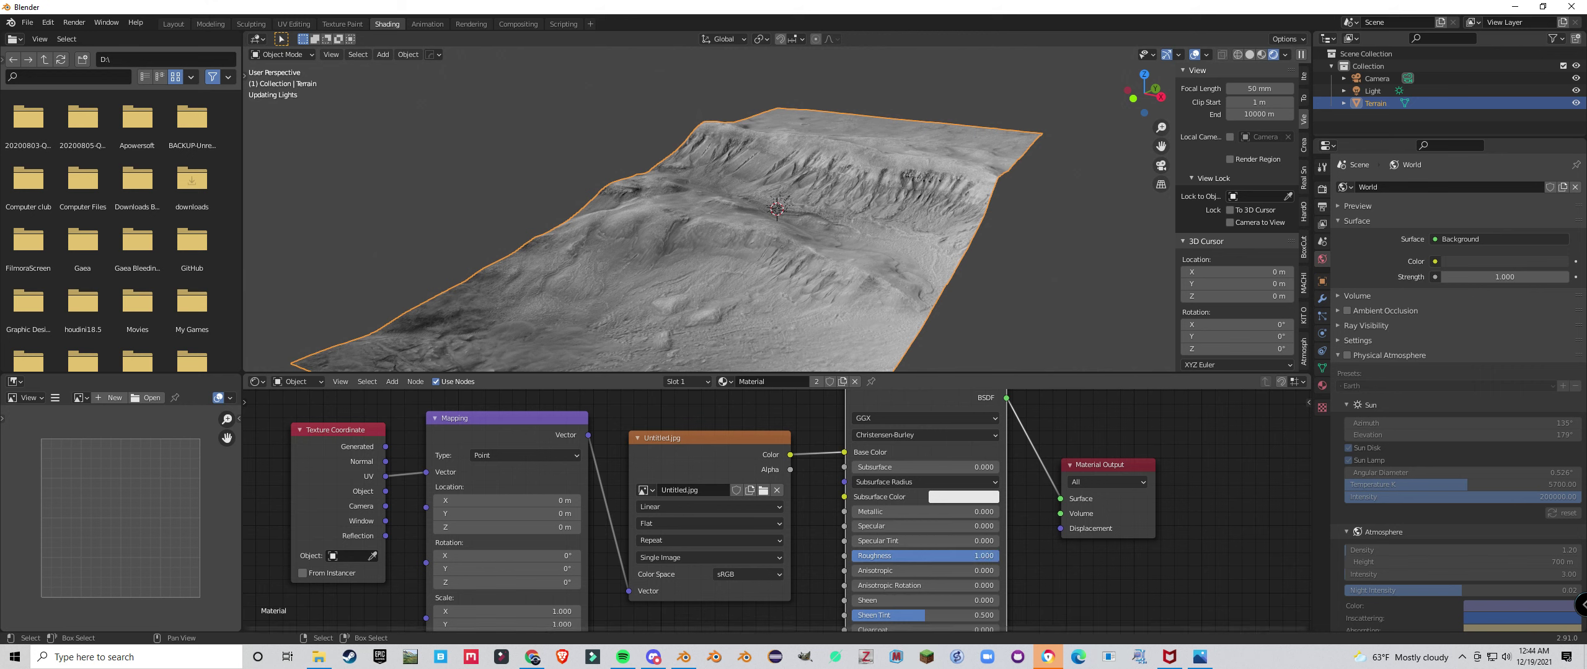
pyautogui.scroll(5, 868, 267)
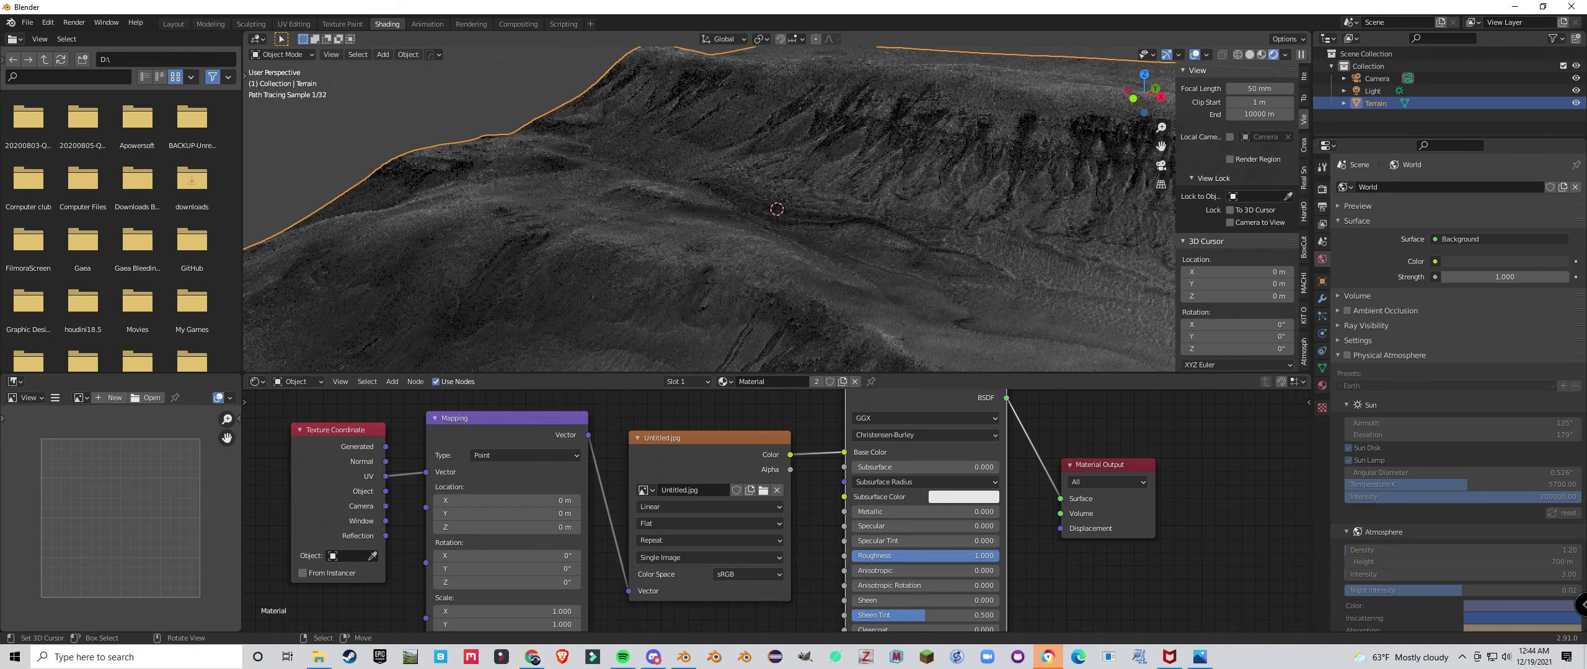
pyautogui.moveTo(868, 266); pyautogui.dragTo(885, 260, button='middle')
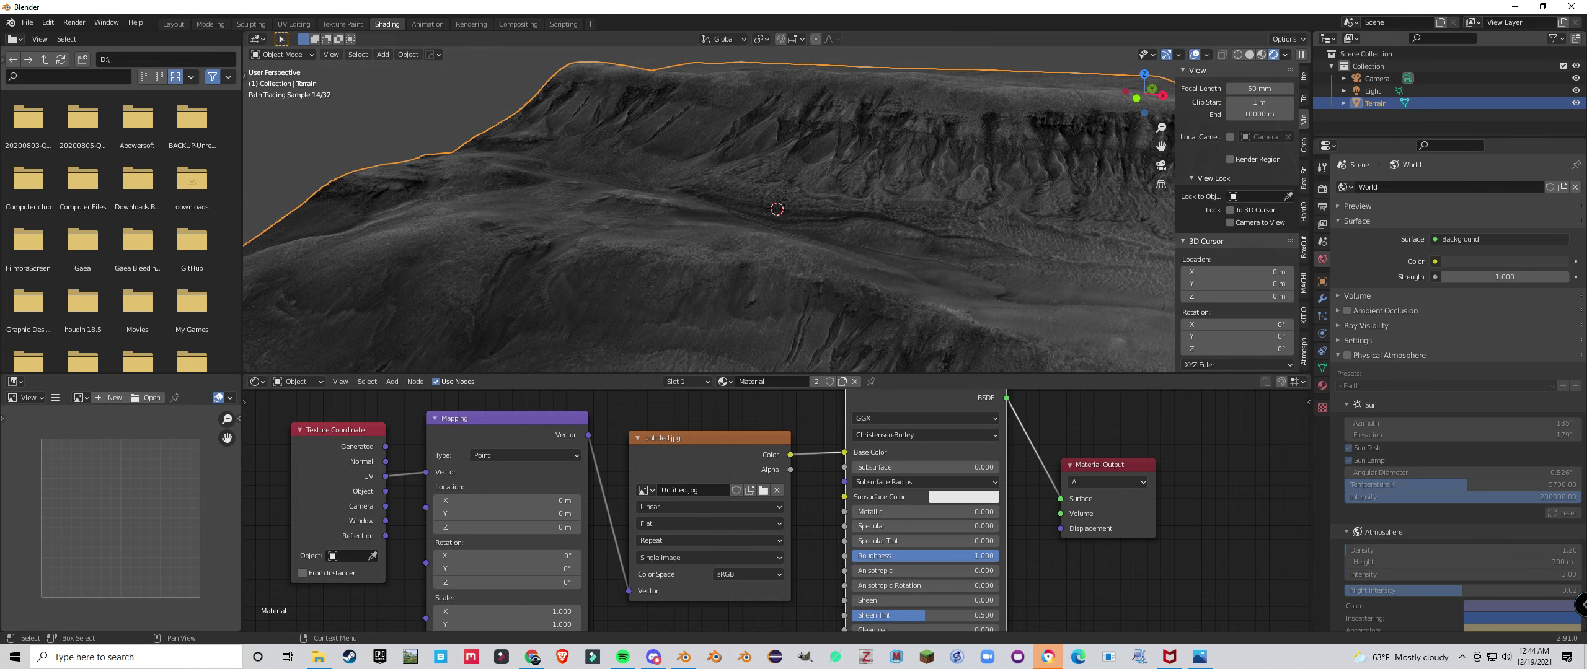
# Select the sun light and try a free trackball rotation of it
pyautogui.click(1372, 91)
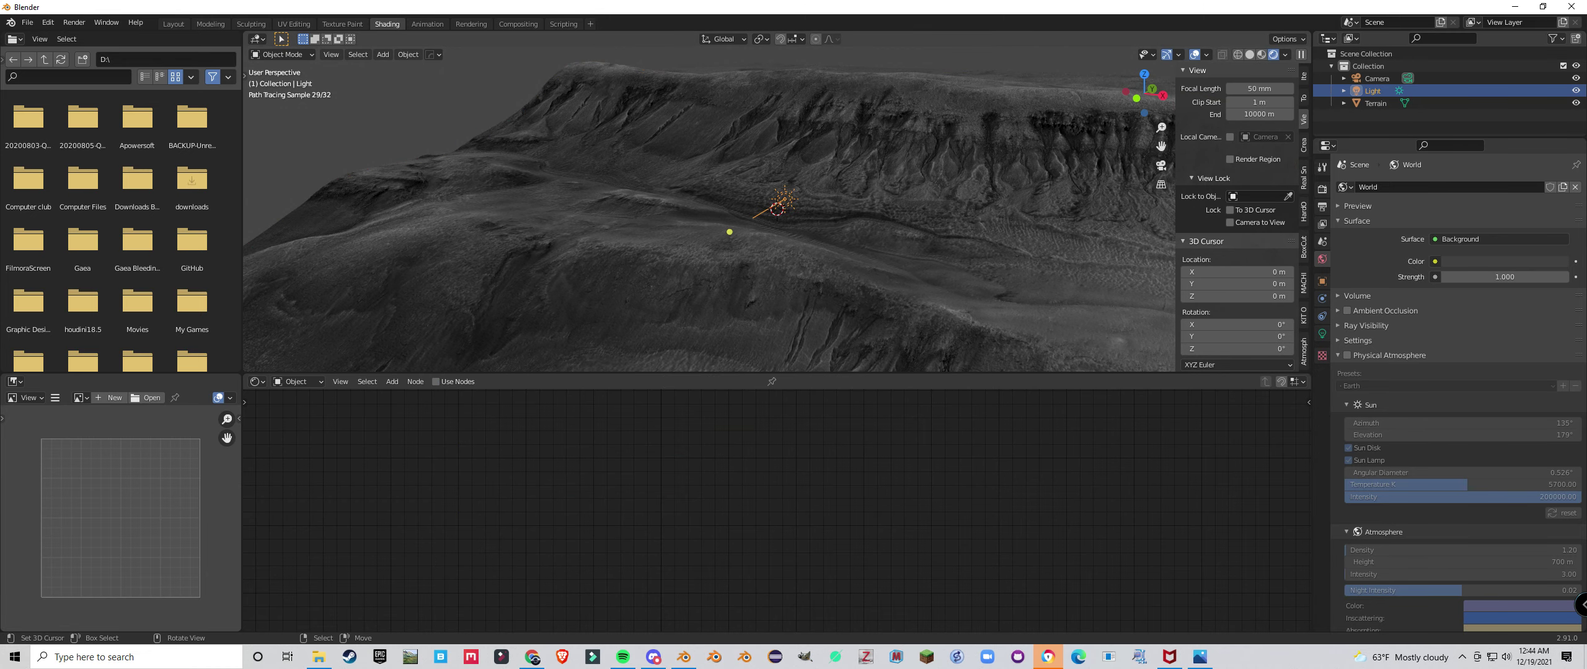
pyautogui.press('r')
pyautogui.press('r')
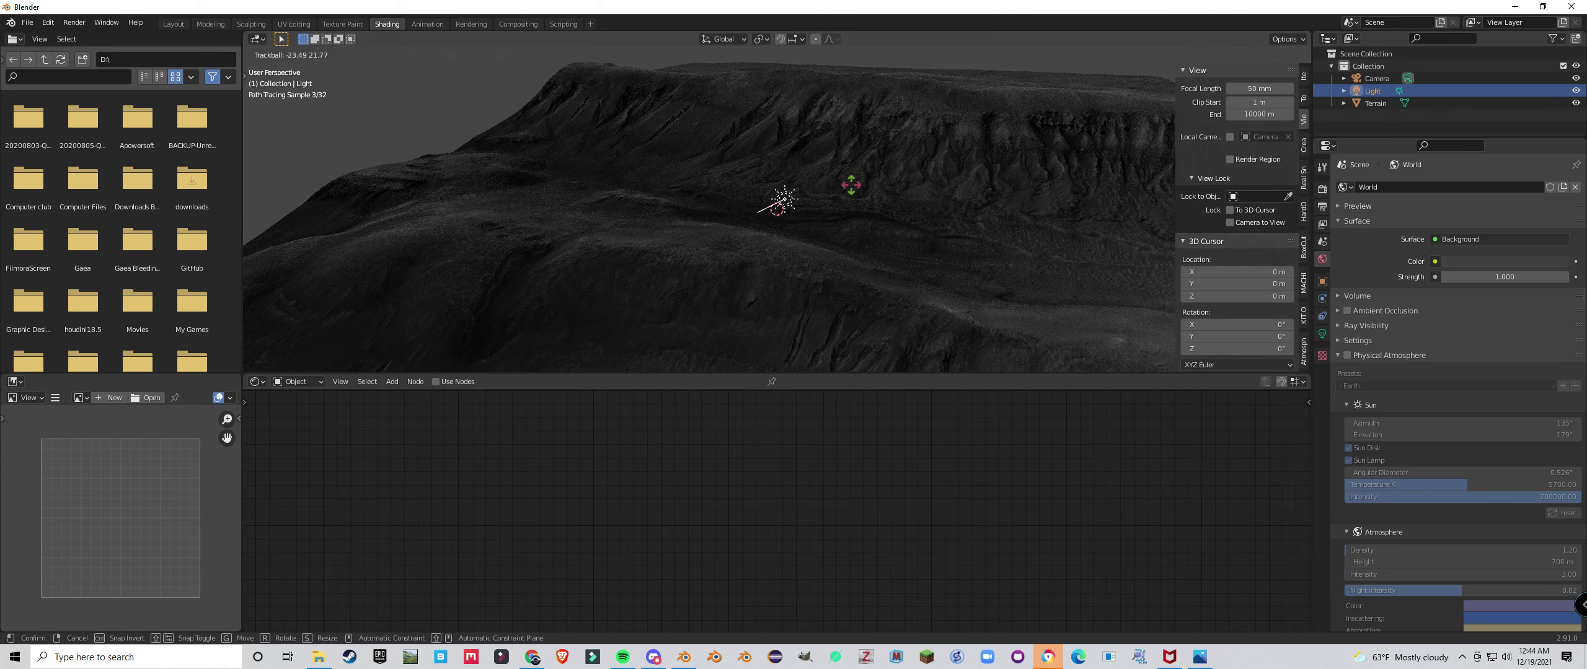
pyautogui.click(729, 231)
# Set the world background color to black with a value of 0, and return the shader editor to object shading
pyautogui.click(299, 382)
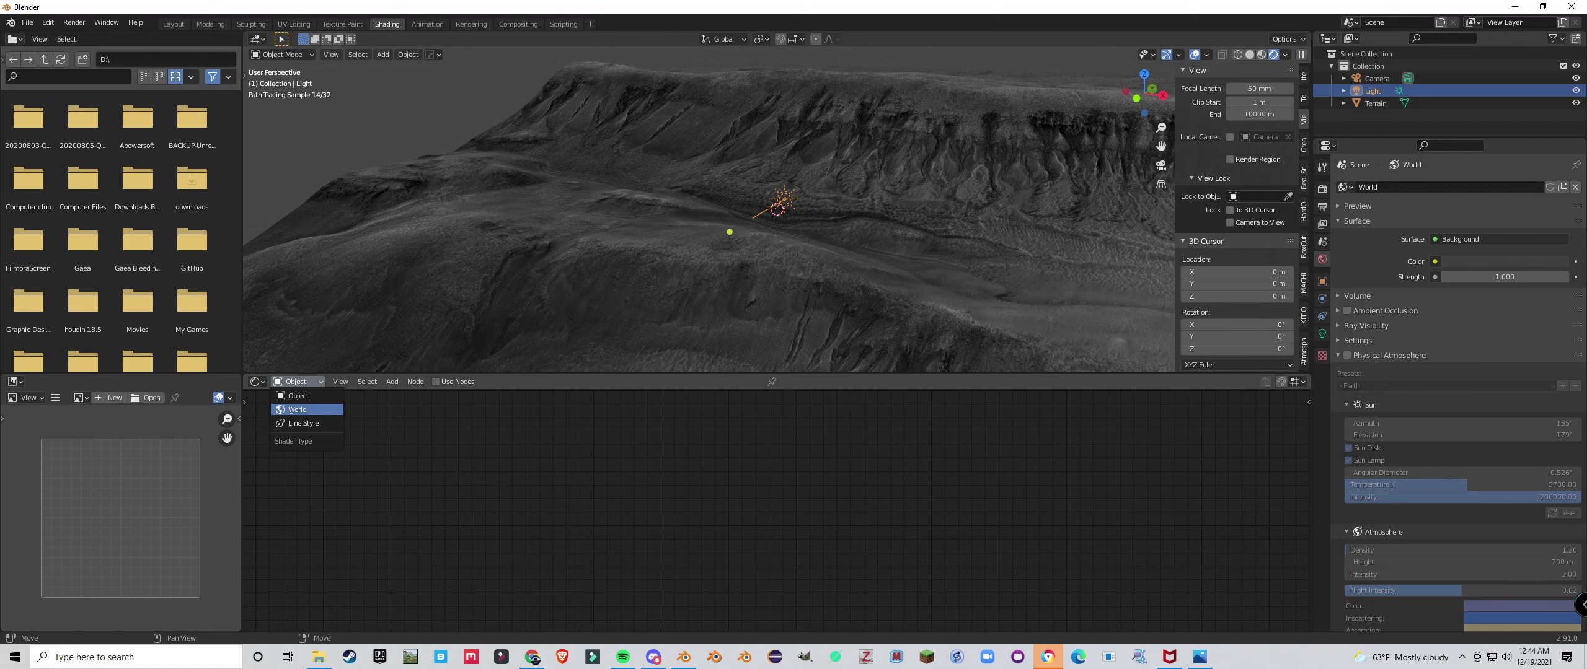
pyautogui.click(298, 410)
pyautogui.click(736, 499)
pyautogui.moveTo(756, 464); pyautogui.dragTo(719, 464)
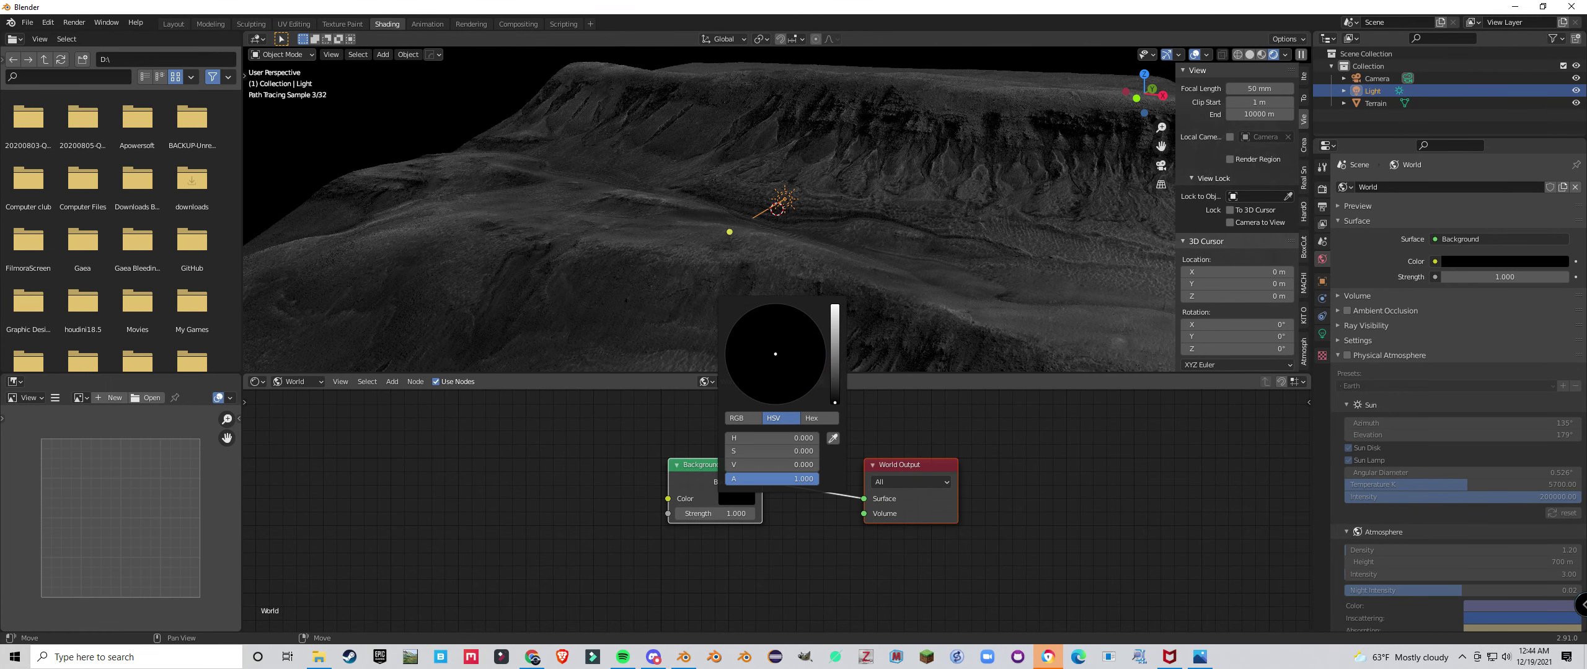
pyautogui.click(299, 381)
pyautogui.click(299, 409)
pyautogui.click(298, 382)
pyautogui.click(298, 396)
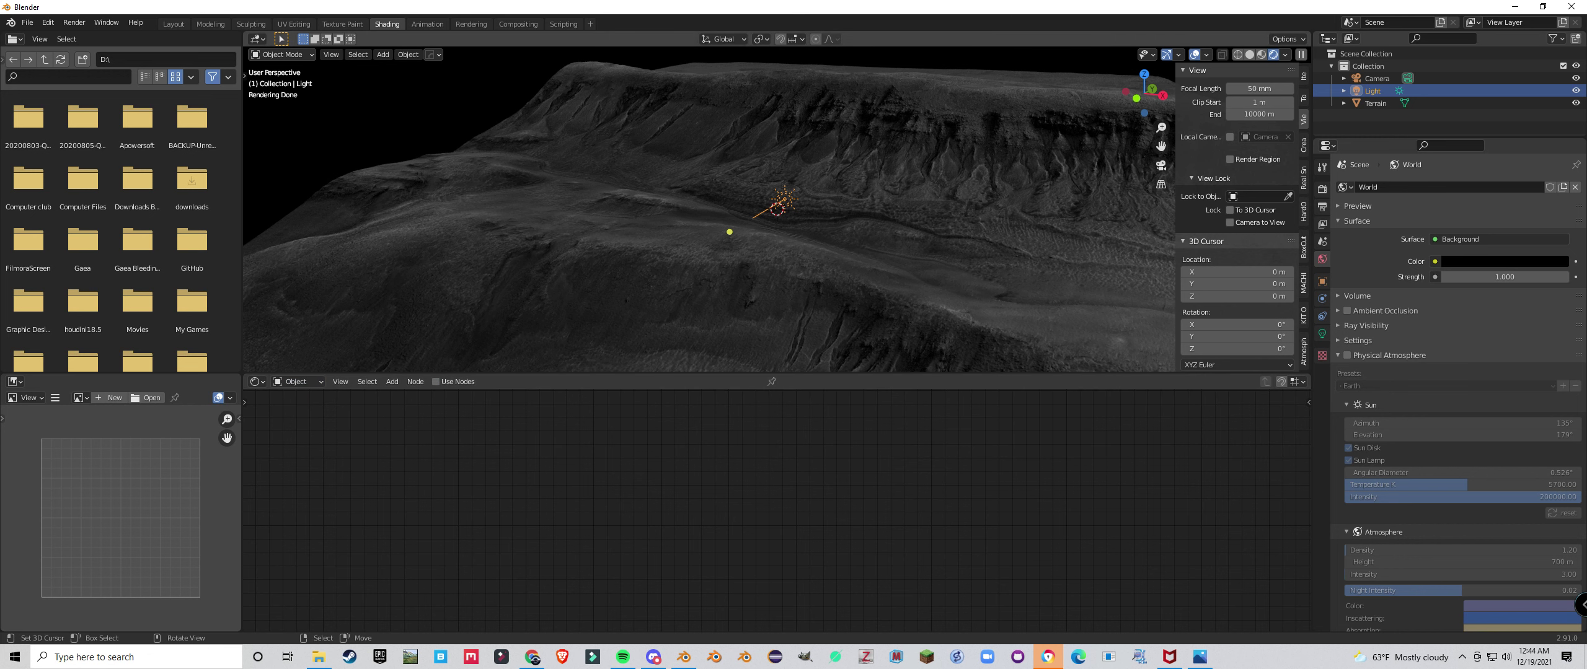
# Rotate the sun light freely with trackball rotation so it grazes the terrain and casts long shadows
pyautogui.press('r')
pyautogui.press('r')
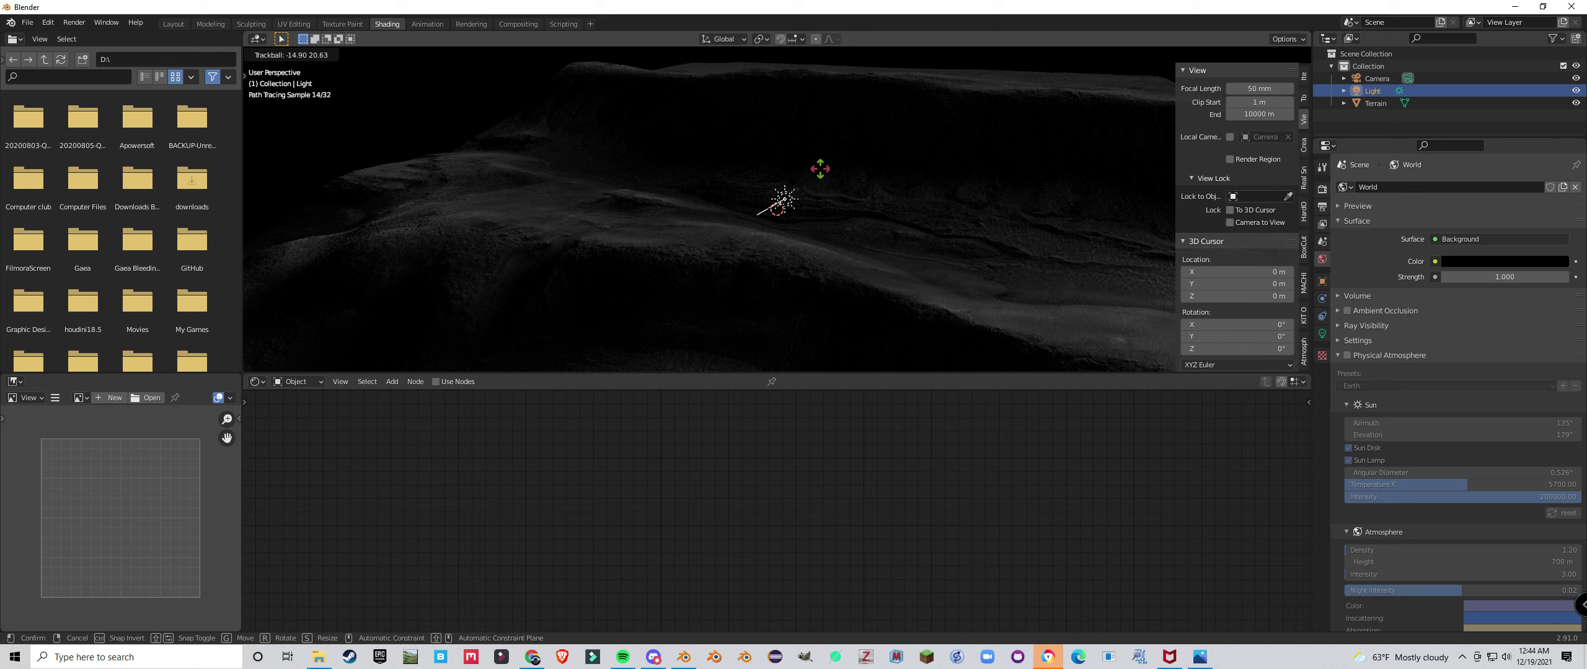
pyautogui.click(820, 168)
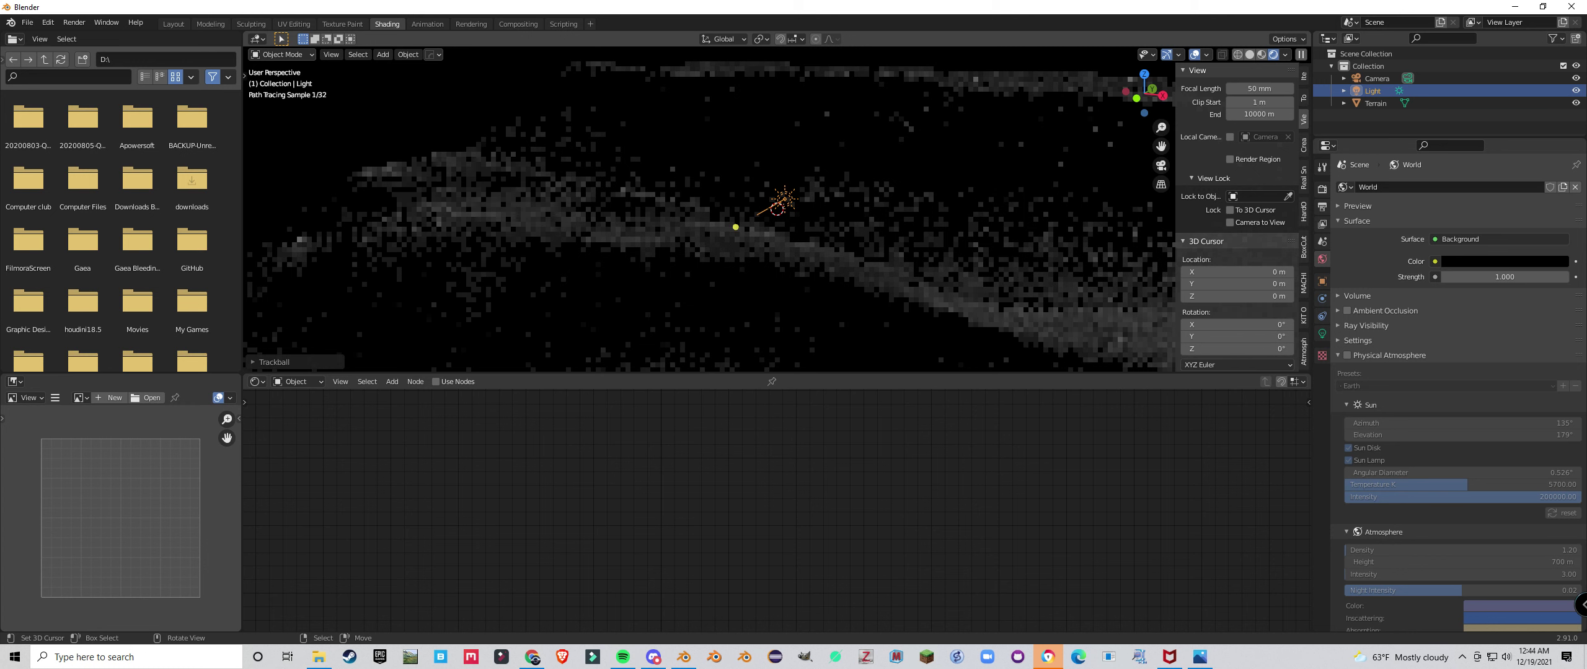
pyautogui.moveTo(735, 207); pyautogui.dragTo(685, 179, button='middle')
pyautogui.press('r')
pyautogui.press('r')
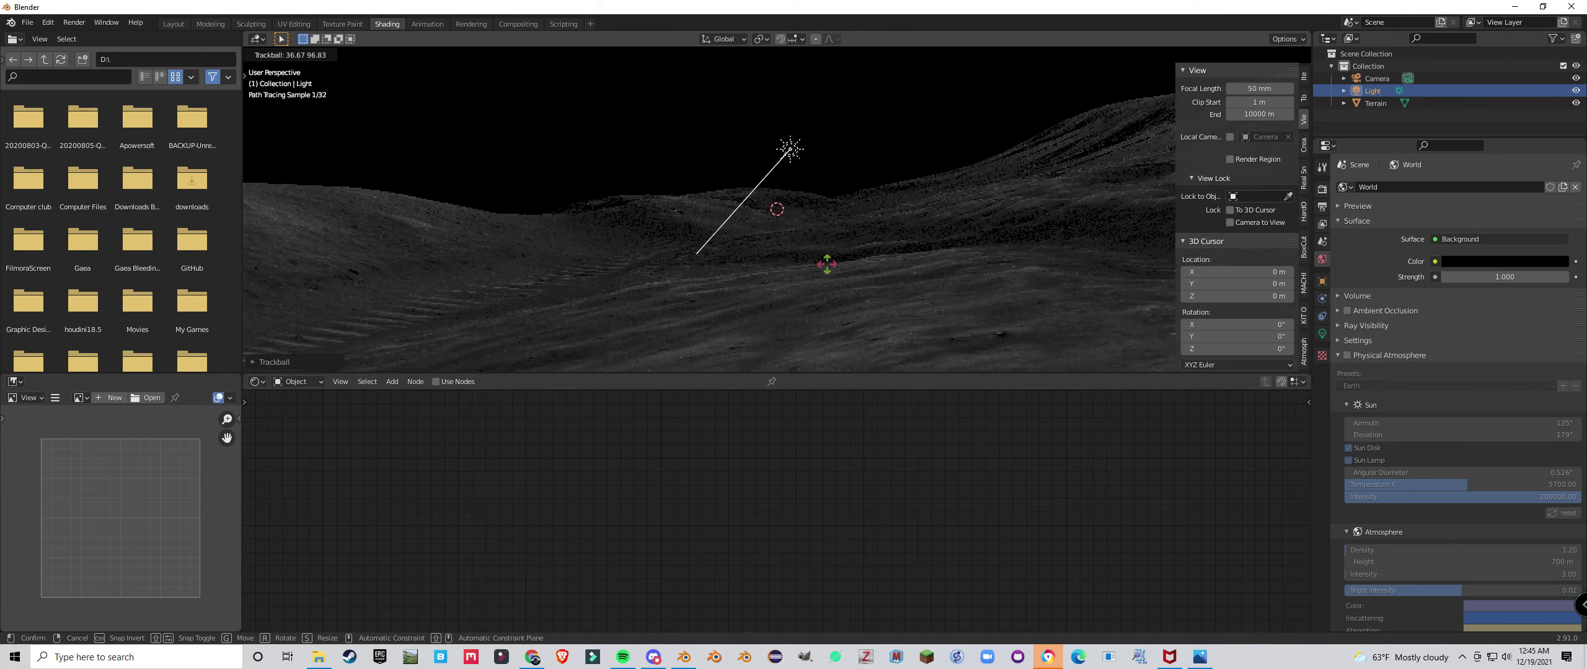
pyautogui.click(783, 289)
# View the whole terrain from above under the rotated sun and select the terrain mesh
pyautogui.scroll(-6, 783, 290)
pyautogui.moveTo(783, 289); pyautogui.dragTo(752, 326, button='middle')
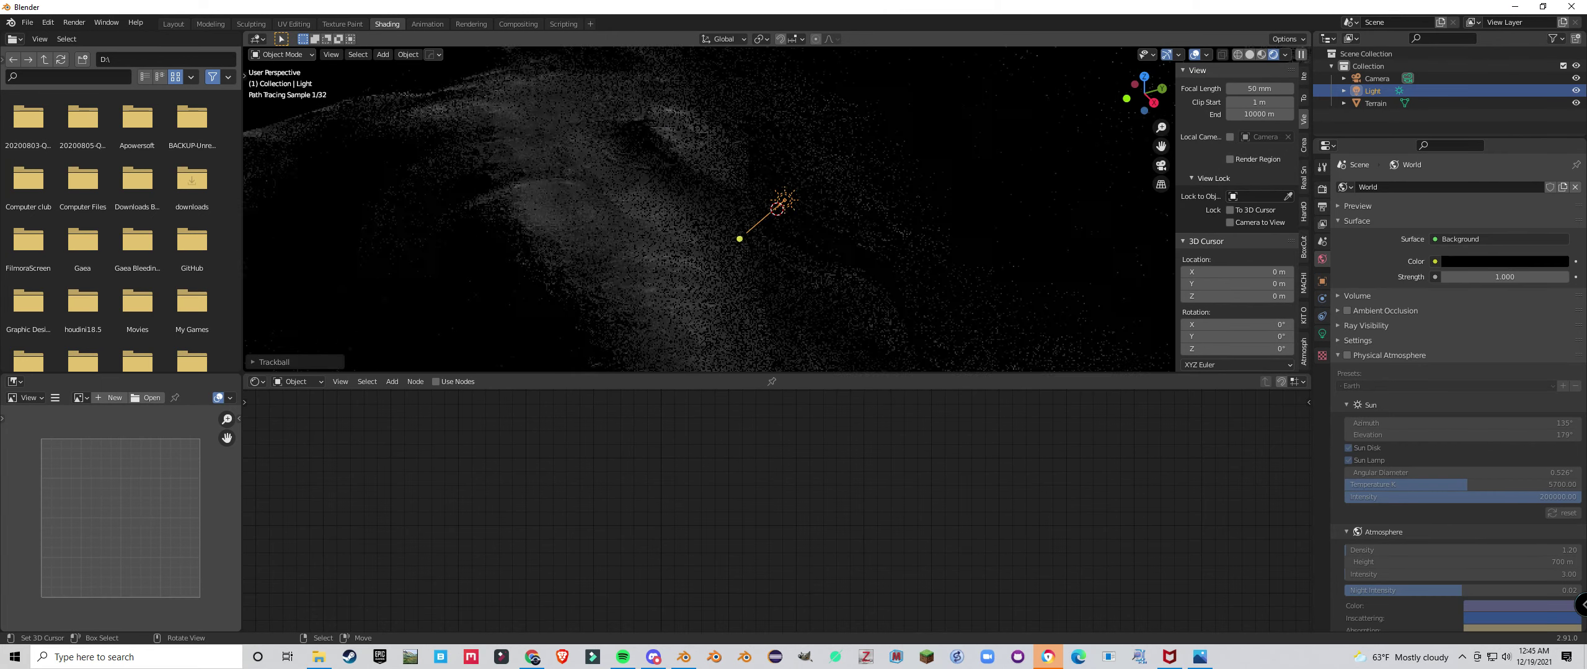
pyautogui.scroll(-5, 752, 325)
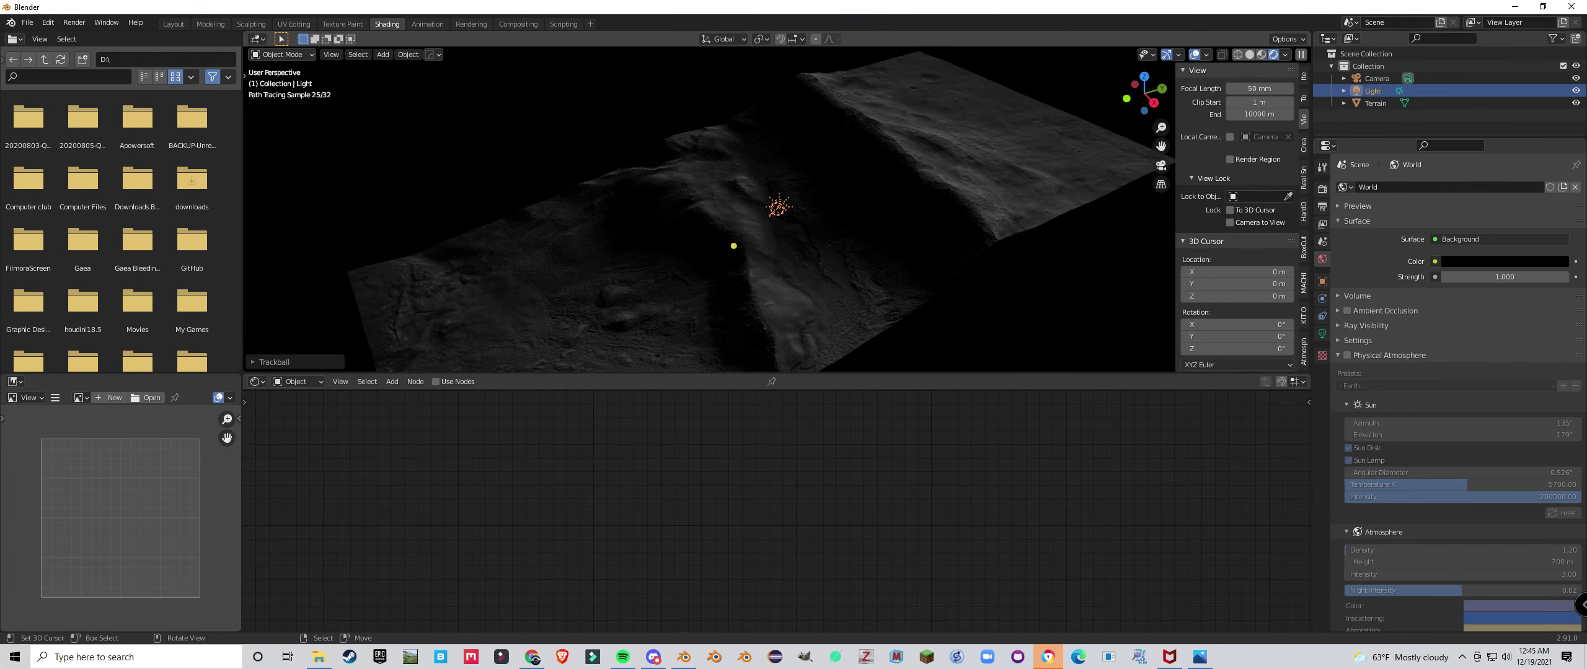
pyautogui.rightClick(751, 325)
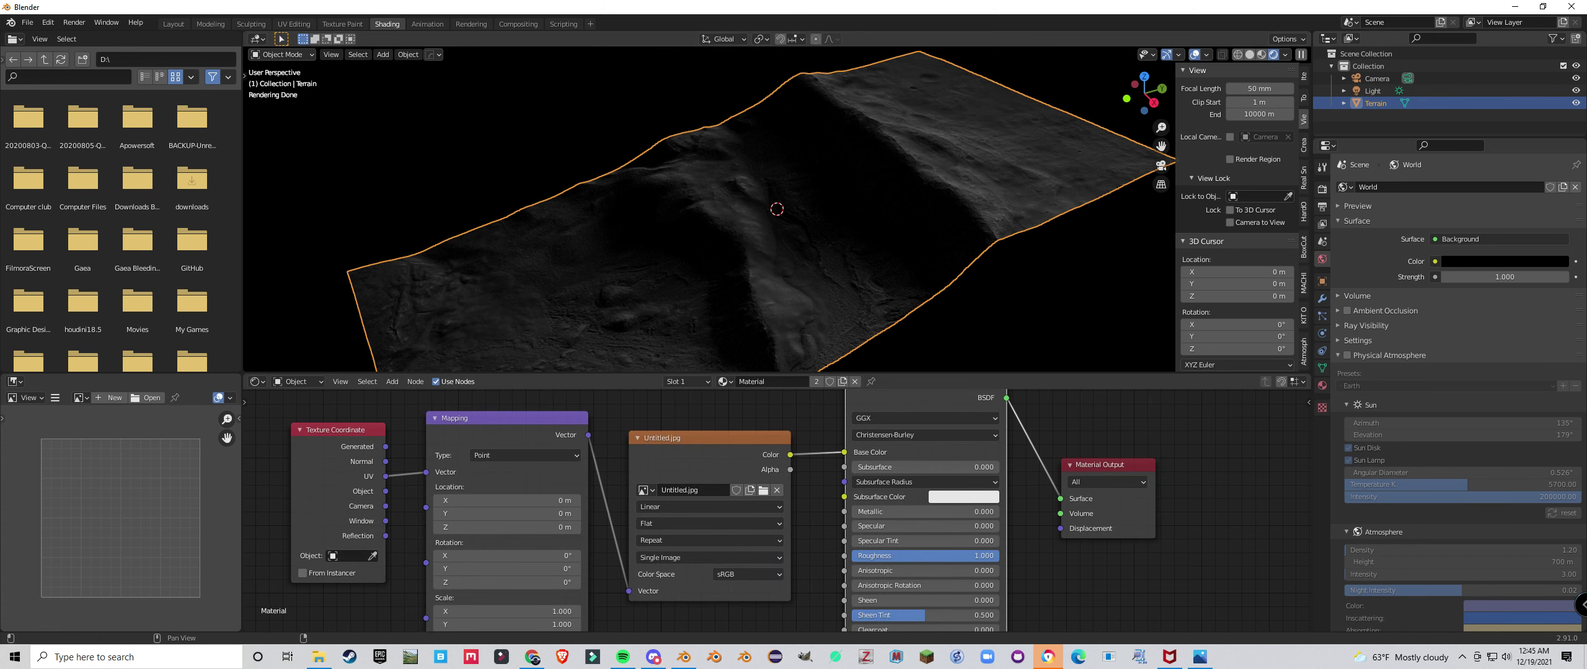
# Start a new General file without saving the current scene
pyautogui.click(27, 22)
pyautogui.moveTo(37, 36)
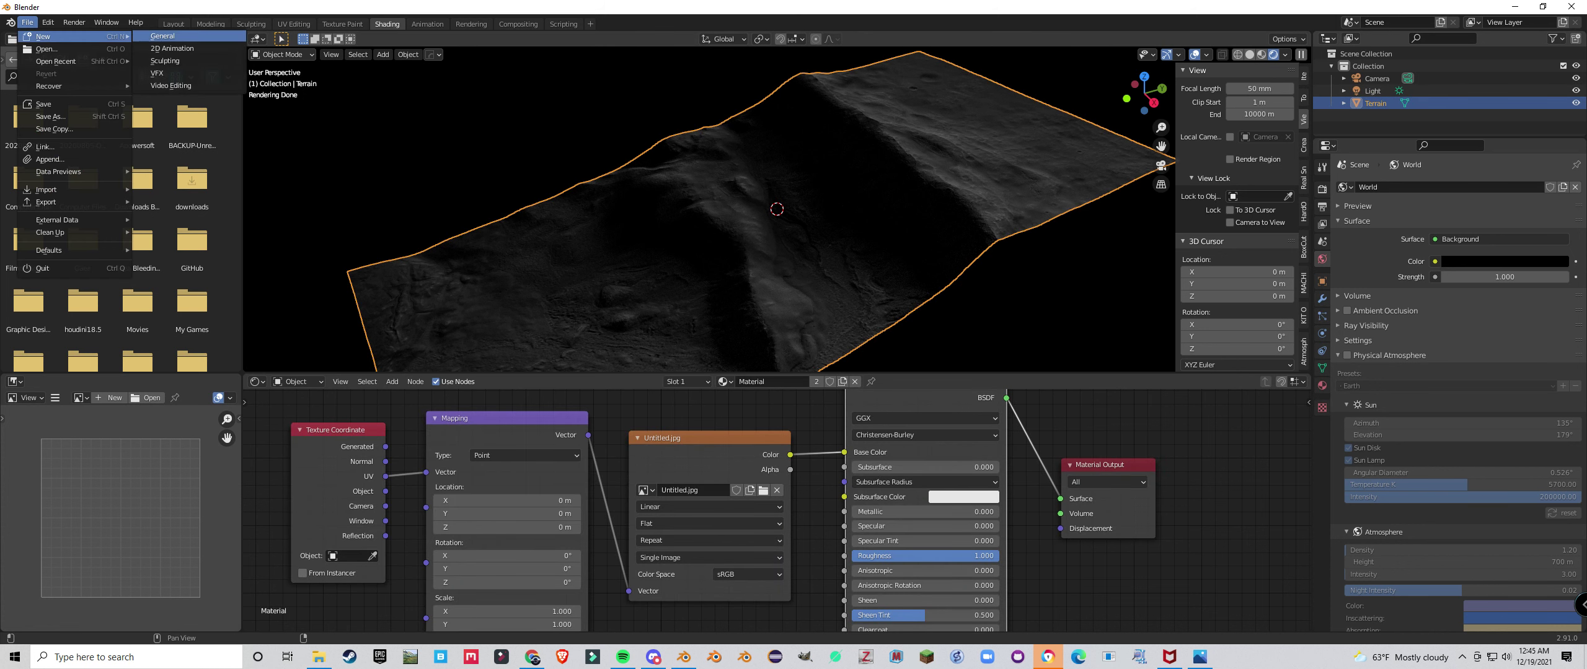
pyautogui.click(162, 36)
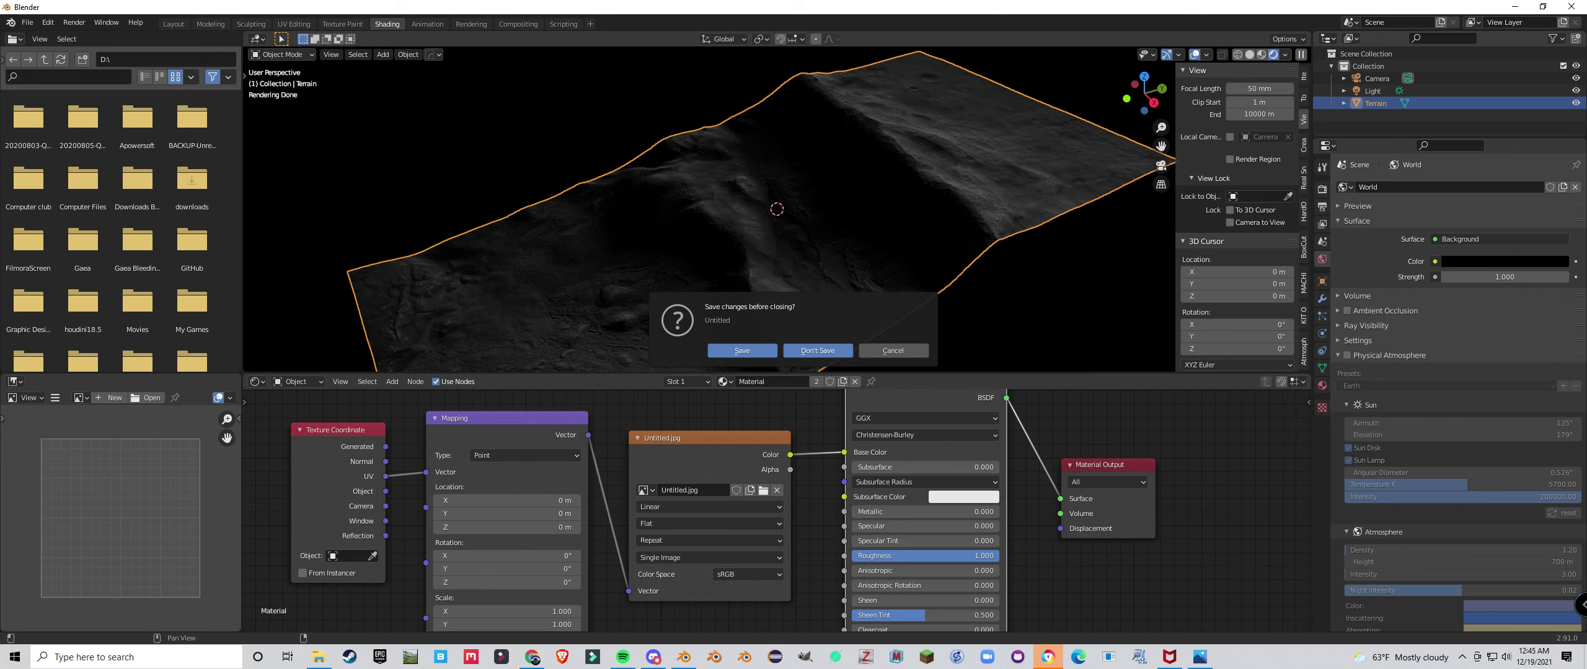
# Examine the rover's glowing headlights in the finished reference image LandscapeScene2.png, then return to Blender
pyautogui.click(1200, 657)
pyautogui.scroll(5, 1147, 340)
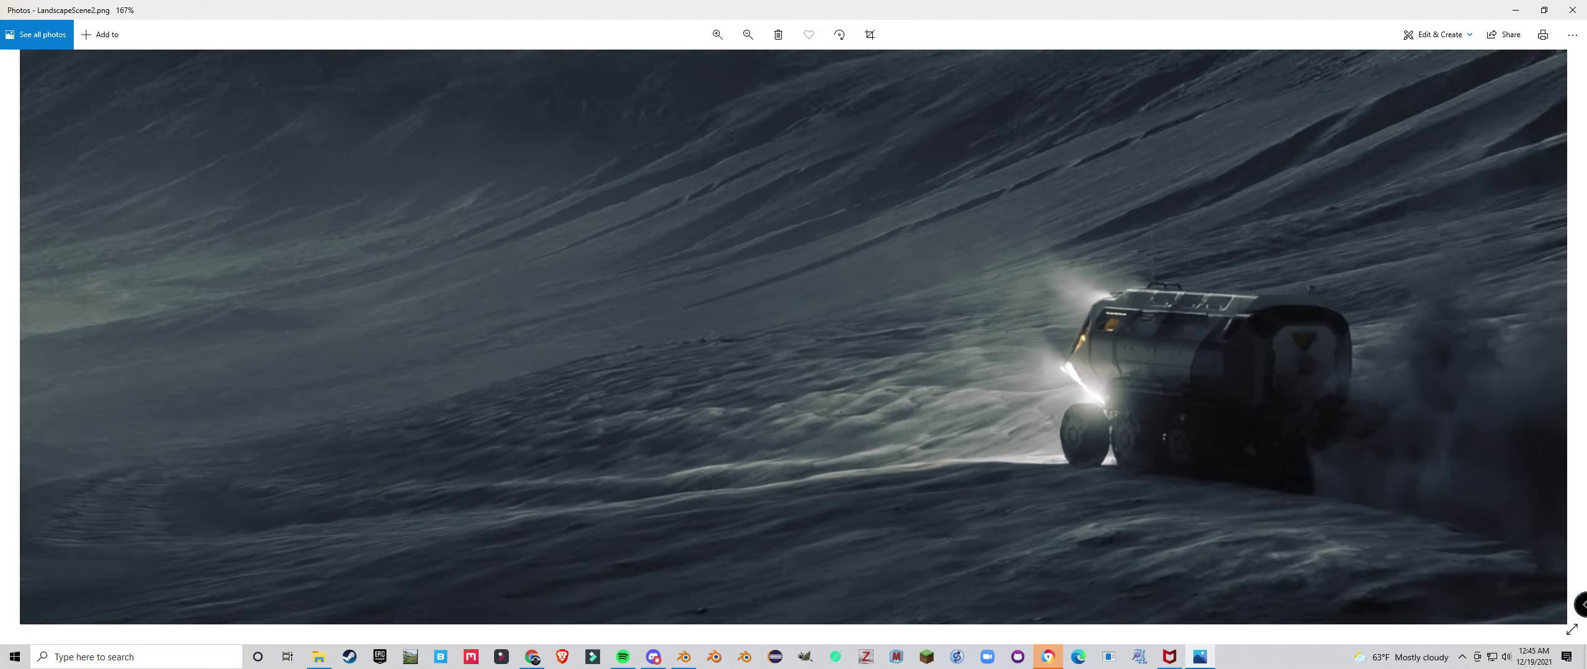
pyautogui.scroll(3, 1178, 298)
pyautogui.scroll(-8, 1092, 282)
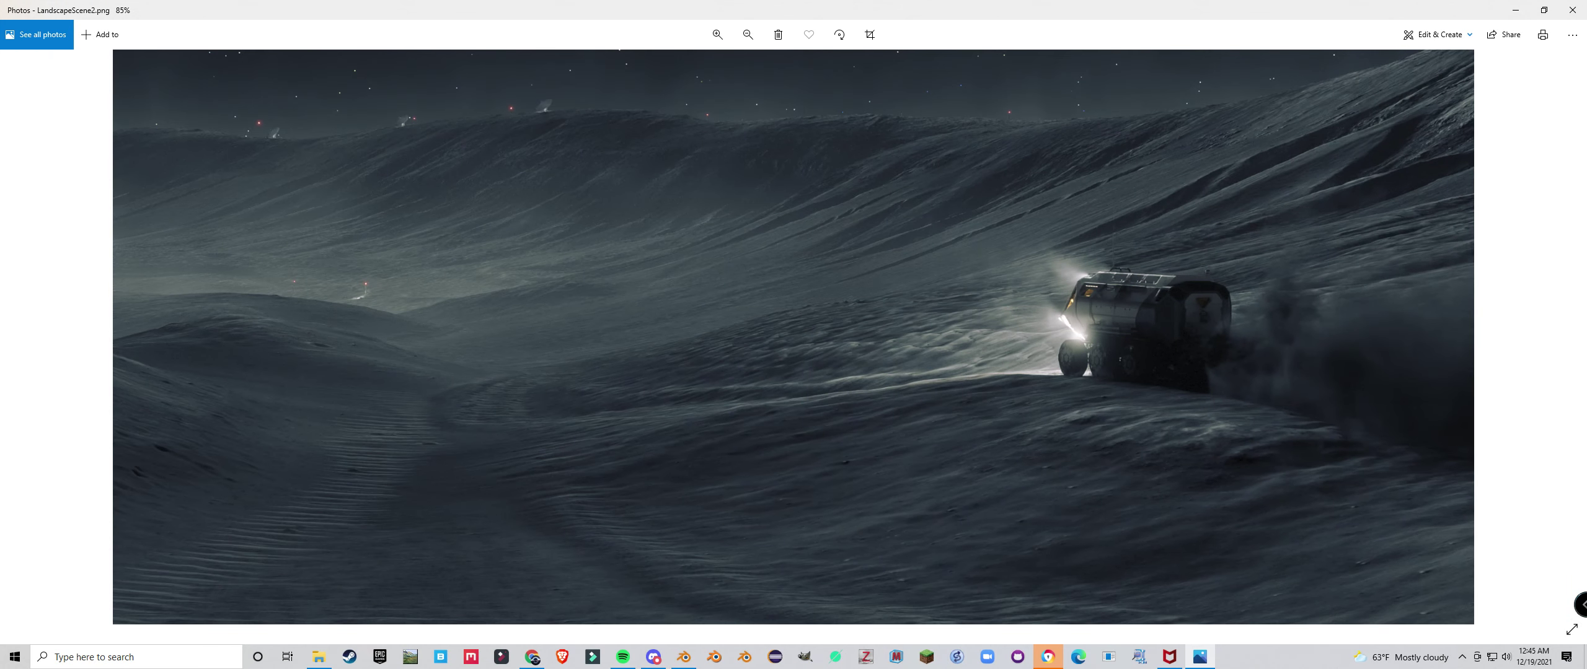
pyautogui.click(1514, 9)
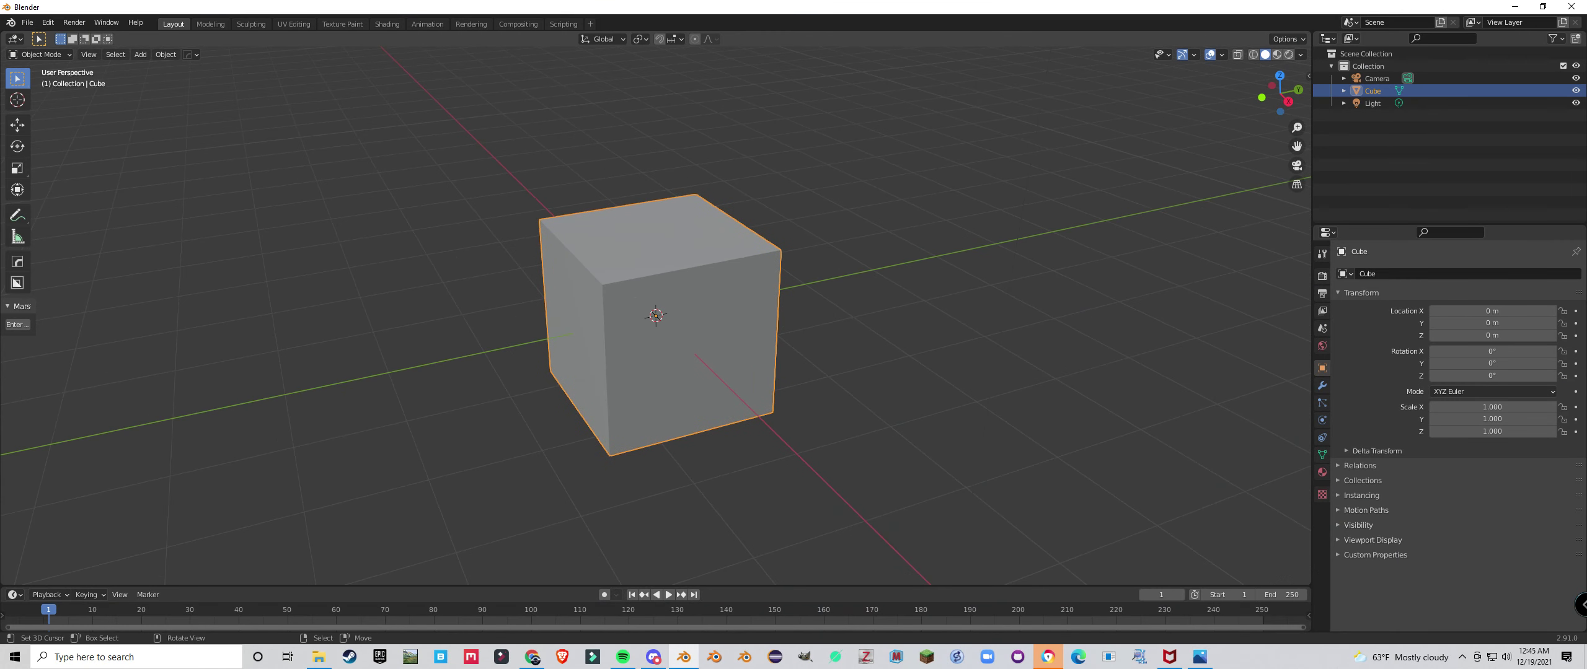
# Delete the default cube and add a cylinder mesh in its place
pyautogui.moveTo(806, 297)
pyautogui.mouseDown(button='middle')
pyautogui.moveTo(732, 329)
pyautogui.moveTo(803, 301)
pyautogui.mouseUp(button='middle')
pyautogui.scroll(1, 755, 320)
pyautogui.press('Delete')
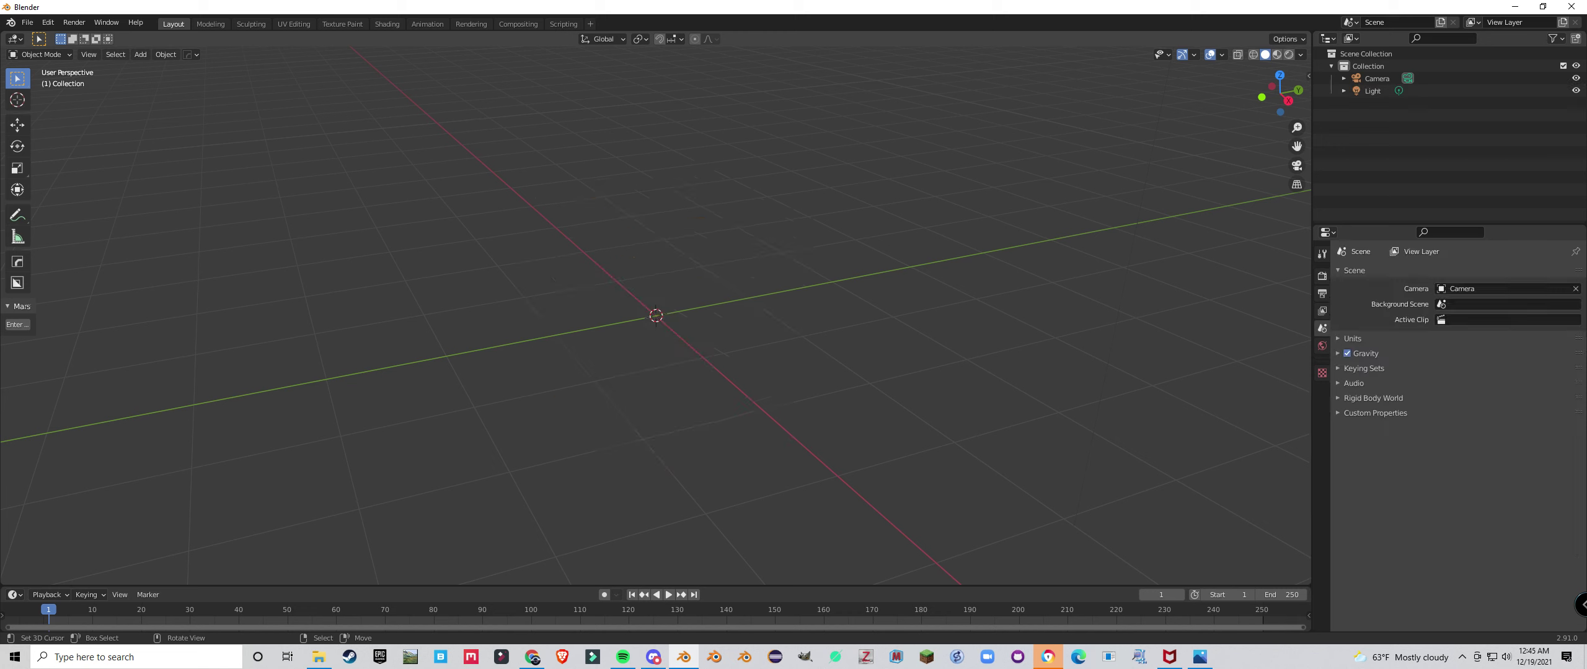
pyautogui.hotkey('shift', 'a')
pyautogui.moveTo(580, 327)
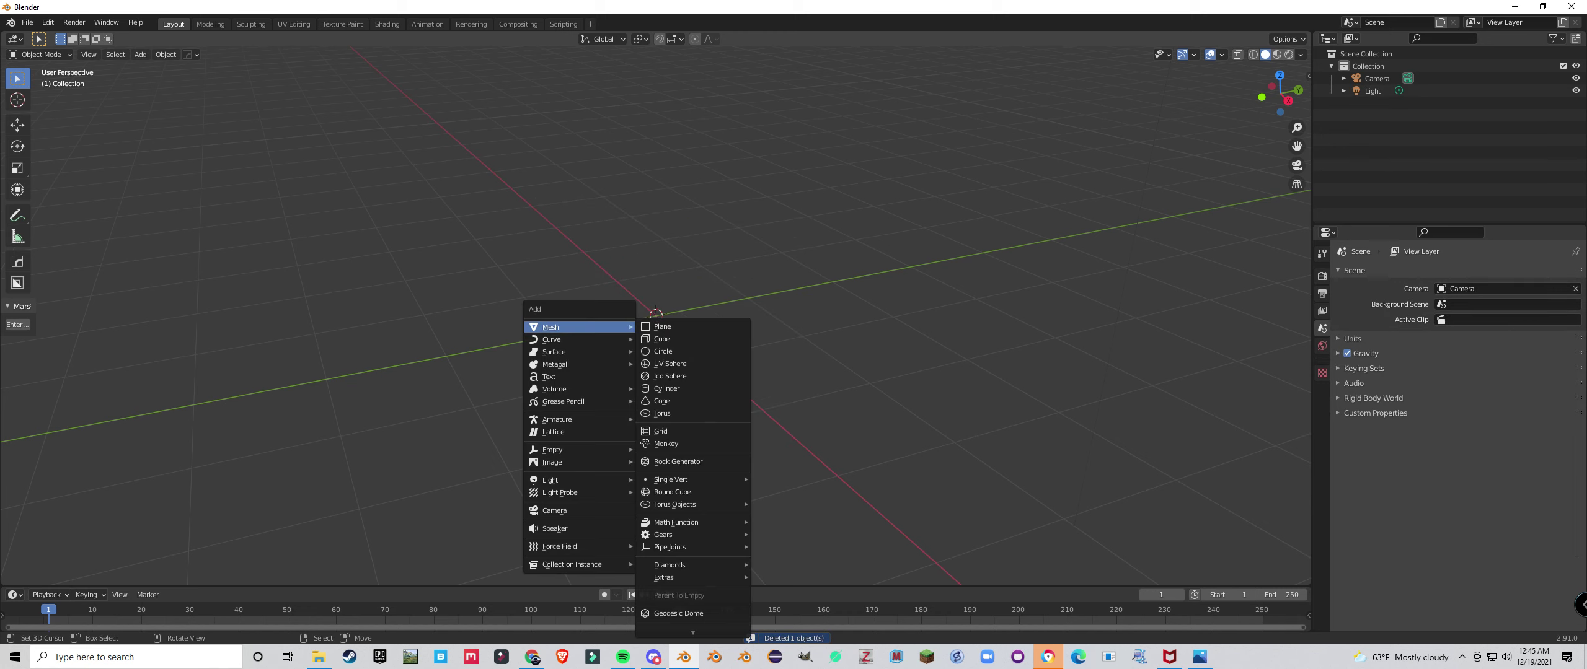
pyautogui.moveTo(577, 388)
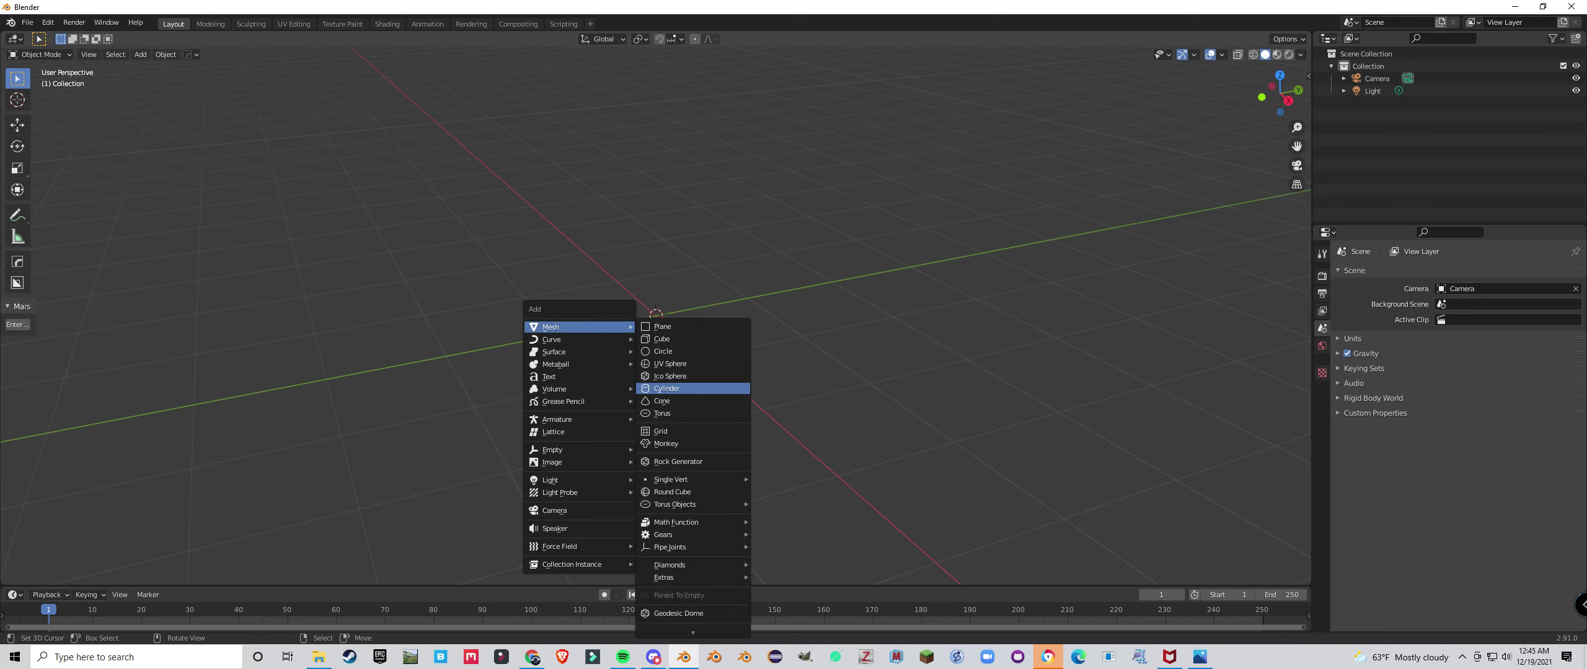
pyautogui.click(667, 389)
pyautogui.moveTo(666, 388); pyautogui.dragTo(720, 362, button='middle')
pyautogui.scroll(2, 712, 365)
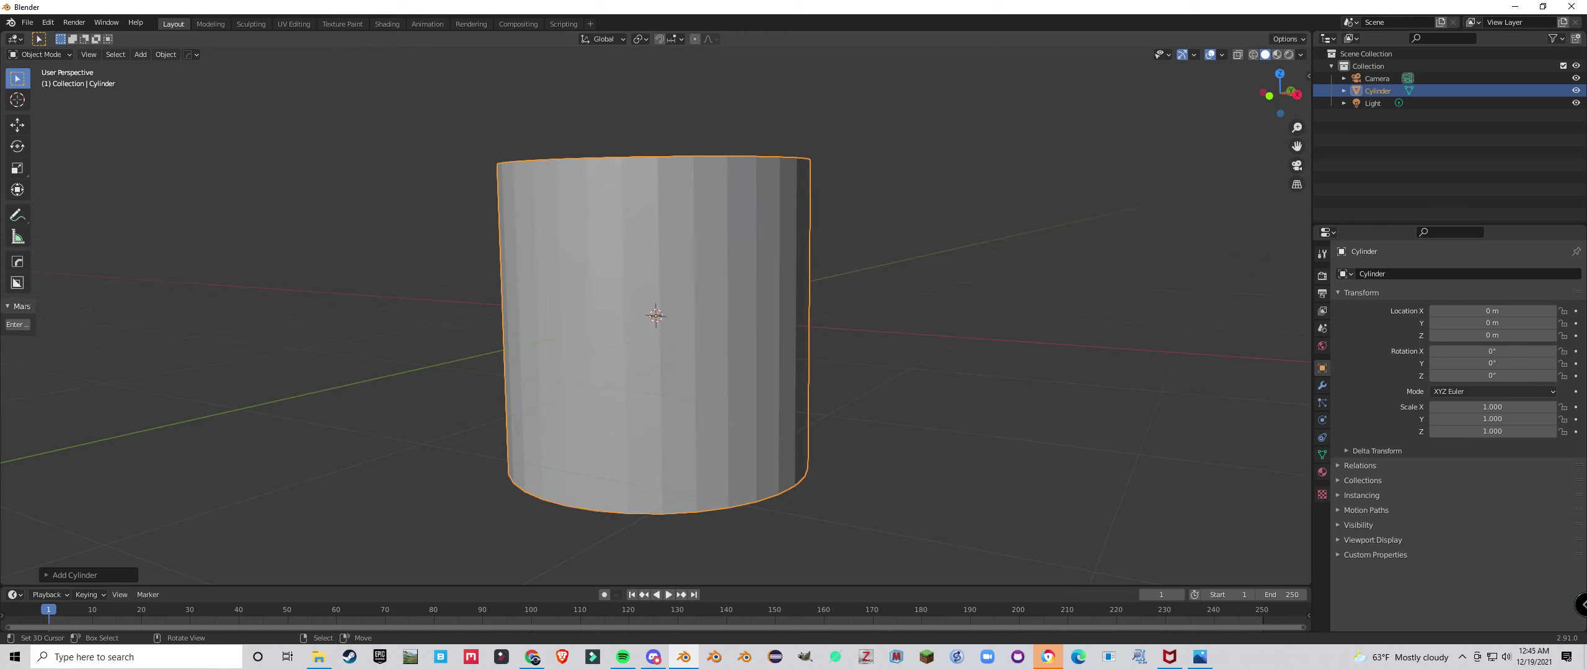
# Move the cylinder's geometry up along Z in edit mode so its base sits at the object's origin
pyautogui.press('Tab')
pyautogui.press('g')
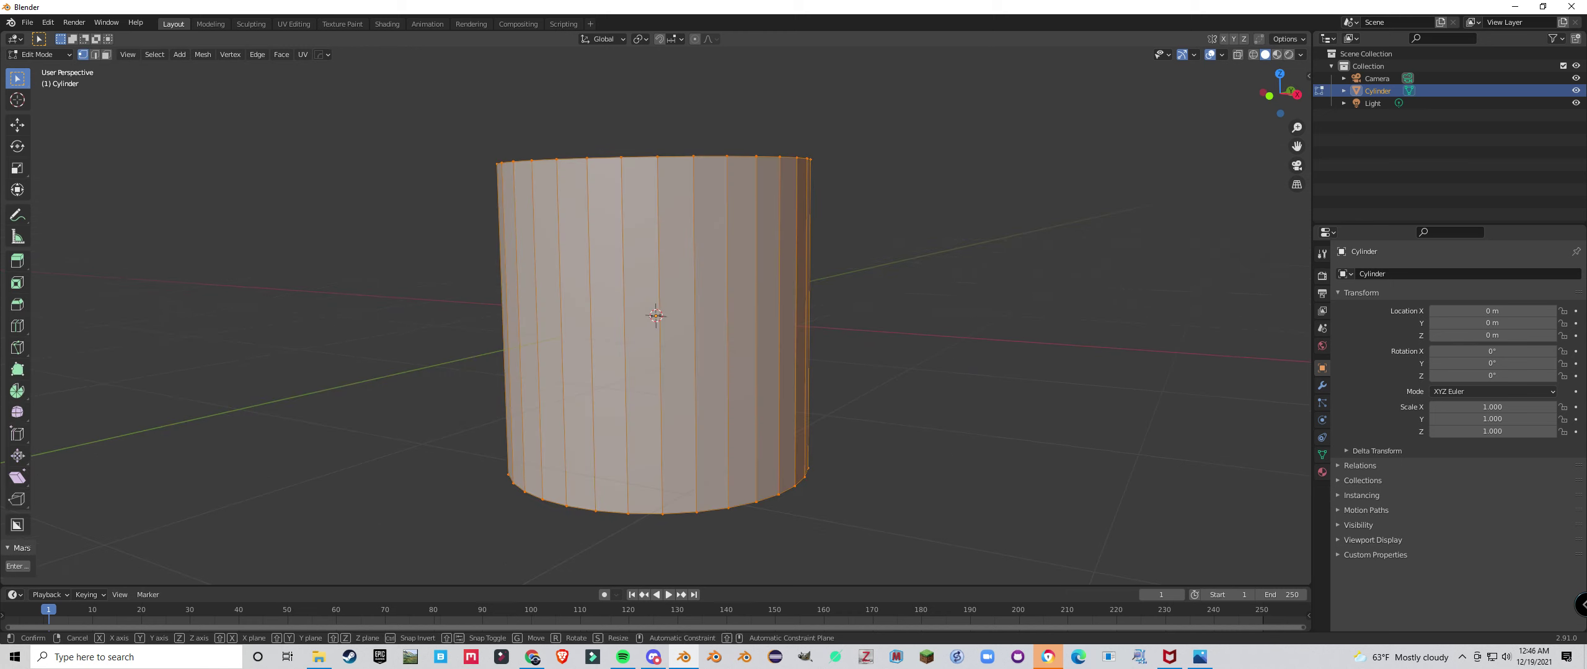
pyautogui.press('z')
pyautogui.press('Return')
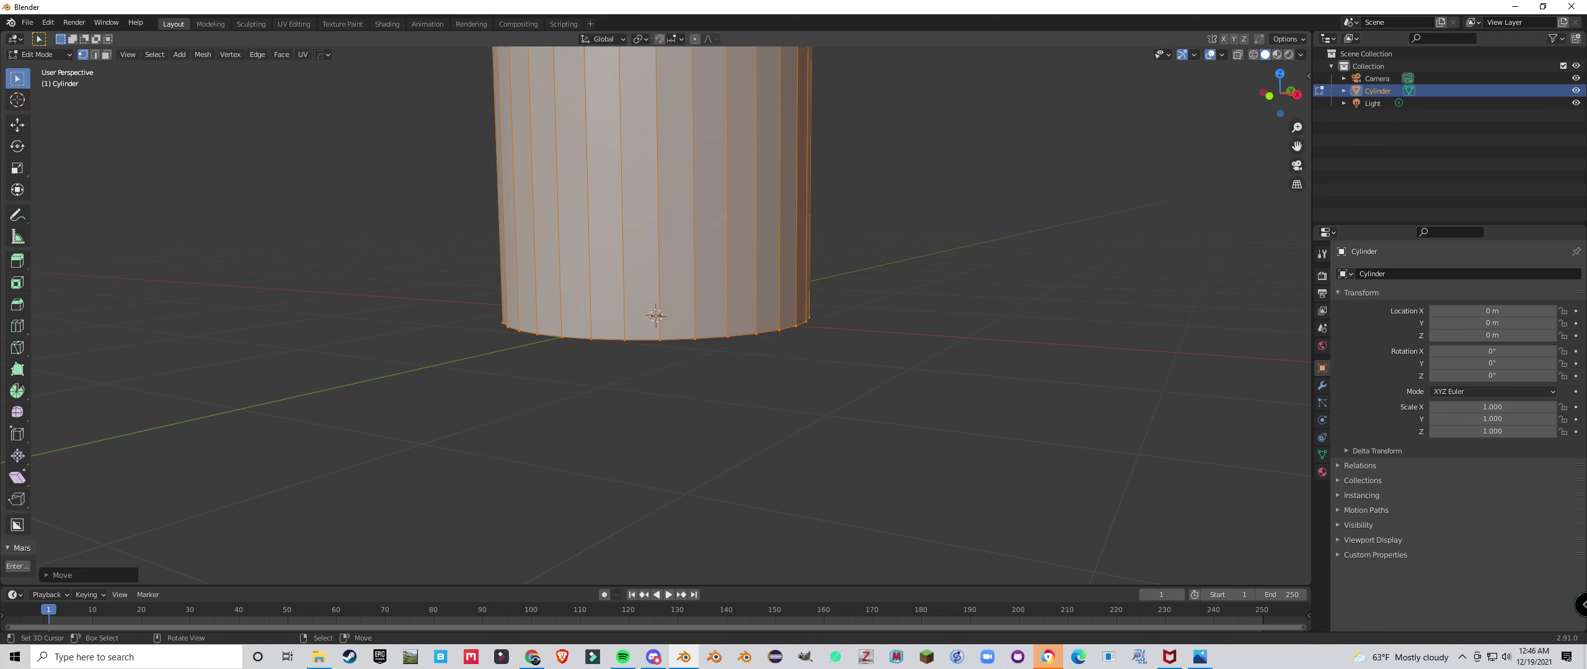
# Select the cylinder's bottom edge loop and scale it down nearly to a point at the origin
pyautogui.keyDown('alt'); pyautogui.rightClick(689, 340); pyautogui.keyUp('alt')
pyautogui.moveTo(689, 341); pyautogui.dragTo(716, 288, button='middle')
pyautogui.scroll(-2, 729, 296)
pyautogui.scroll(4, 738, 329)
pyautogui.scroll(1, 724, 301)
pyautogui.scroll(-2, 724, 300)
pyautogui.press('s')
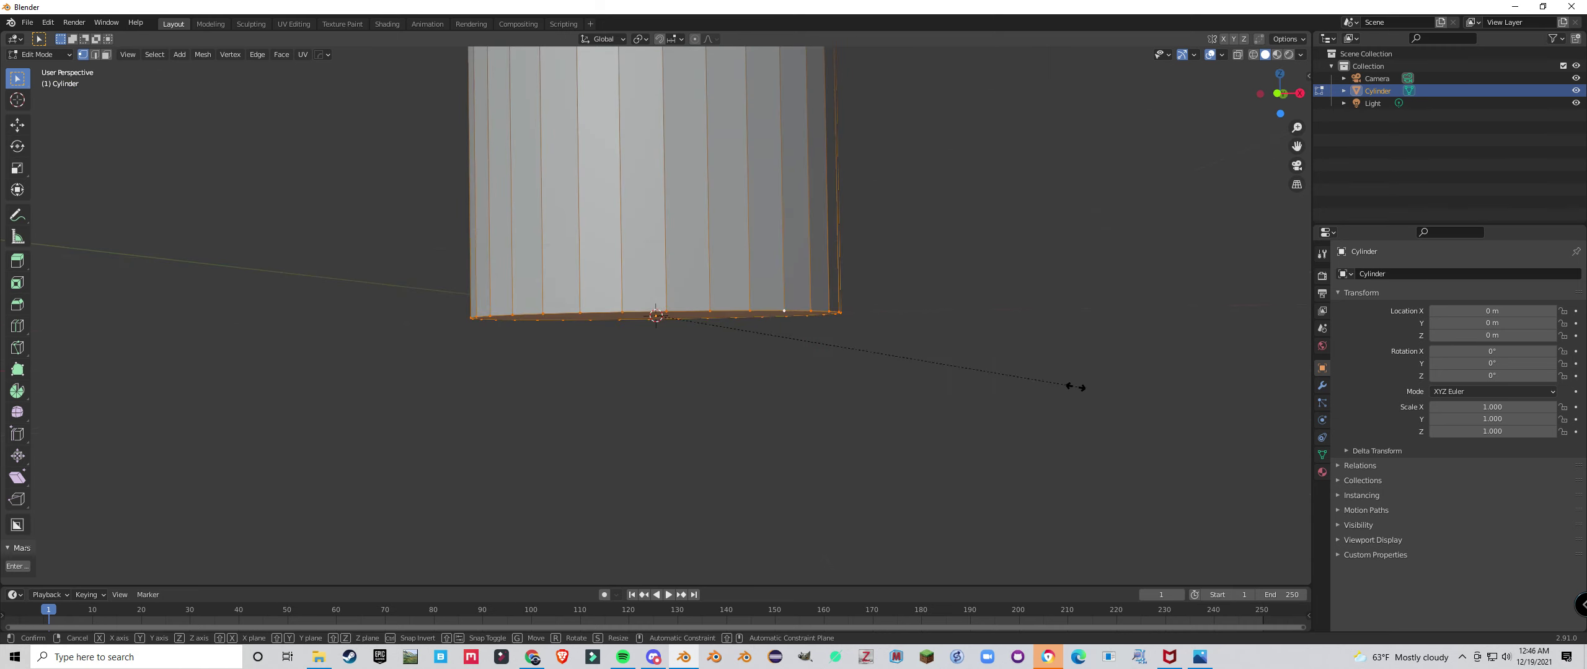
pyautogui.click(675, 319)
# Select the cone's top edge loop and set the transform pivot point to the 3D cursor
pyautogui.scroll(-4, 675, 318)
pyautogui.moveTo(675, 318); pyautogui.dragTo(675, 345, button='middle')
pyautogui.scroll(3, 676, 357)
pyautogui.scroll(-6, 676, 322)
pyautogui.scroll(3, 663, 220)
pyautogui.moveTo(664, 202); pyautogui.dragTo(659, 222, button='middle')
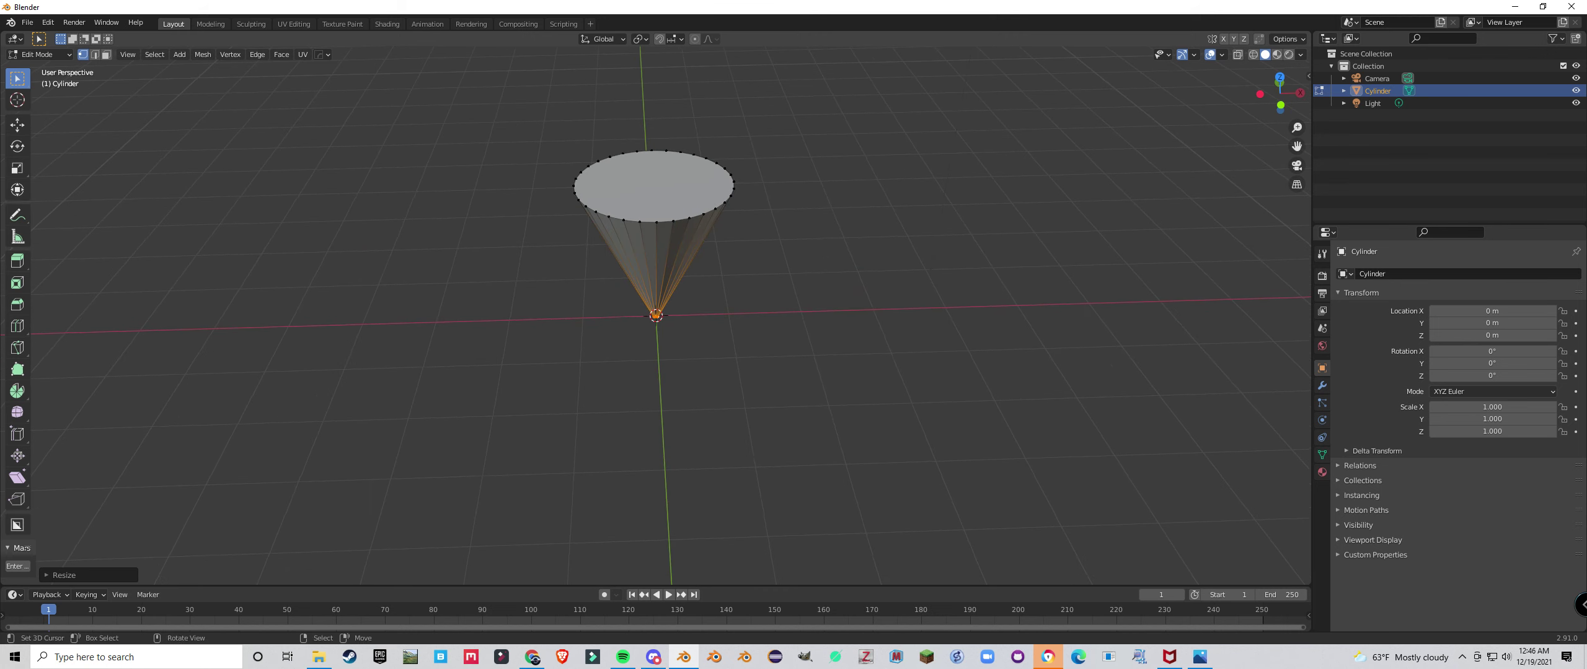
pyautogui.keyDown('alt'); pyautogui.rightClick(658, 222); pyautogui.keyUp('alt')
pyautogui.press('.')
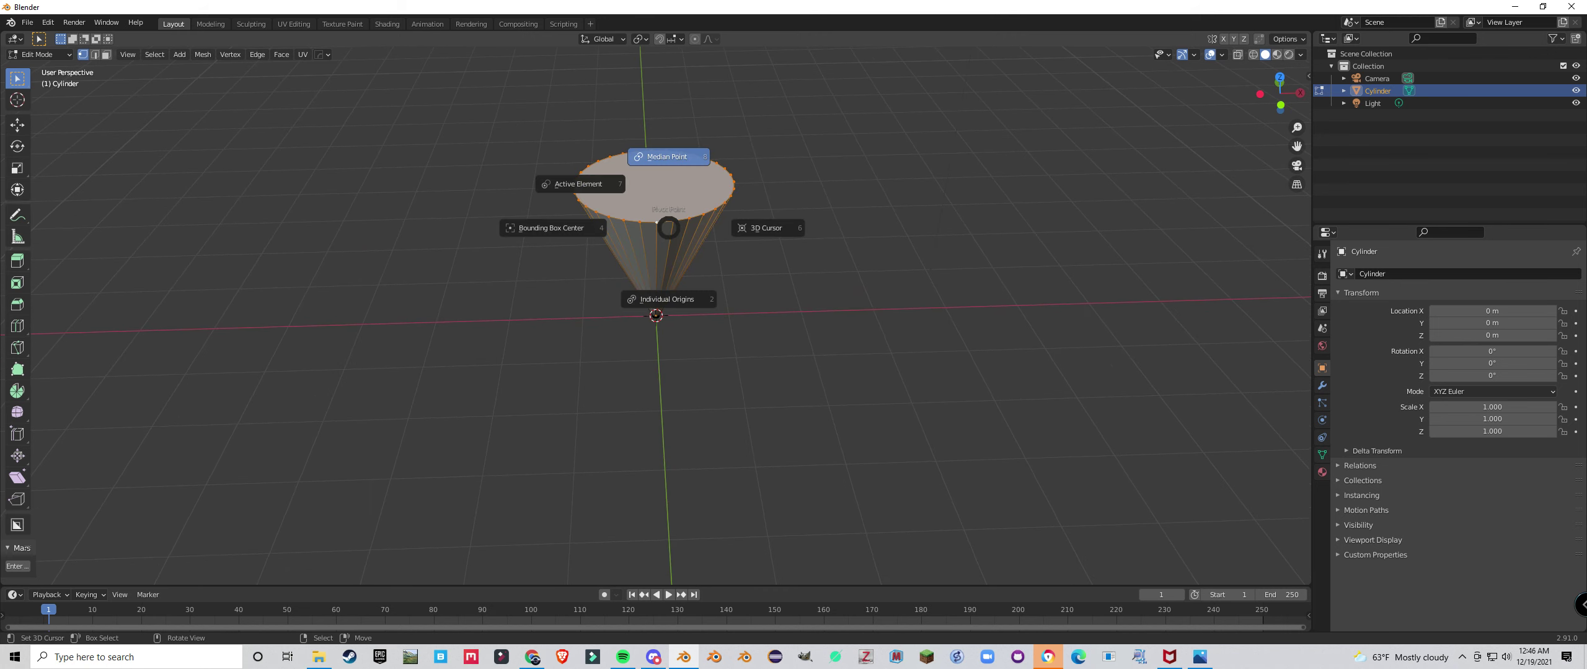
pyautogui.click(669, 299)
# Scale the top loop up about the 3D cursor to make a larger cone, and return to object mode
pyautogui.moveTo(670, 300); pyautogui.dragTo(712, 293, button='middle')
pyautogui.scroll(-4, 655, 297)
pyautogui.scroll(2, 712, 294)
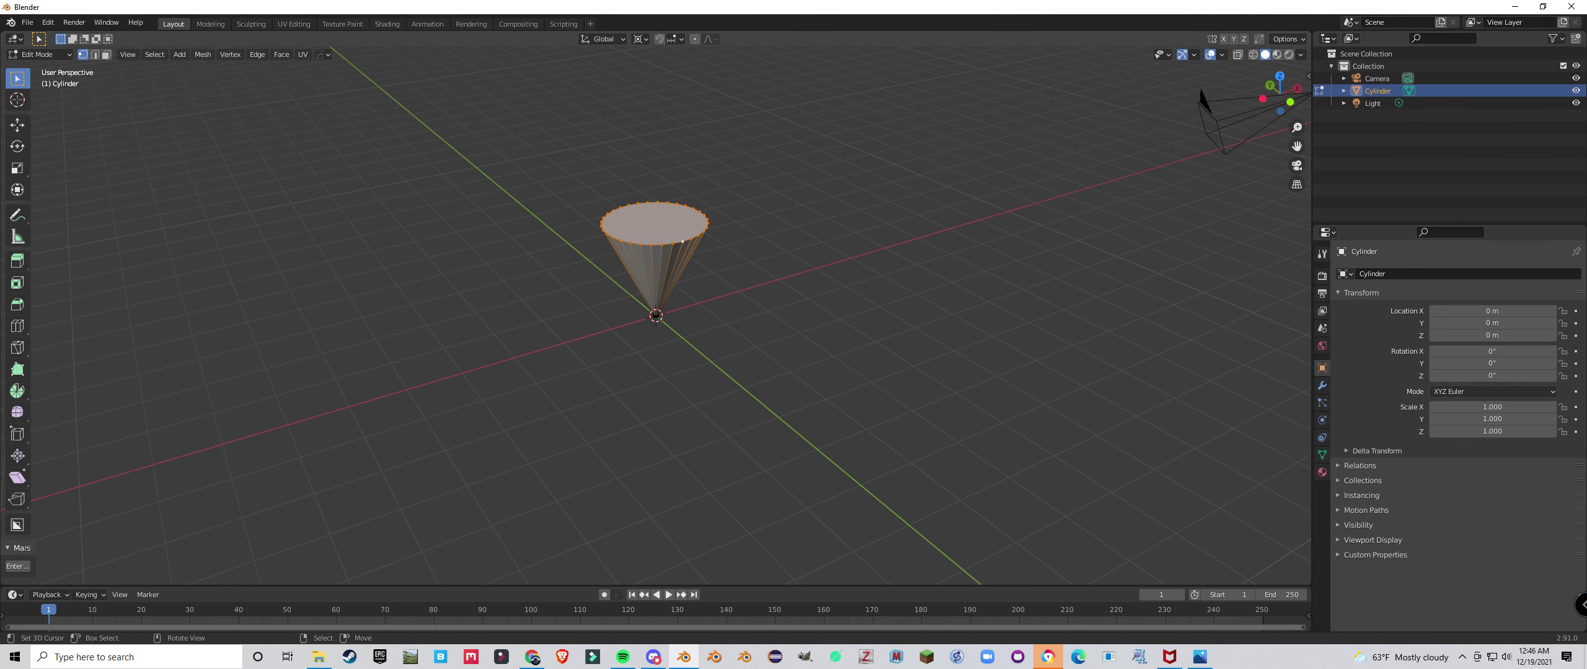
pyautogui.press('s')
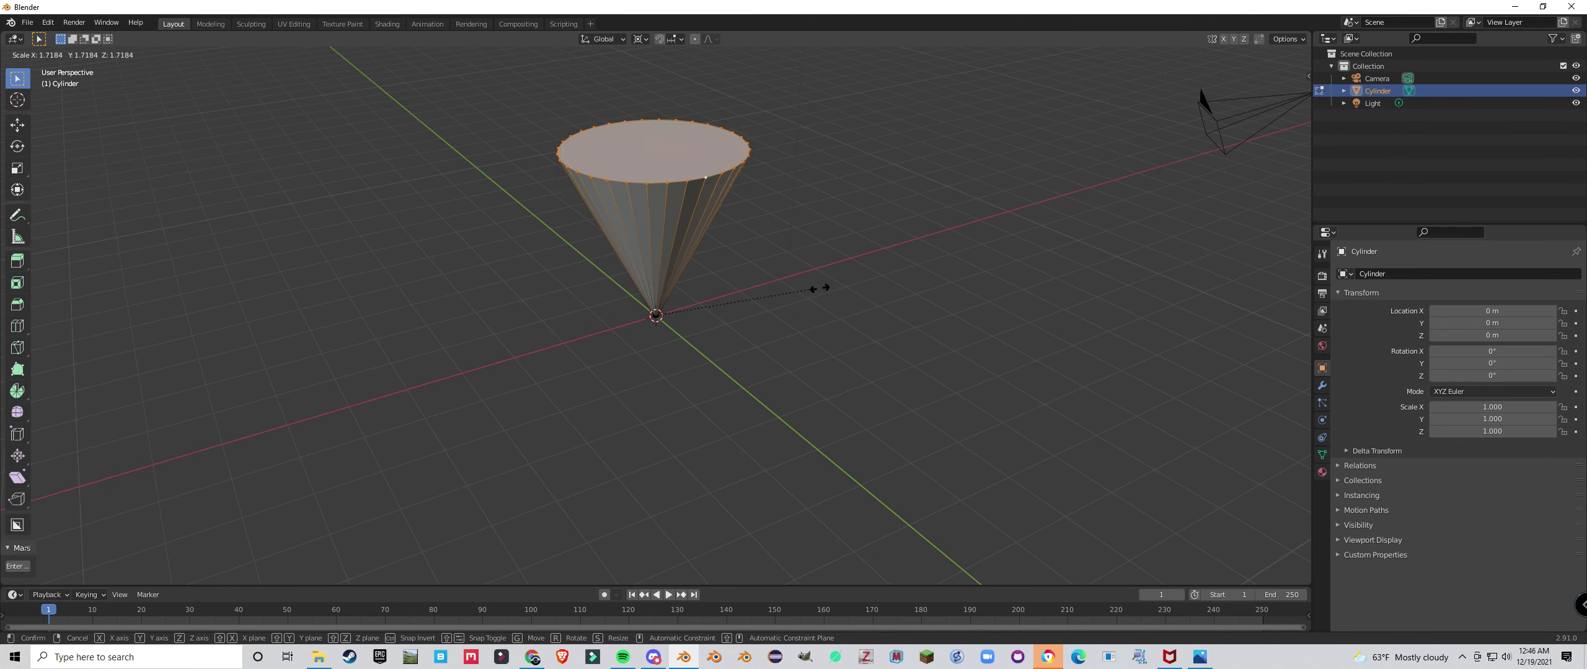
pyautogui.click(990, 309)
pyautogui.scroll(-6, 990, 310)
pyautogui.scroll(3, 989, 309)
pyautogui.moveTo(989, 309); pyautogui.dragTo(994, 267, button='middle')
pyautogui.scroll(-4, 1005, 277)
pyautogui.scroll(1, 1005, 276)
pyautogui.press('Tab')
pyautogui.scroll(4, 1006, 276)
pyautogui.scroll(-4, 985, 322)
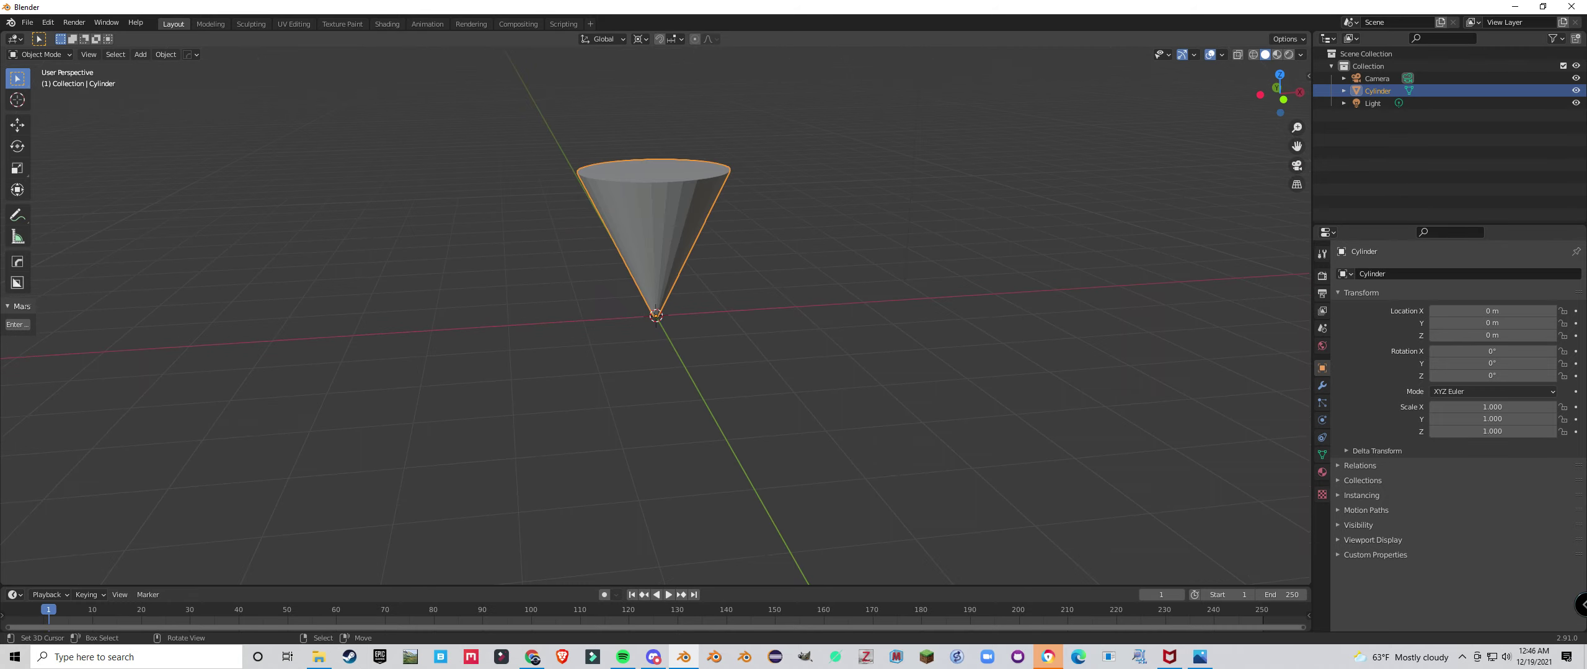
# Rotate all of the cone's geometry 180° around X in edit mode so it points downward from the origin
pyautogui.scroll(3, 994, 267)
pyautogui.press('Tab')
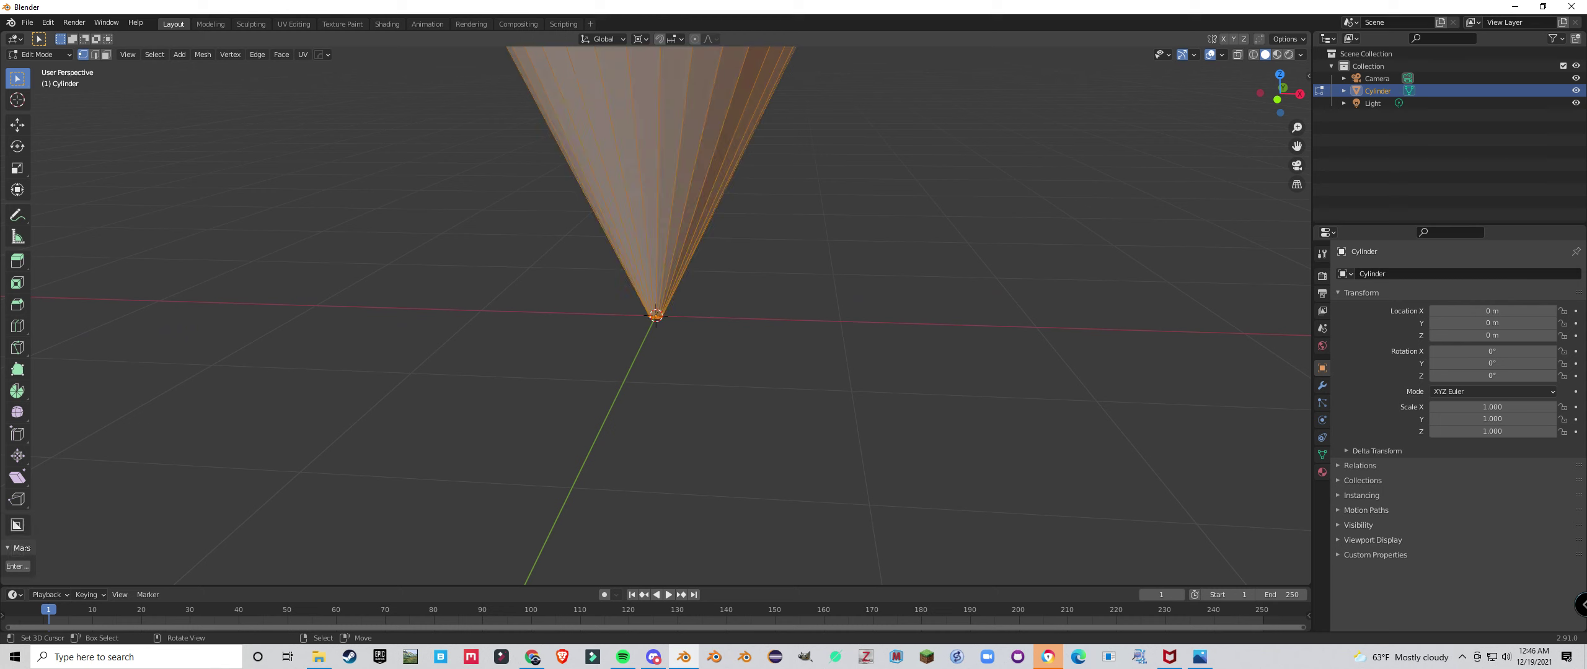
pyautogui.write('rx18')
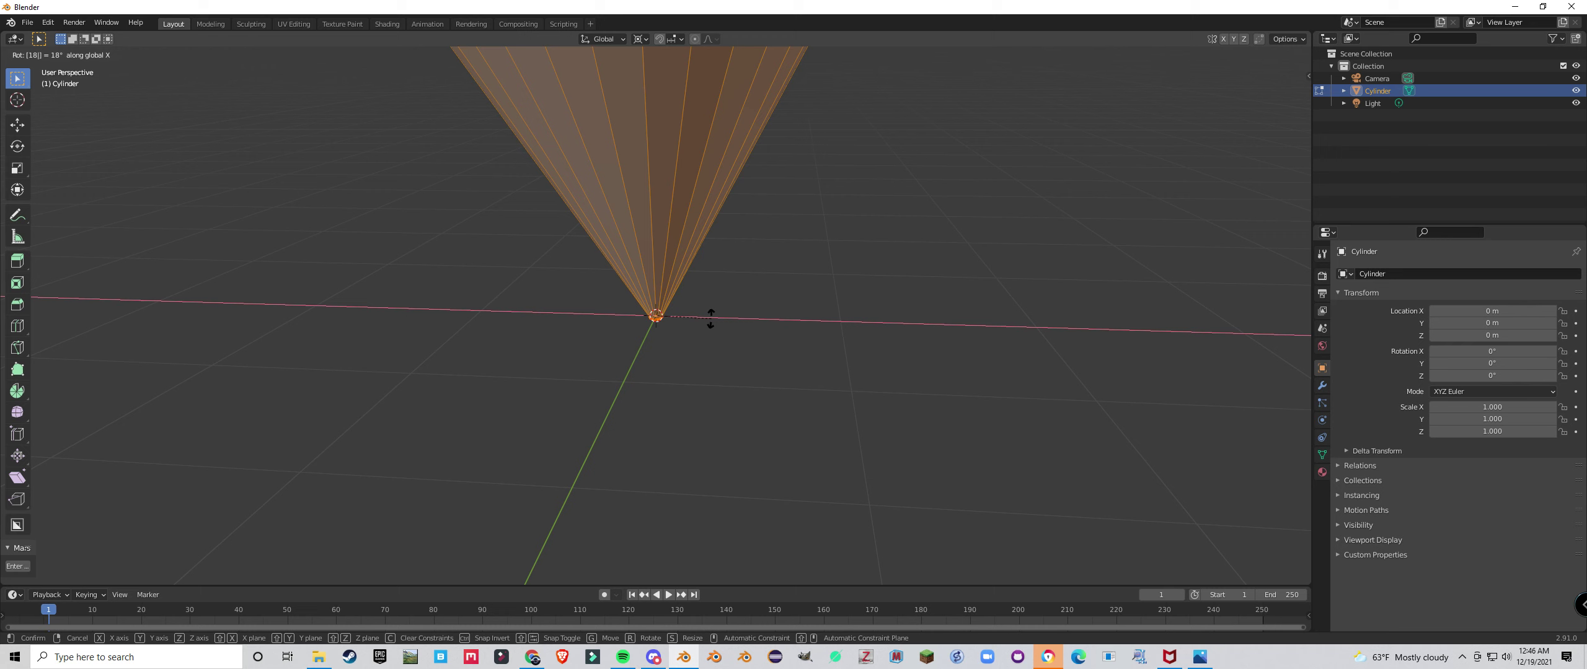
pyautogui.write('0')
pyautogui.press('Return')
pyautogui.moveTo(711, 319); pyautogui.dragTo(737, 320, button='middle')
pyautogui.press('Tab')
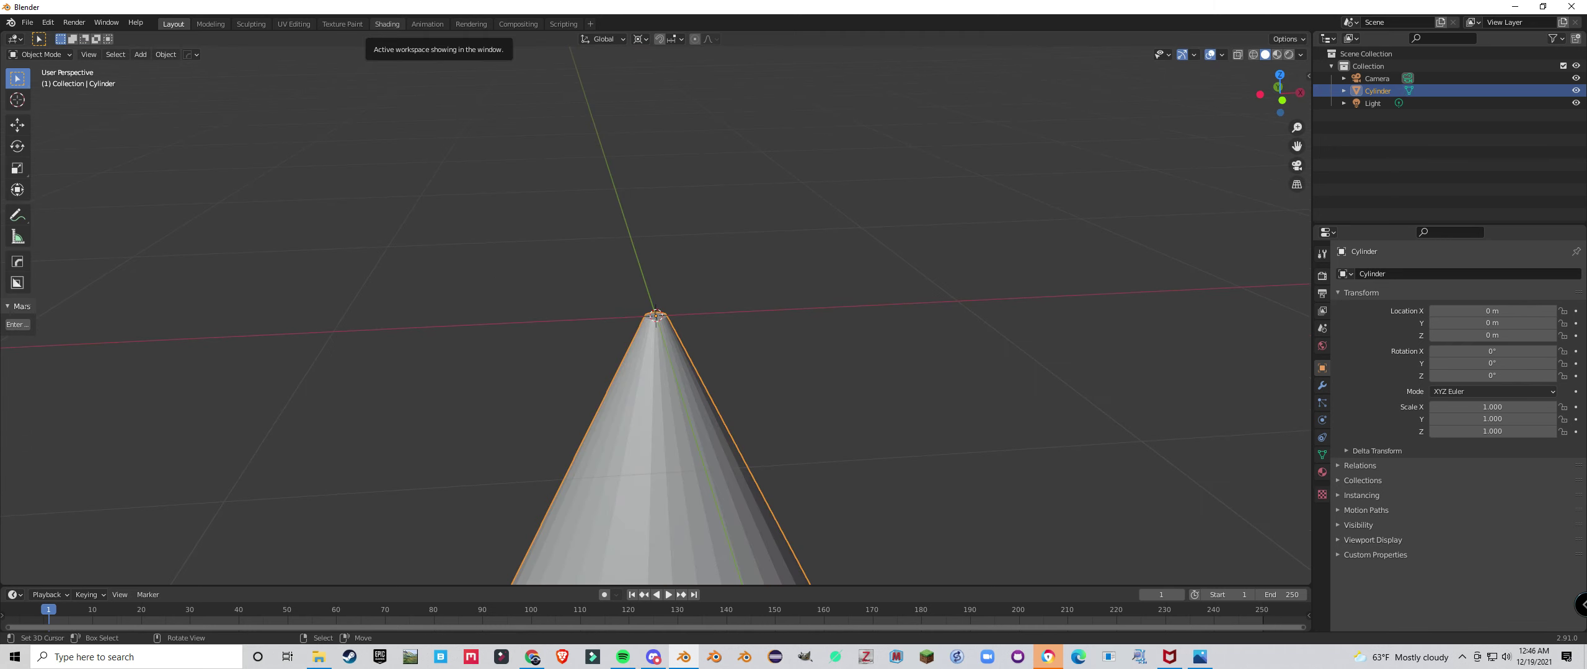
# Switch to the Shading workspace and set the render engine to Cycles with GPU Compute
pyautogui.click(387, 23)
pyautogui.keyDown('shift'); pyautogui.moveTo(762, 276); pyautogui.dragTo(771, 237, button='middle'); pyautogui.keyUp('shift')
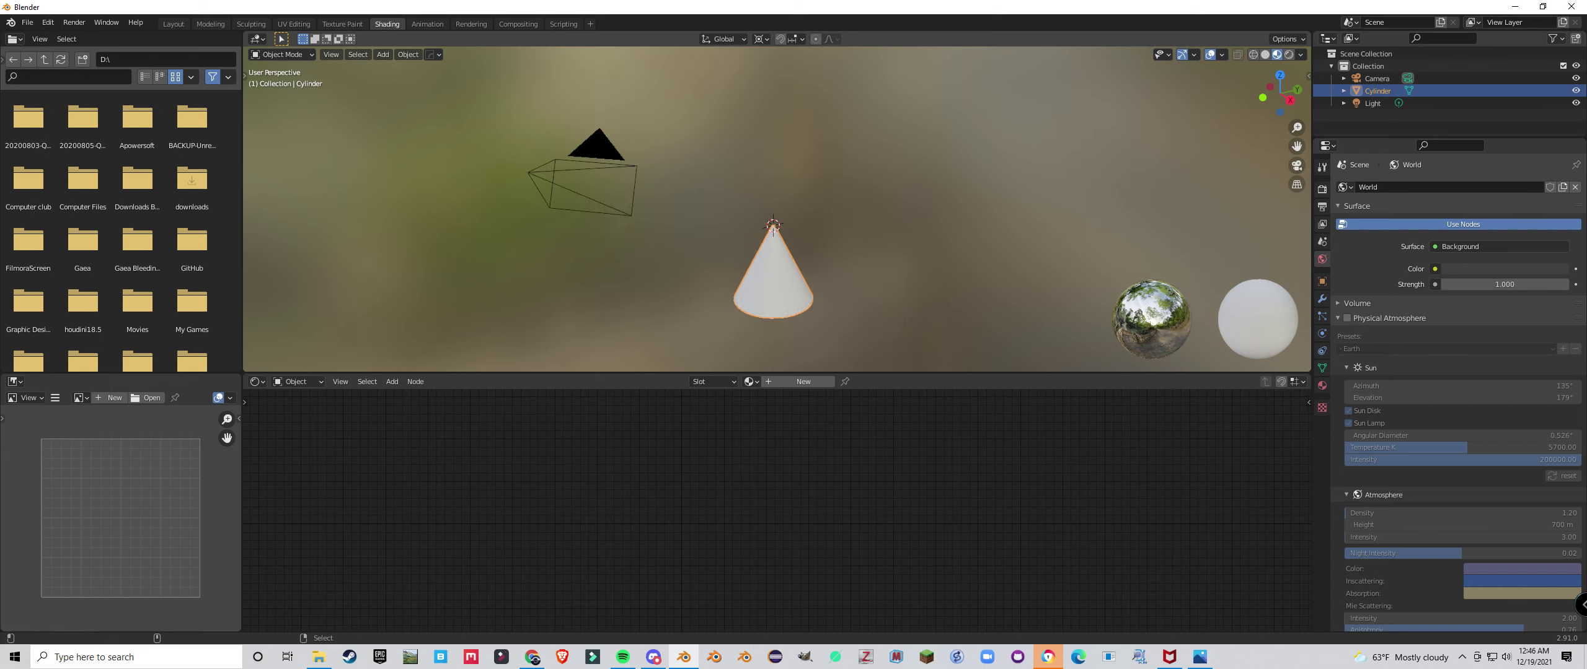
pyautogui.scroll(5, 771, 237)
pyautogui.click(1322, 189)
pyautogui.click(1508, 186)
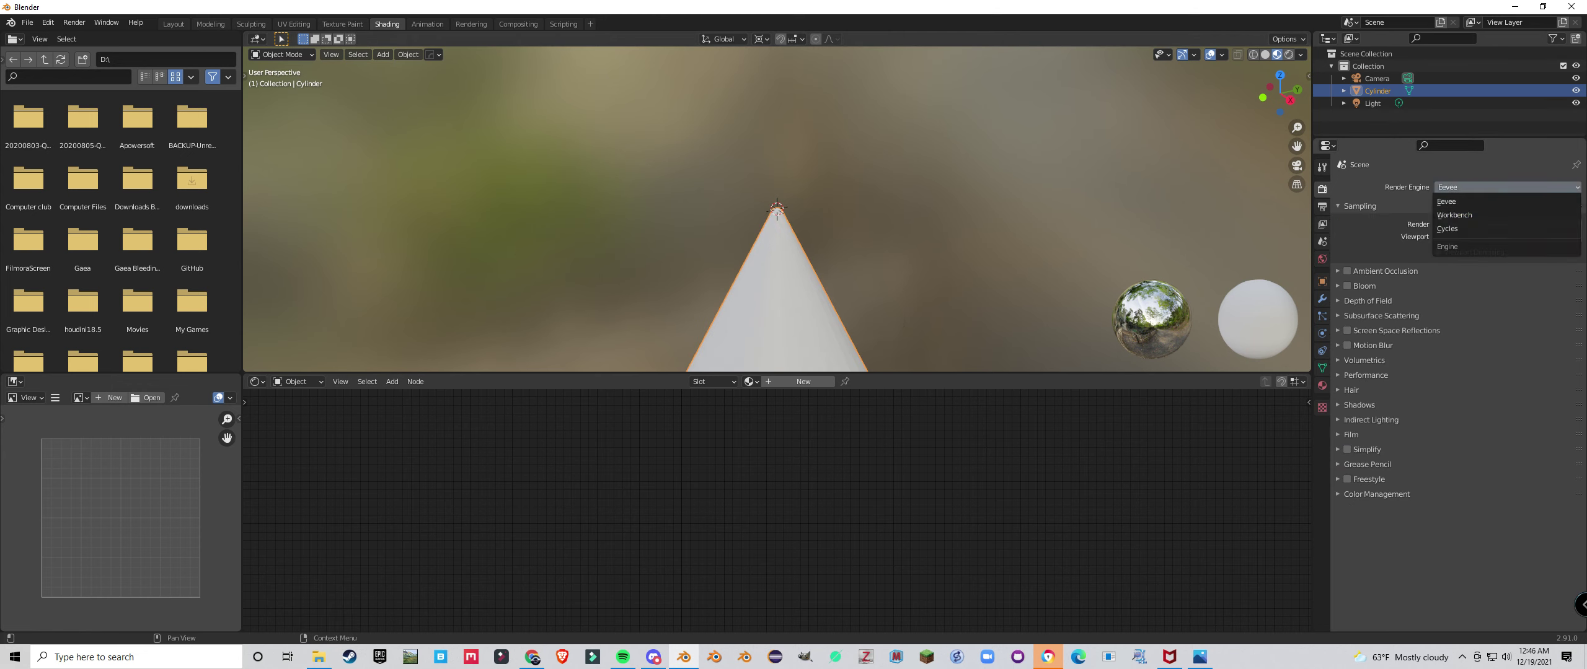
pyautogui.click(1487, 229)
pyautogui.click(1507, 218)
pyautogui.click(1487, 247)
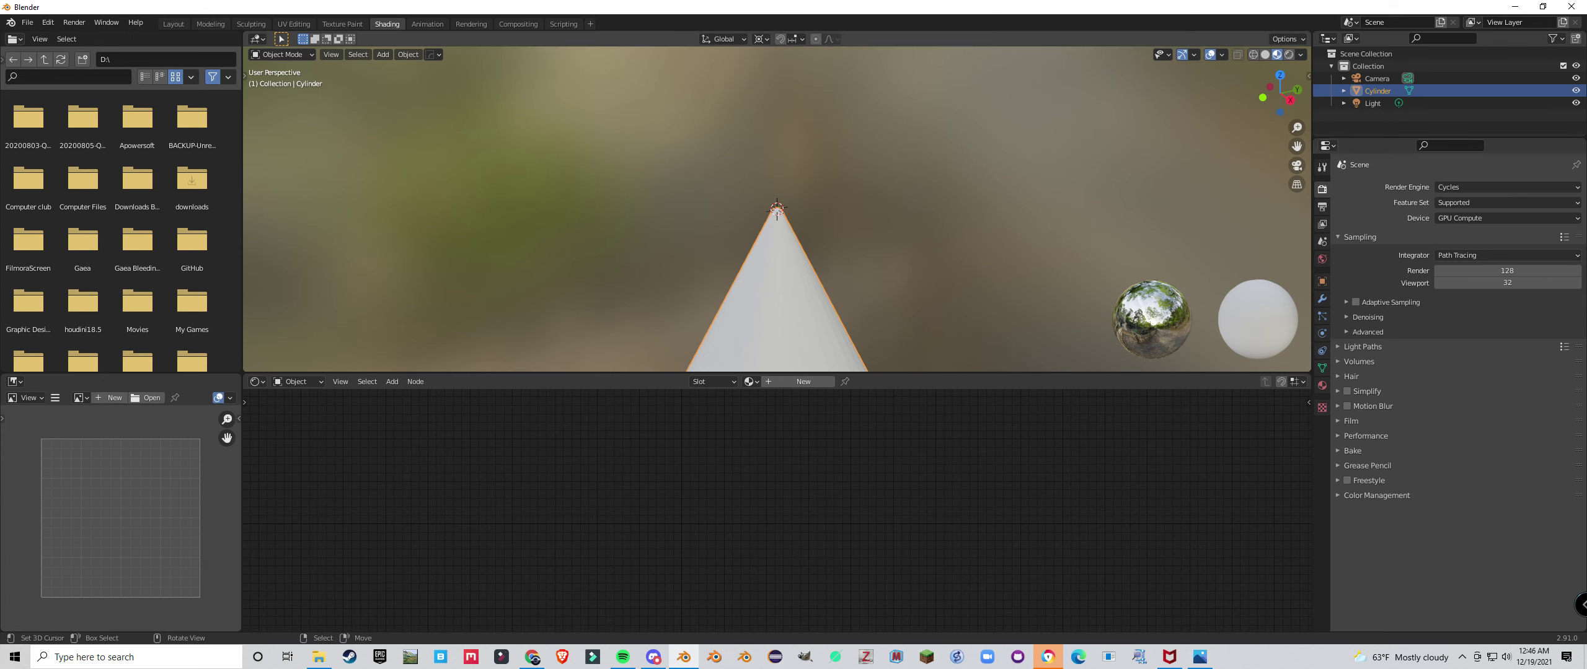
# Show the viewport in rendered shading, and give the cone a new material with its Principled BSDF node deleted
pyautogui.click(1289, 55)
pyautogui.click(803, 381)
pyautogui.click(734, 402)
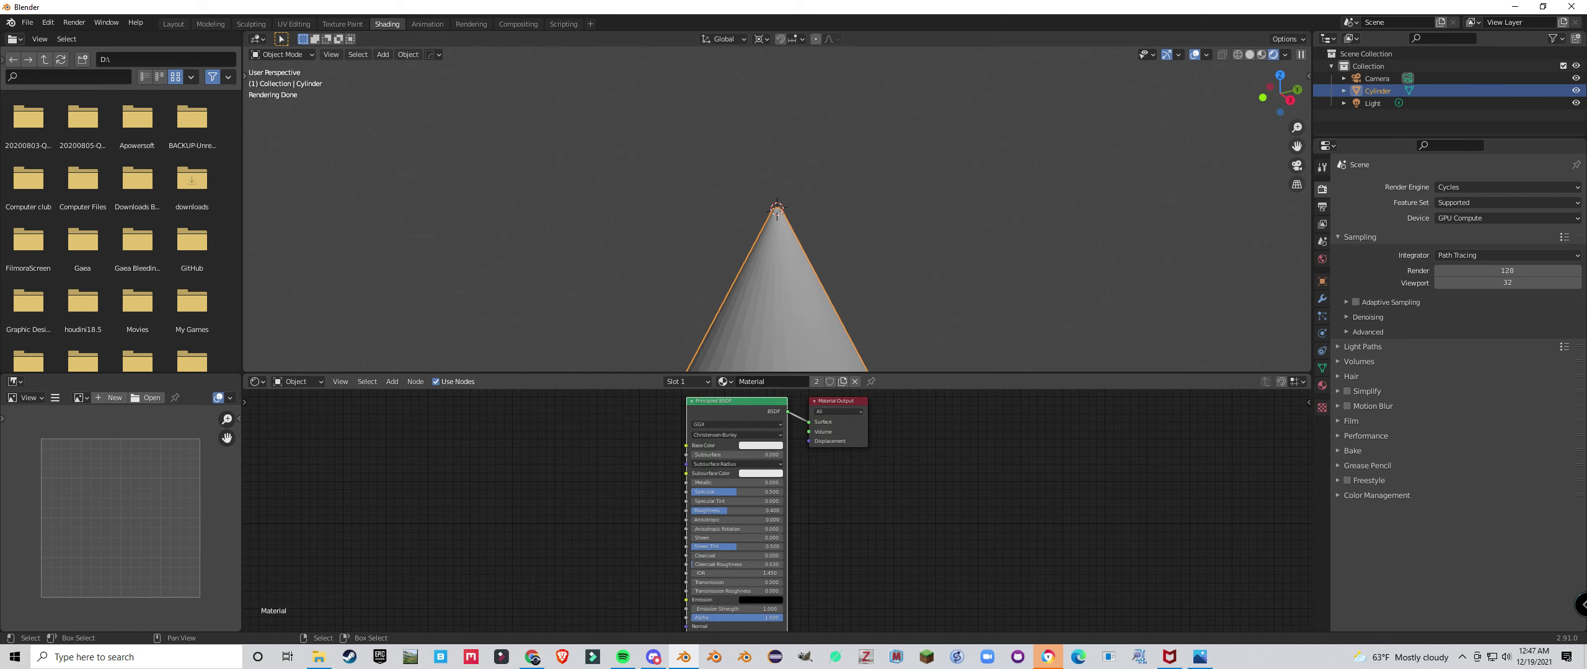
pyautogui.press('Delete')
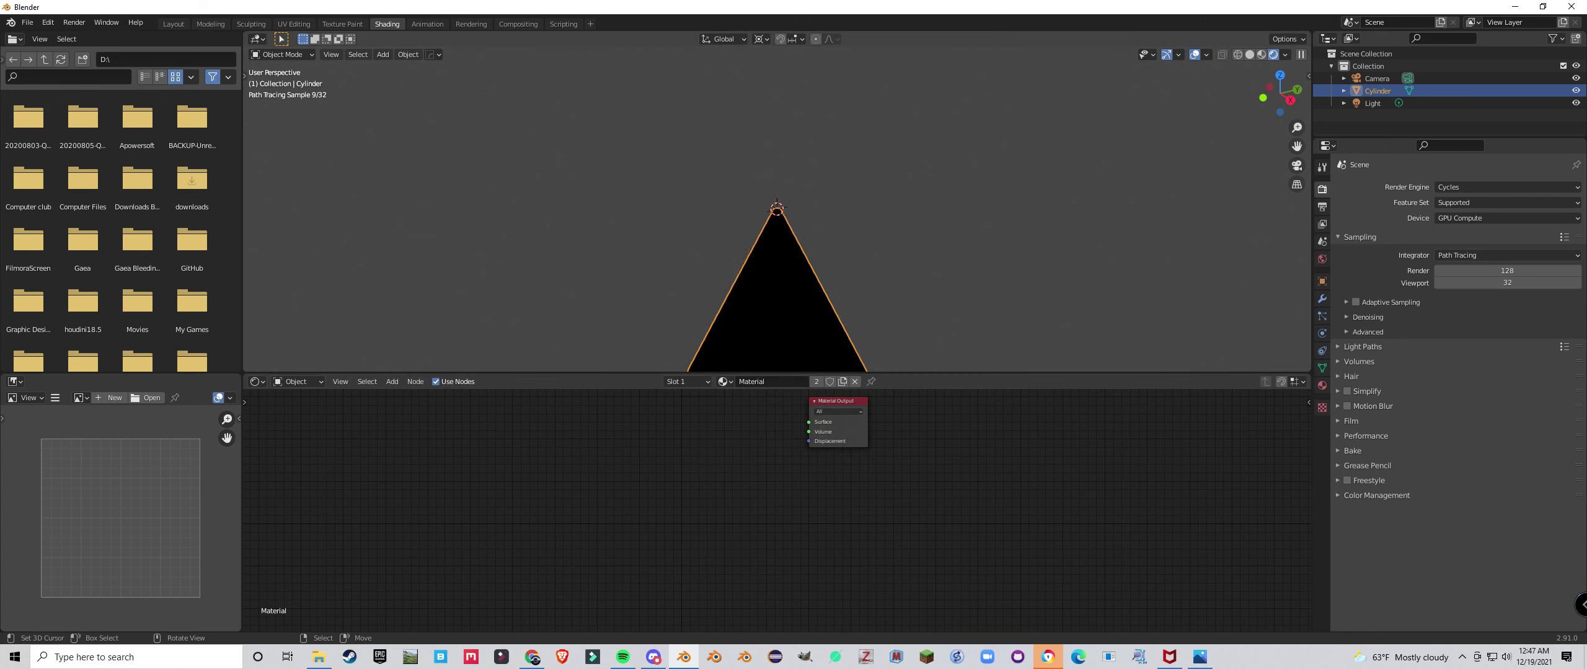
# Hide the viewport overlays, and add an Emission shader connected to the Material Output's Volume input
pyautogui.hotkey('shift', 'alt', 'z')
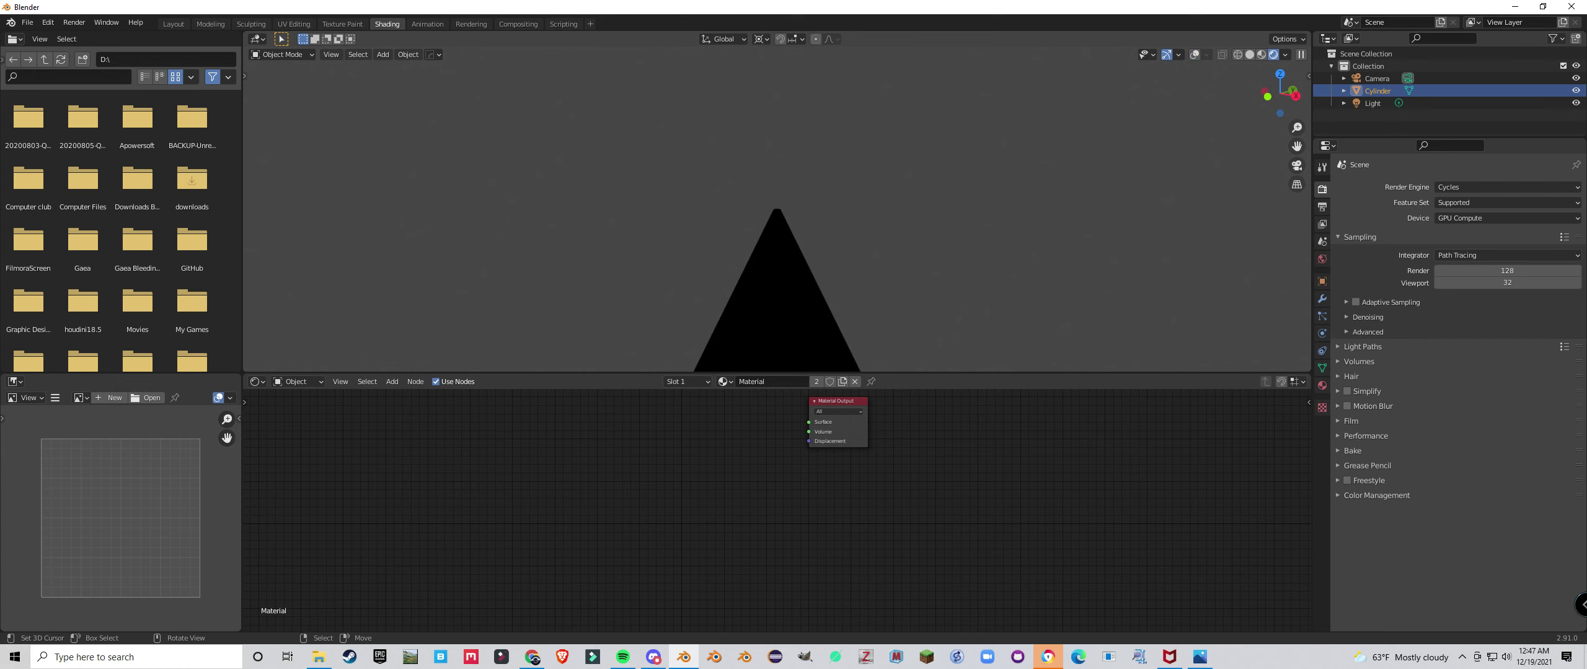
pyautogui.moveTo(485, 459); pyautogui.dragTo(668, 445, button='middle')
pyautogui.hotkey('shift', 'a')
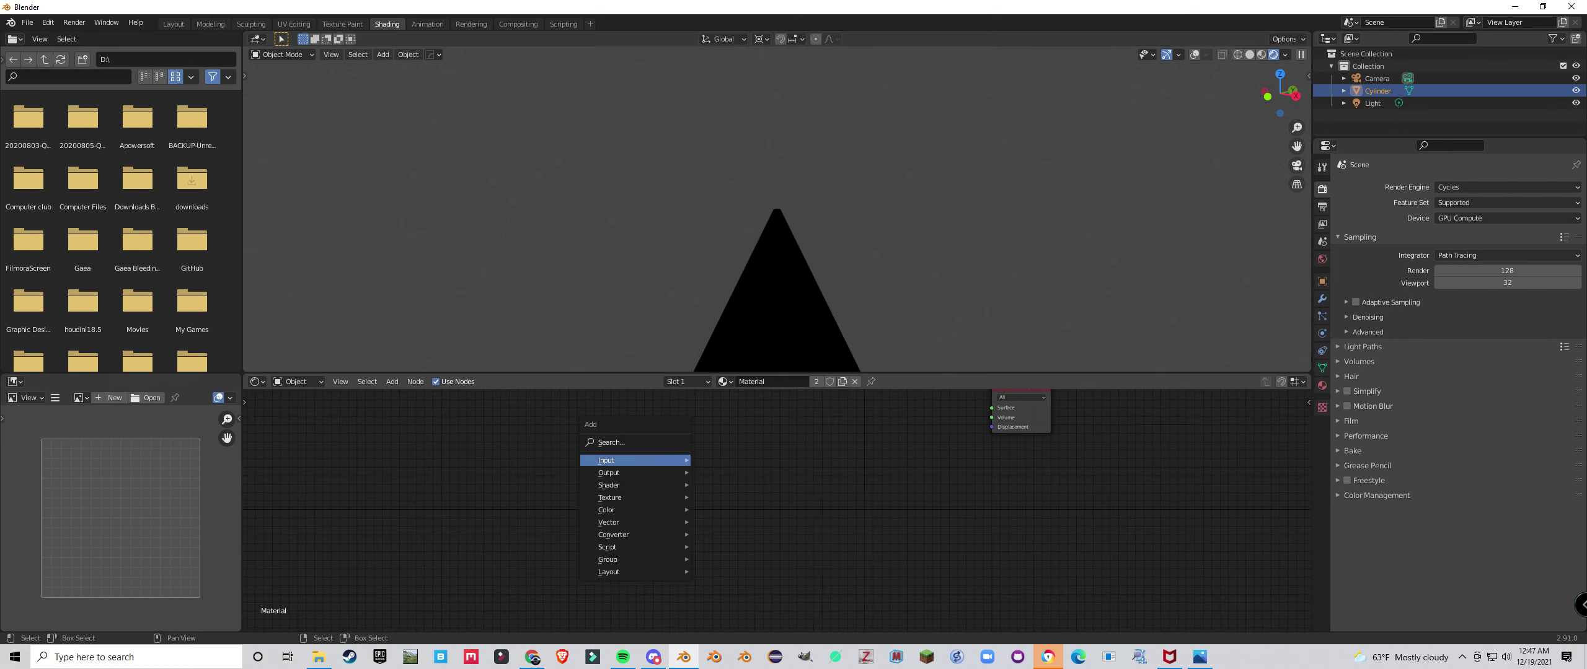
pyautogui.moveTo(665, 485)
pyautogui.click(731, 267)
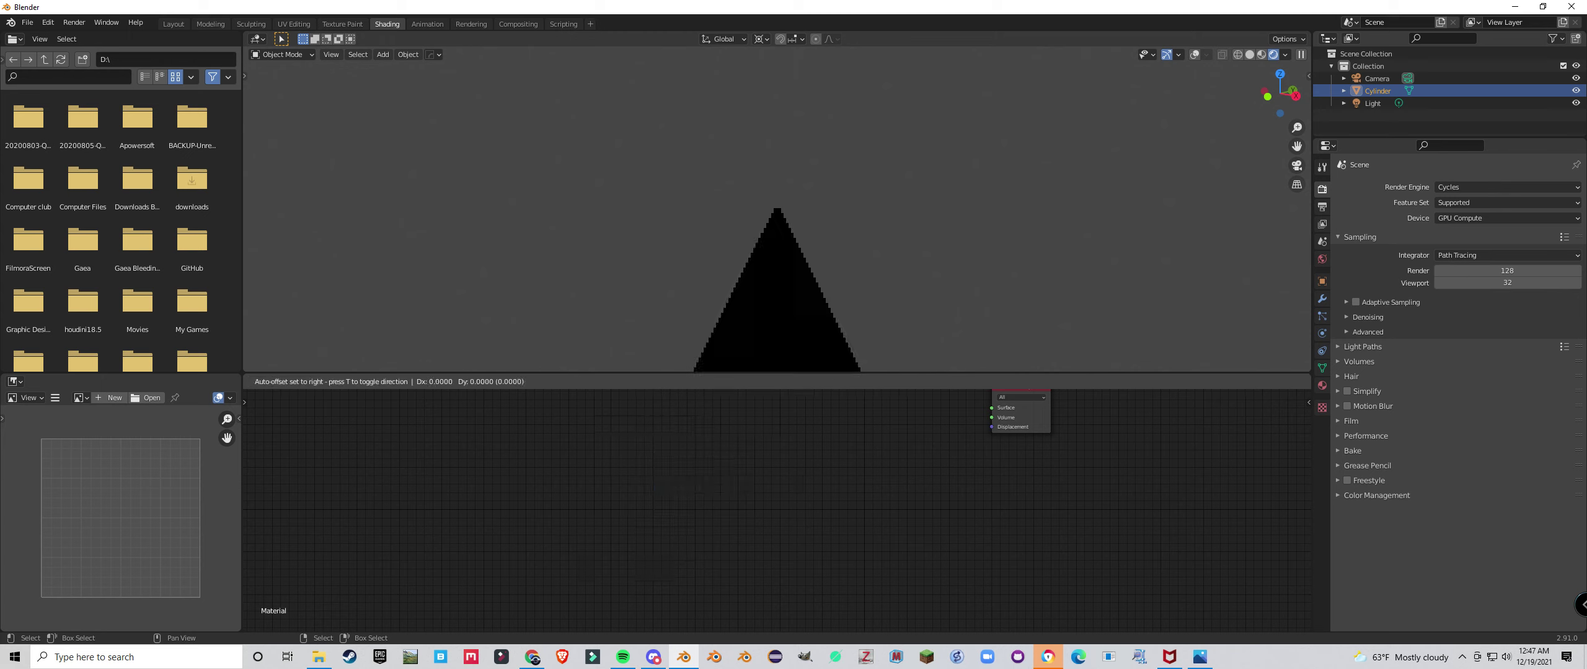
pyautogui.click(743, 383)
pyautogui.moveTo(990, 417); pyautogui.dragTo(992, 418)
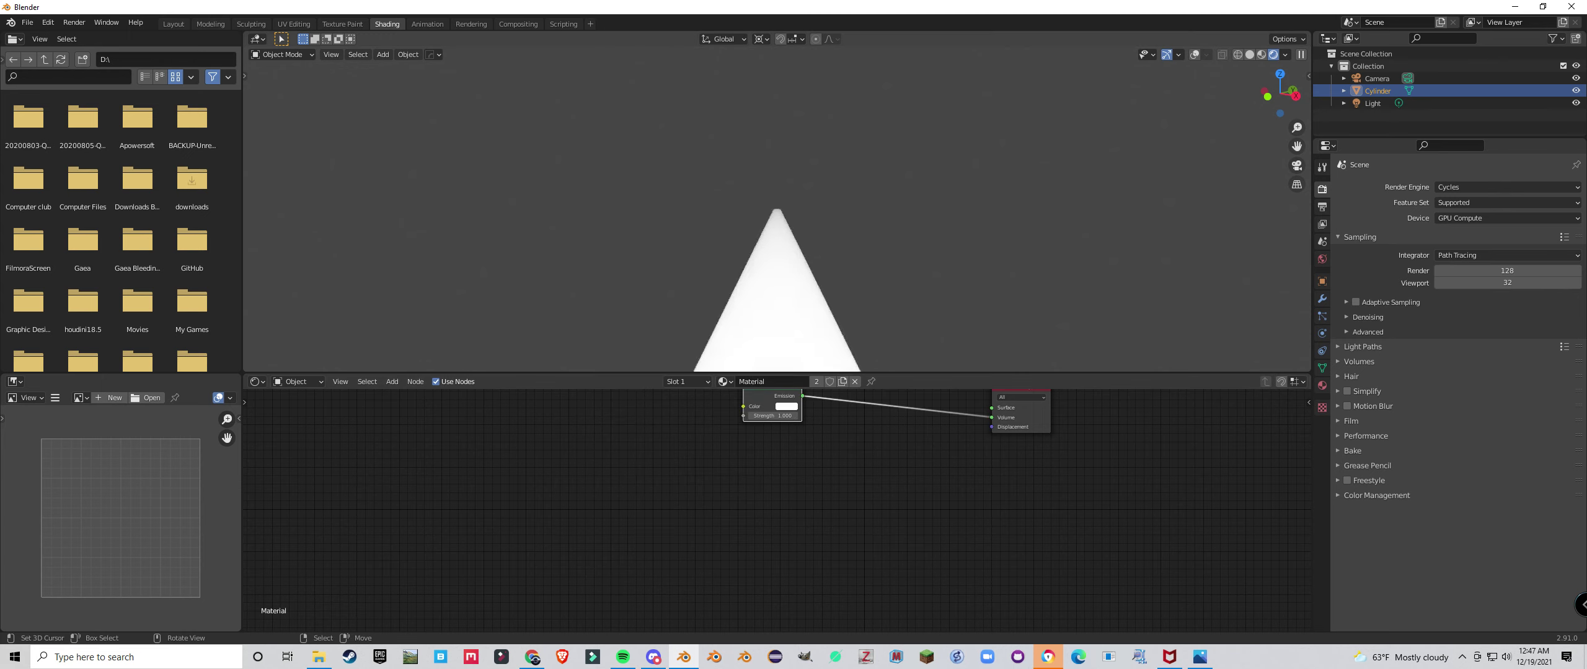